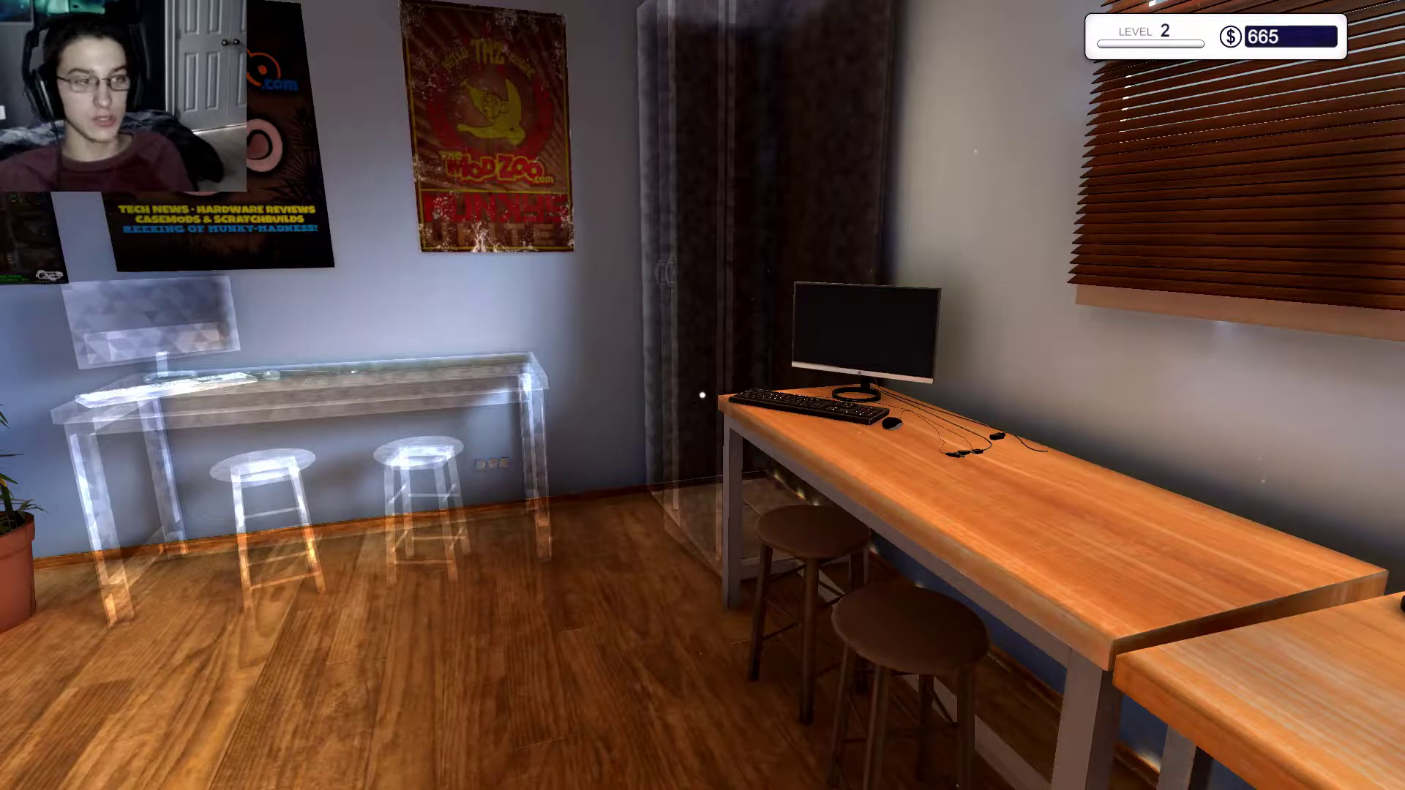
- Walk from the workshop through the doorway to face the office computer monitor
key("d")
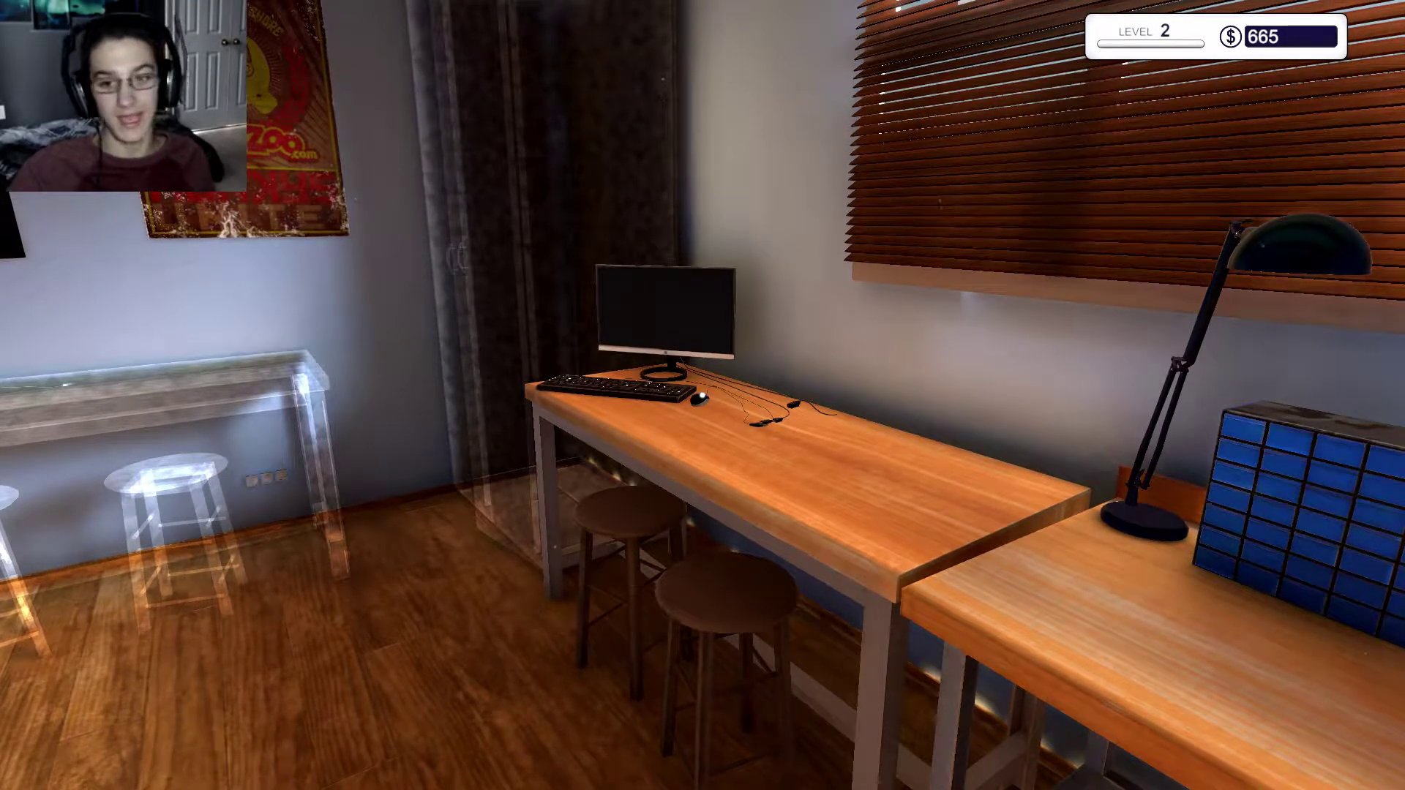
key("w")
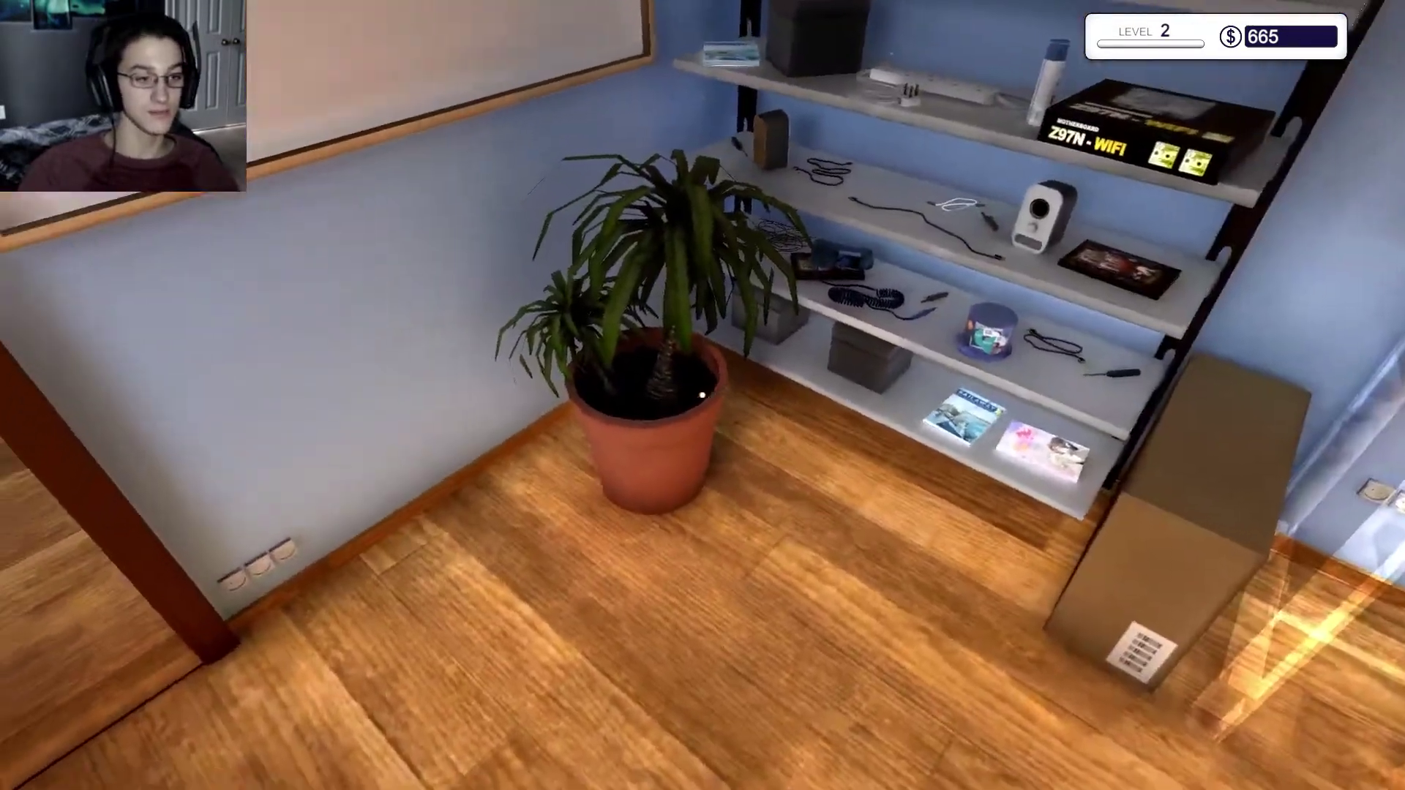
key("w")
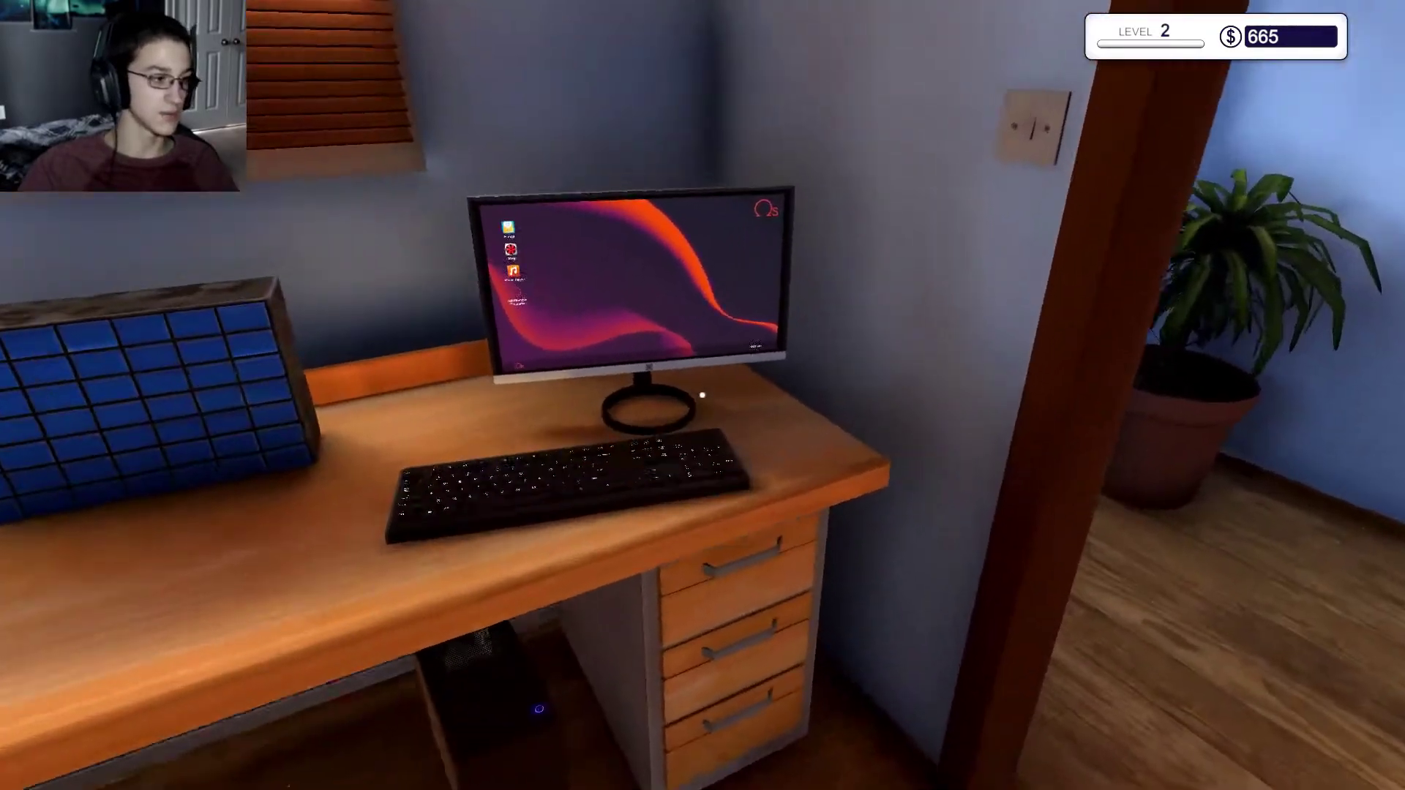
key("w")
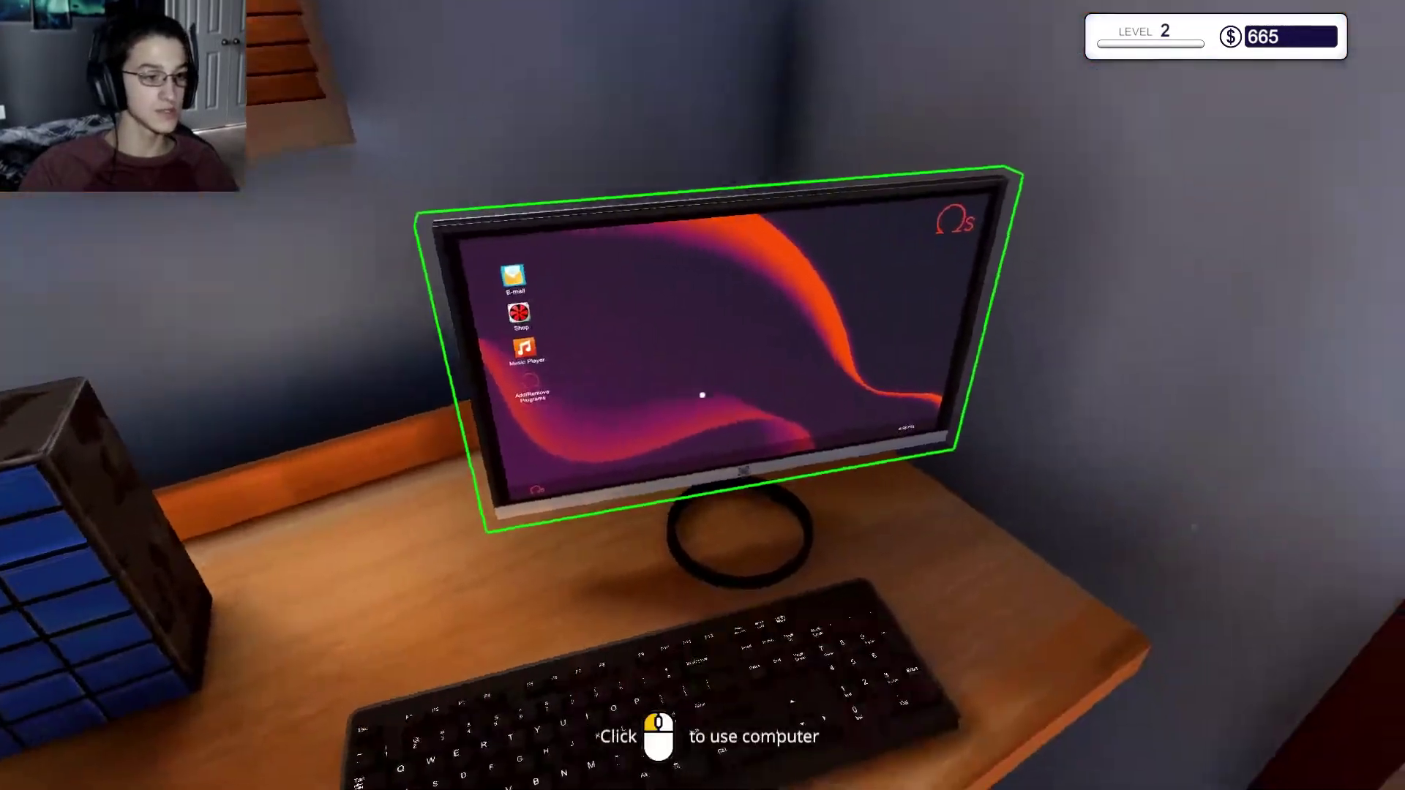
- Open the office computer's e-mail inbox and read the three job requests
left_click(703, 395)
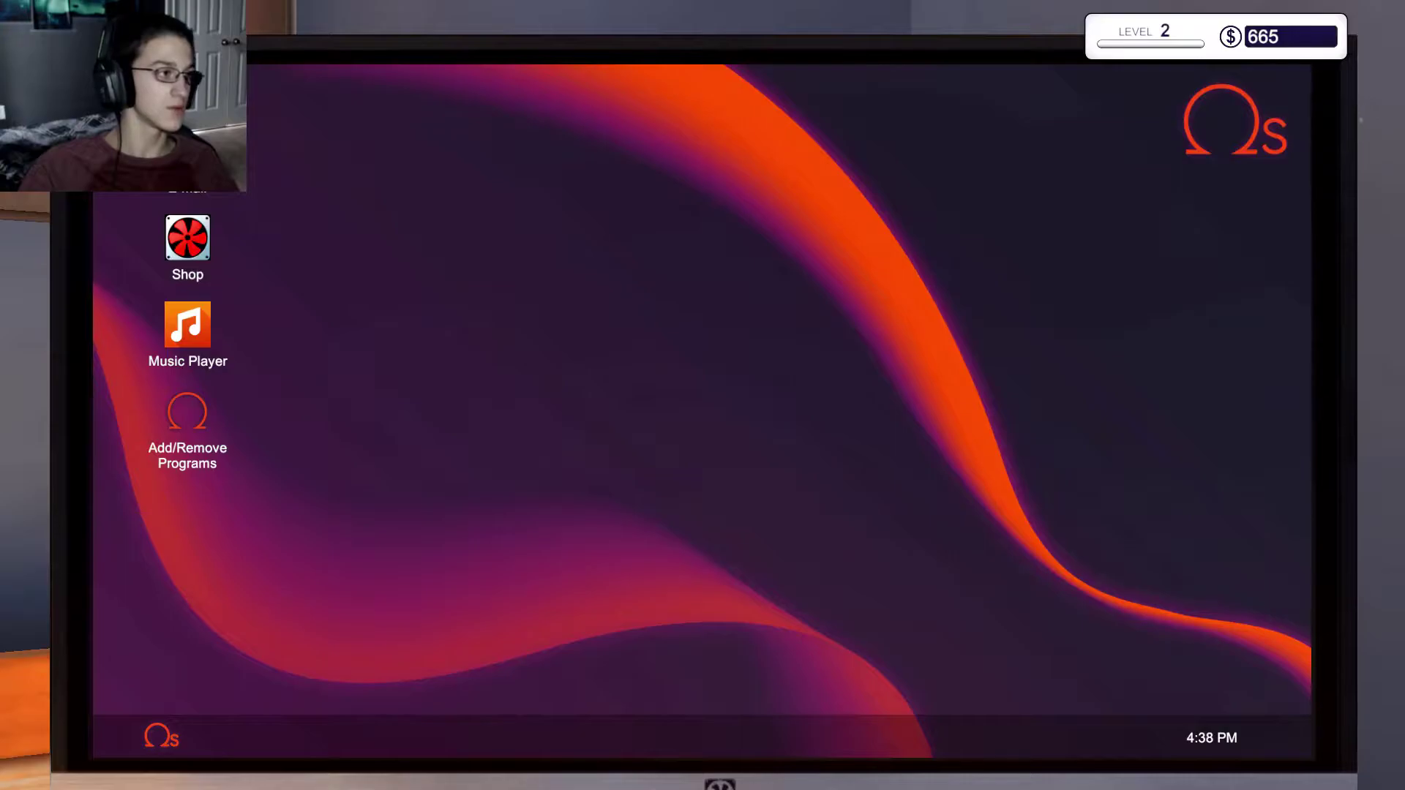
double_click(186, 152)
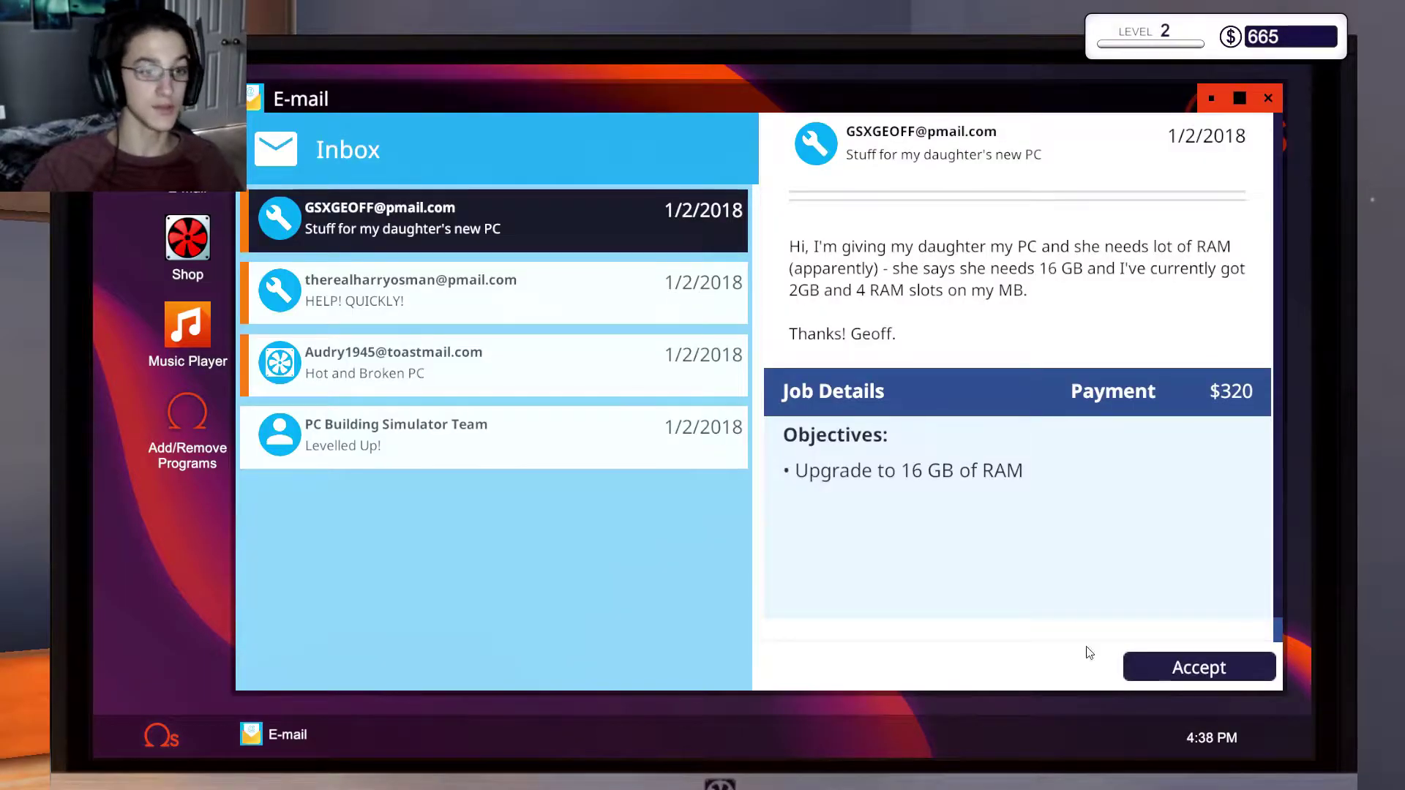
left_click(680, 327)
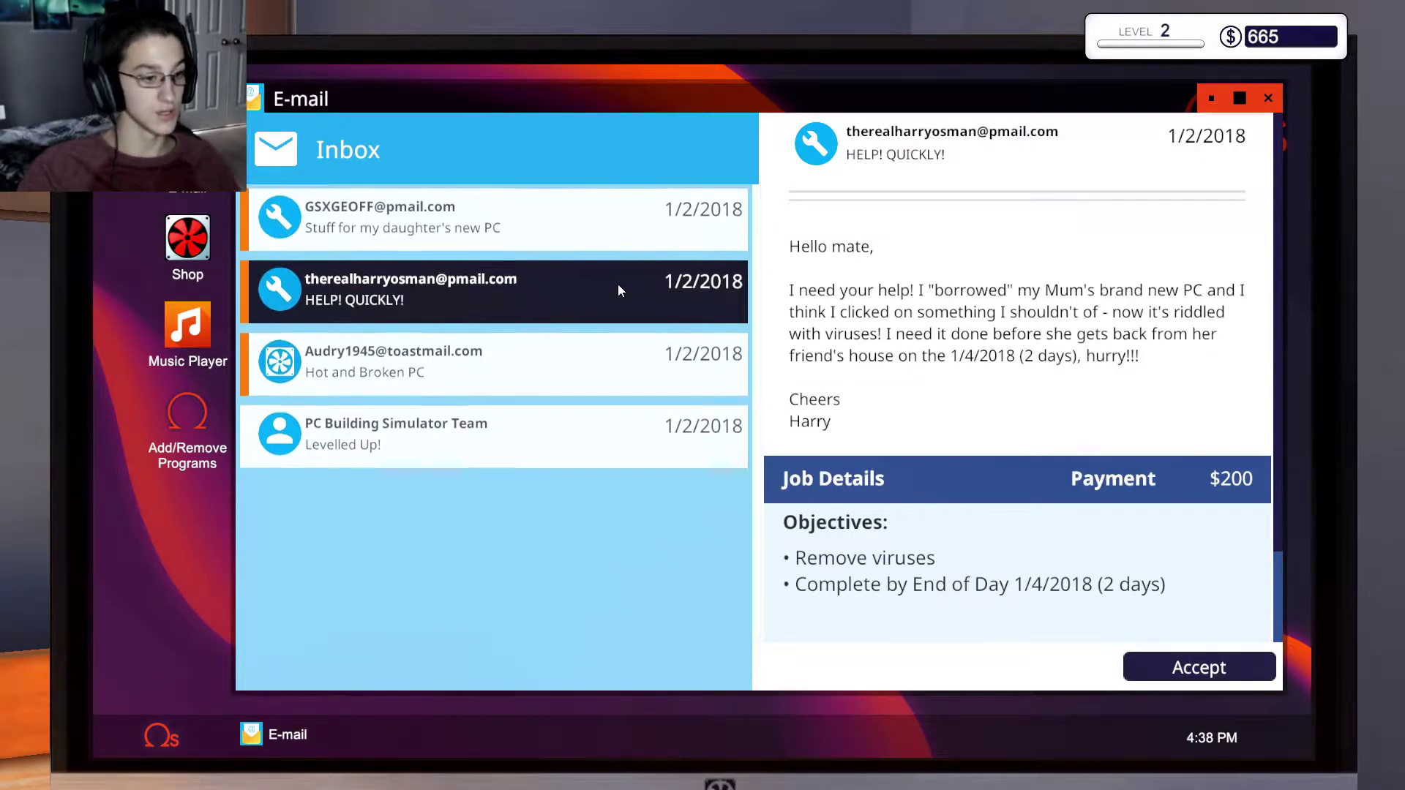
left_click(630, 374)
left_click(536, 272)
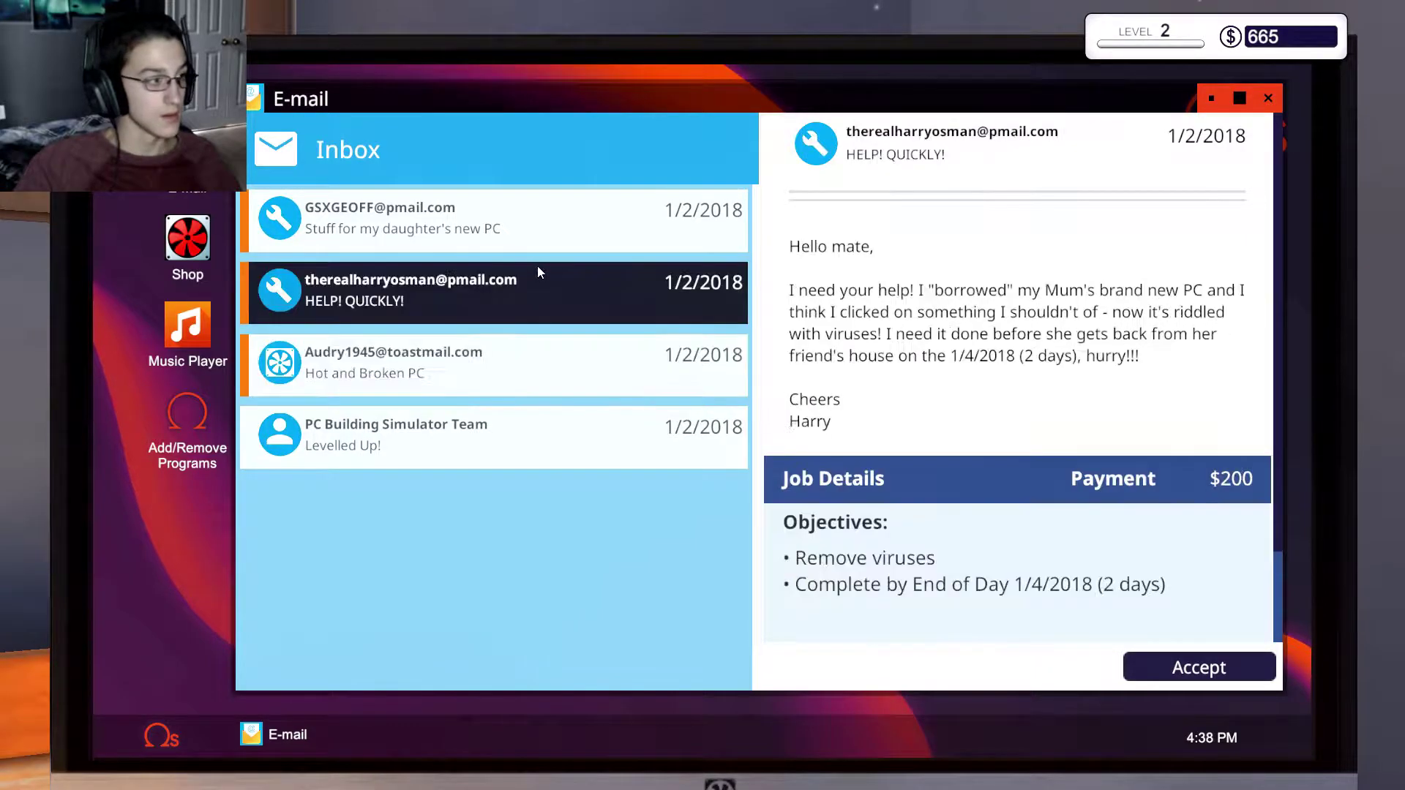
left_click(537, 242)
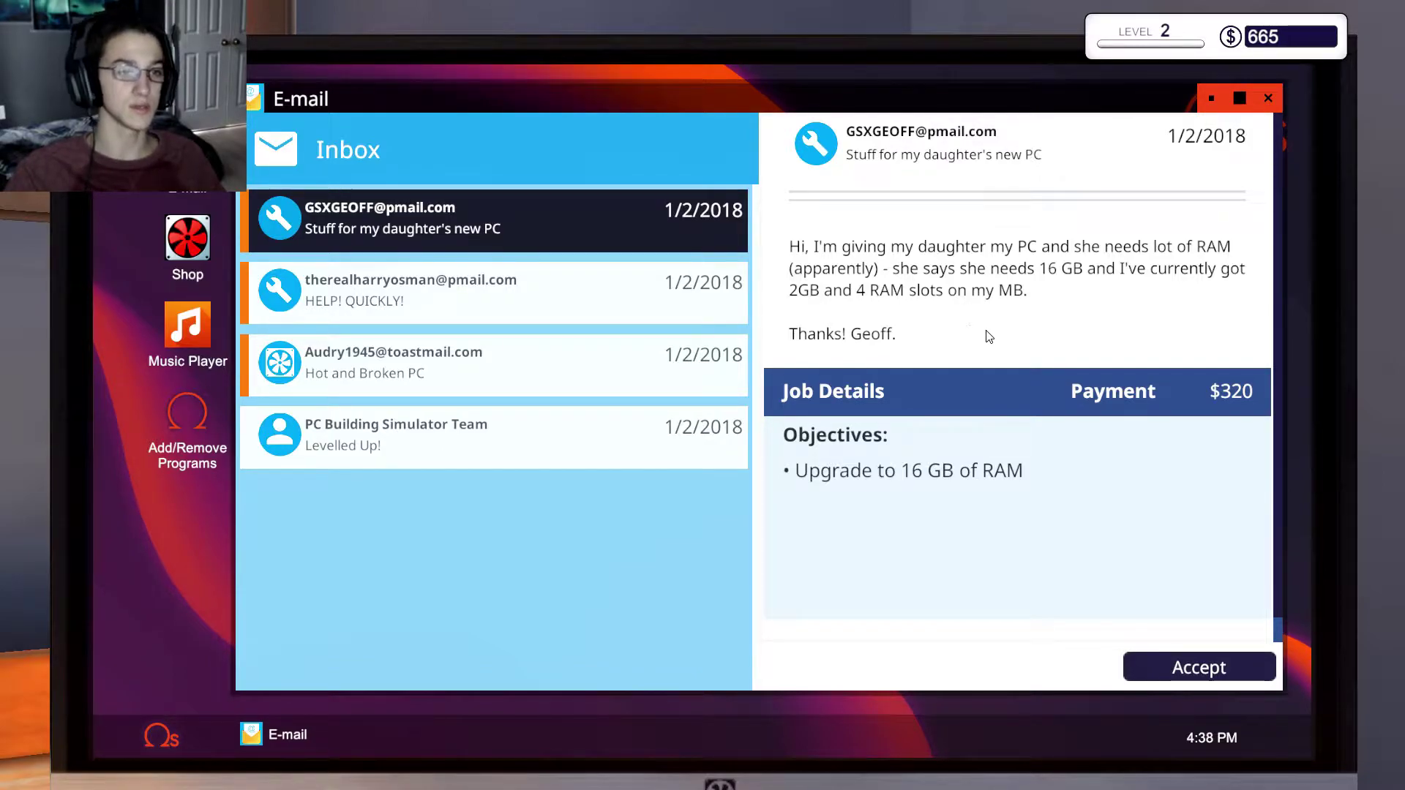
- Accept the RAM upgrade, virus removal and Hot and Broken PC jobs
left_click(1194, 670)
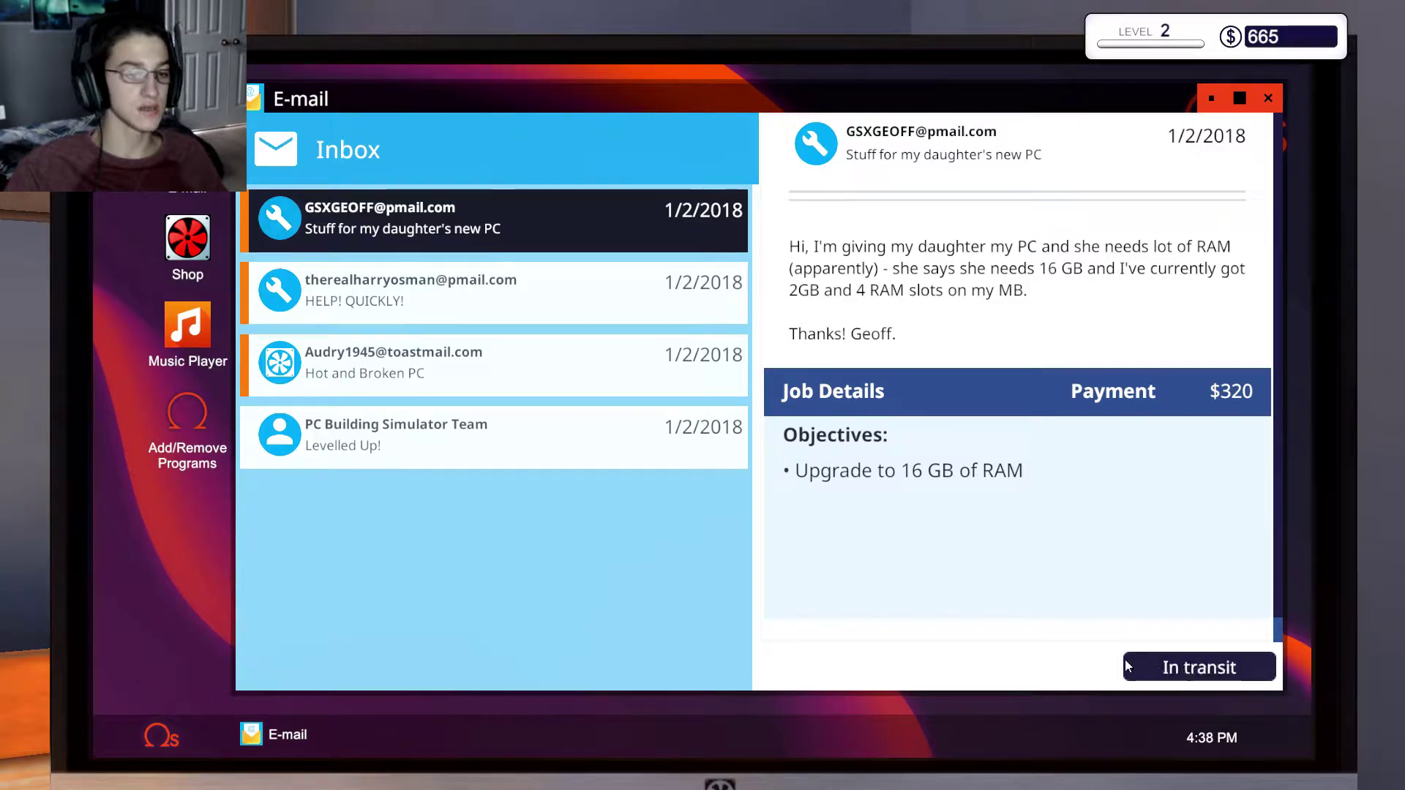
left_click(524, 298)
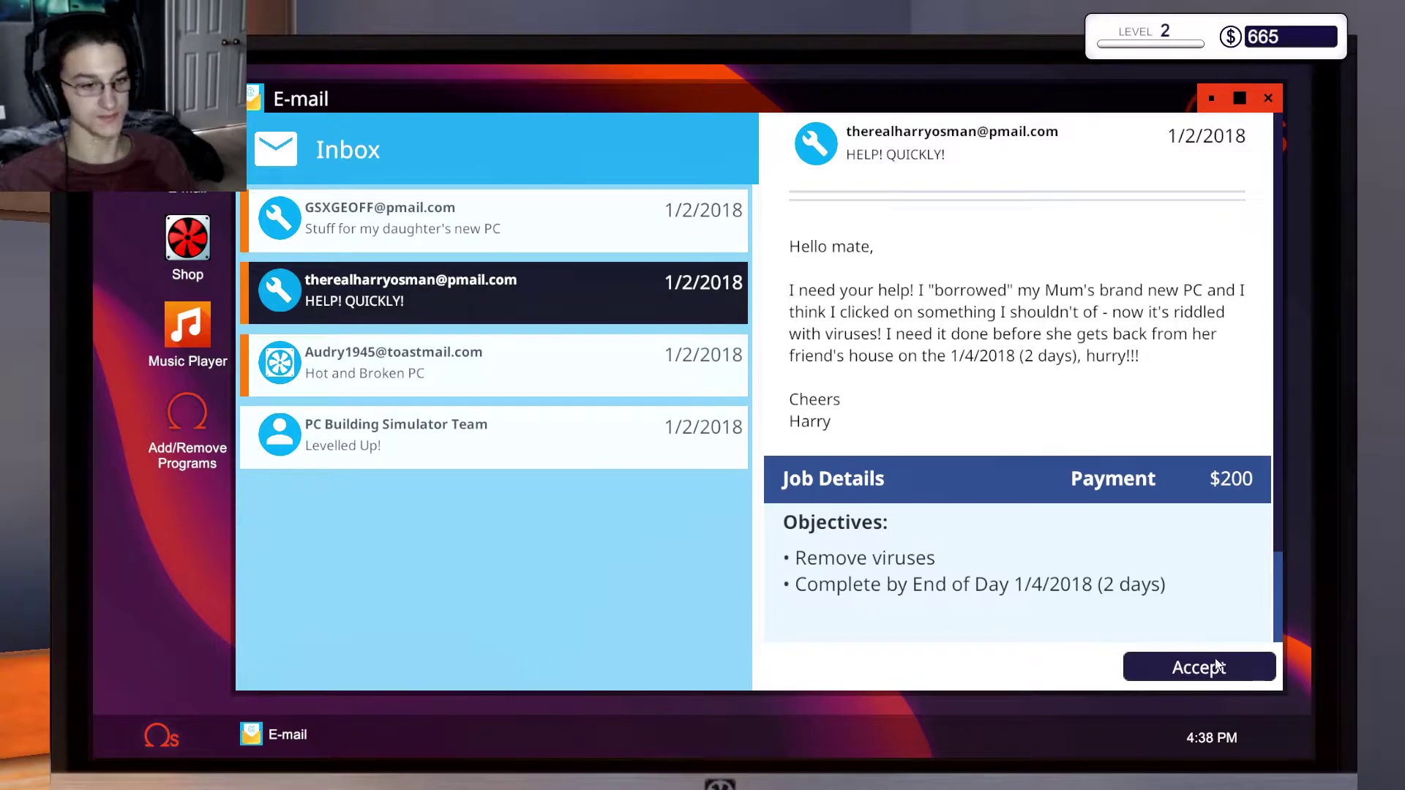
left_click(1212, 667)
left_click(469, 371)
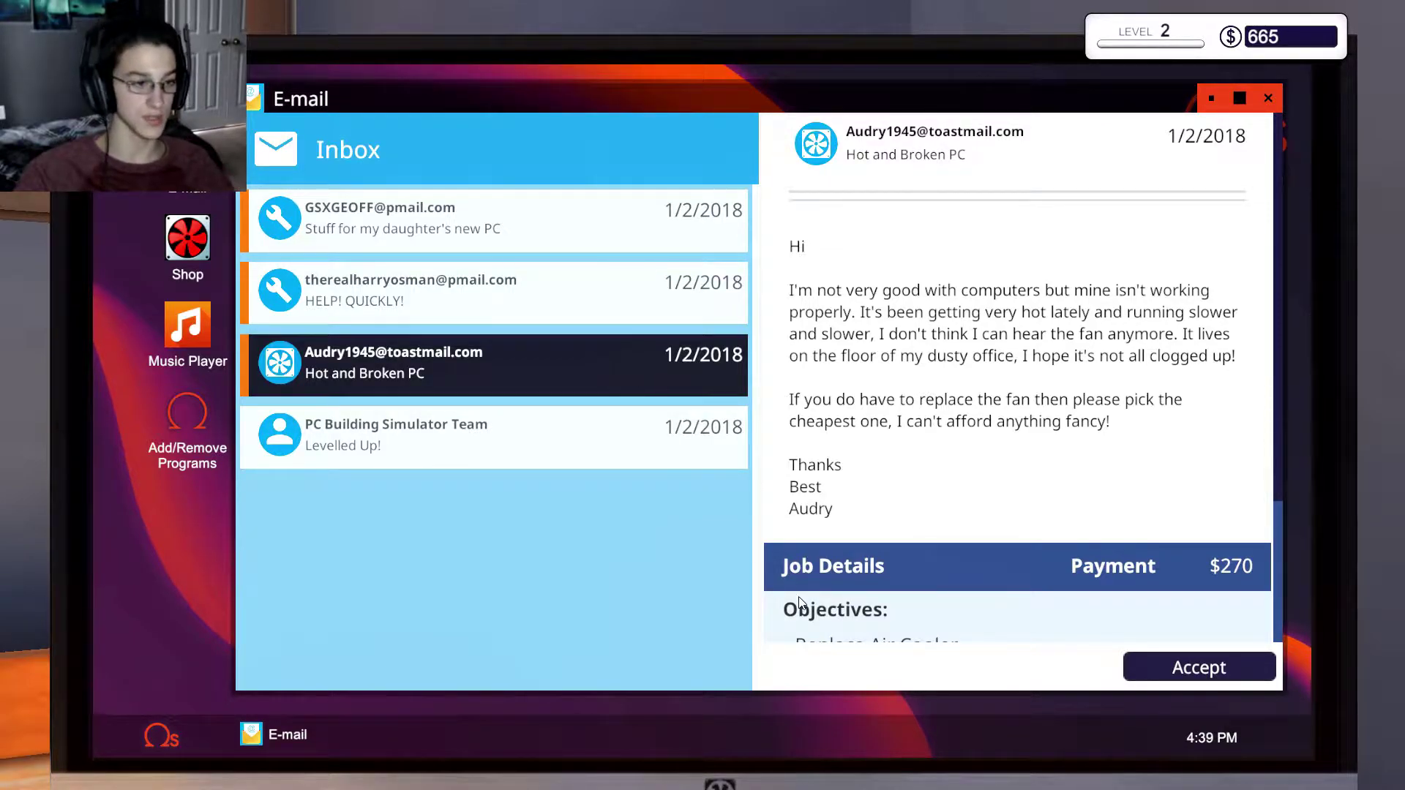
scroll(1108, 516, "down", 3)
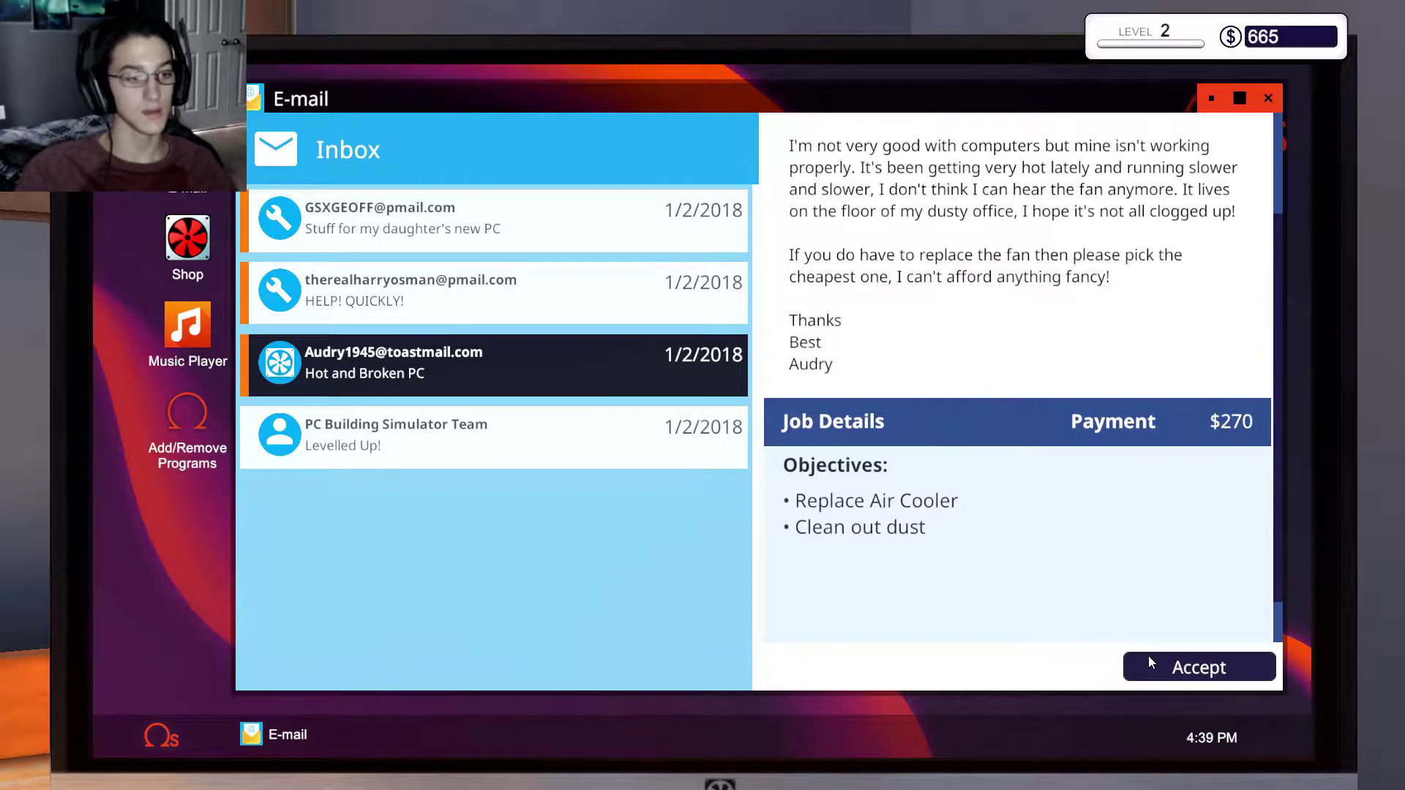
left_click(1173, 673)
- Read the Levelled Up! message and recheck the three job emails
left_click(631, 436)
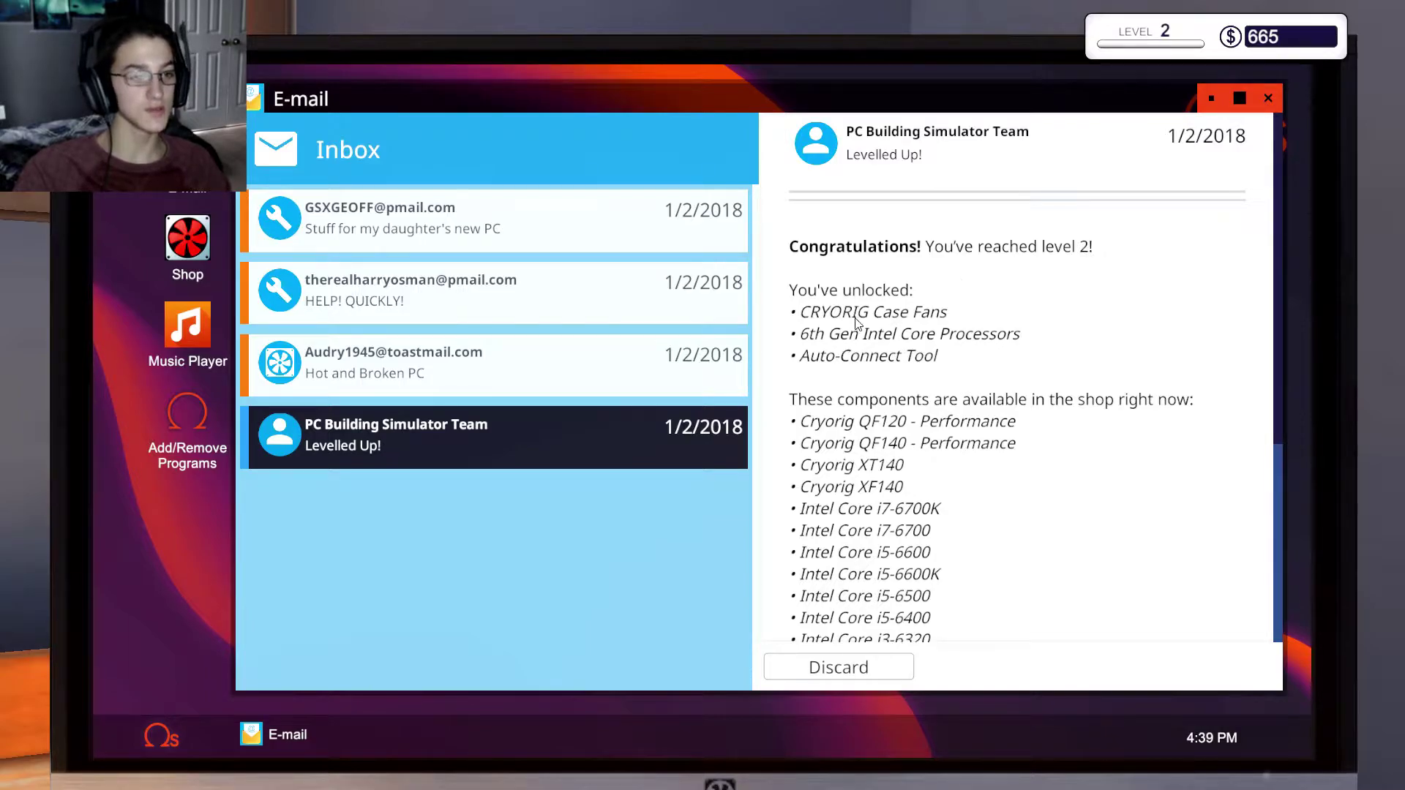
scroll(971, 419, "down", 3)
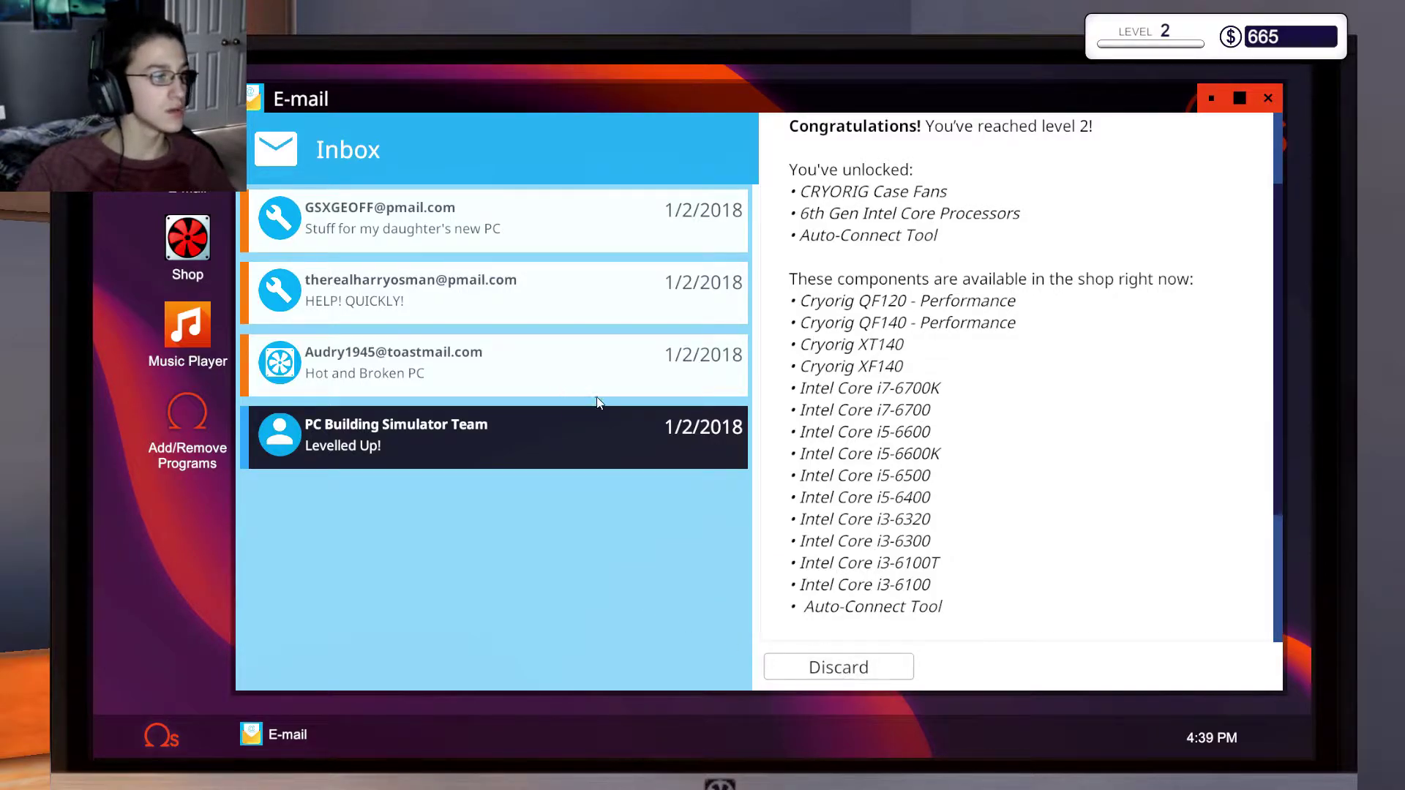
left_click(531, 367)
left_click(539, 303)
left_click(561, 231)
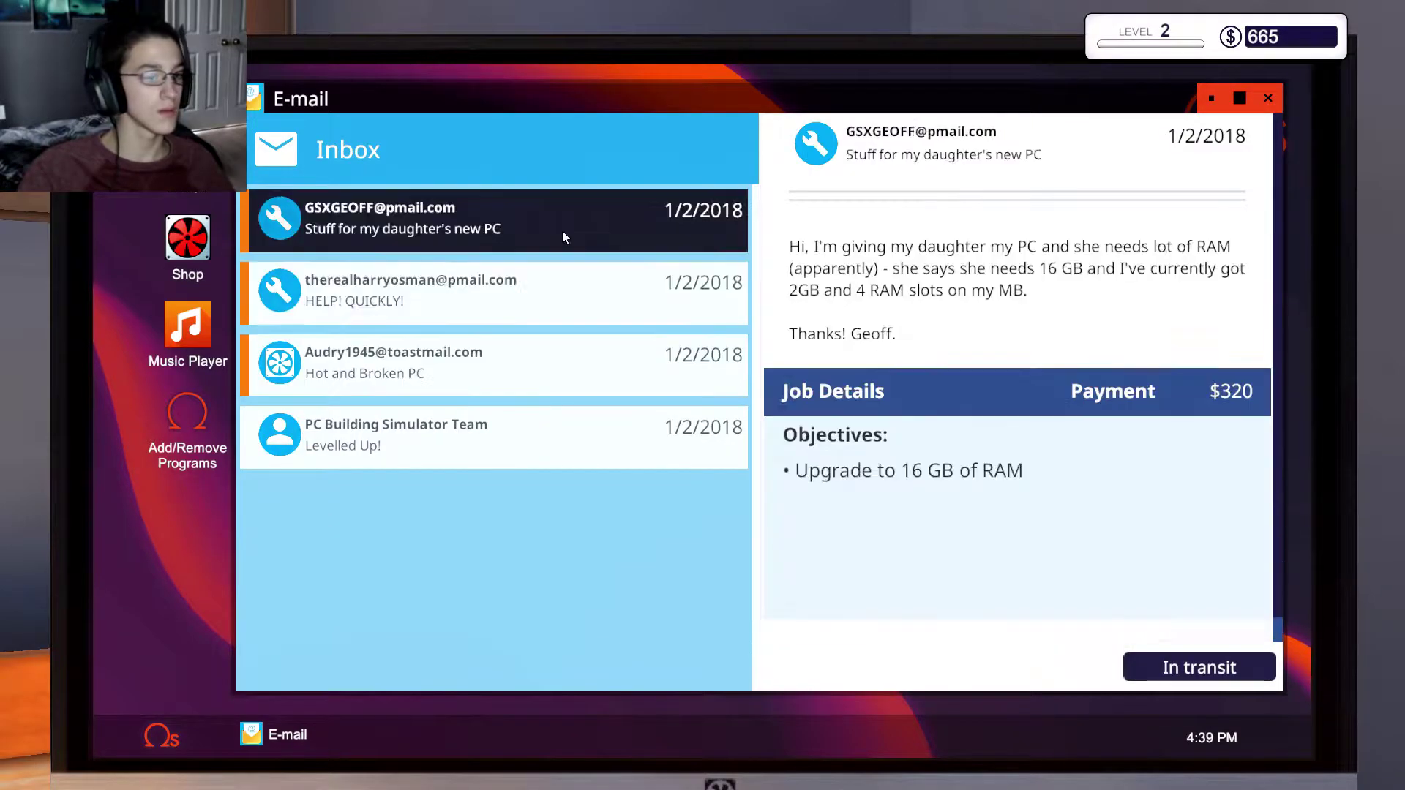
left_click(725, 368)
- Leave through the front door and end the day, starting Wednesday, January 3, 2018
key("Escape")
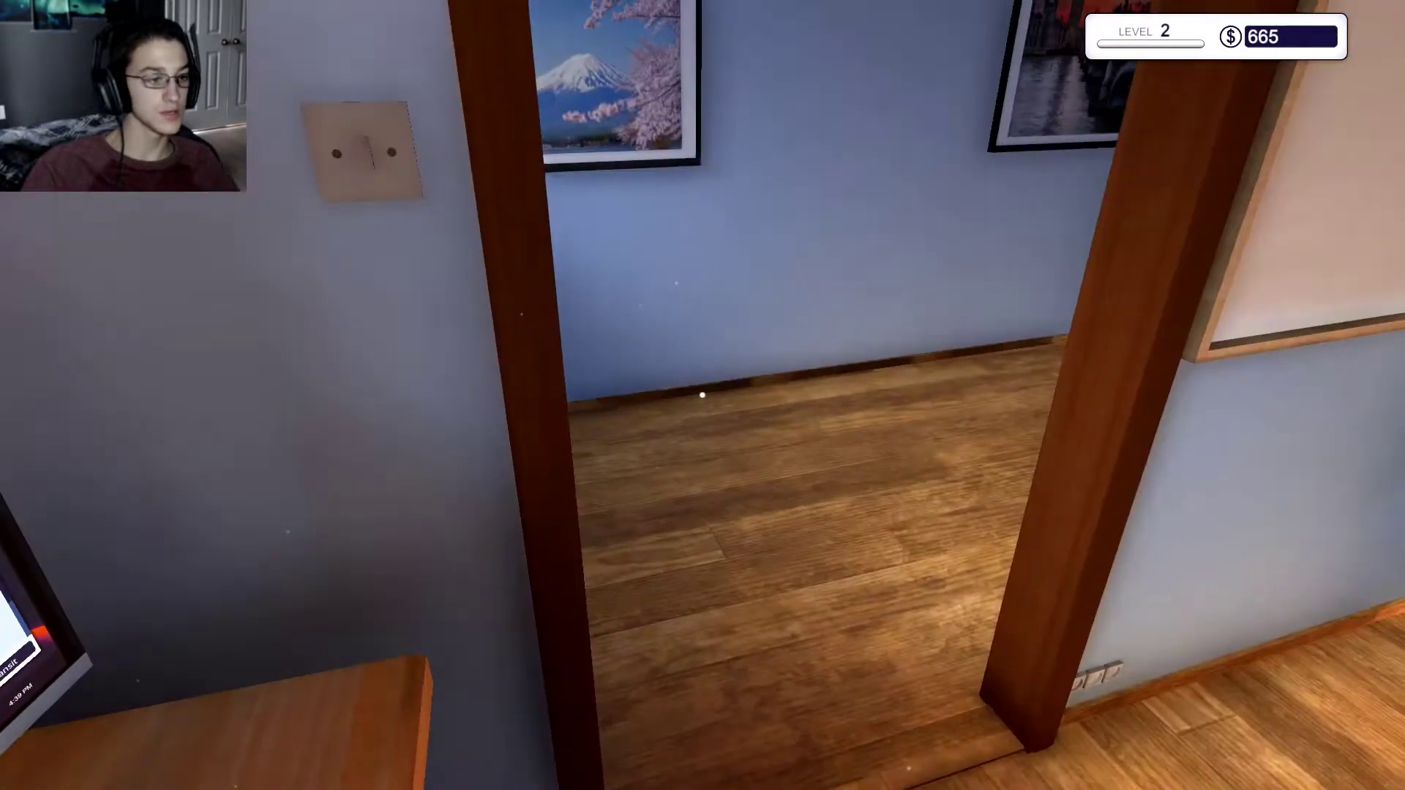
key("w")
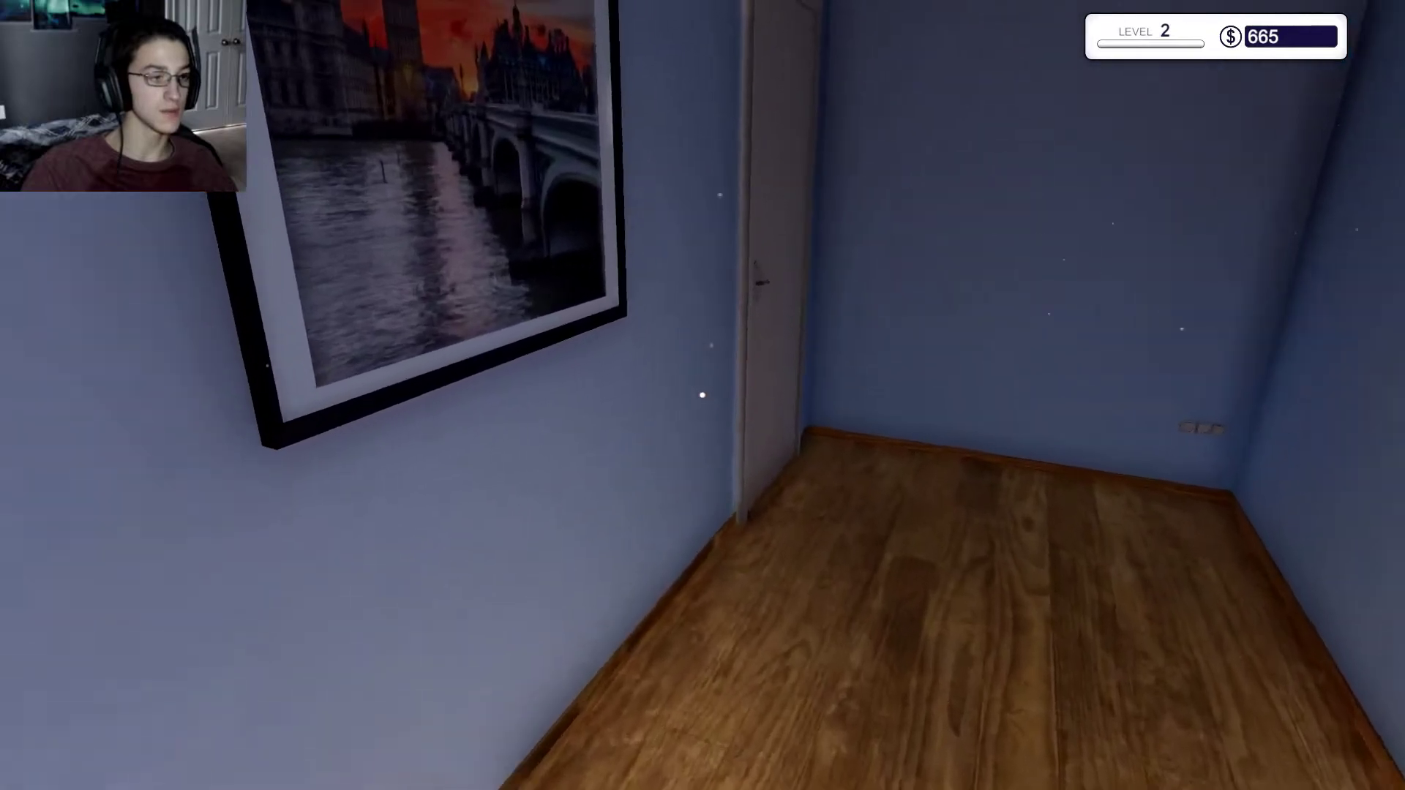
left_click(702, 395)
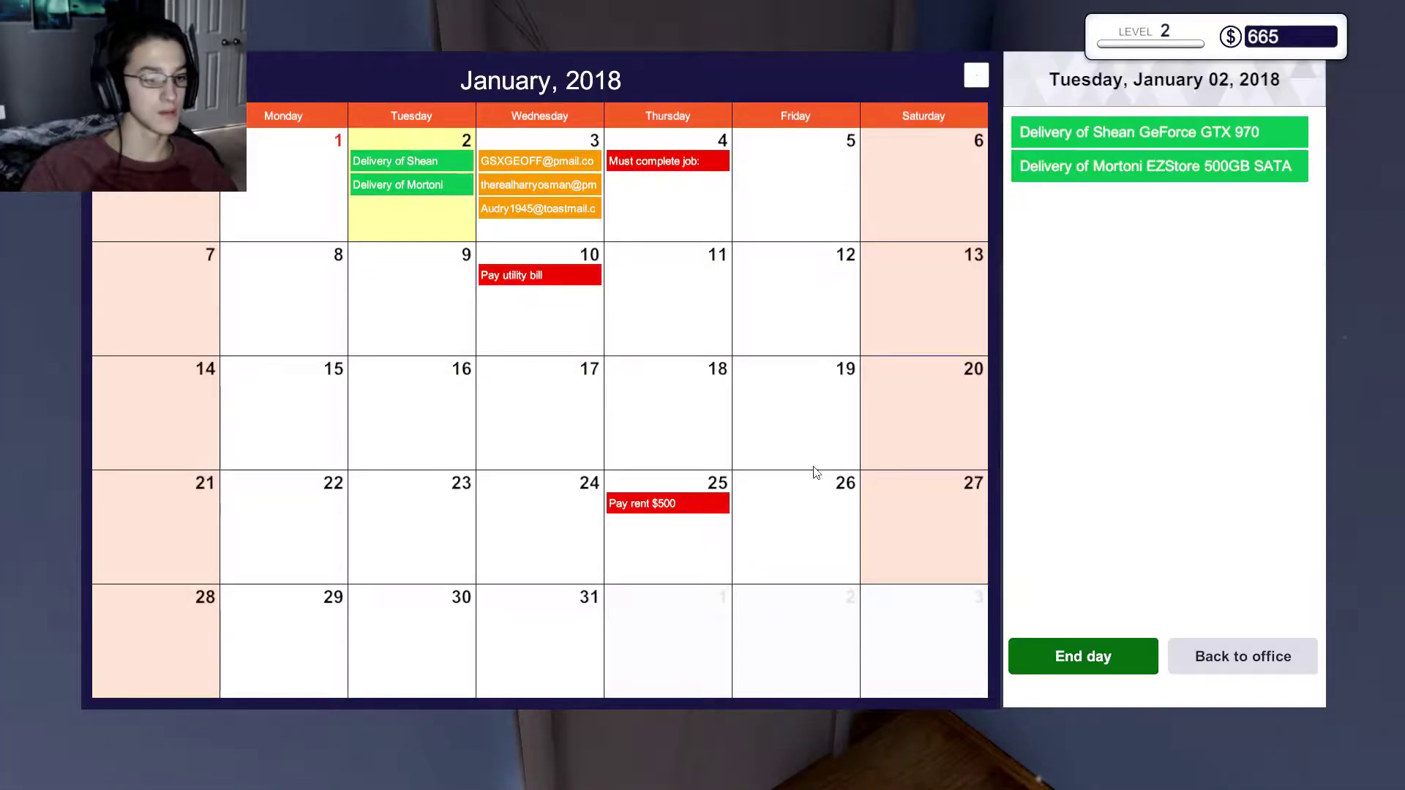
left_click(1064, 670)
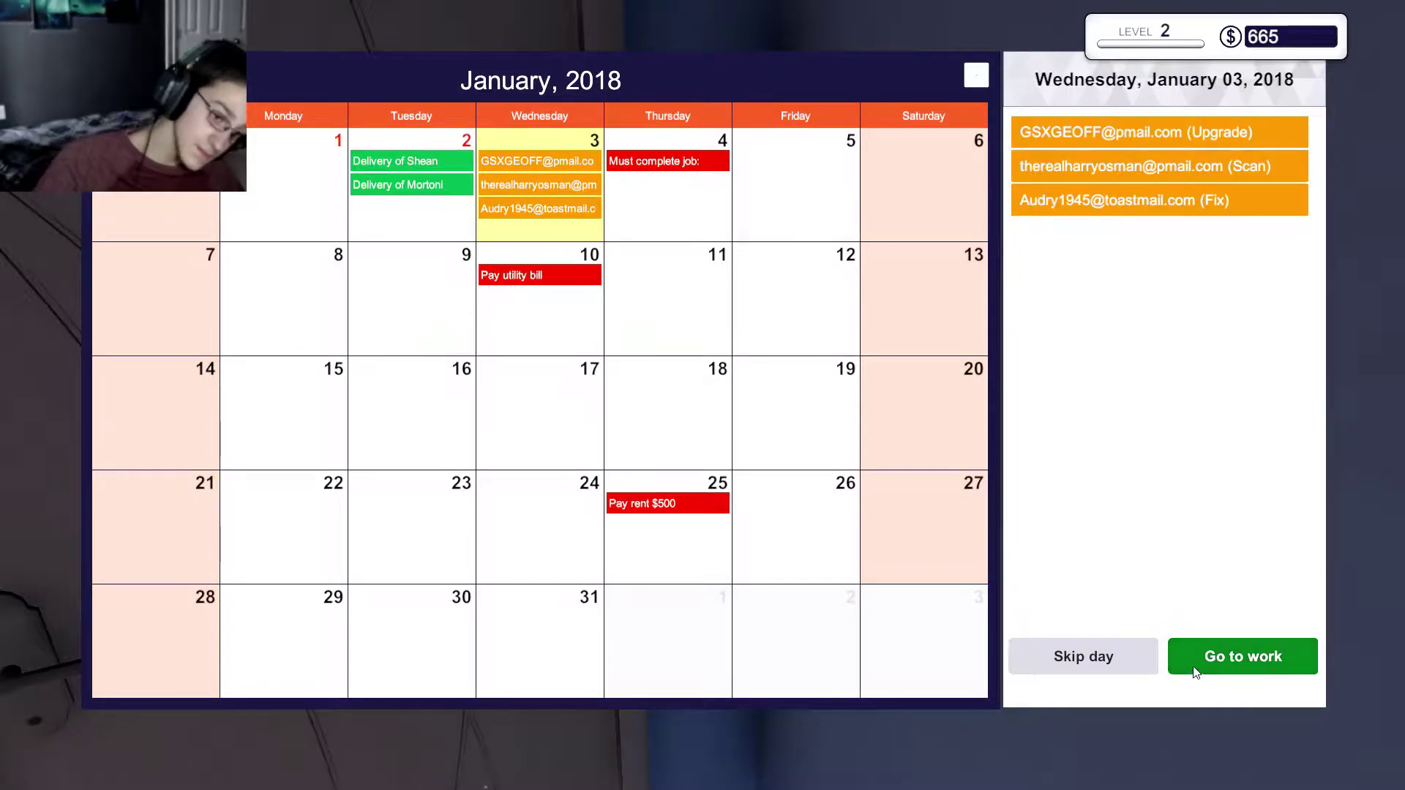
left_click(1223, 655)
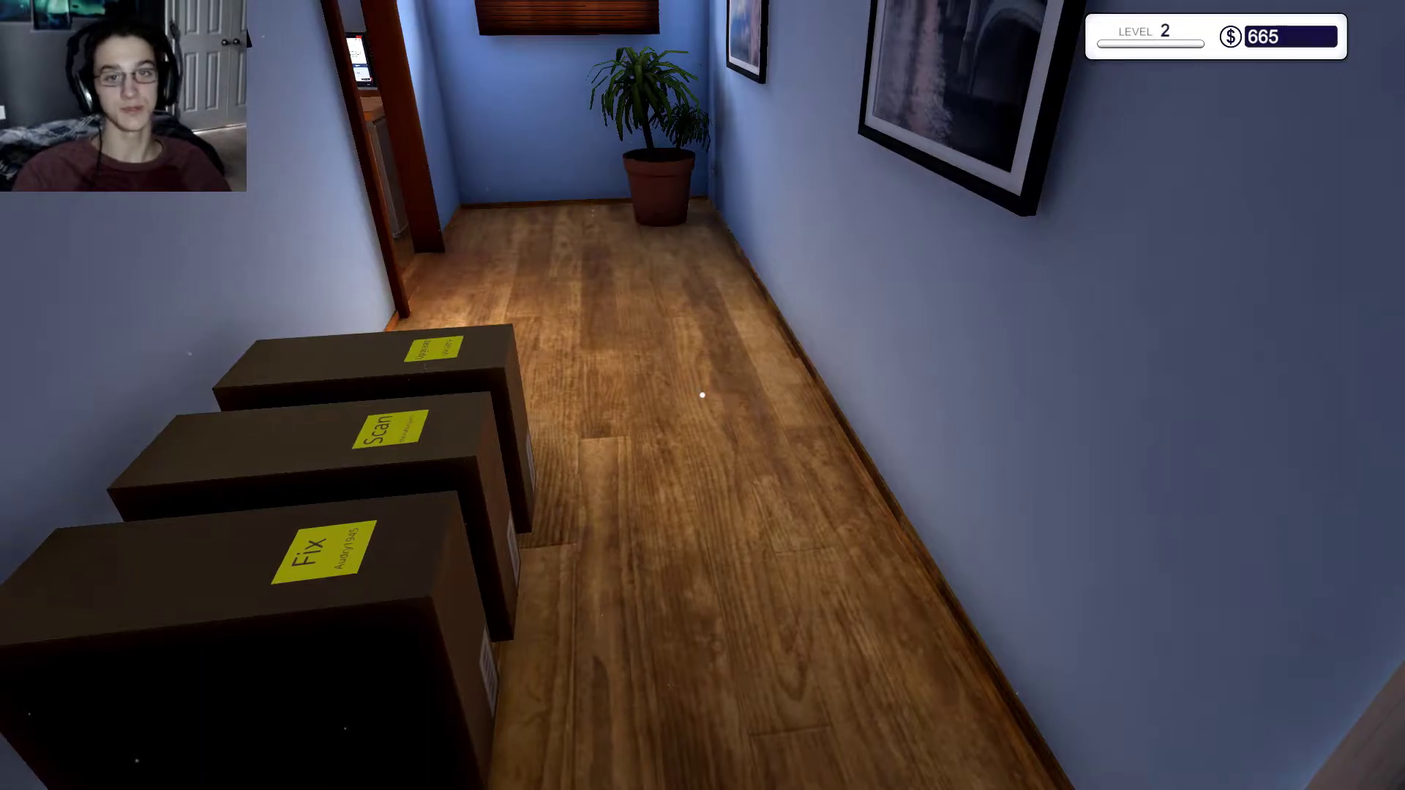
- Move the Upgrade job PC from its box onto the workbench, then approach the computer
key("w")
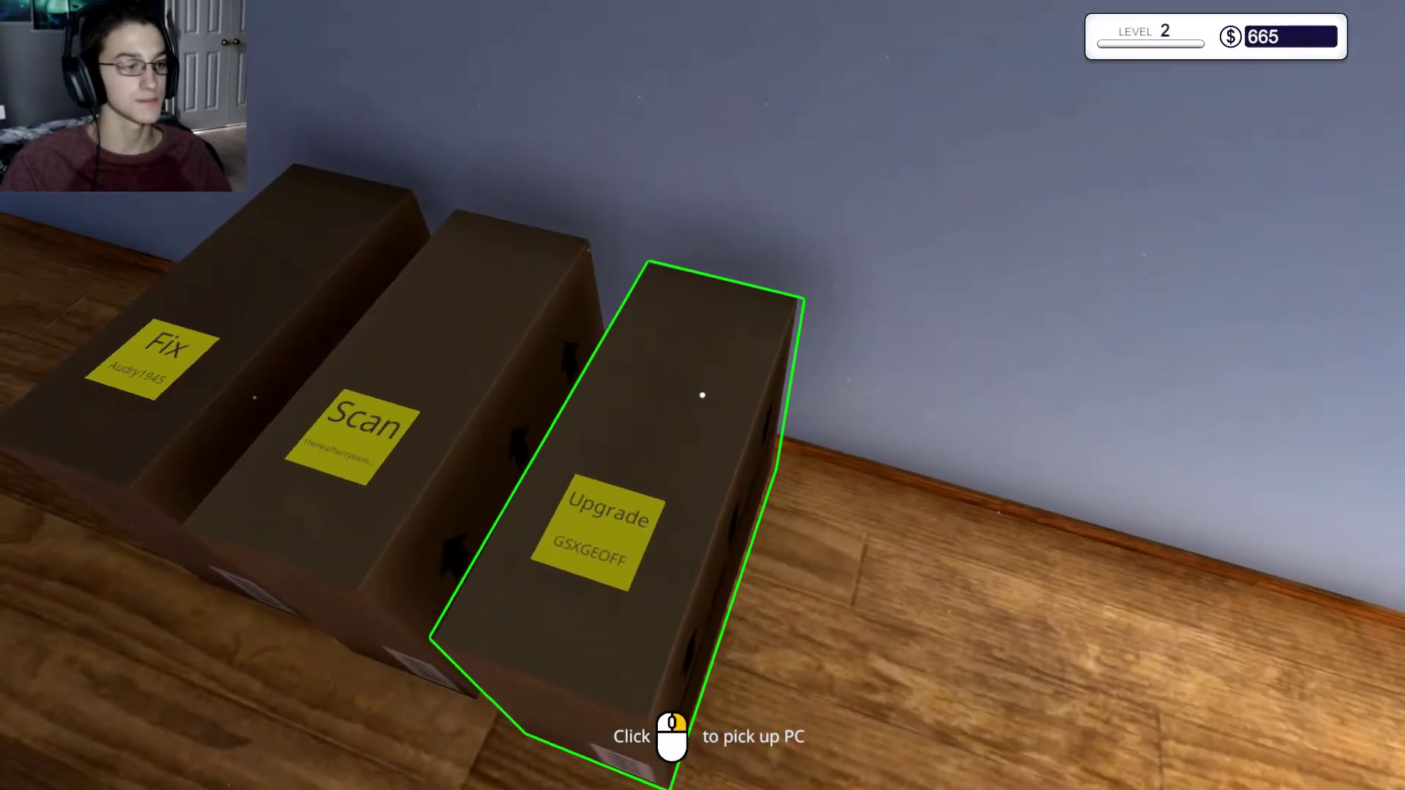
left_click(703, 395)
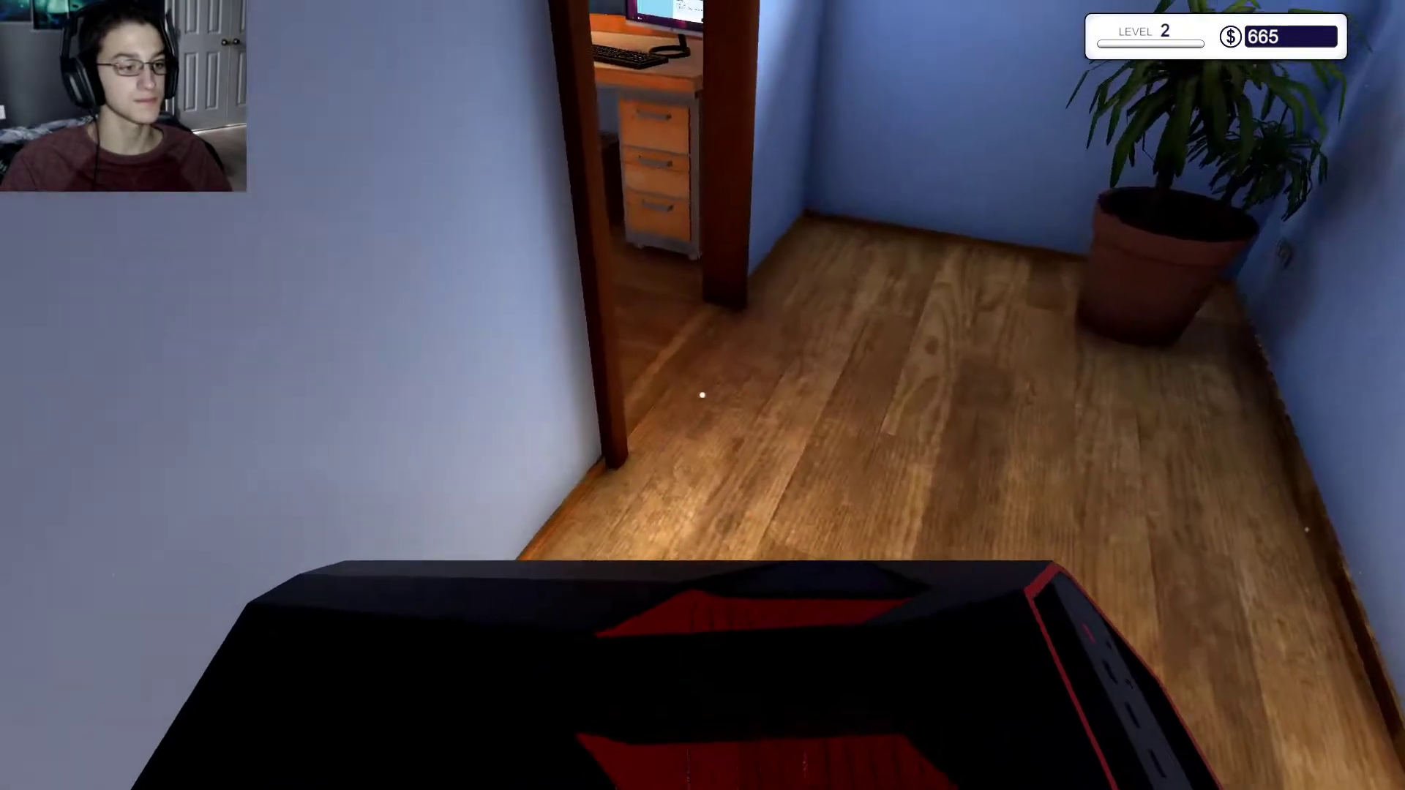
key("w")
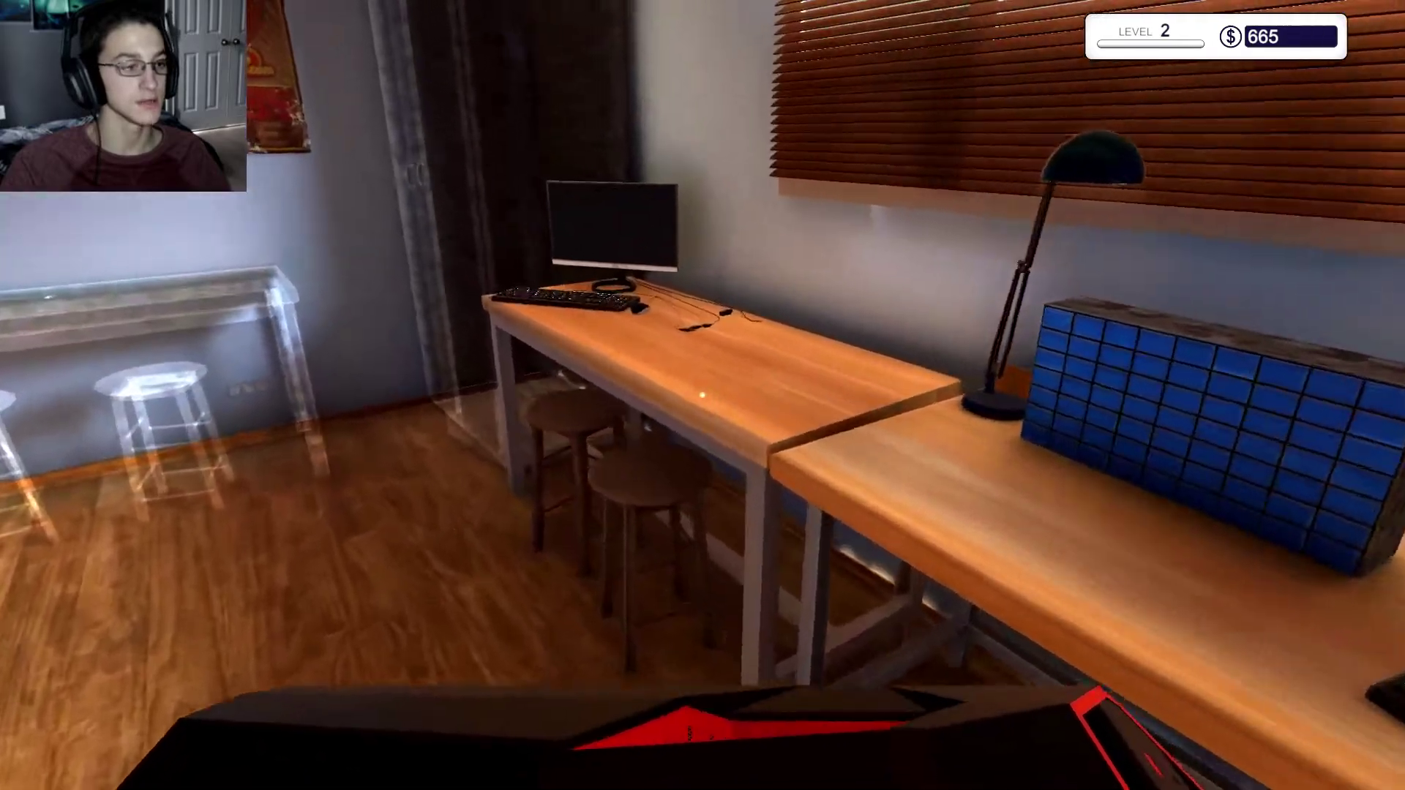
left_click(704, 396)
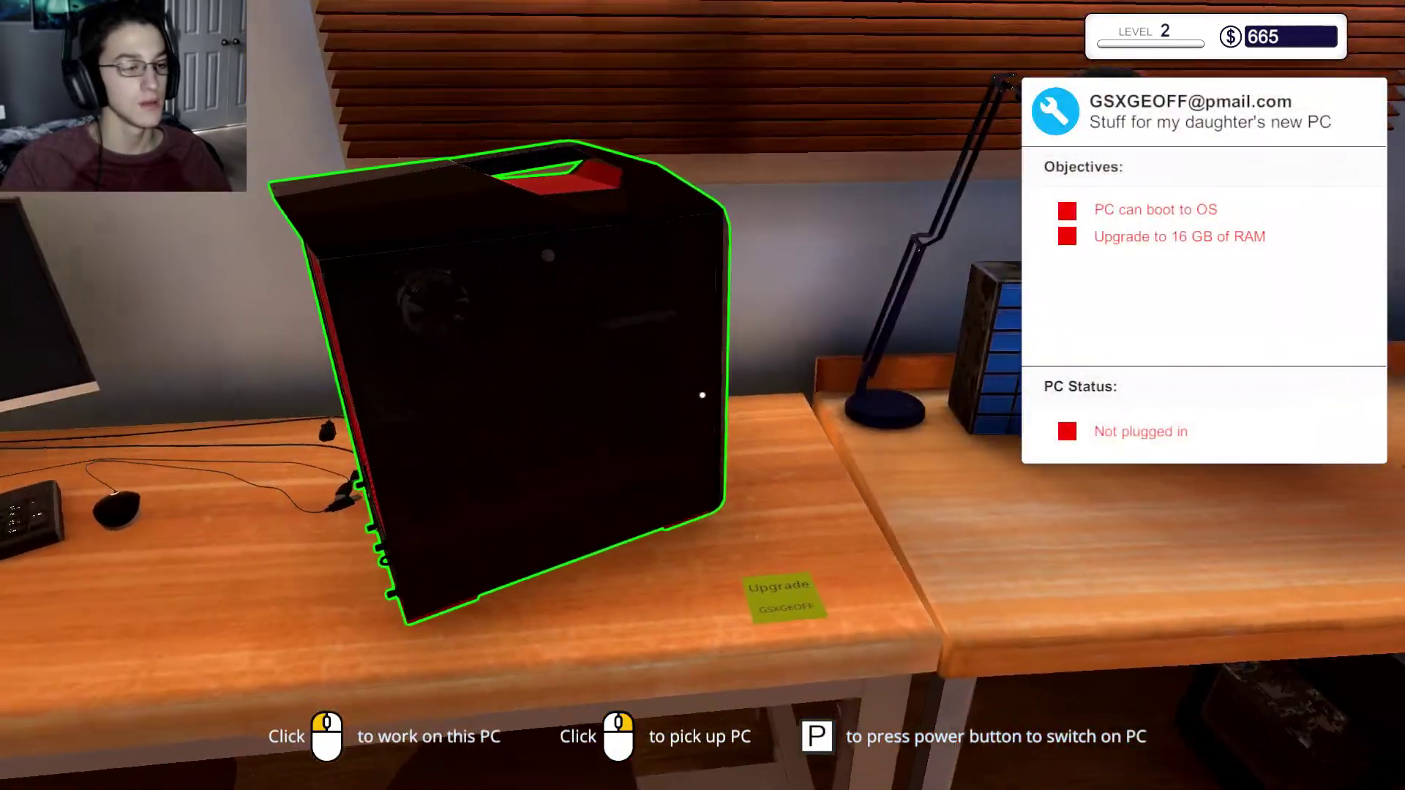
key("w")
- Review the inbox, reading Audry's $270 Hot and Broken PC cooler-and-dust job
left_click(702, 395)
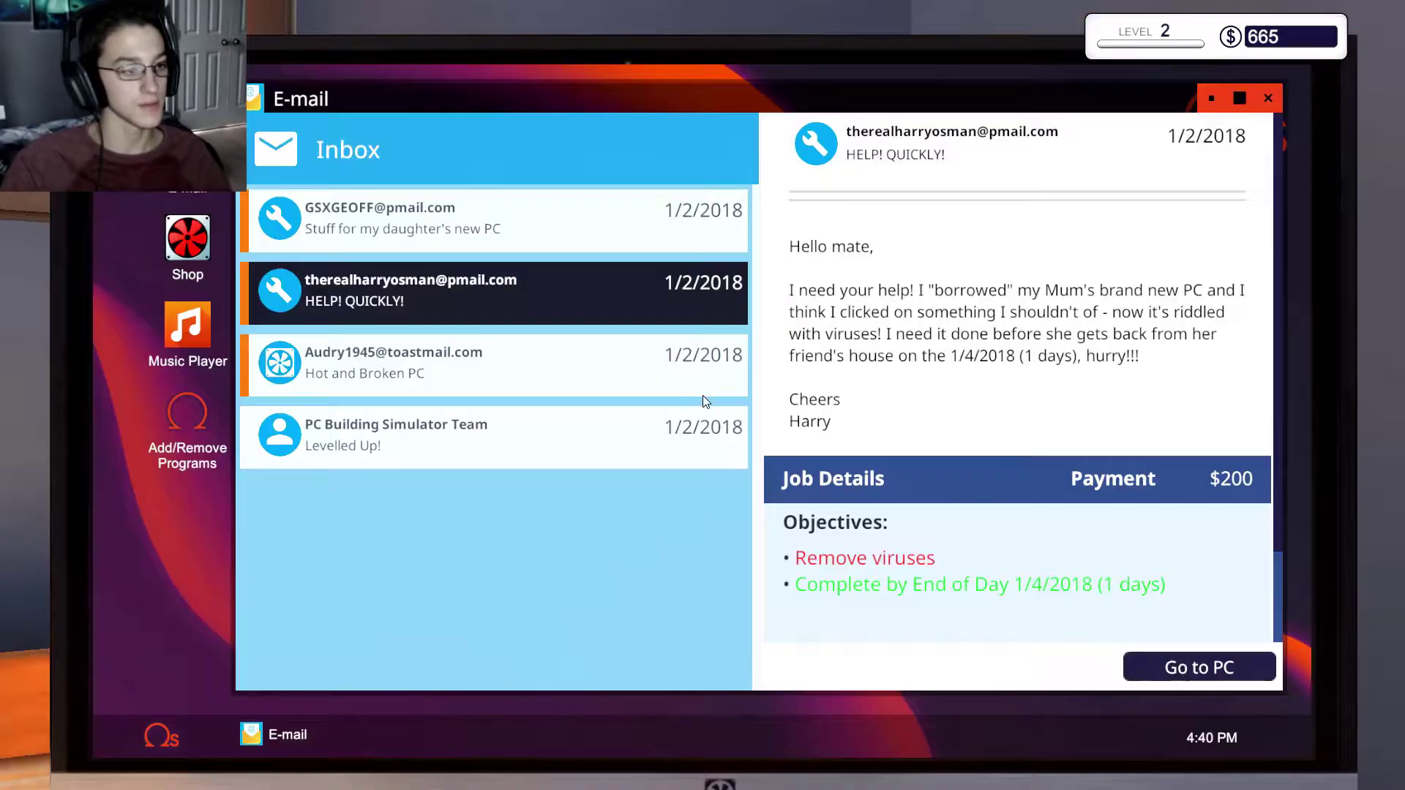
left_click(605, 353)
left_click(586, 281)
scroll(627, 318, "down", 1)
left_click(641, 354)
scroll(662, 403, "down", 1)
scroll(890, 502, "down", 1)
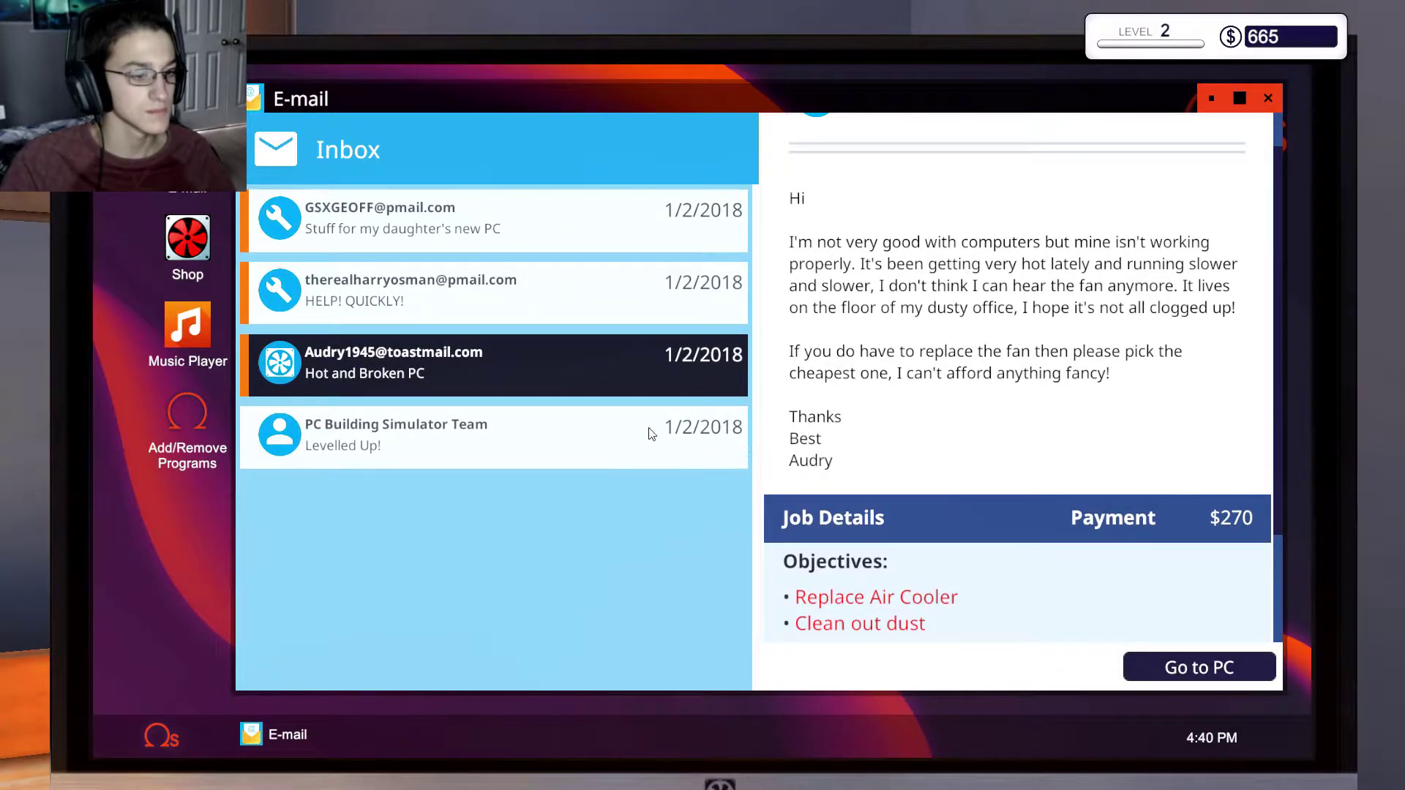
scroll(959, 449, "down", 1)
scroll(963, 450, "down", 2)
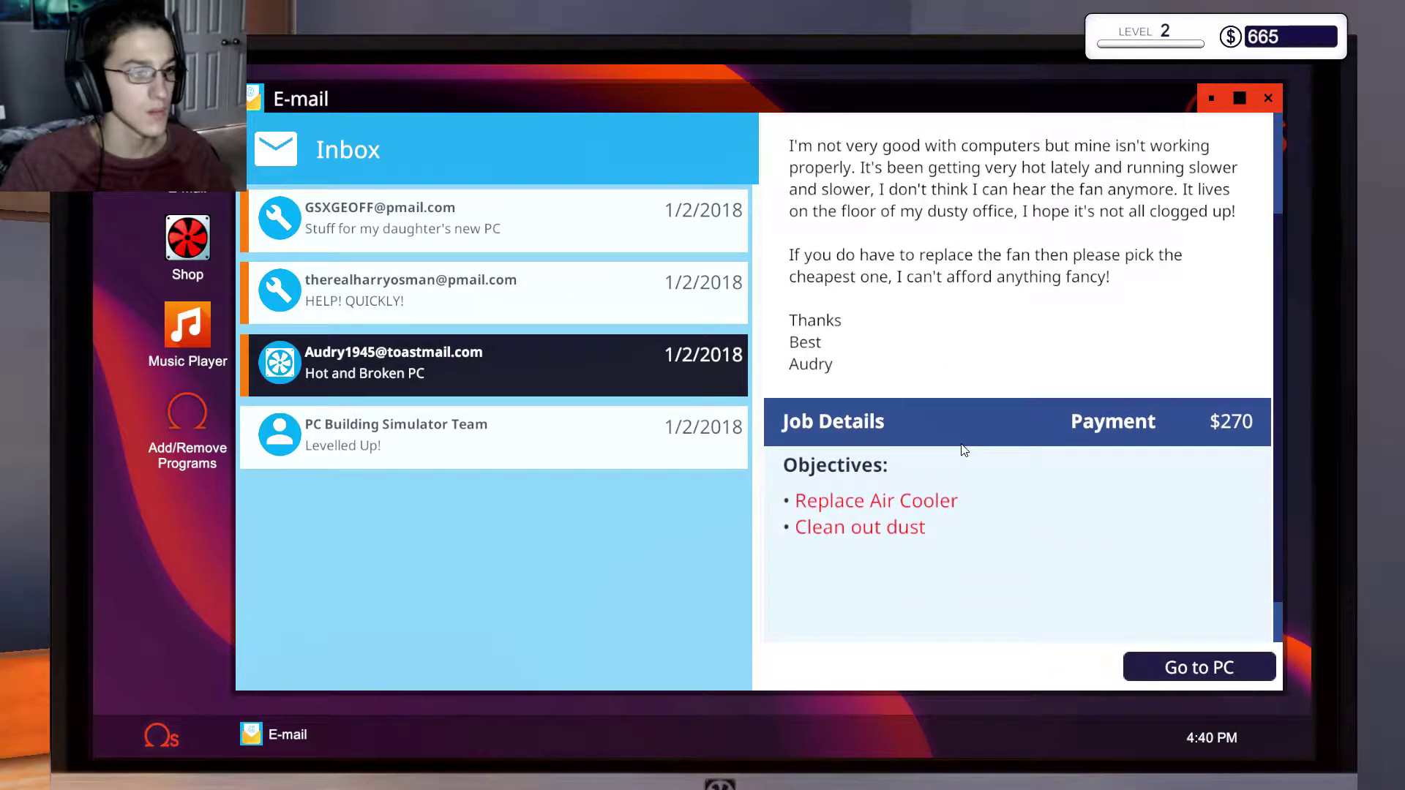
left_click(662, 456)
left_click(596, 341)
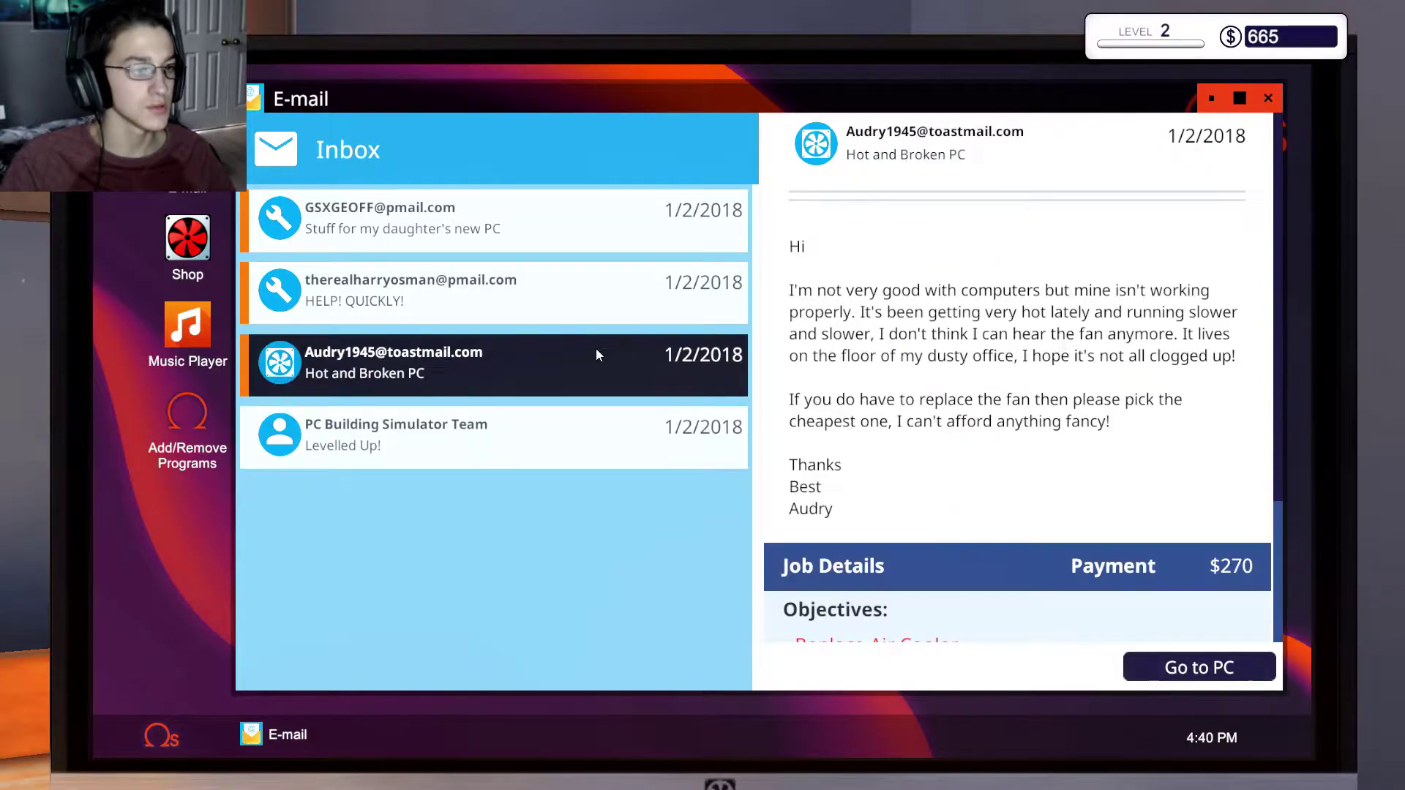
left_click(603, 287)
left_click(607, 226)
left_click(643, 295)
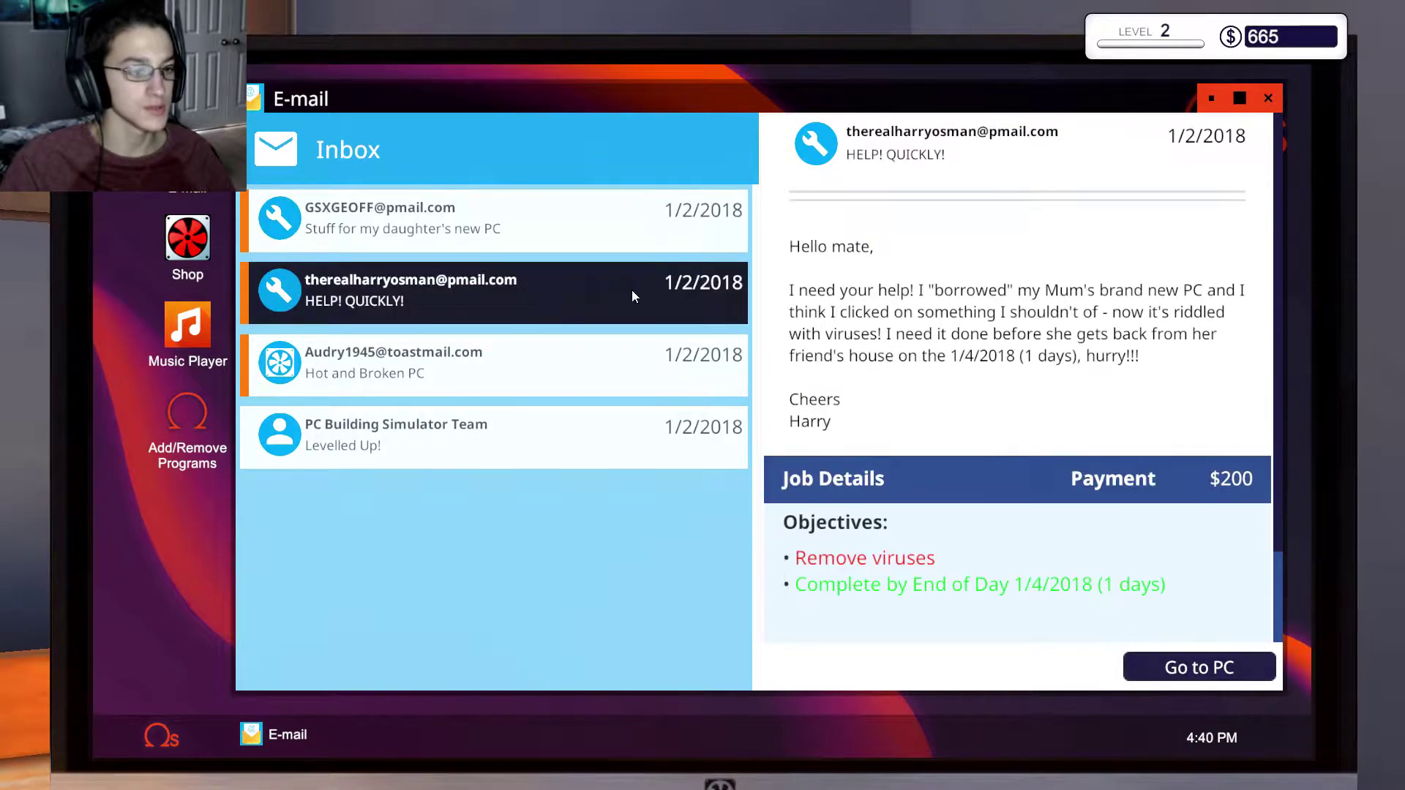
scroll(901, 409, "down", 1)
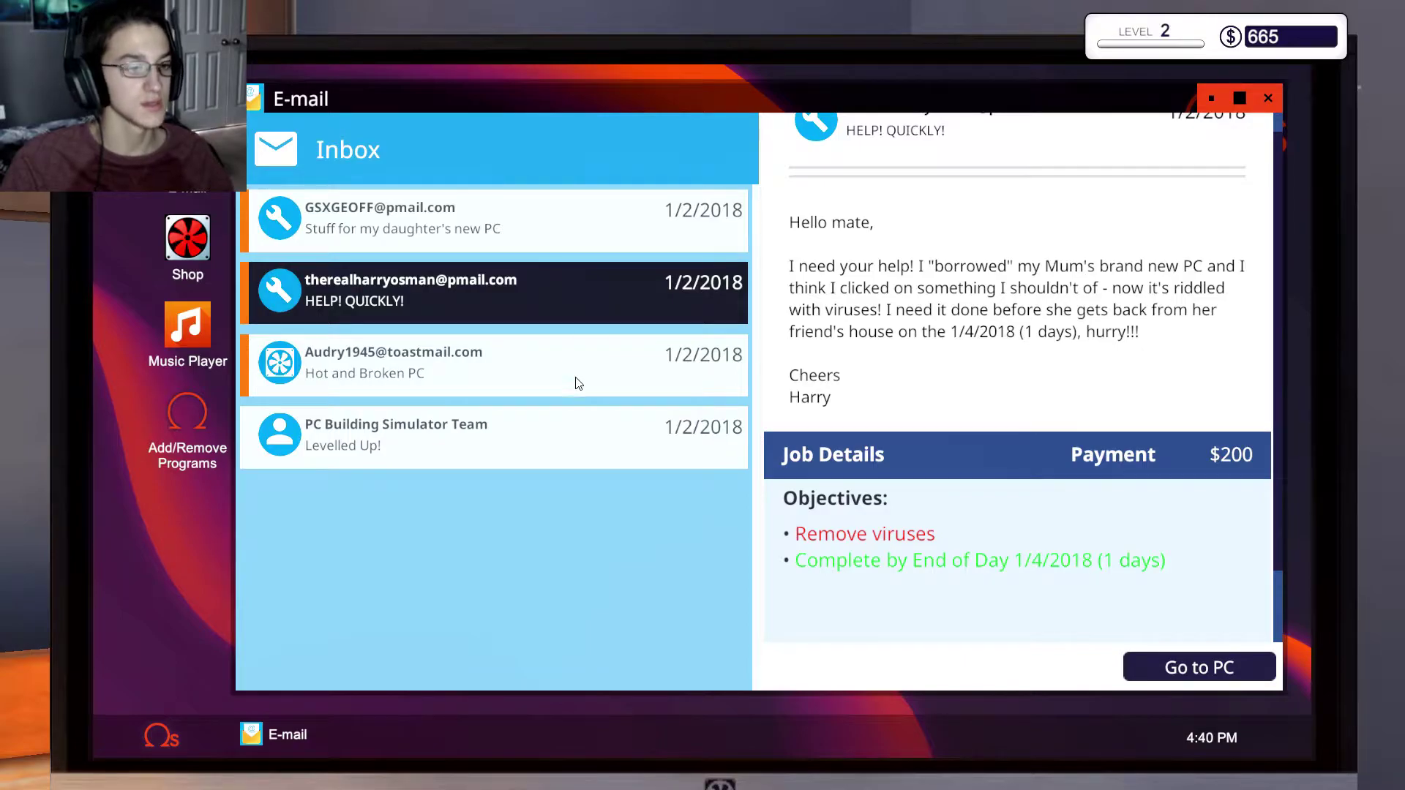
left_click(538, 377)
scroll(712, 289, "down", 4)
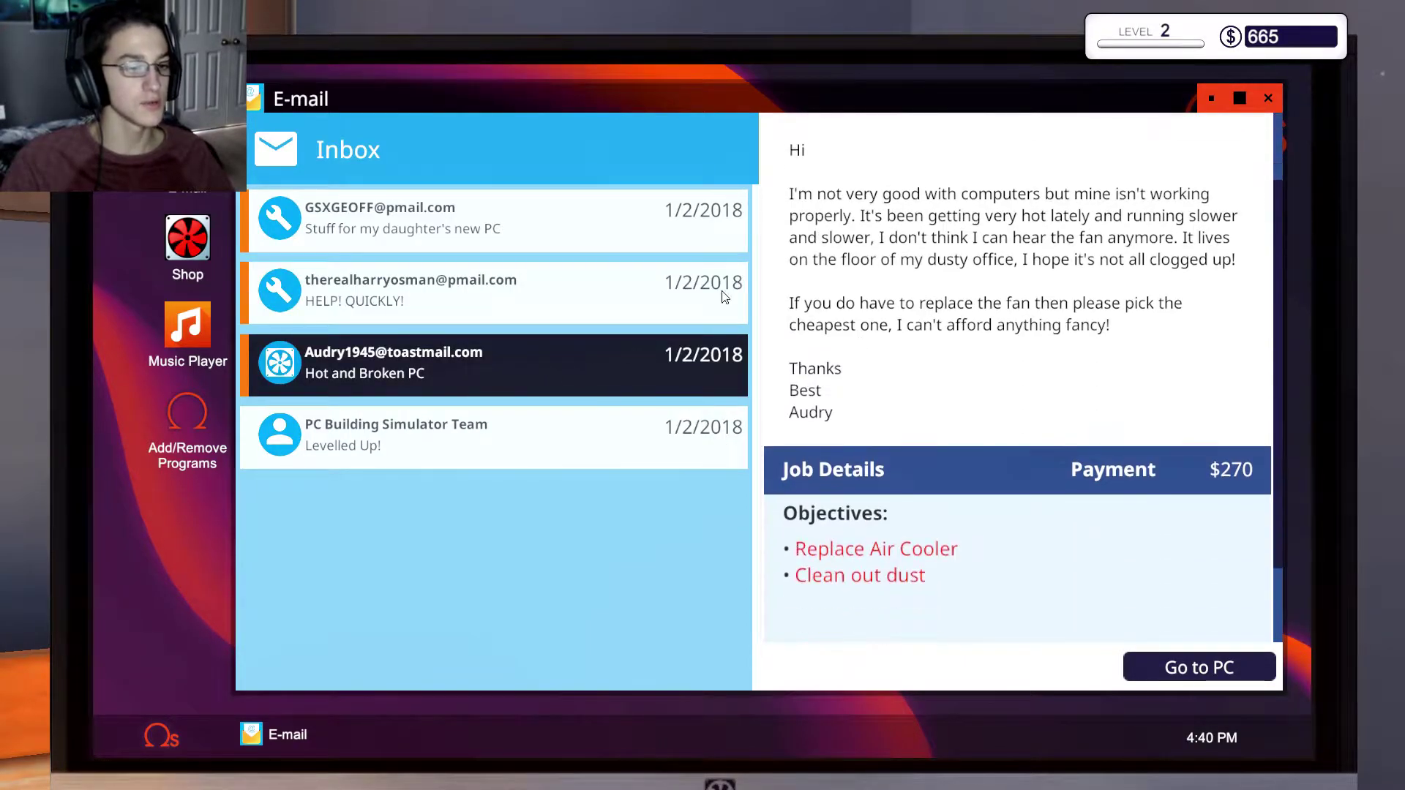
left_click(589, 210)
- Leave E-mail for the BITS&PCs shop and list all Cooling products, including the Cryorig QF120
key("Escape")
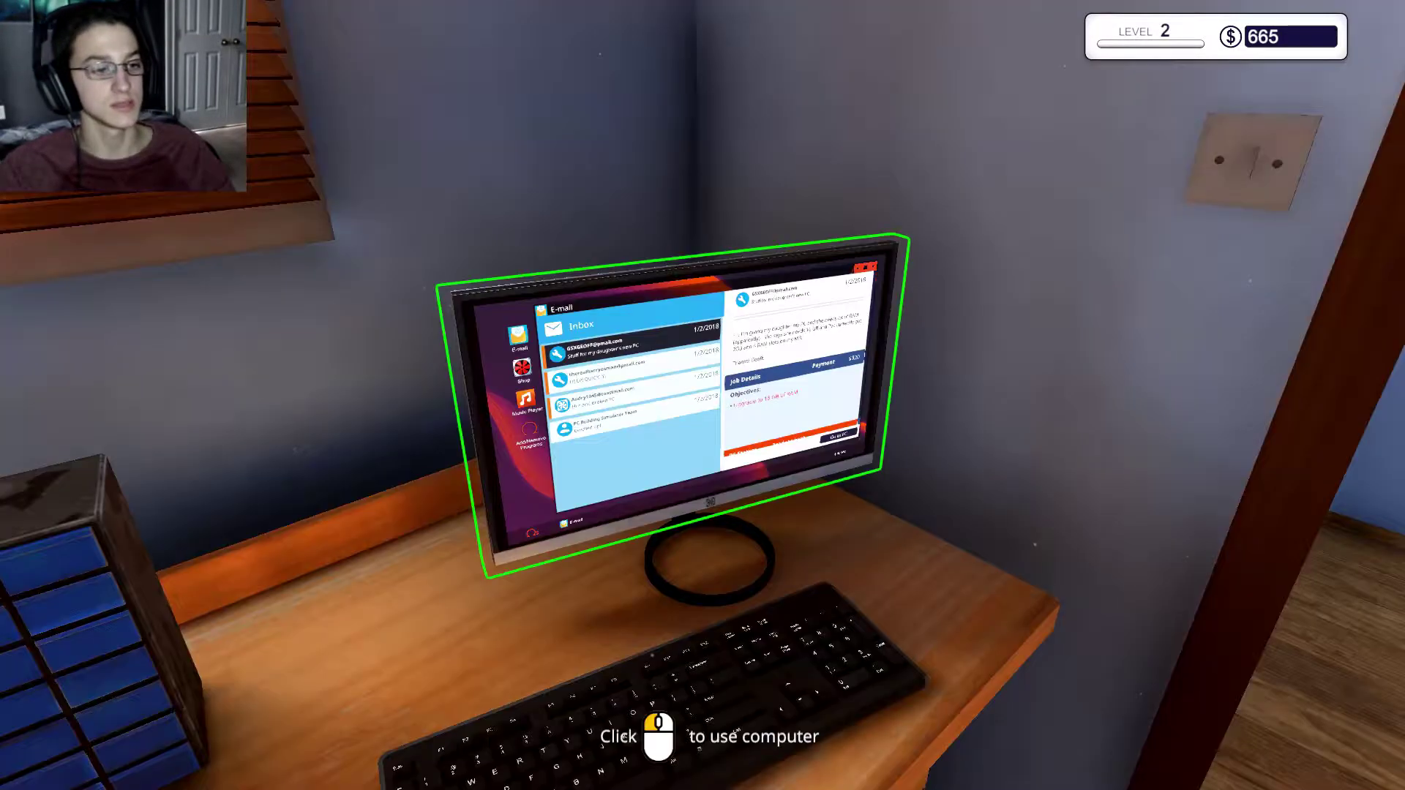
left_click(702, 396)
left_click(1270, 99)
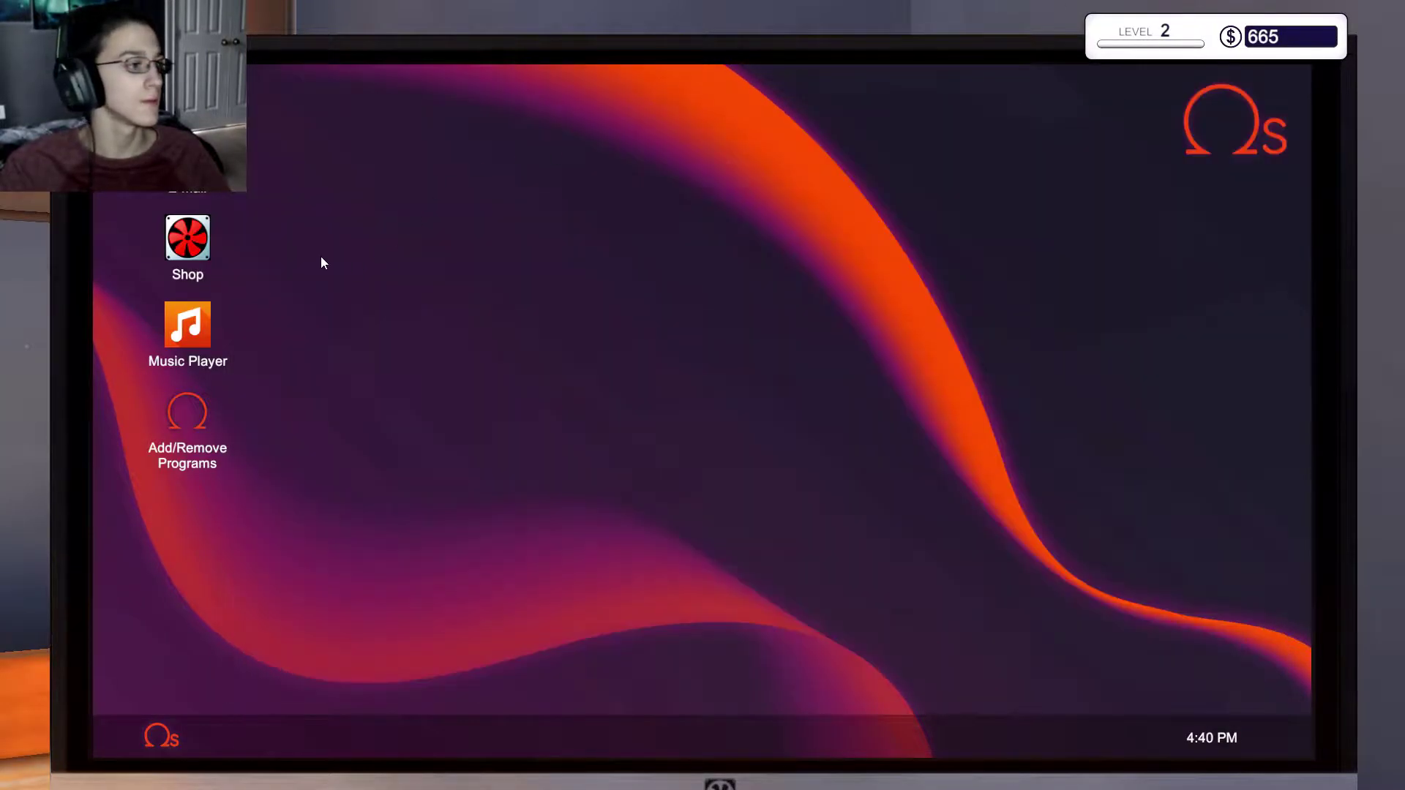
double_click(207, 240)
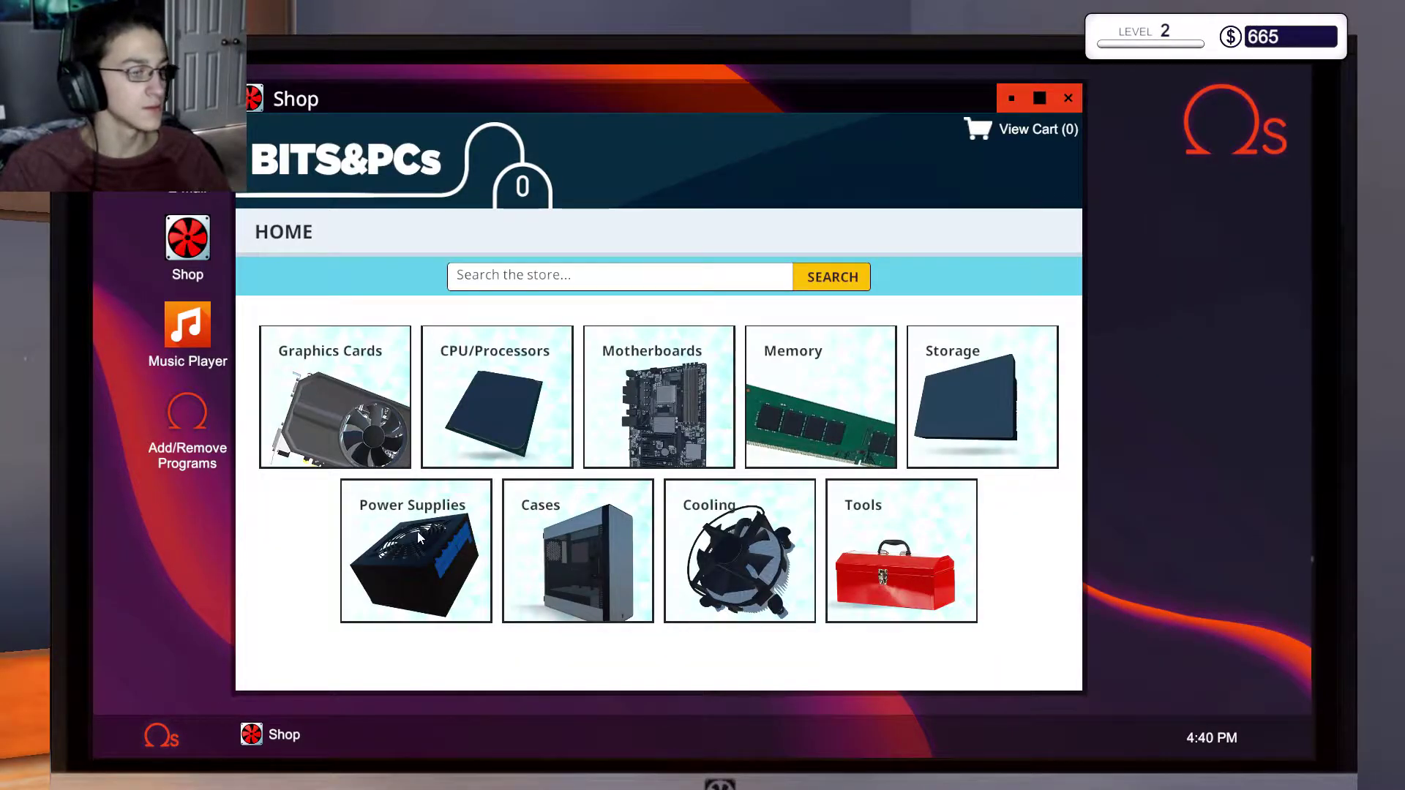
left_click(782, 533)
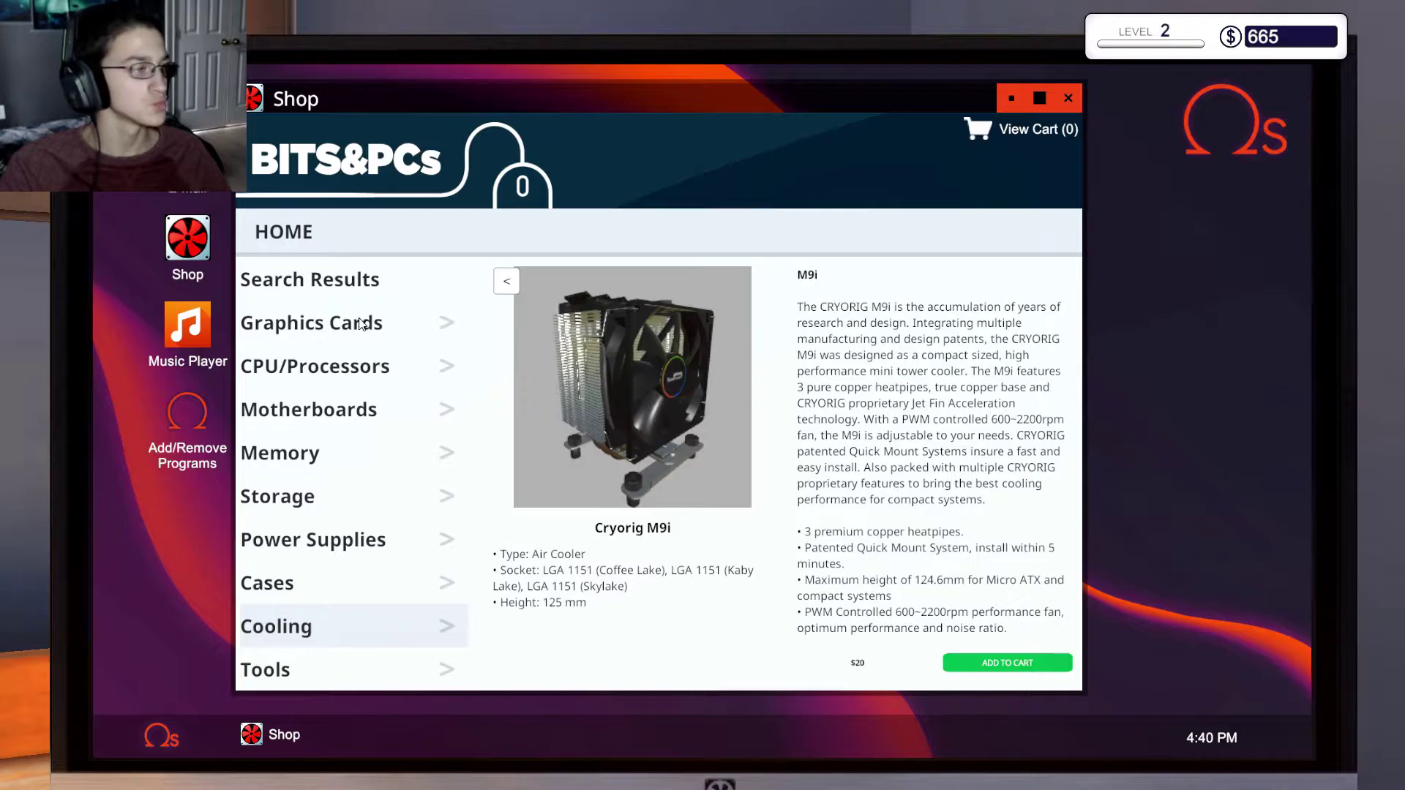
left_click(408, 625)
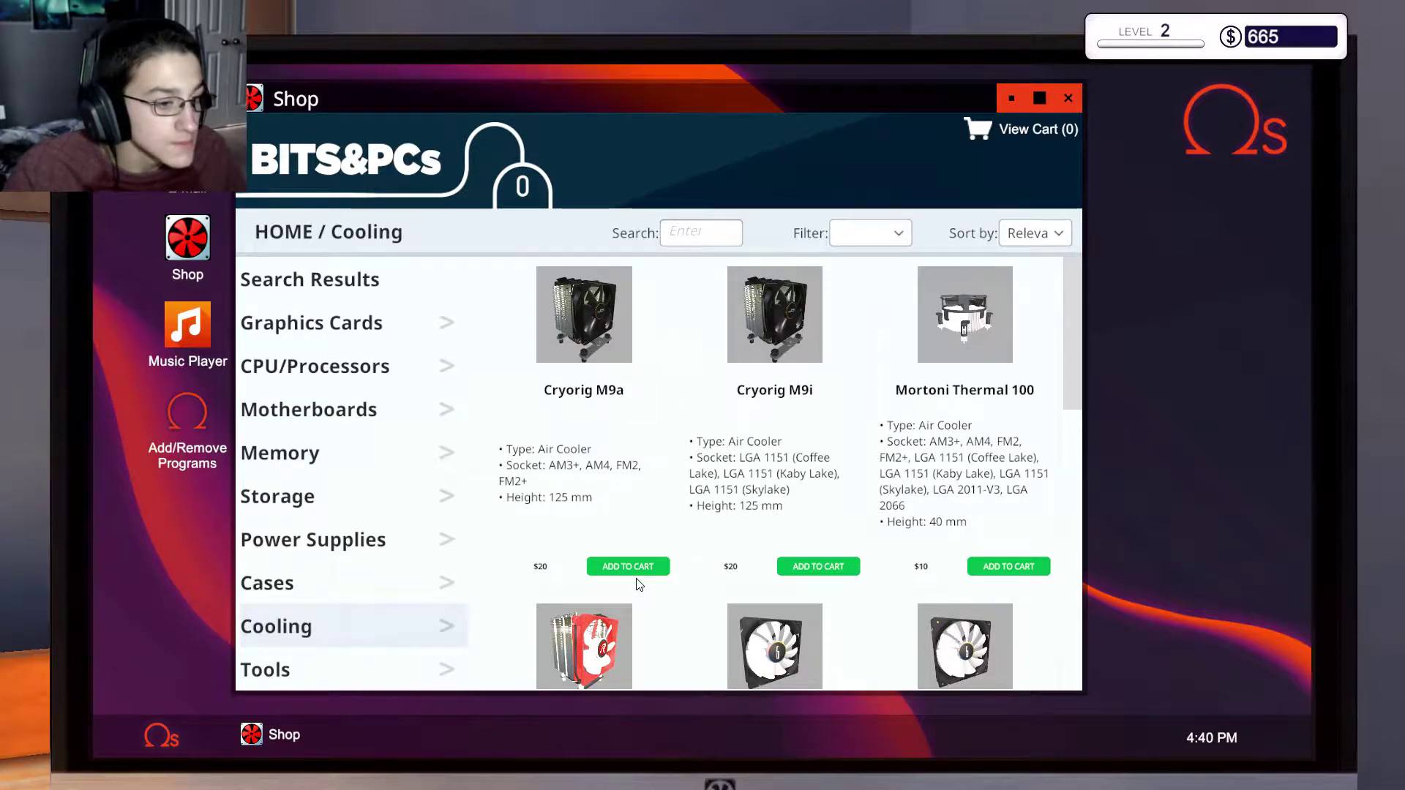
scroll(767, 600, "down", 1)
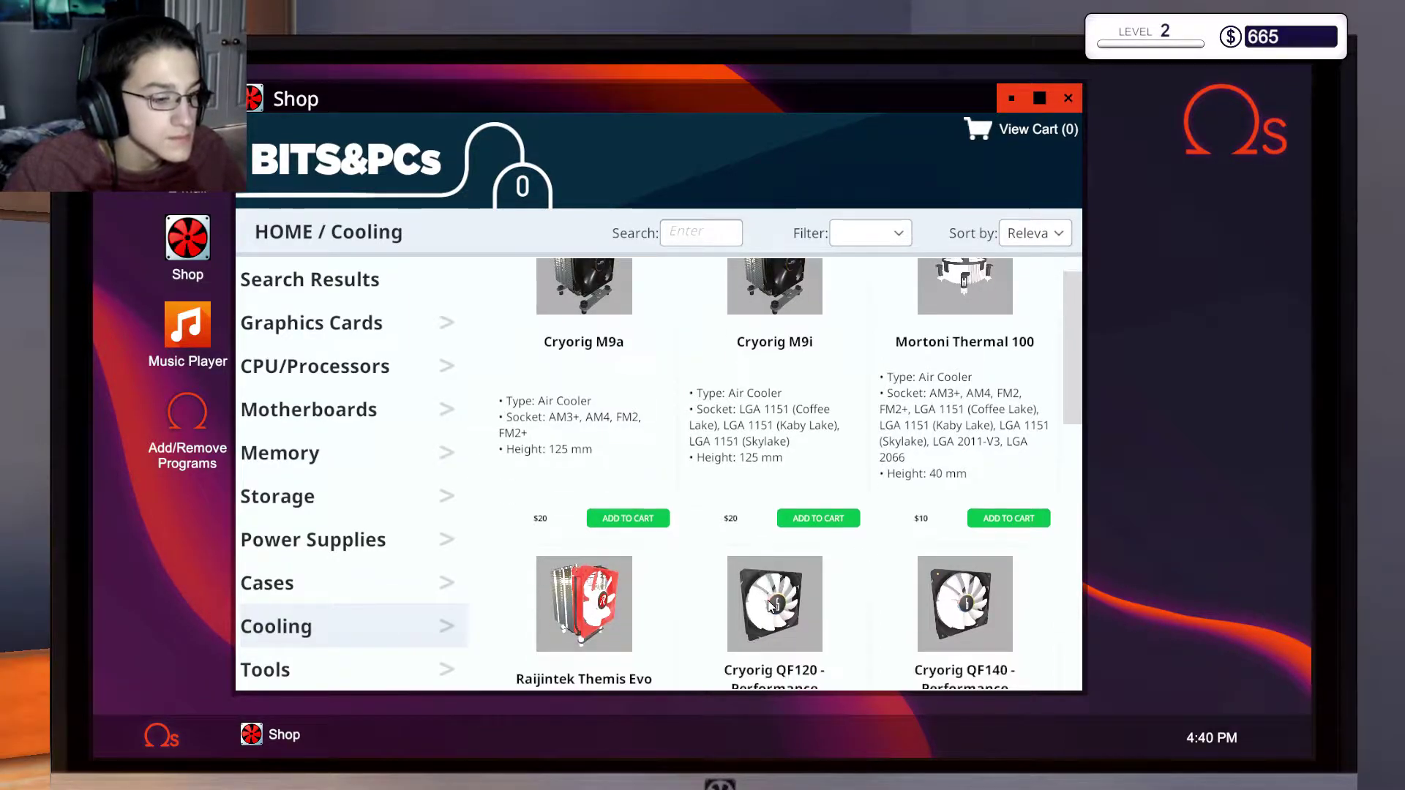
scroll(771, 607, "down", 2)
scroll(771, 615, "down", 1)
scroll(771, 627, "down", 2)
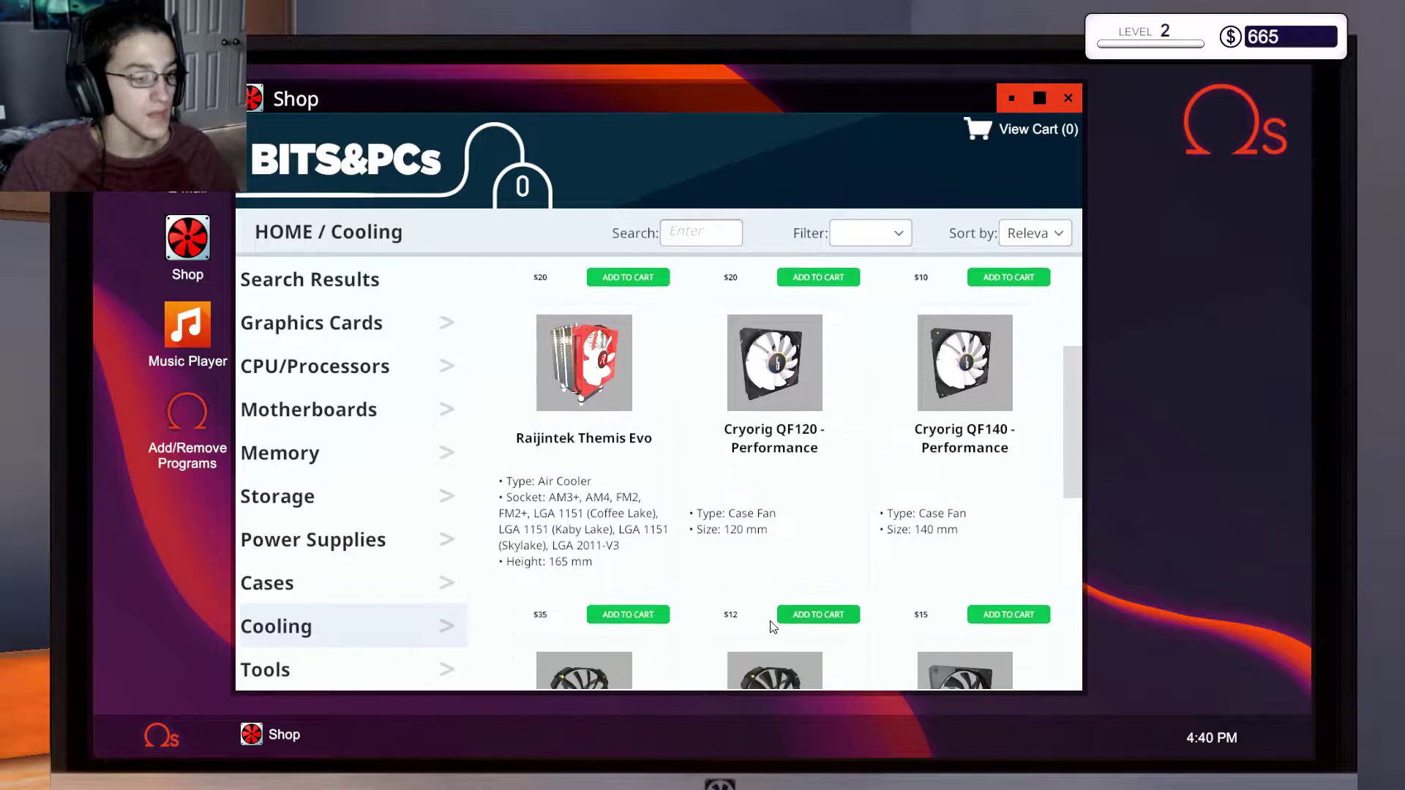
scroll(771, 627, "up", 1)
scroll(781, 635, "up", 2)
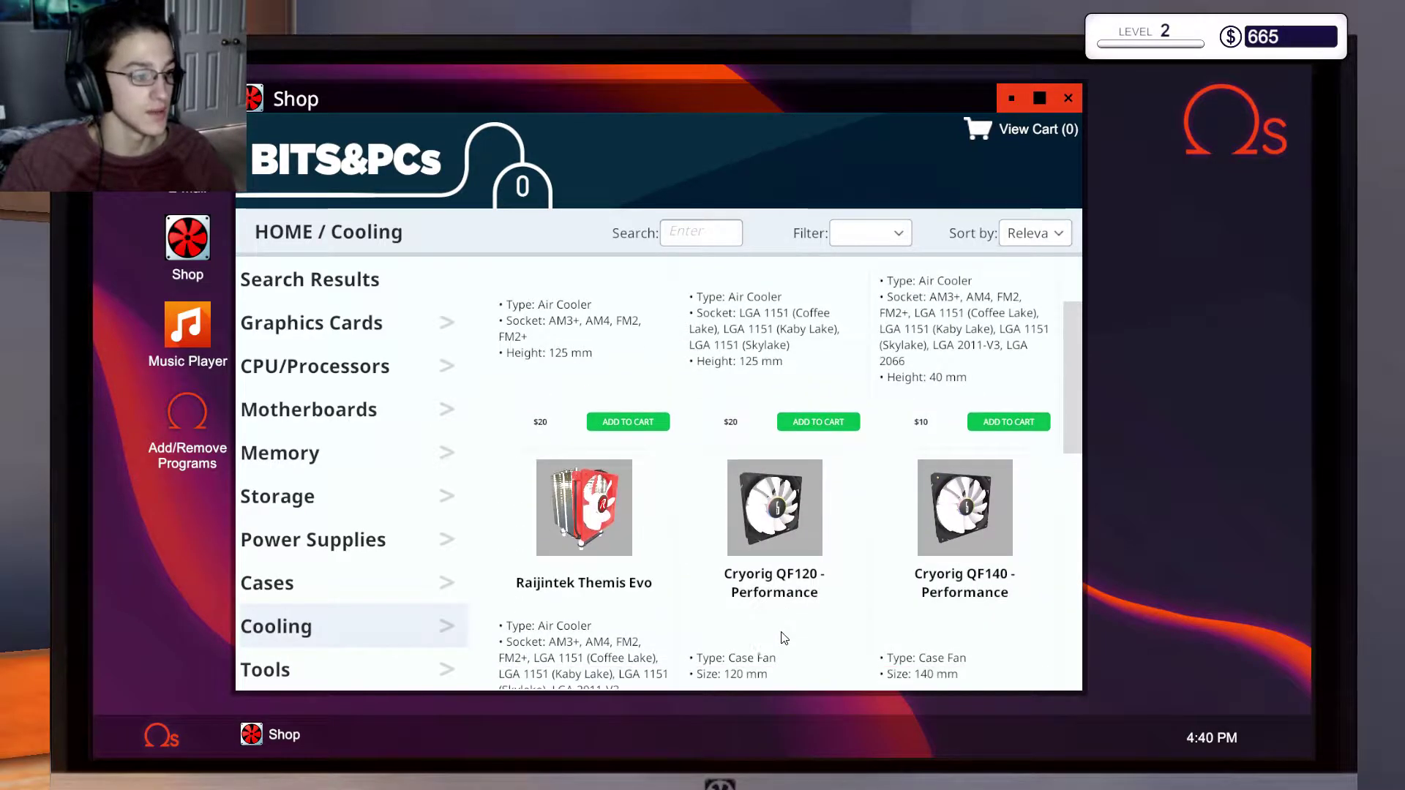
scroll(781, 639, "down", 3)
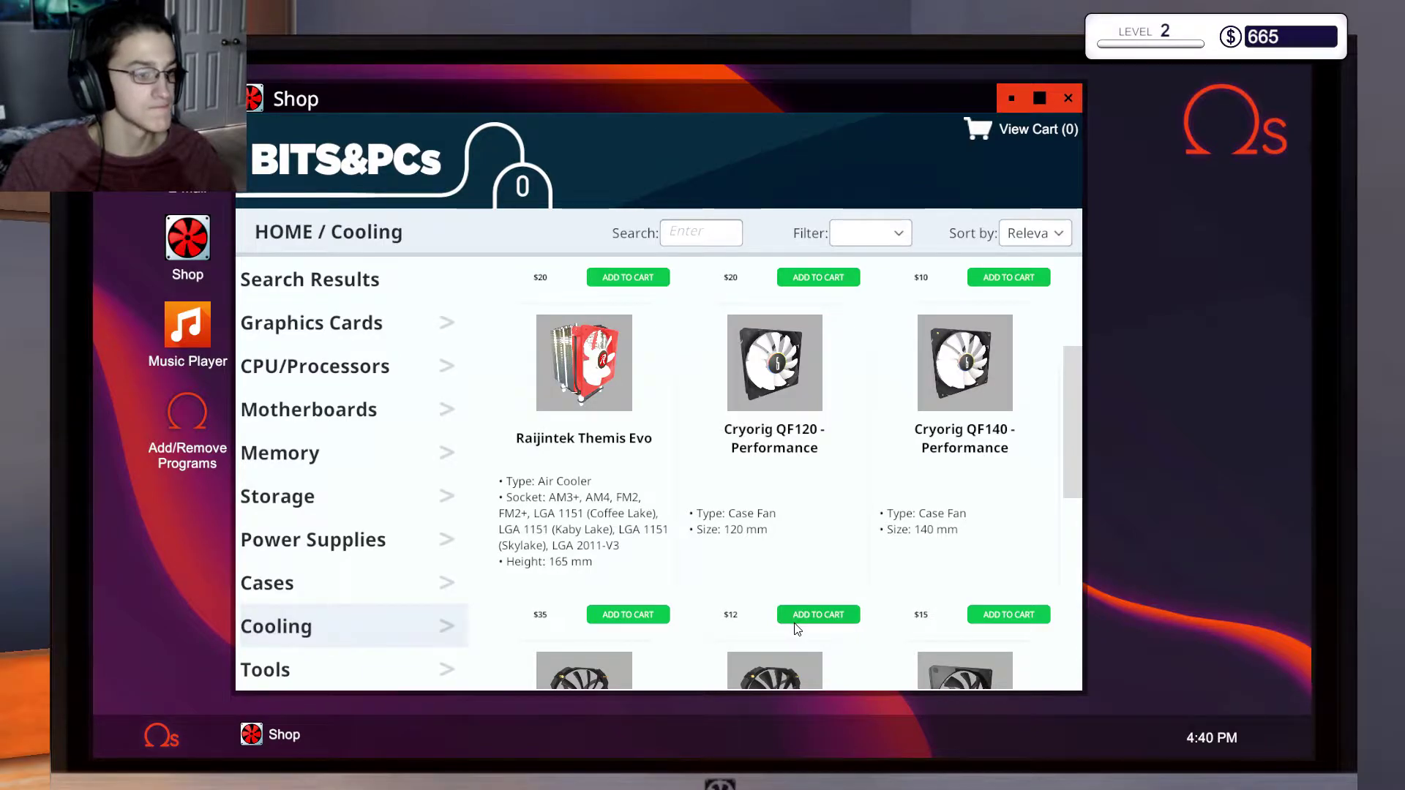
scroll(795, 628, "up", 3)
scroll(795, 627, "down", 2)
scroll(795, 628, "up", 2)
scroll(795, 630, "up", 1)
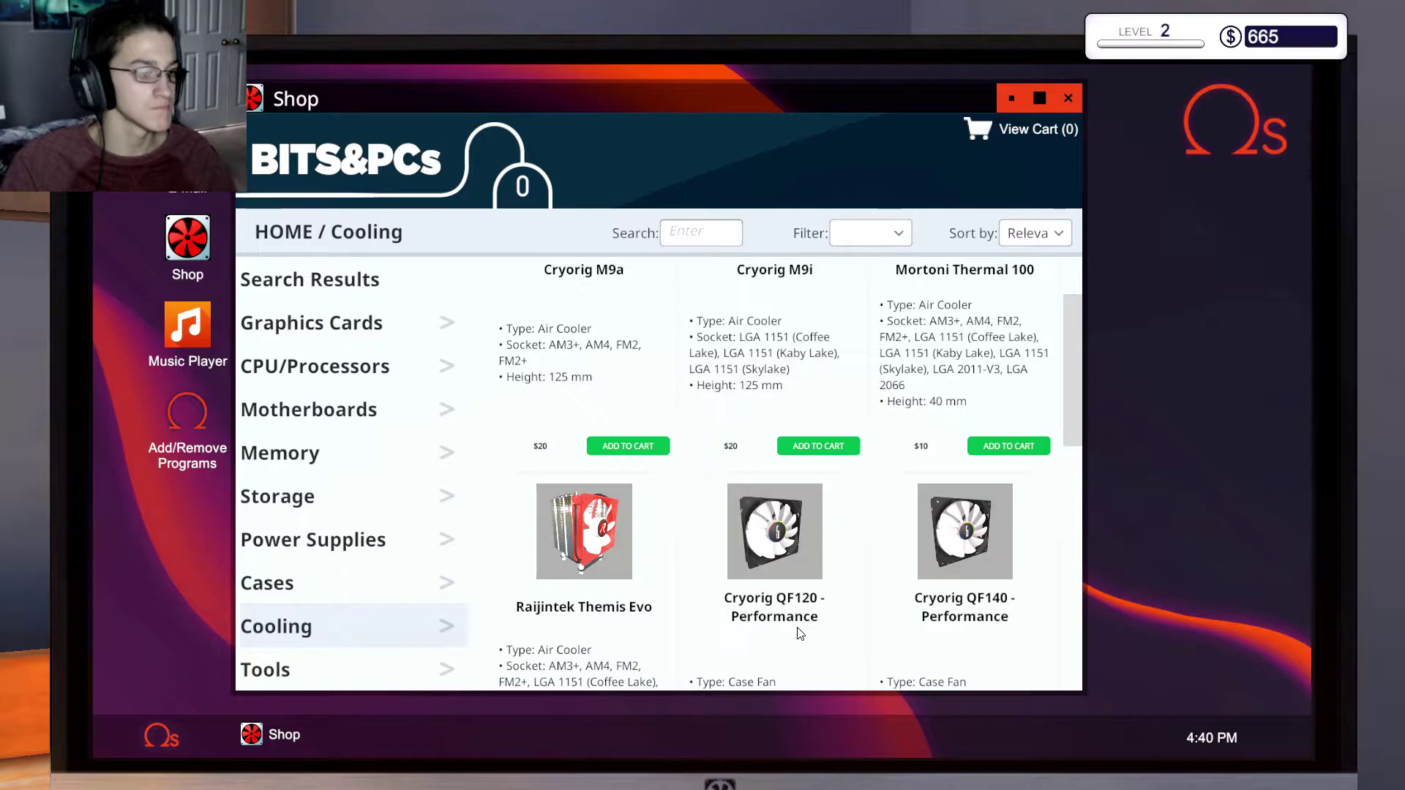
scroll(798, 633, "up", 2)
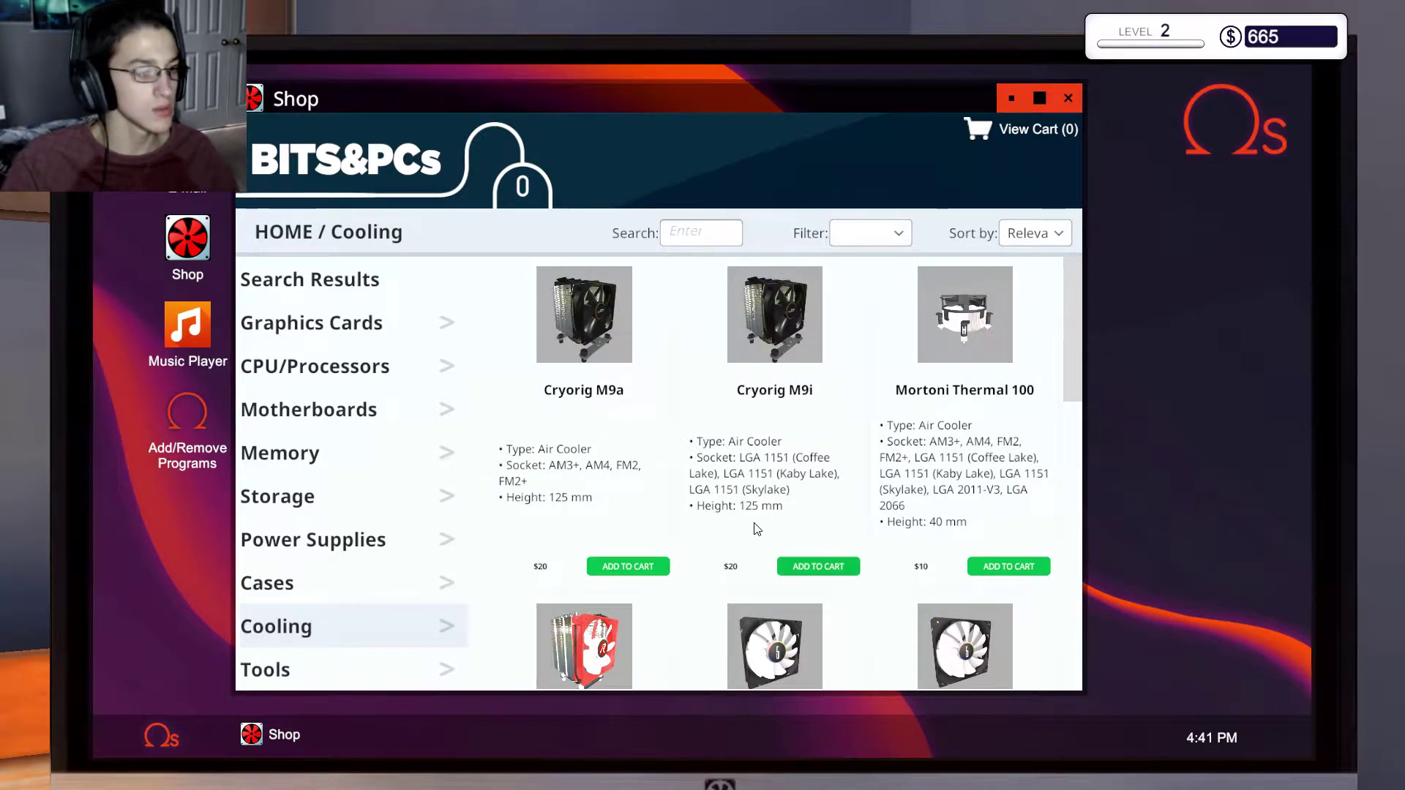
scroll(746, 539, "down", 2)
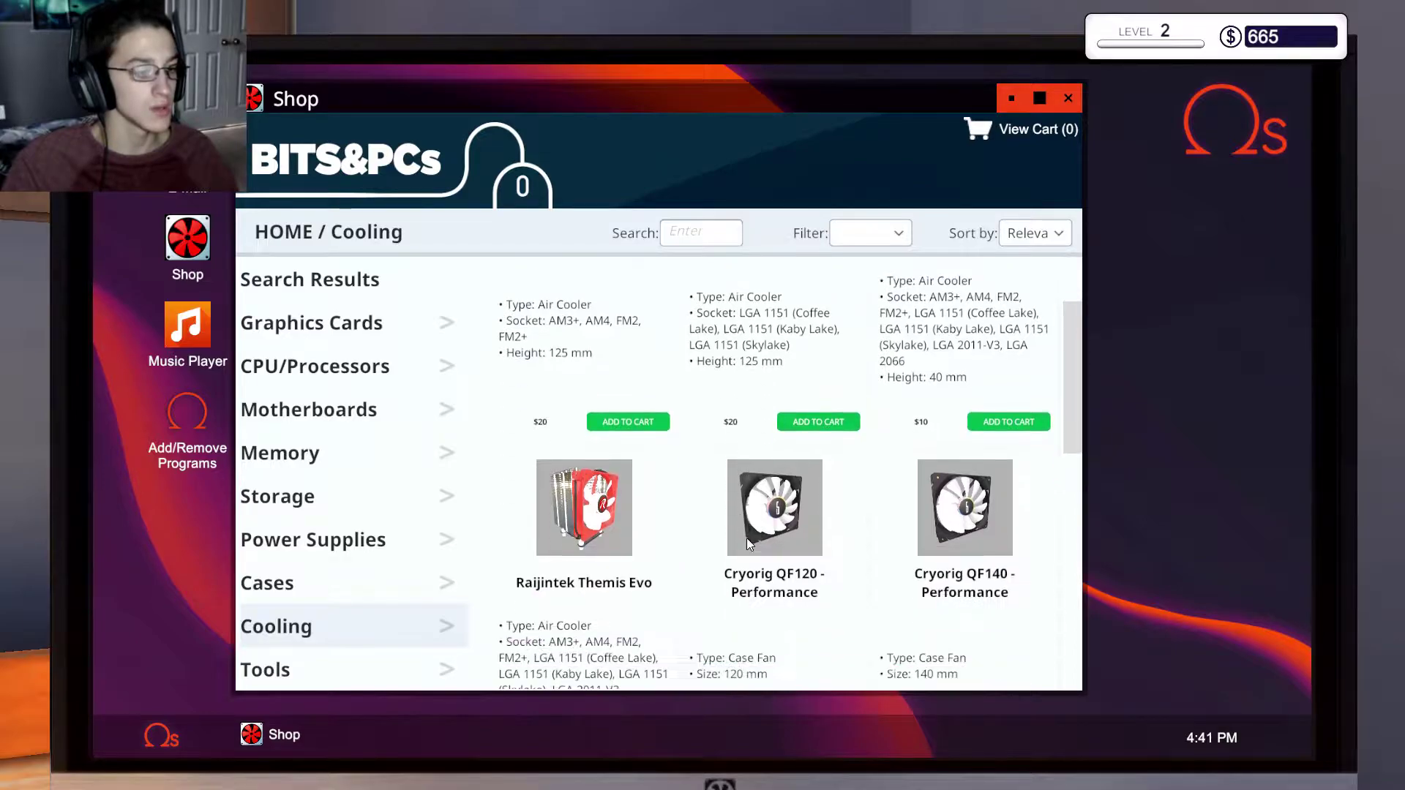
scroll(743, 534, "down", 1)
scroll(751, 541, "down", 1)
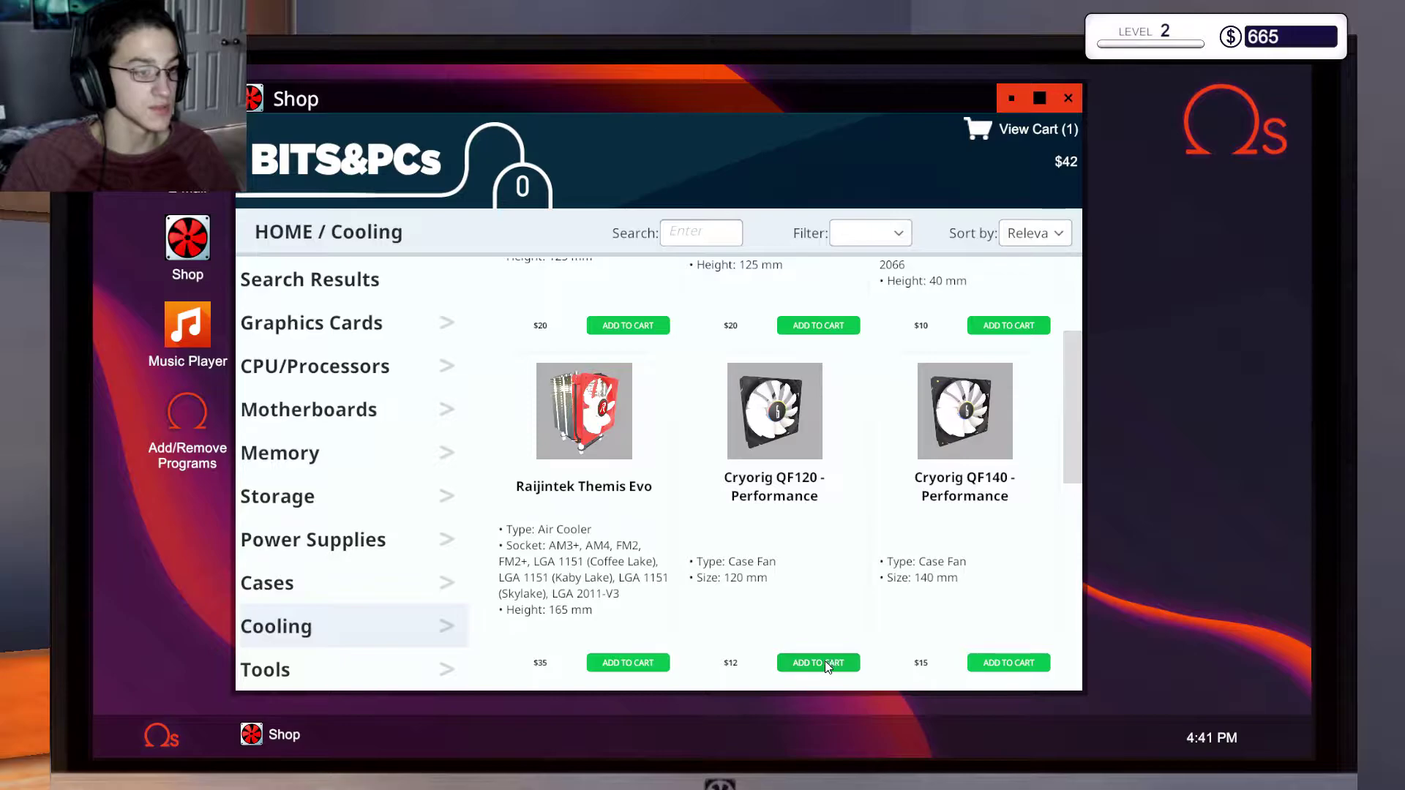
scroll(831, 656, "up", 1)
scroll(813, 494, "up", 2)
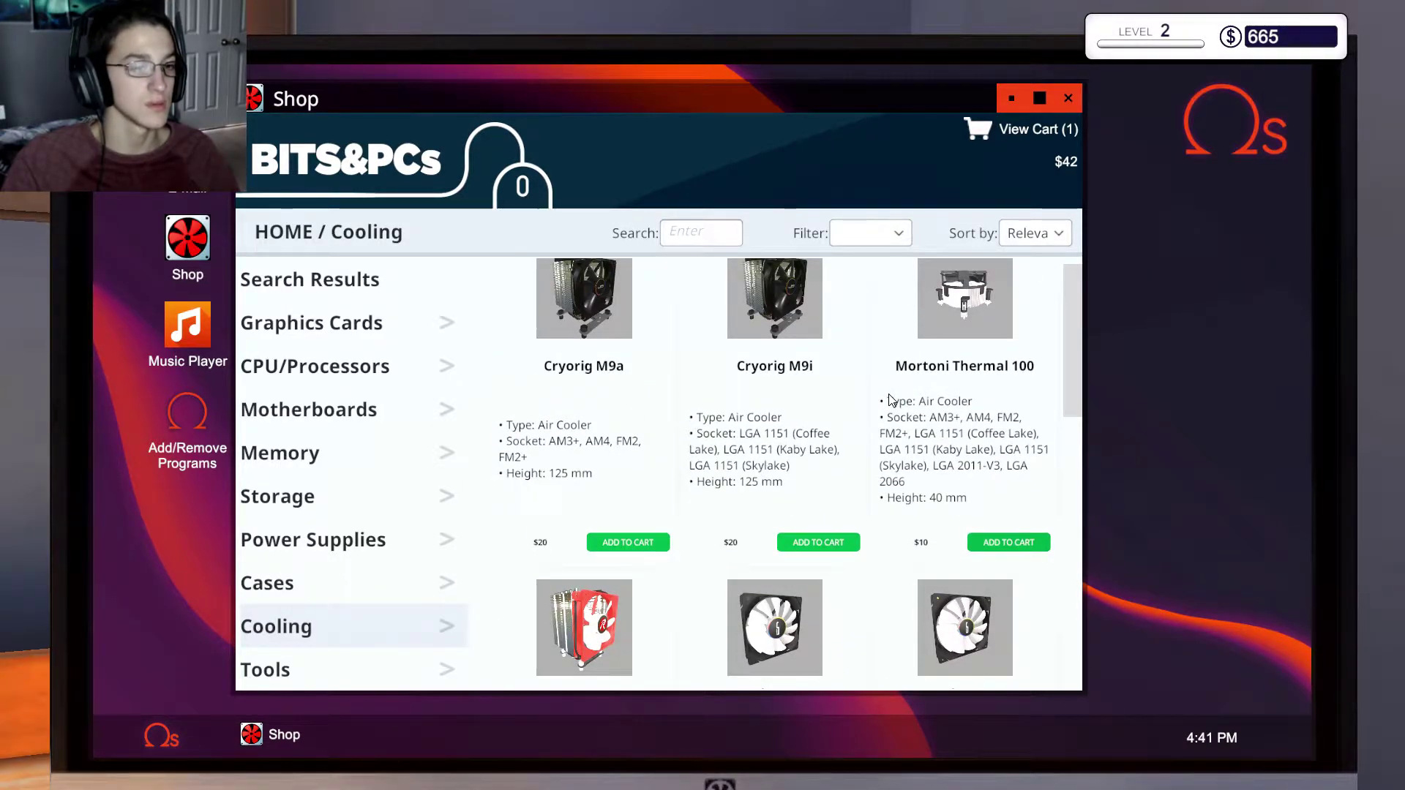
scroll(887, 399, "up", 1)
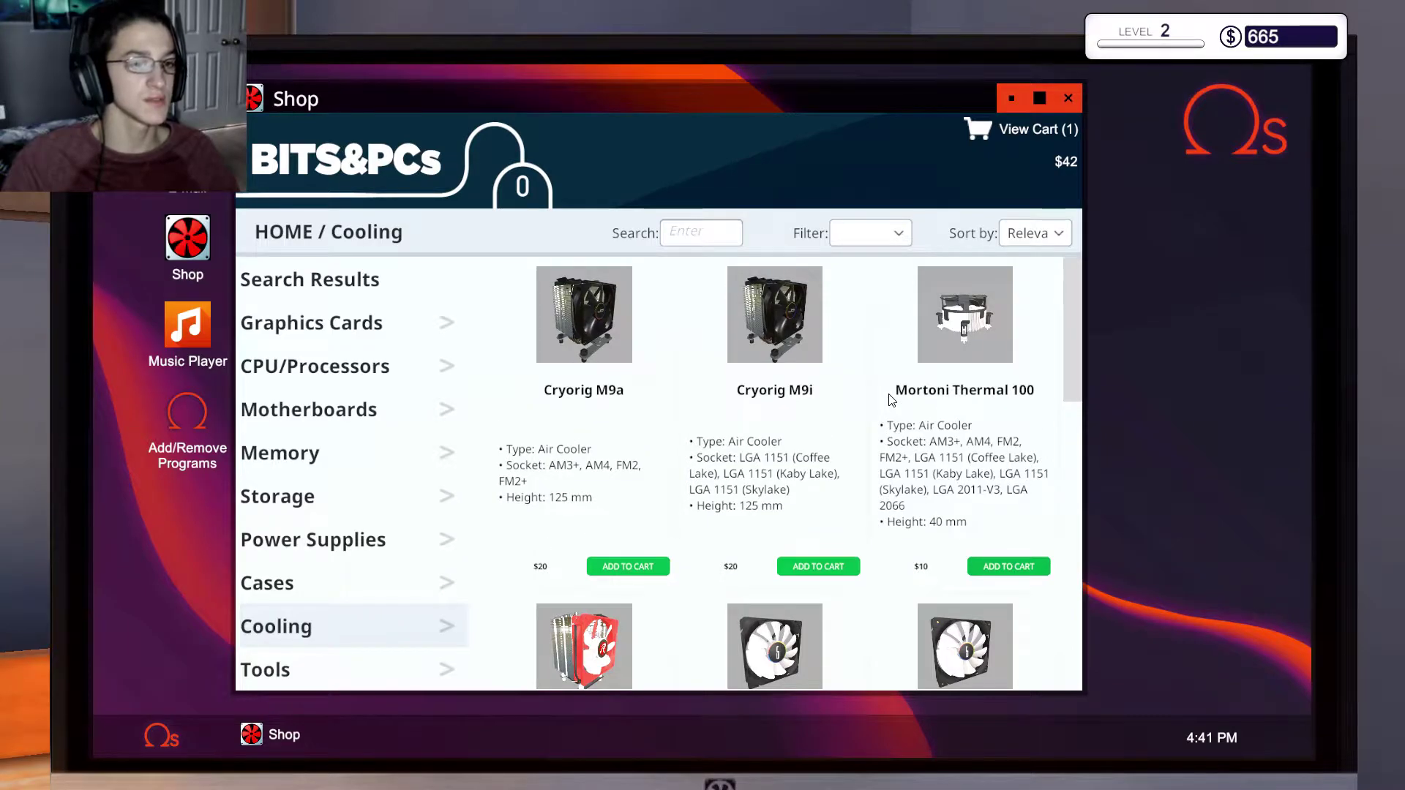
scroll(891, 399, "down", 2)
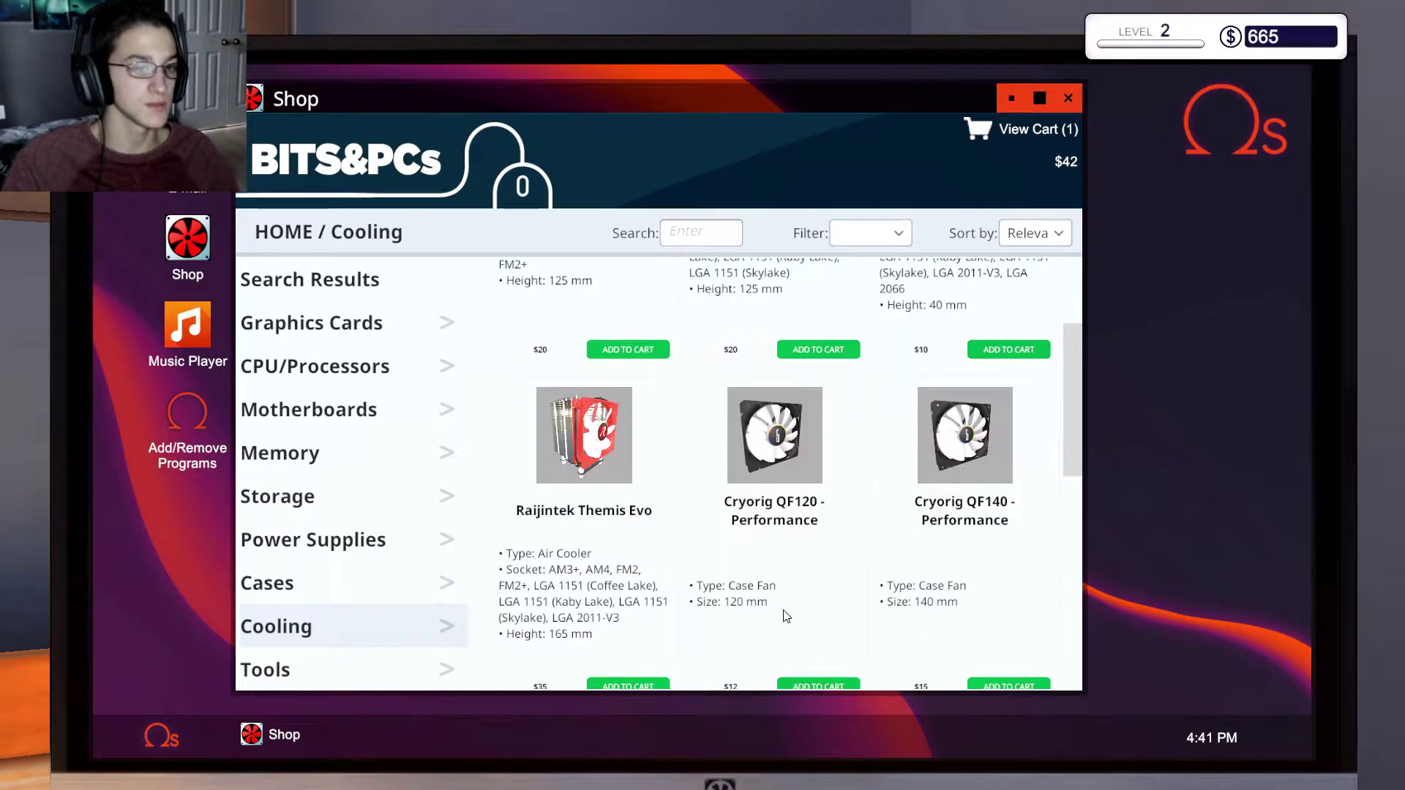
scroll(783, 615, "down", 1)
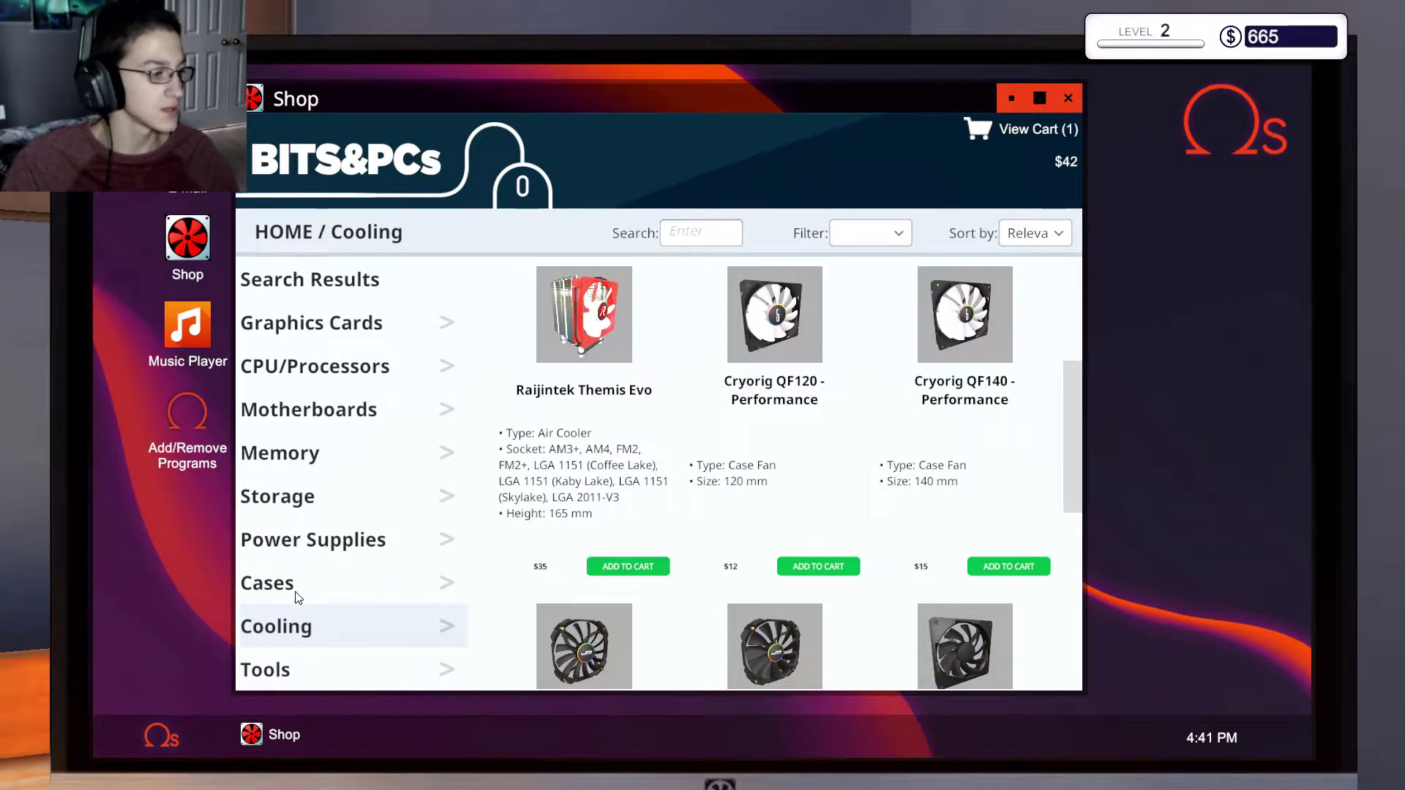
- Buy the QF120 fan and two DFL MOTIV8OR 8 GB sticks for $242, leaving $423
left_click(338, 459)
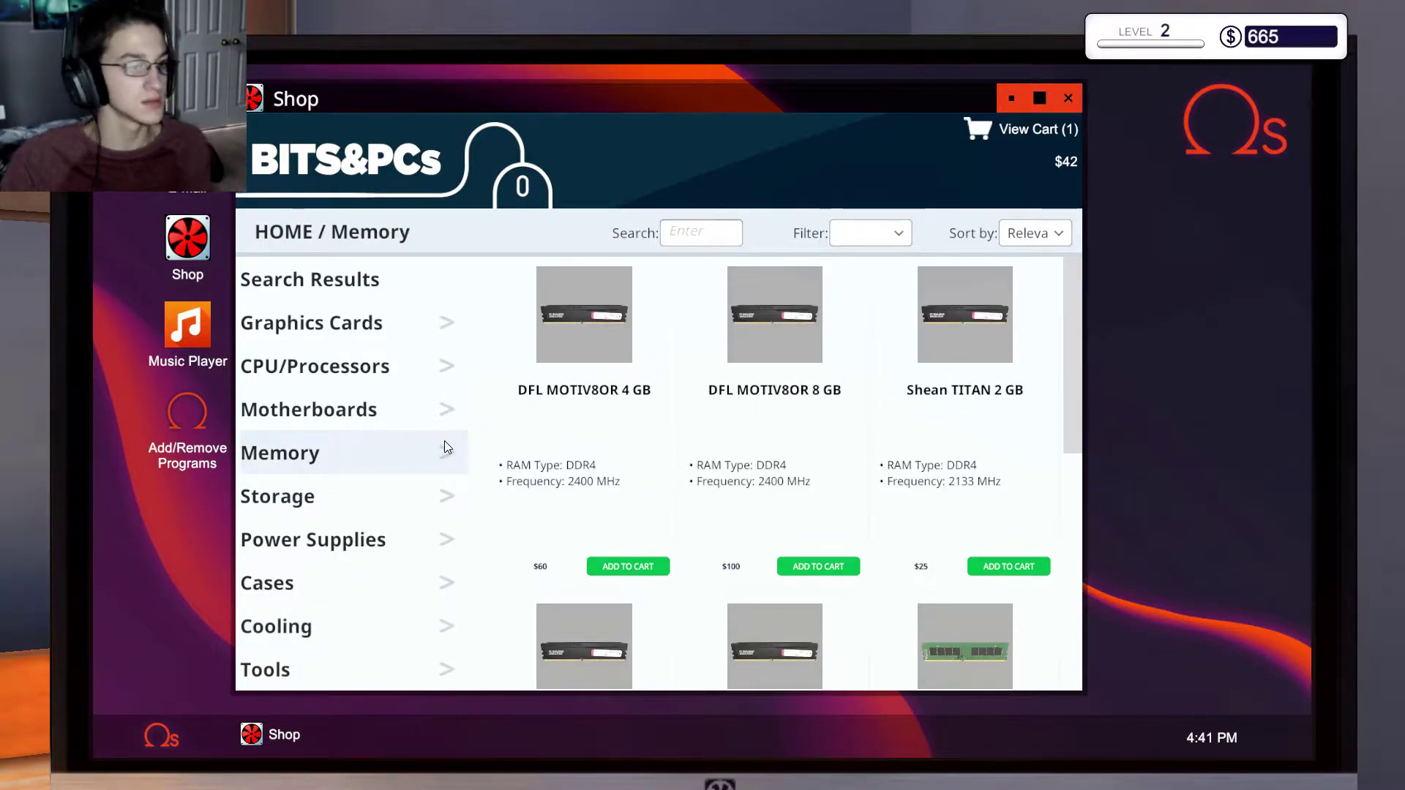
scroll(761, 522, "down", 1)
scroll(761, 521, "down", 1)
scroll(809, 521, "down", 1)
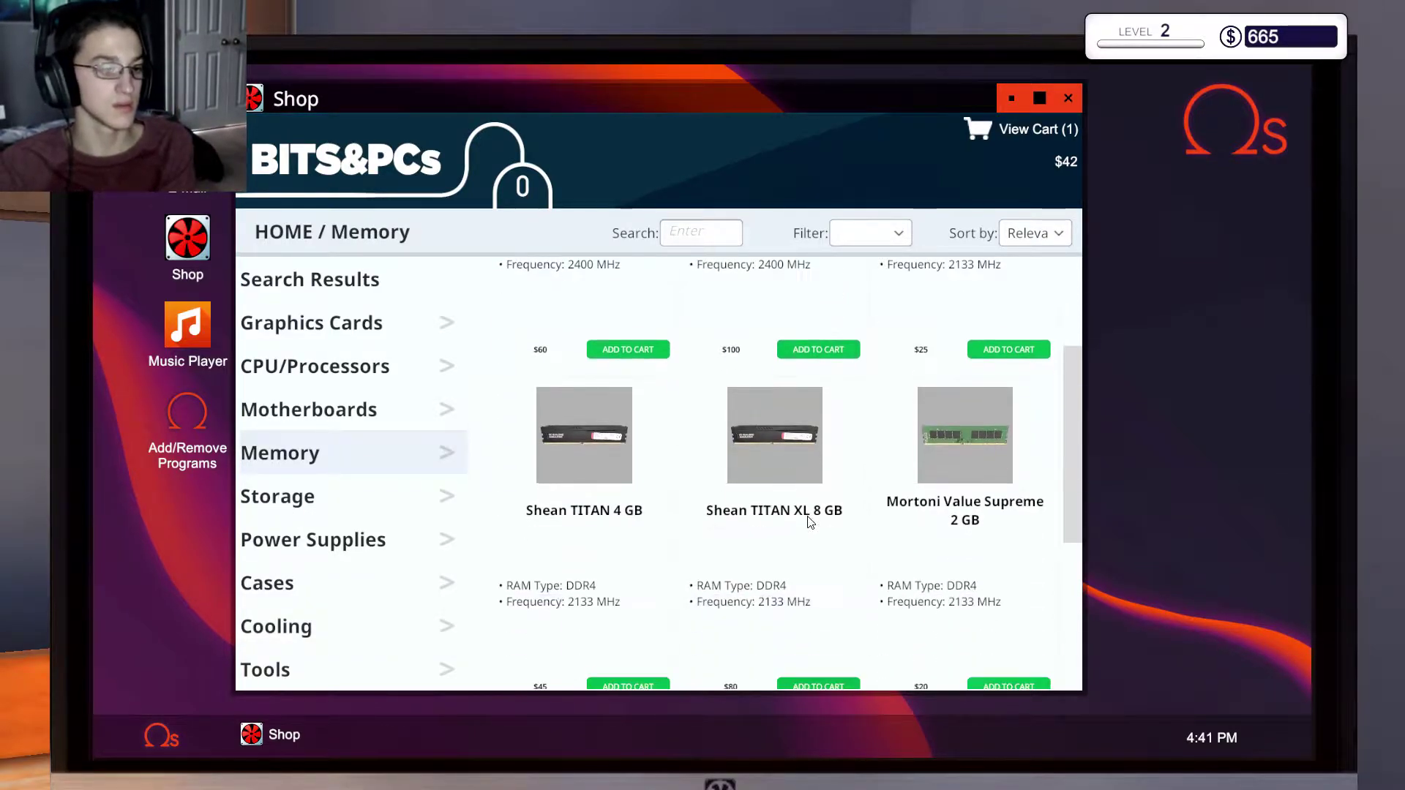
scroll(815, 513, "down", 1)
scroll(808, 501, "up", 1)
scroll(807, 501, "up", 1)
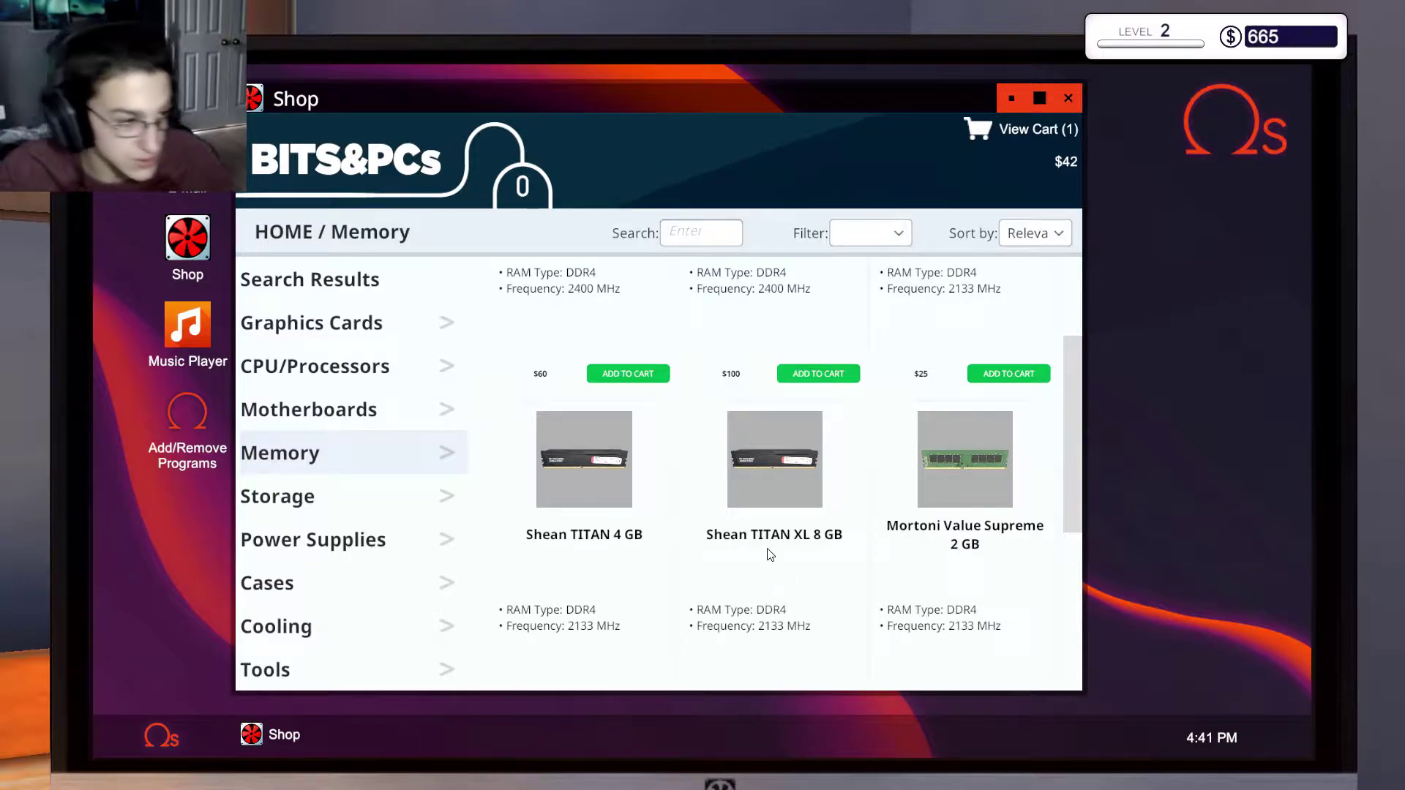
scroll(738, 627, "down", 1)
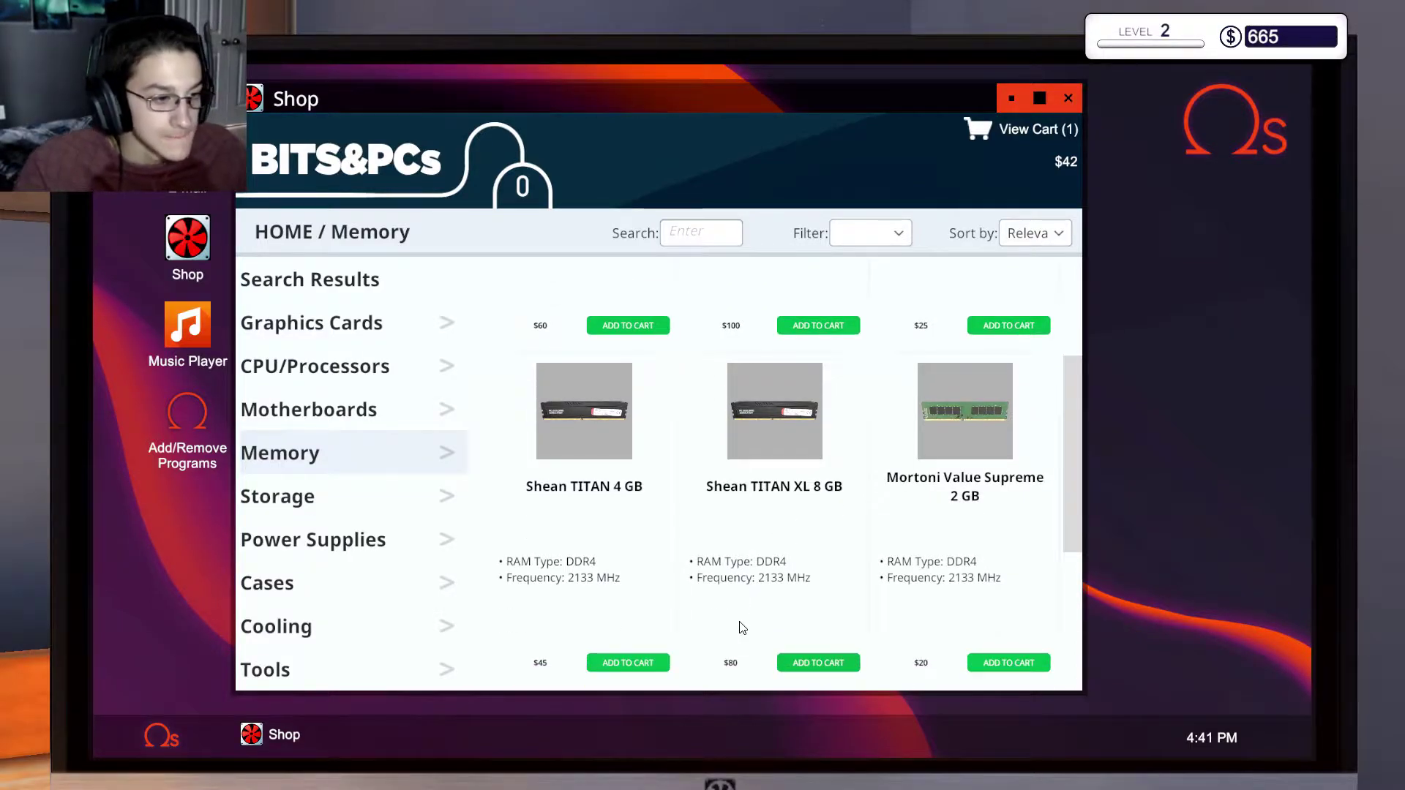
scroll(739, 627, "up", 1)
scroll(739, 627, "up", 2)
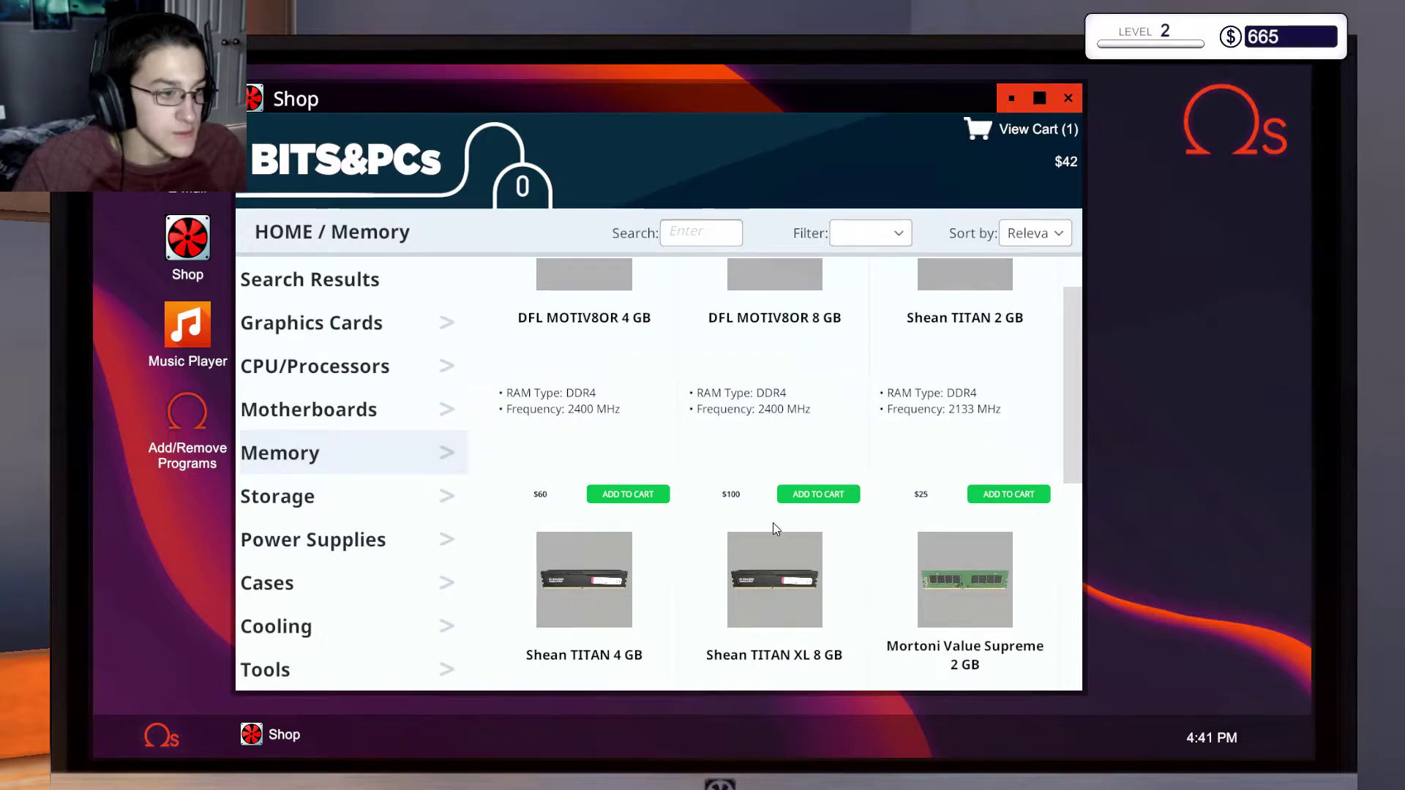
scroll(774, 523, "up", 1)
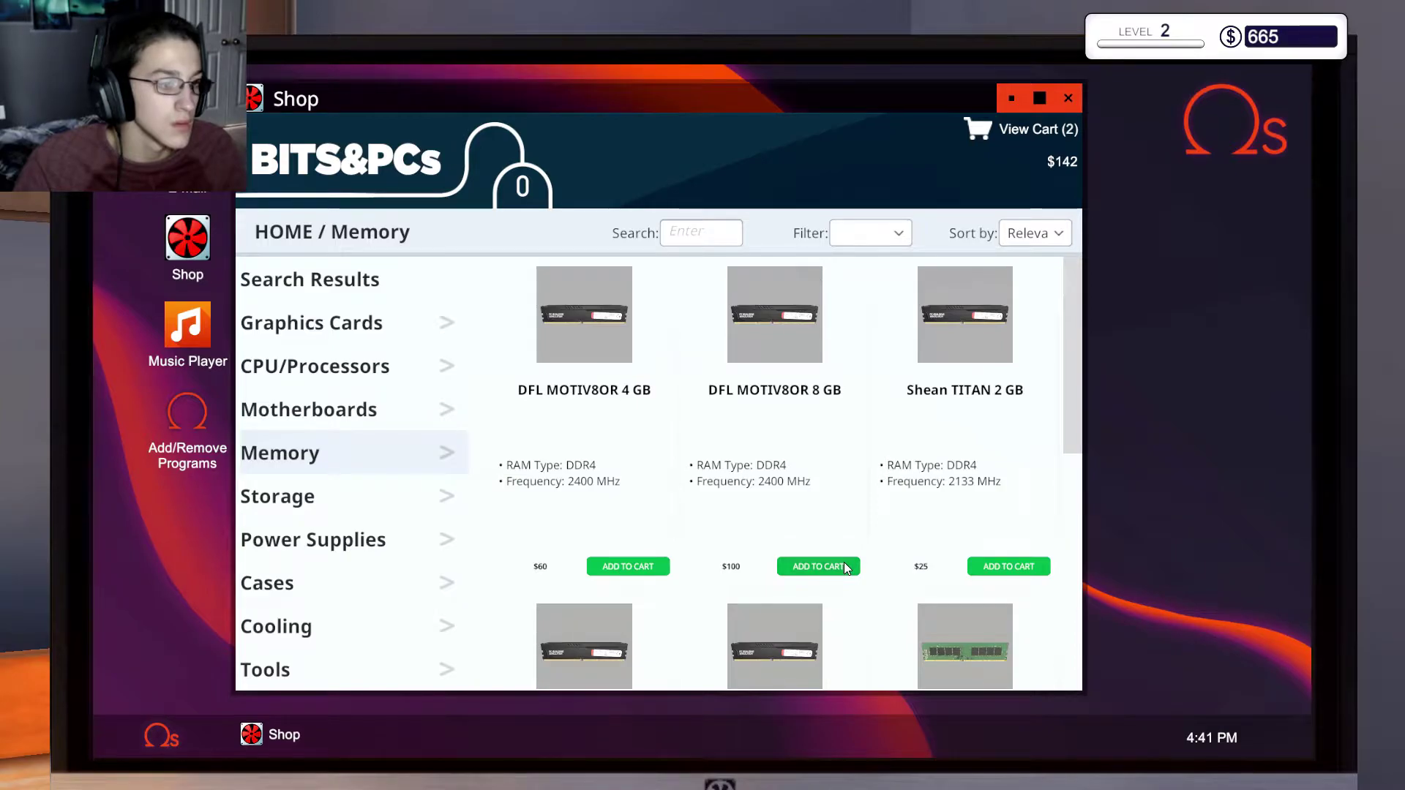
left_click(1003, 134)
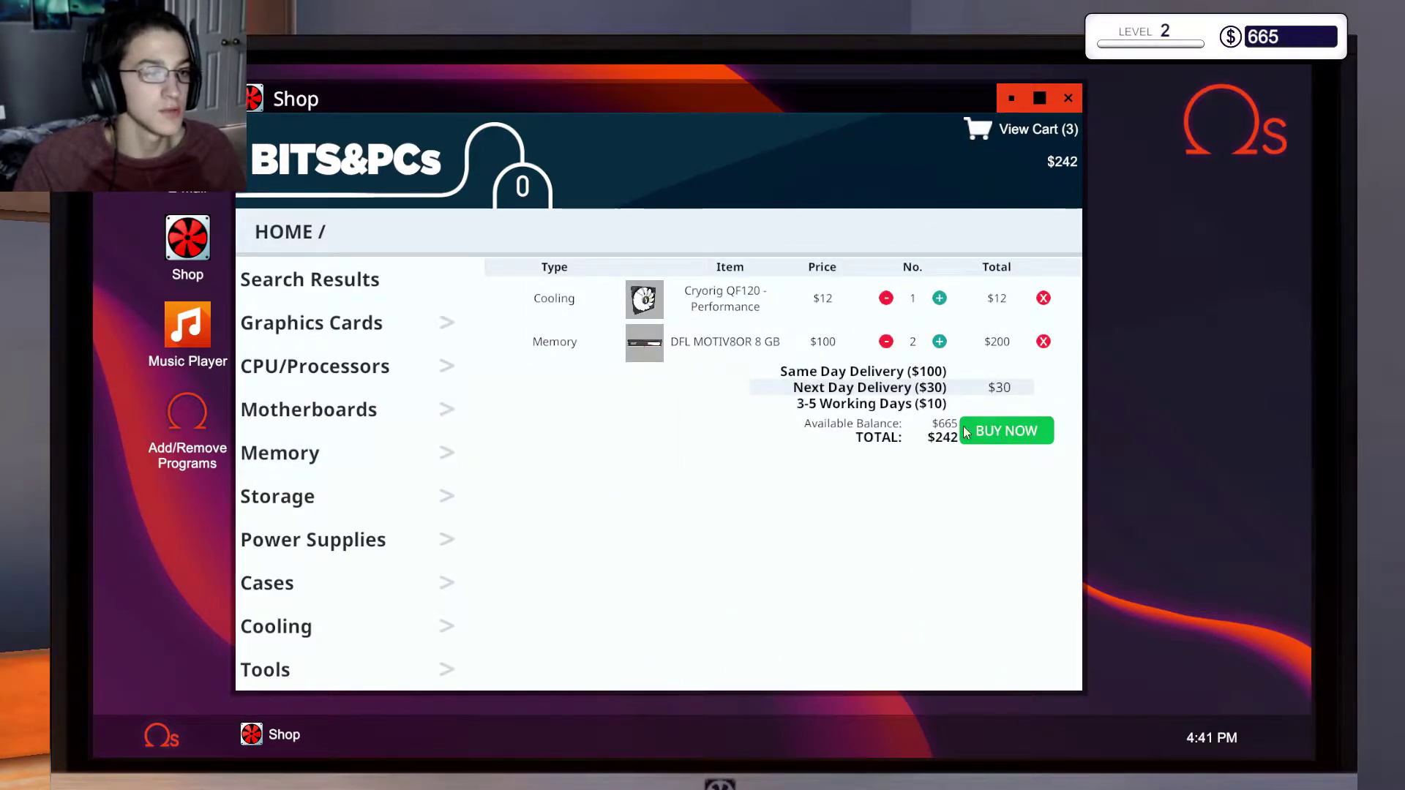
left_click(1002, 438)
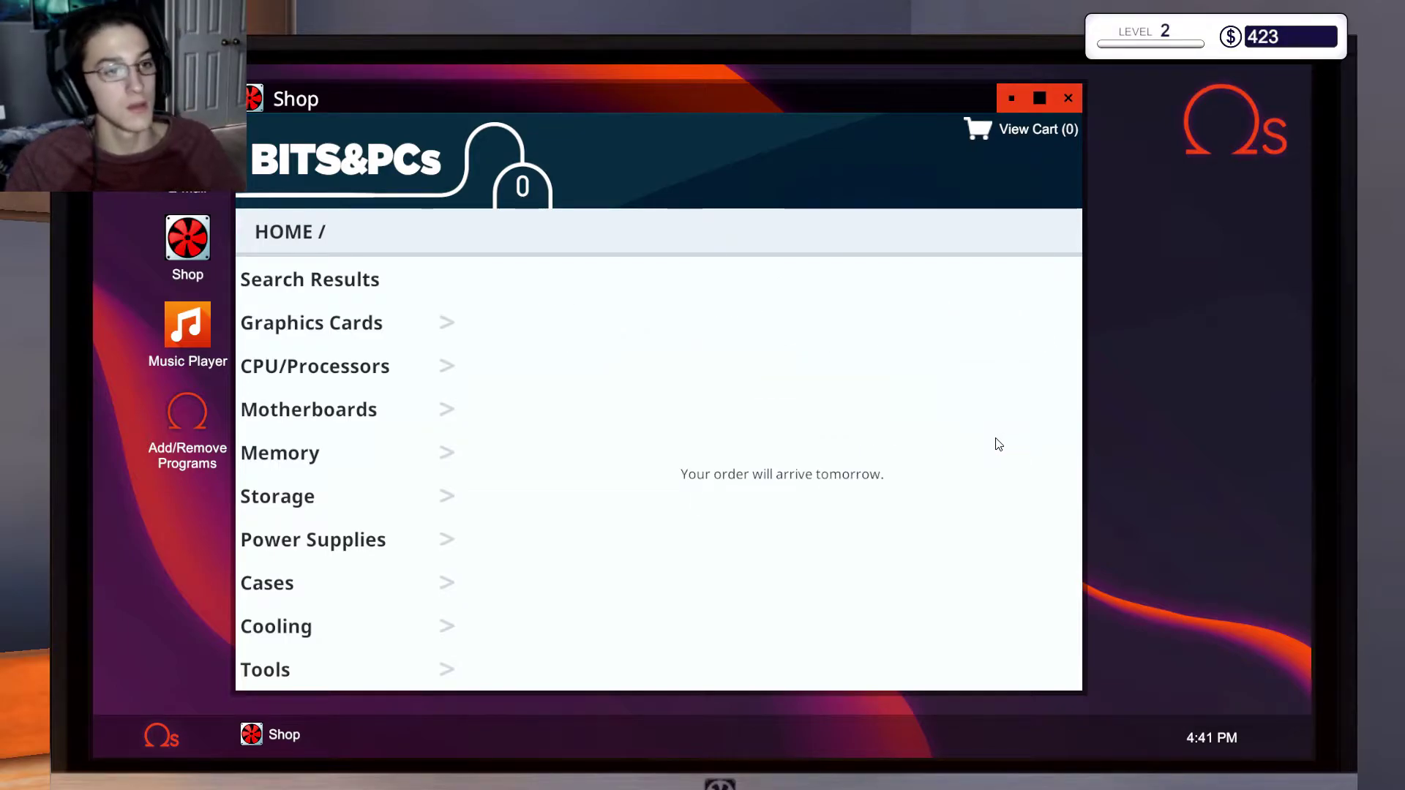
key("Escape")
- Carry the previous job's PC off the workbench and set it down past the doorway
key("w")
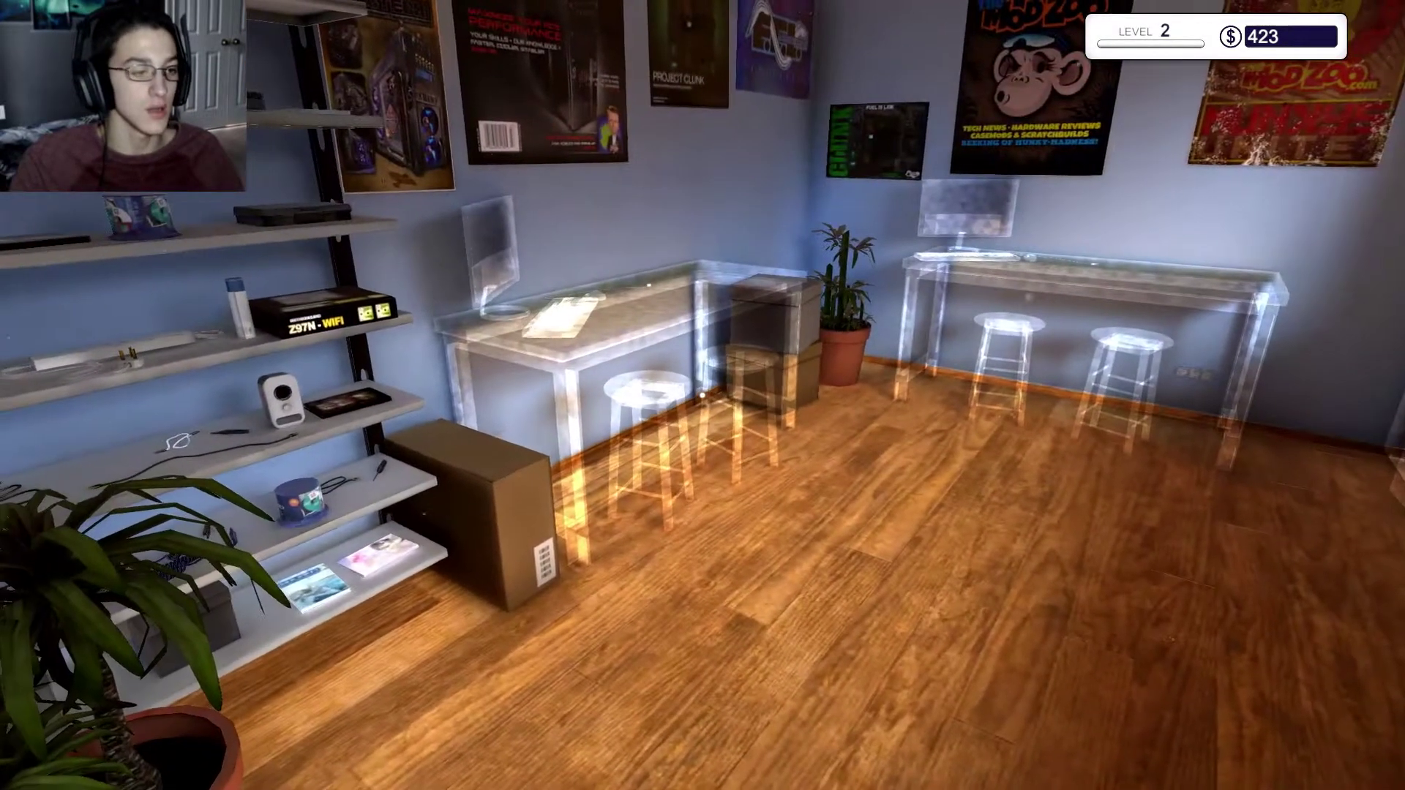
key("w")
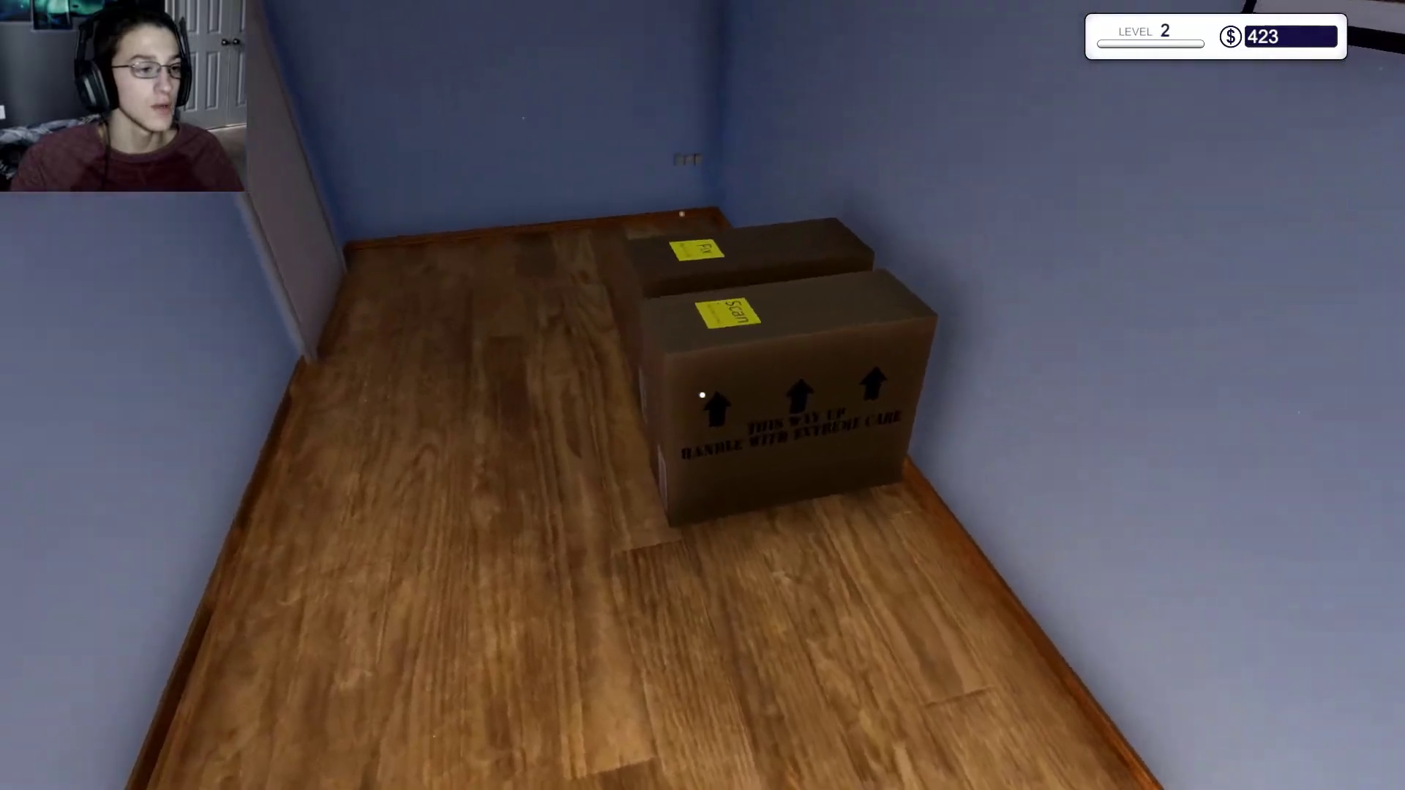
key("w")
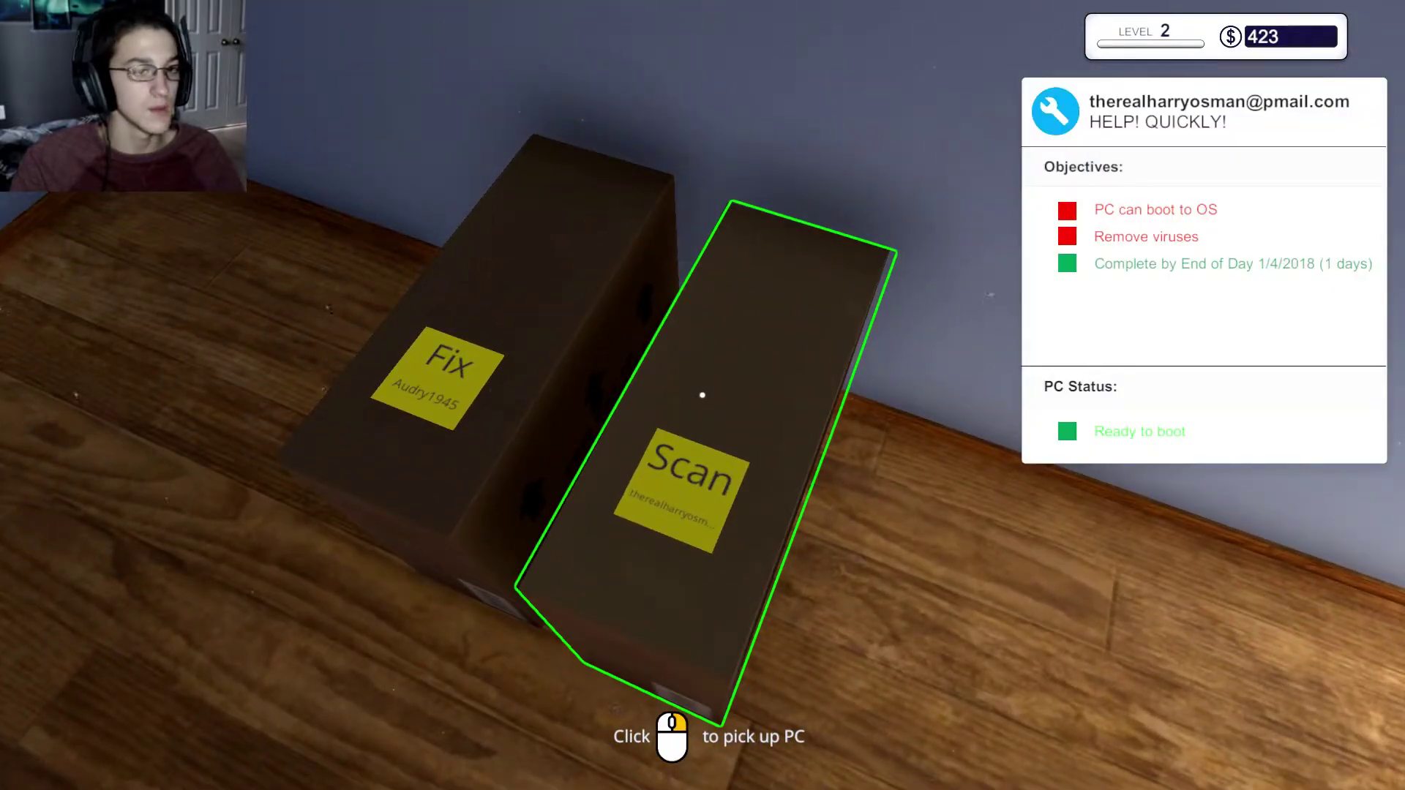
key("s")
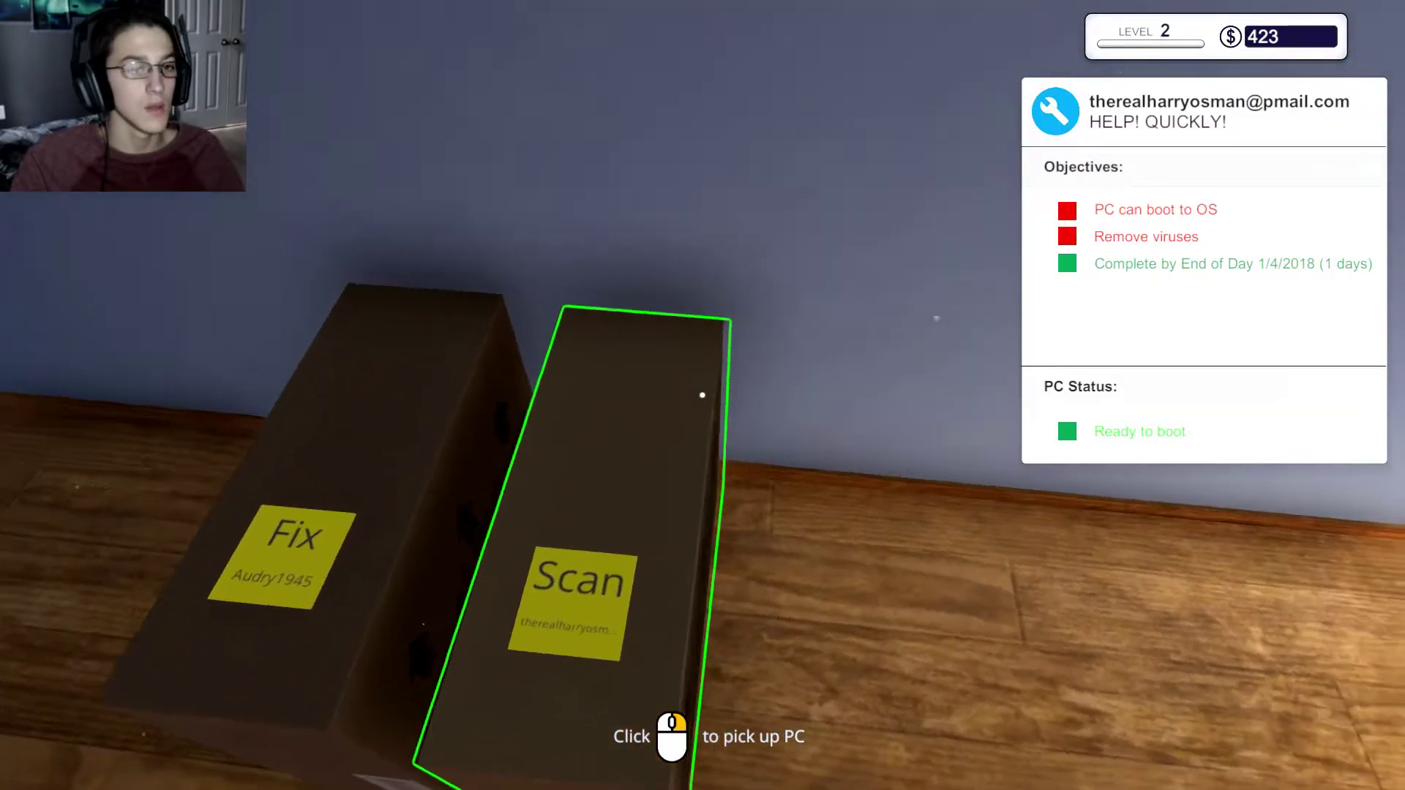
key("w")
key("w")
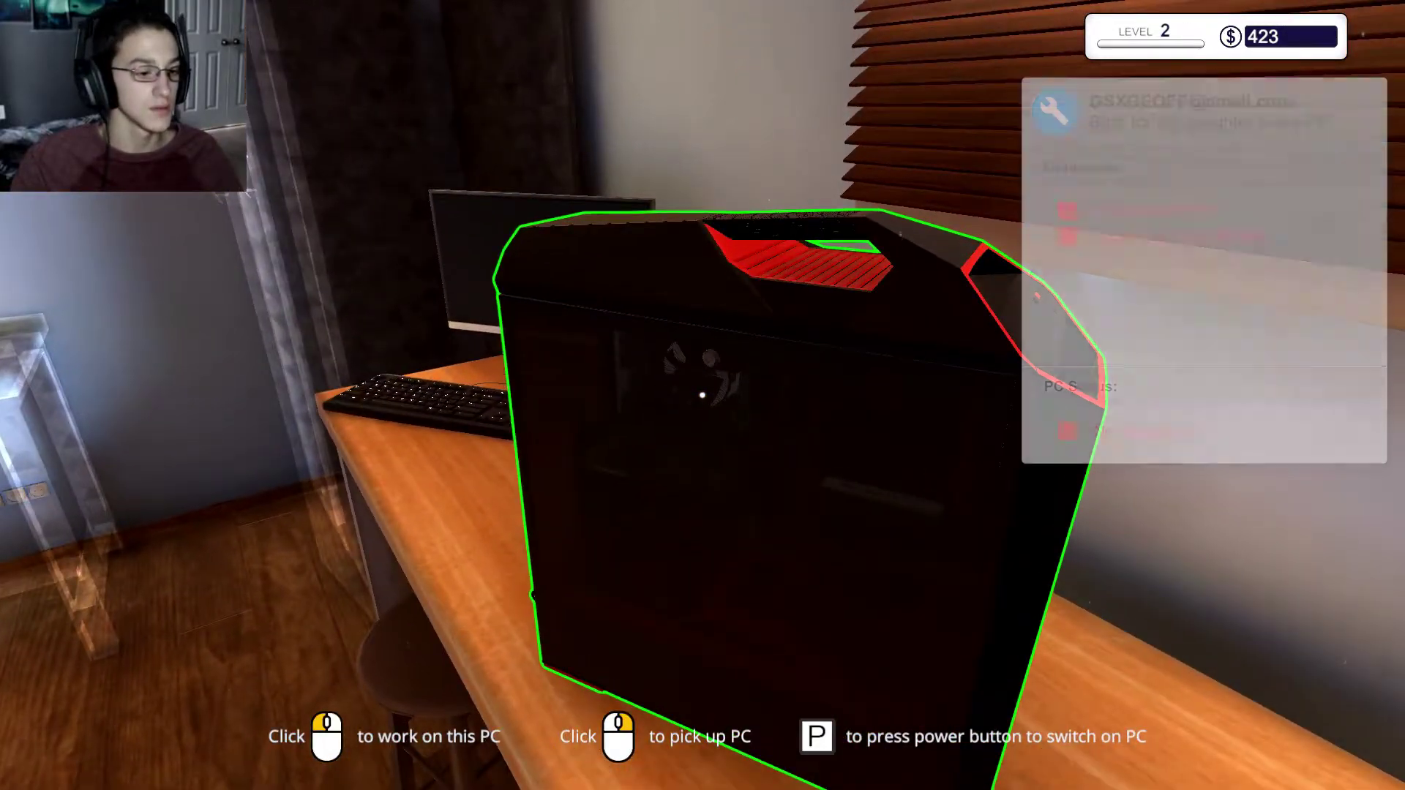
left_click(702, 395)
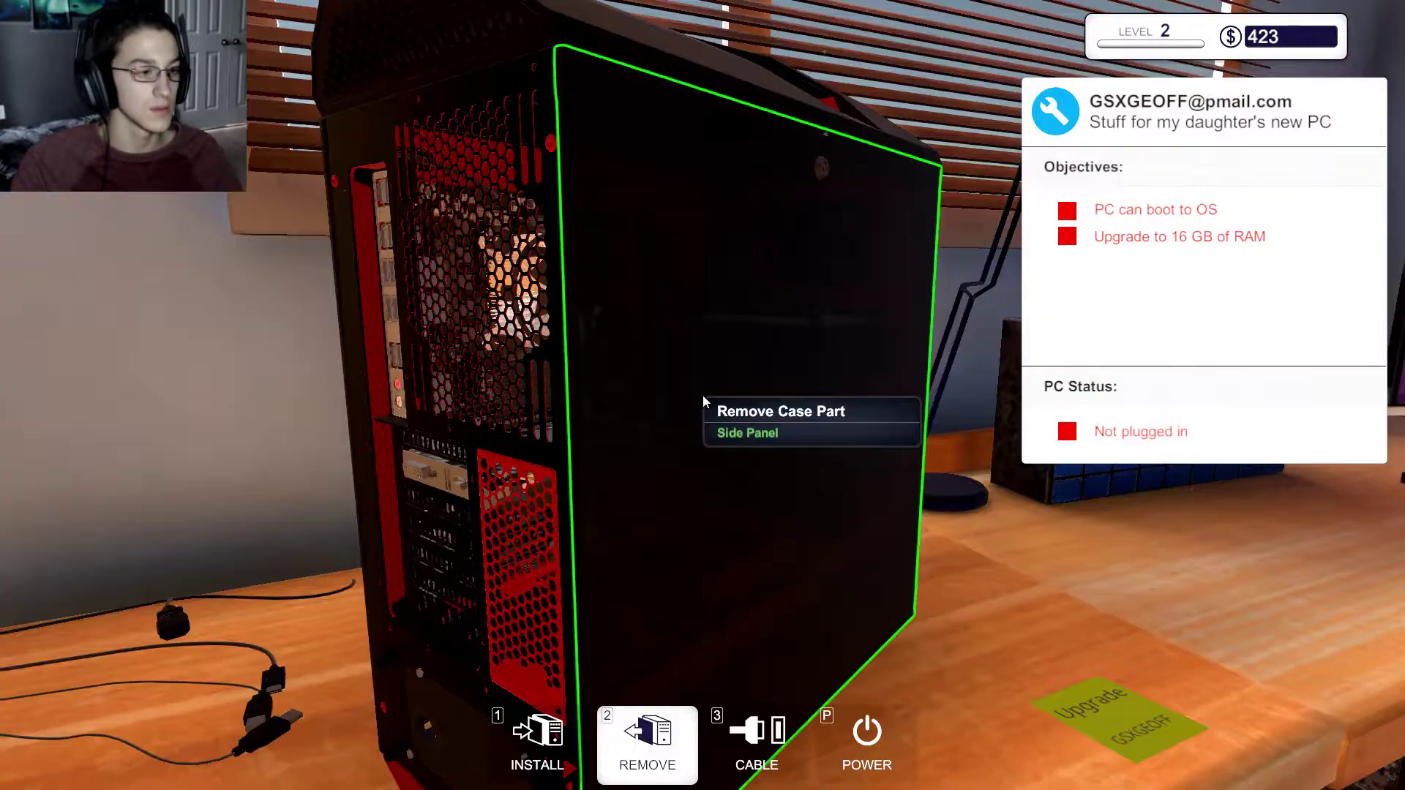
key("Escape")
right_click(704, 395)
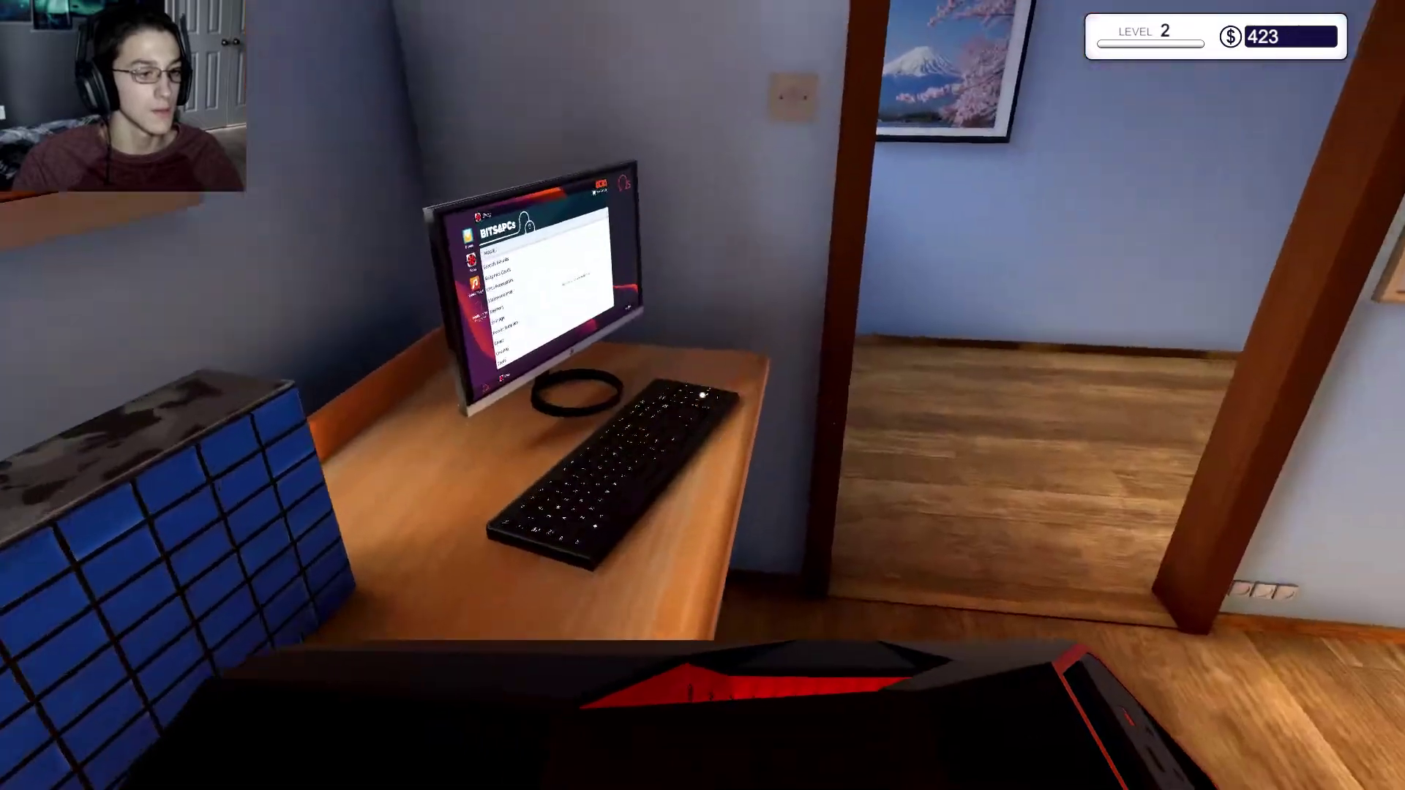
key("w")
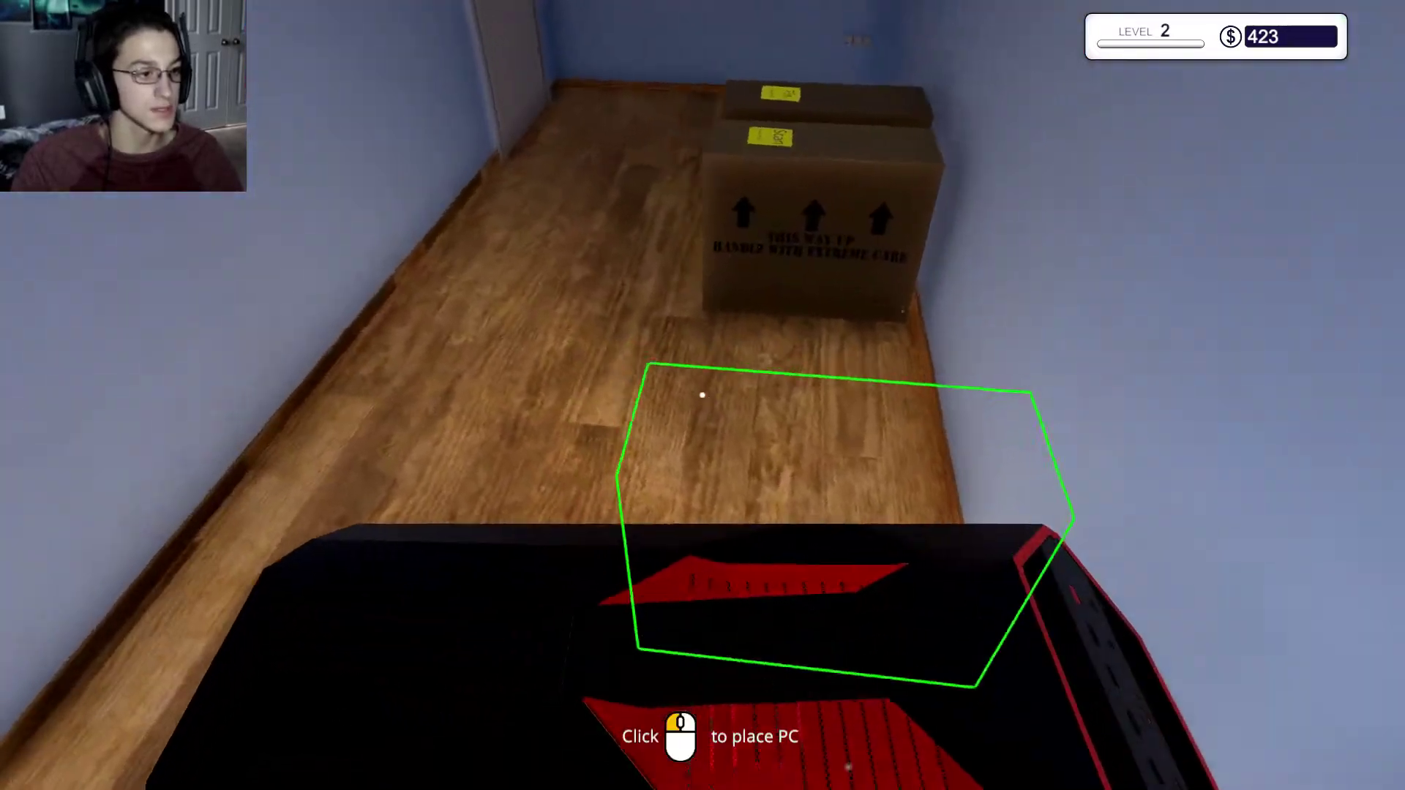
left_click(703, 396)
- Place the Scan job's NZXT PC on the workbench and show its objectives
key("w")
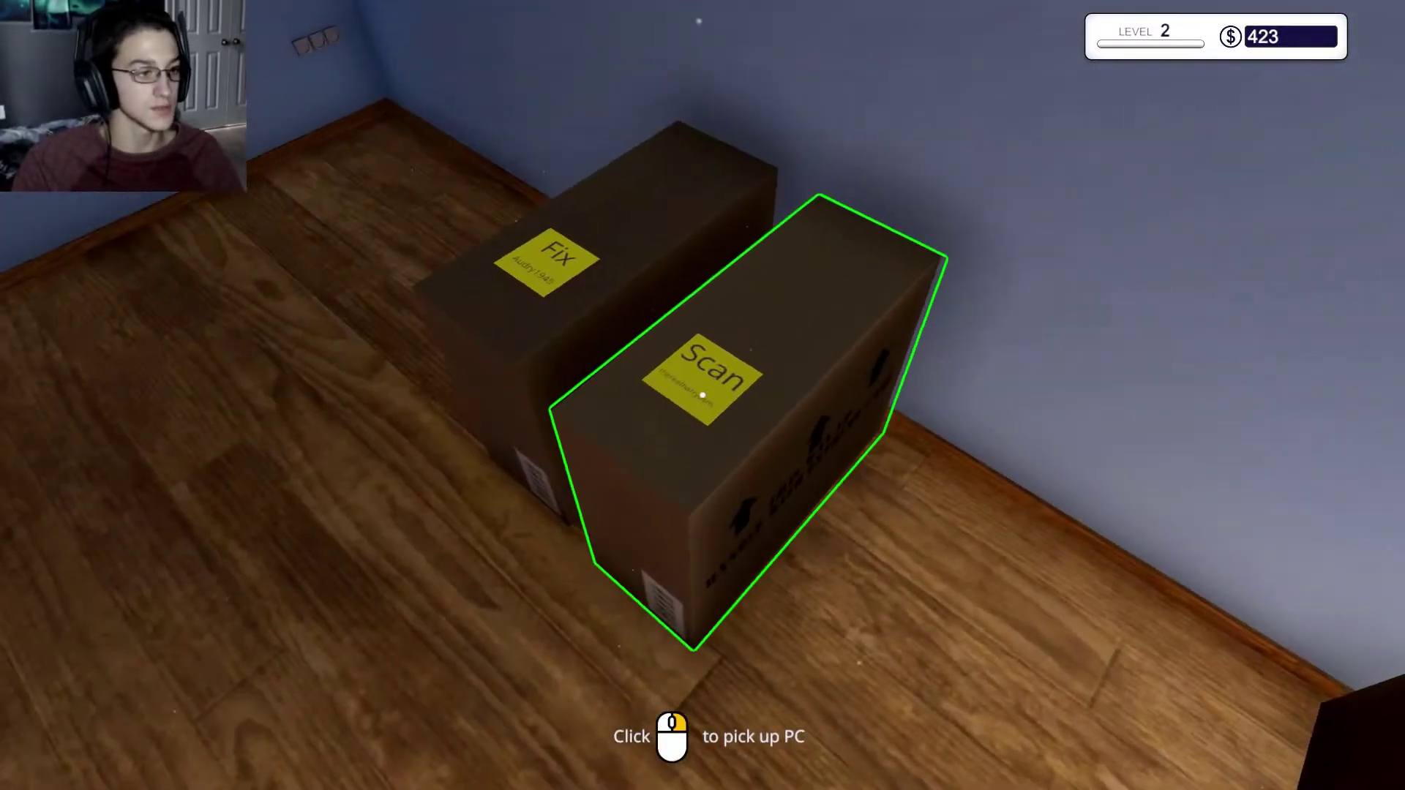
left_click(702, 396)
key("w")
key("w")
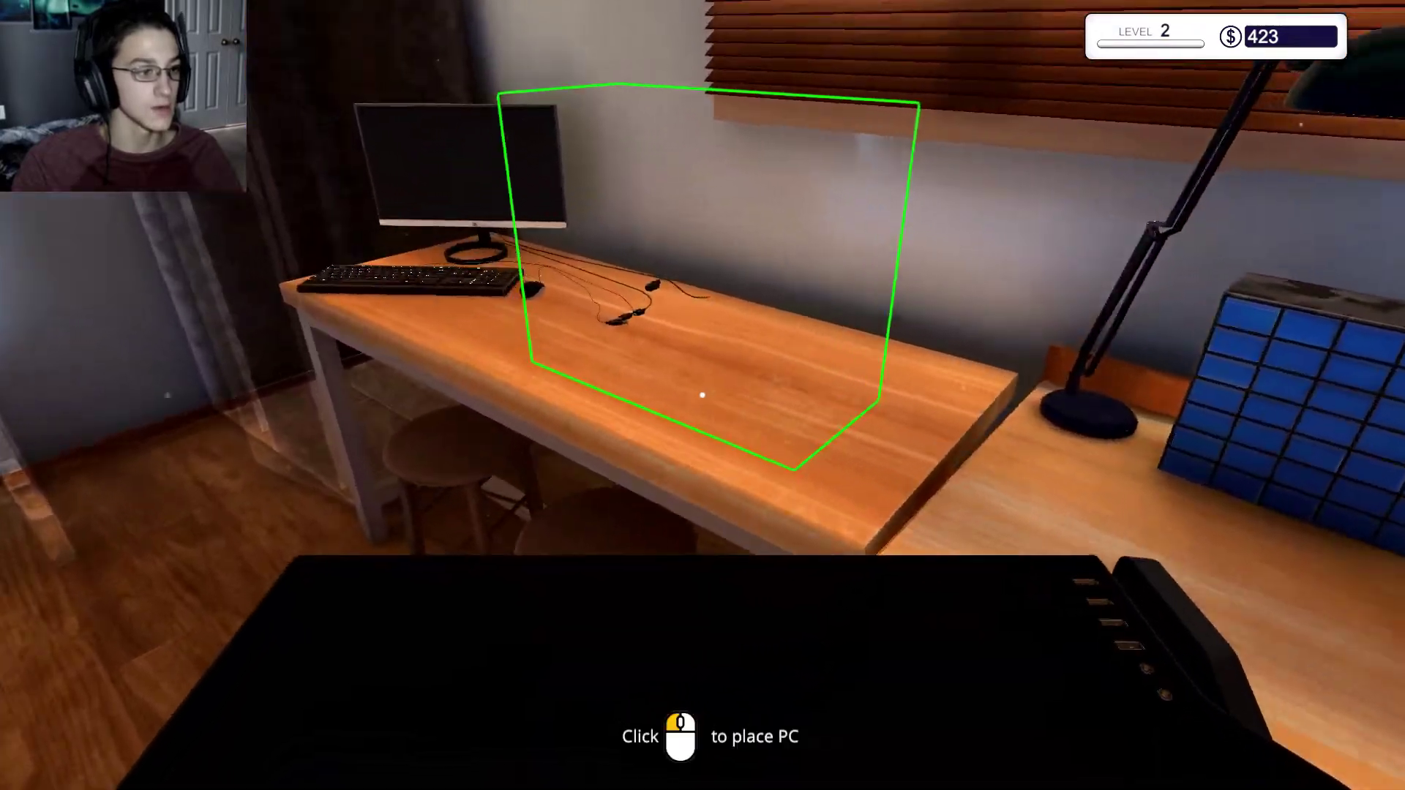
left_click(702, 396)
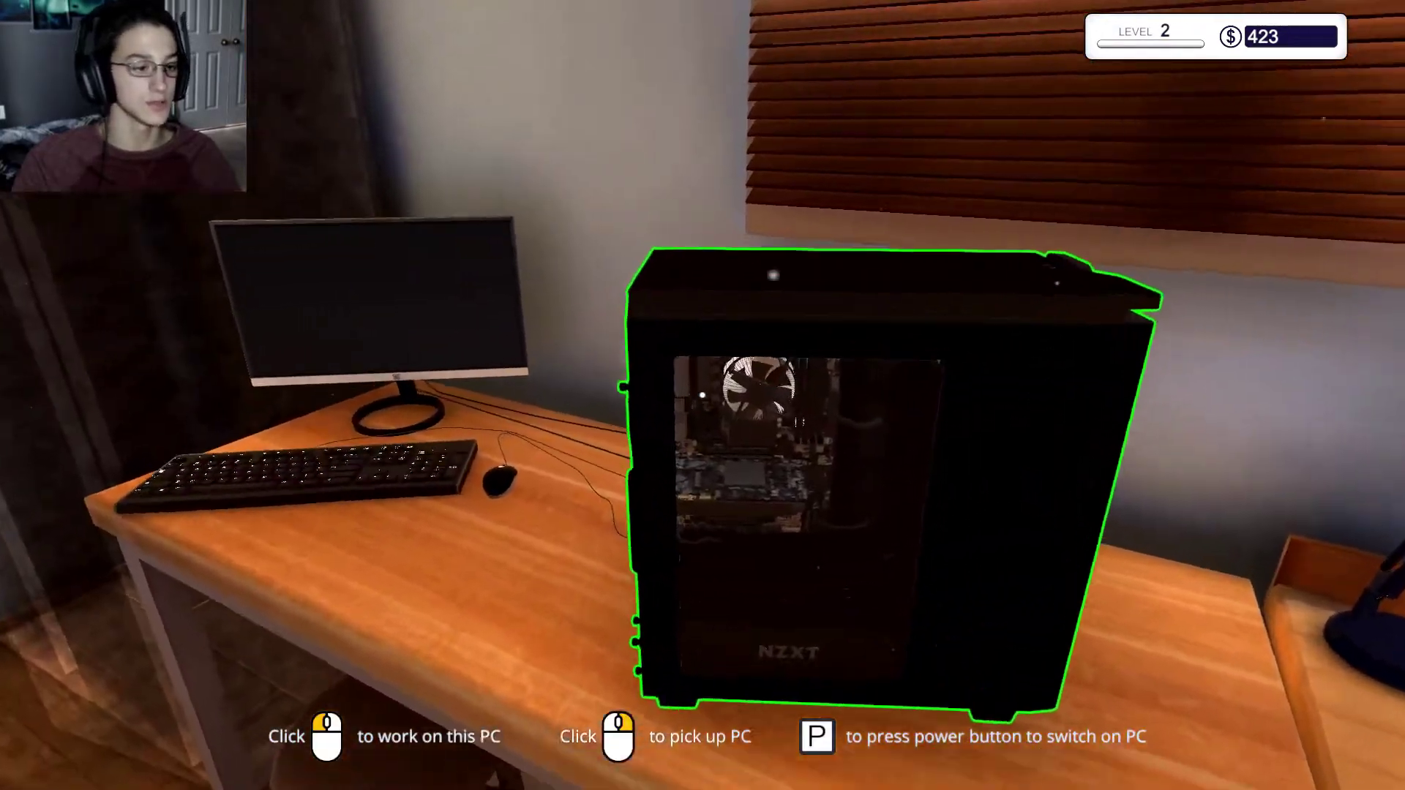
key("w")
- Insert the USB drive into the Scan PC's front port
left_click(703, 395)
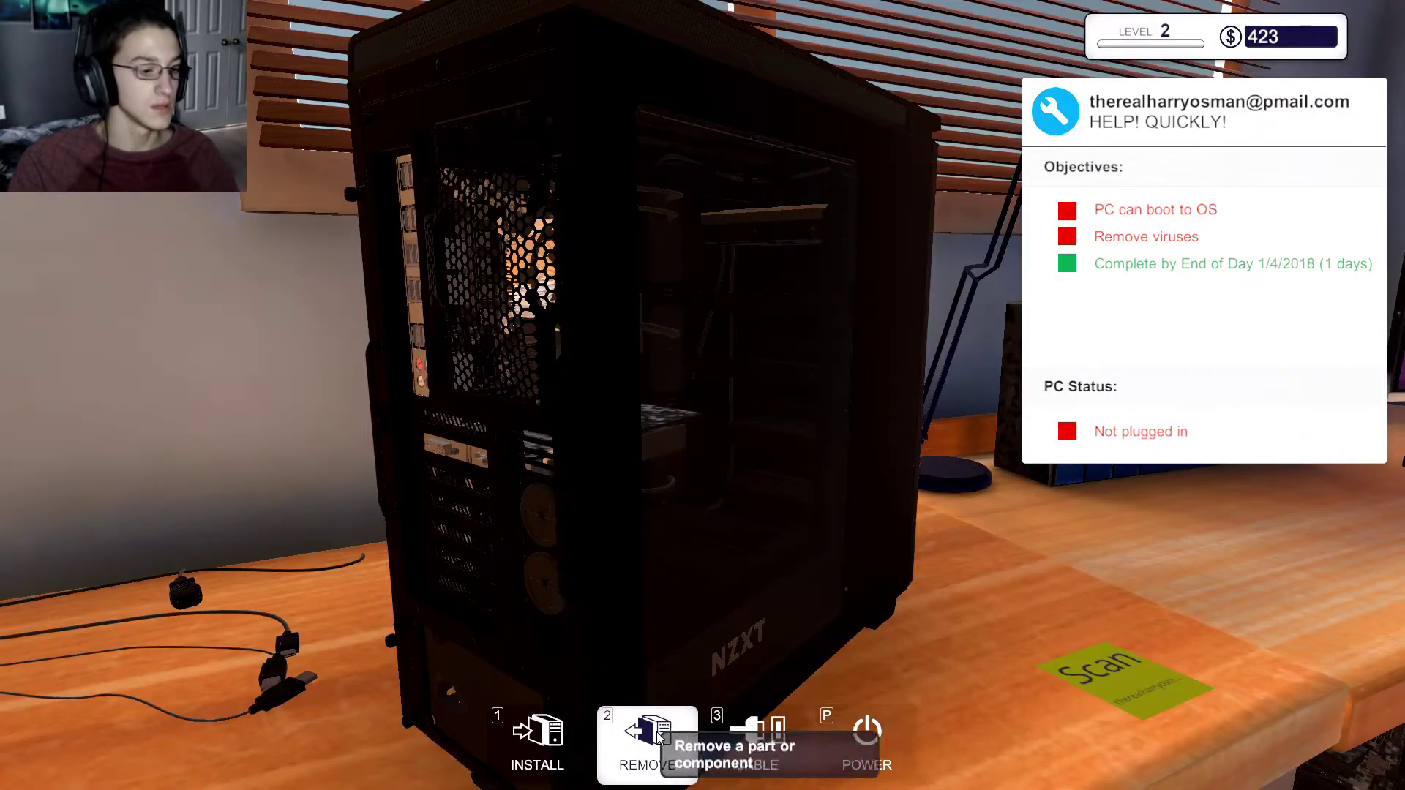
key("1")
left_click(719, 319)
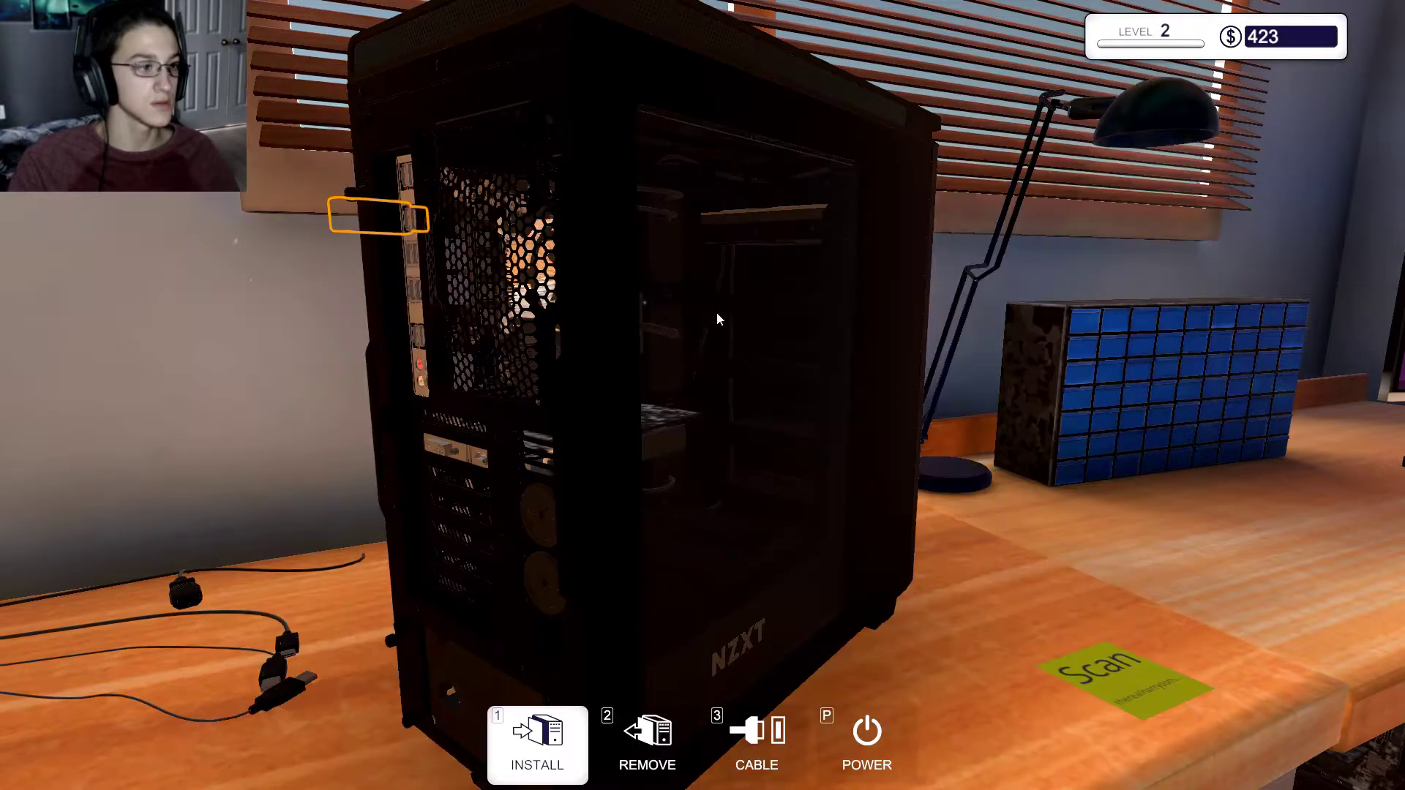
left_click(399, 231)
key("2")
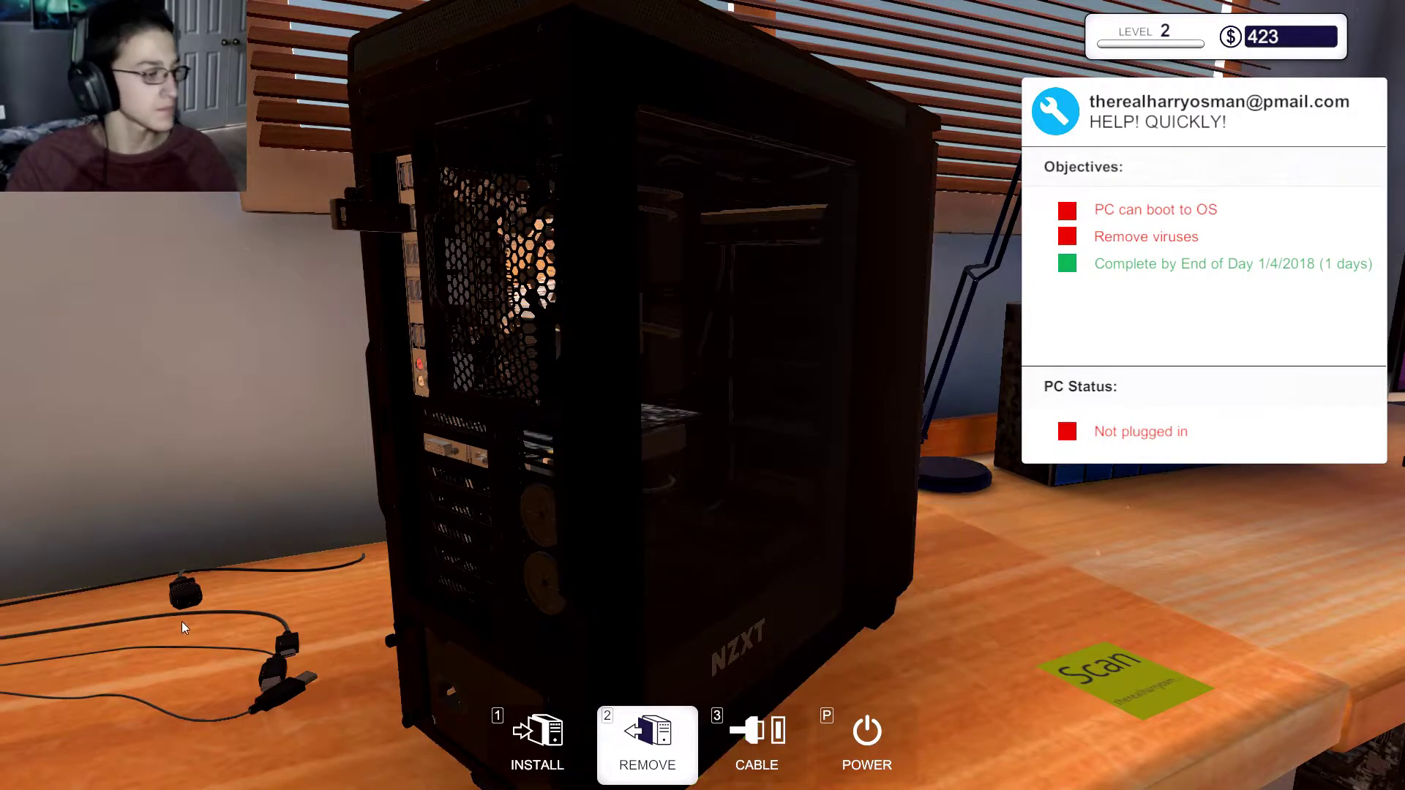
left_click(555, 735)
key("Escape")
- Connect the power, graphics and motherboard cables, then power the PC on
key("3")
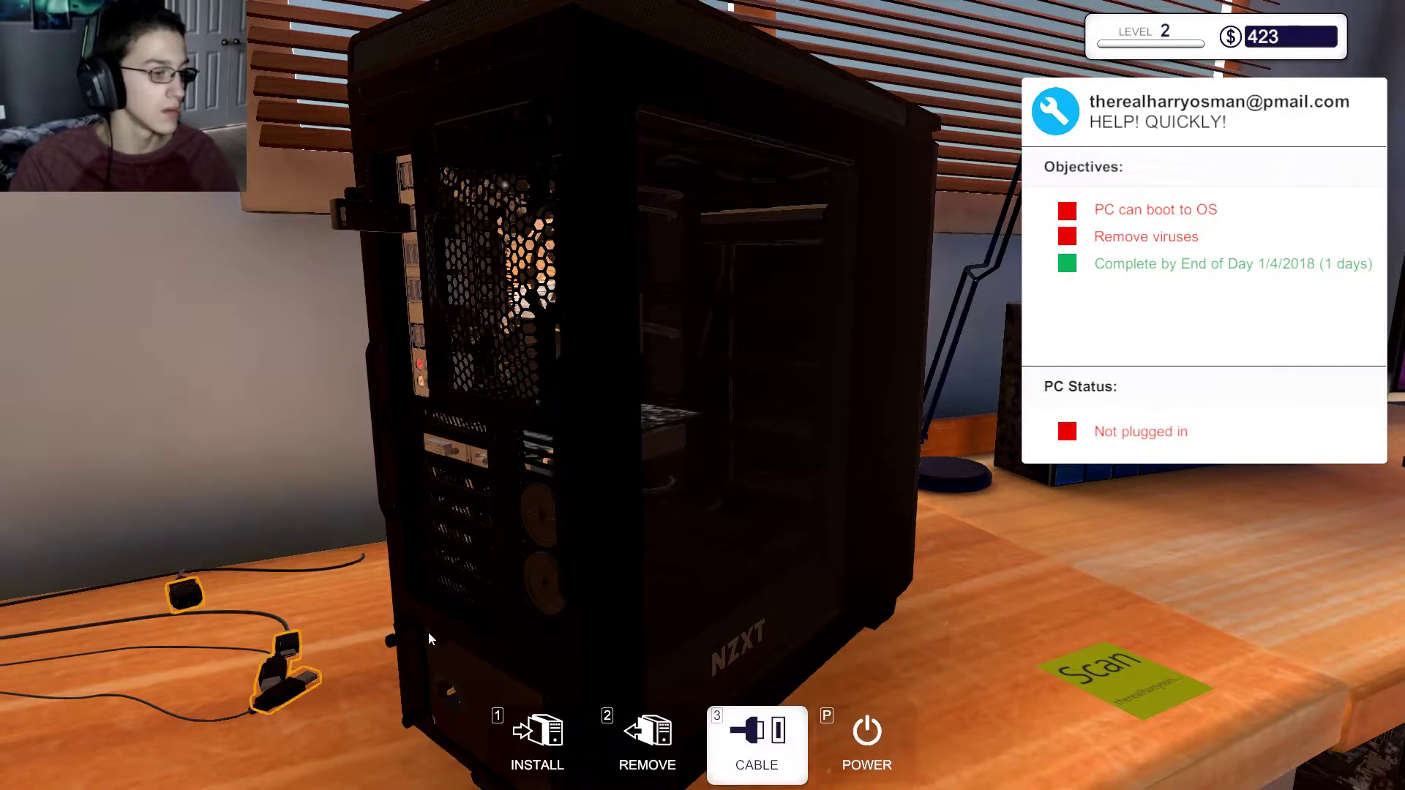
left_click(189, 596)
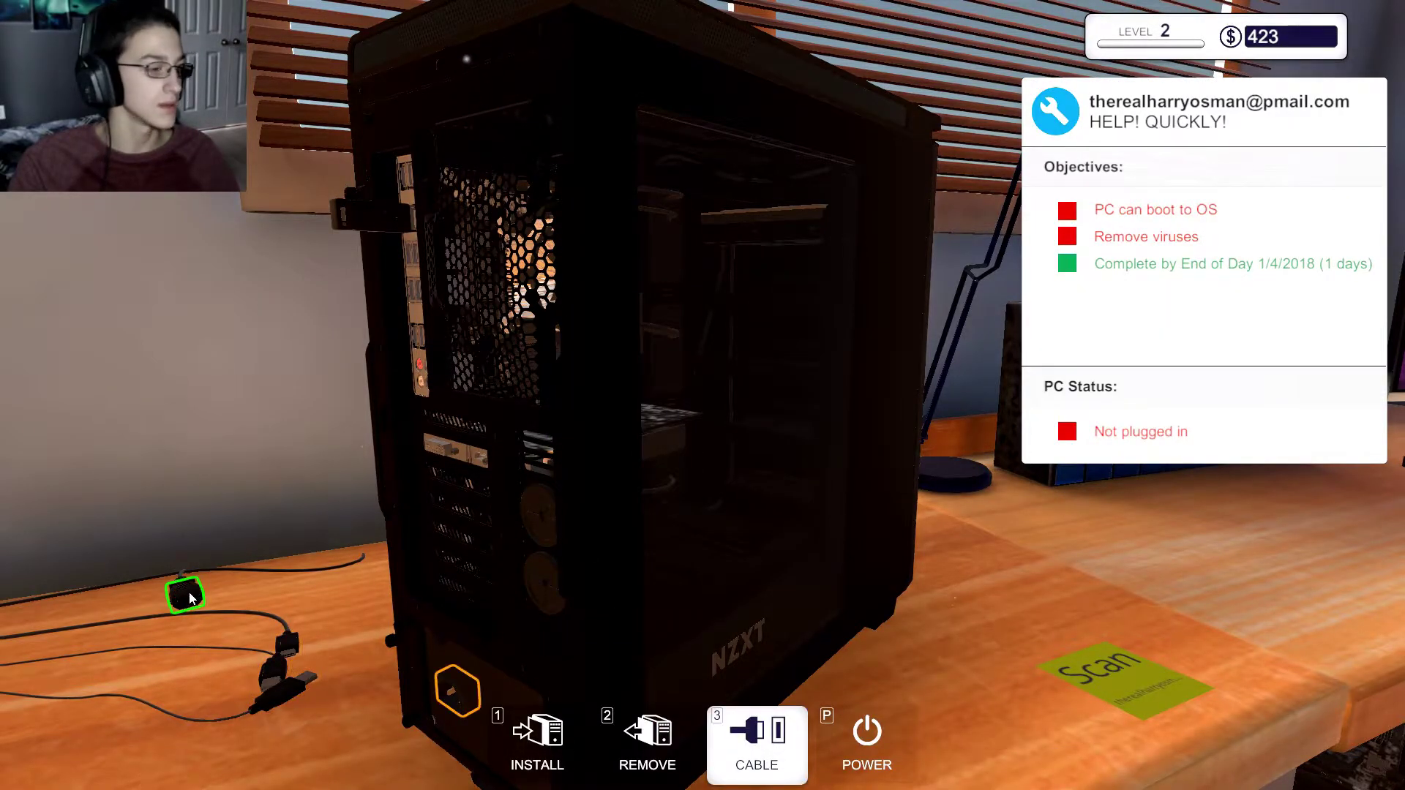
left_click(464, 685)
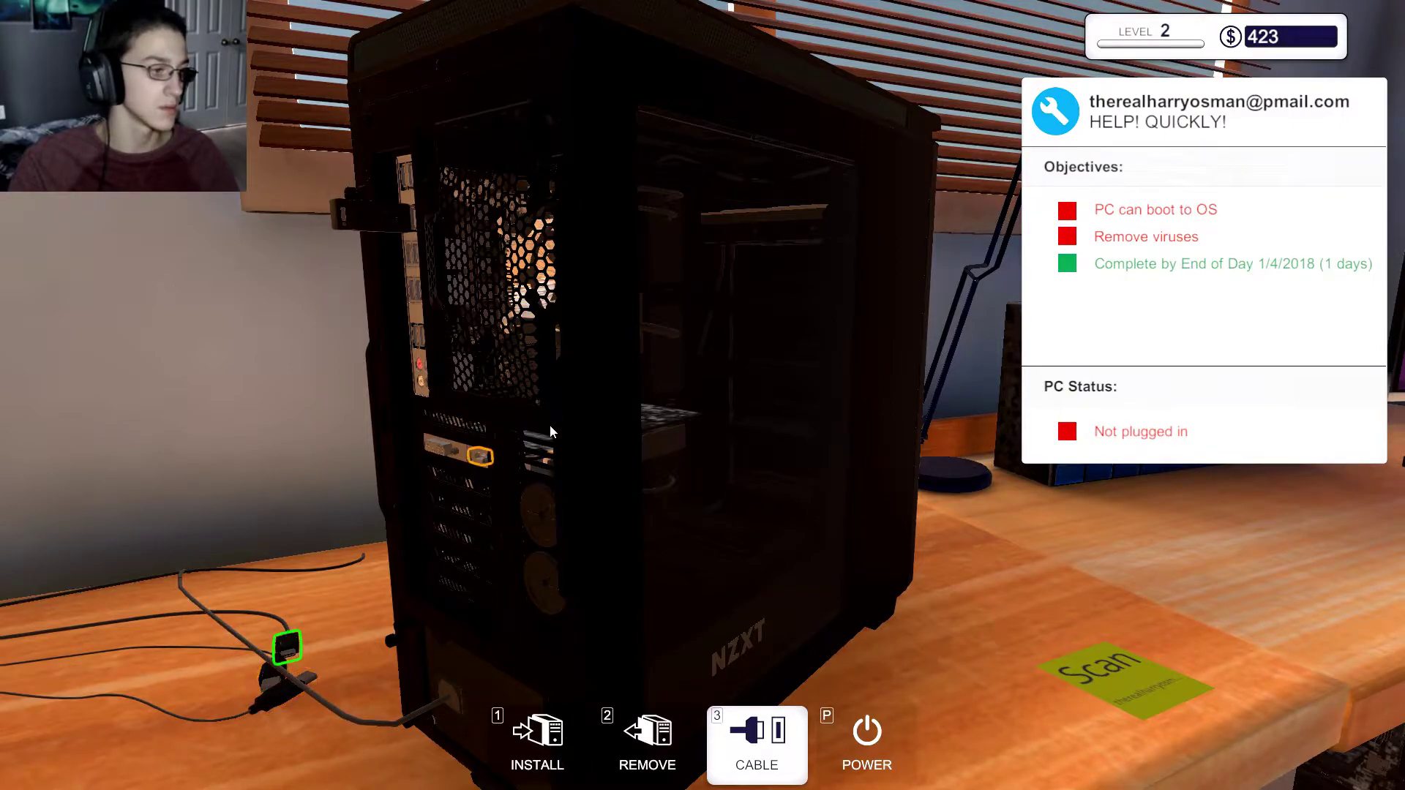
left_click(478, 455)
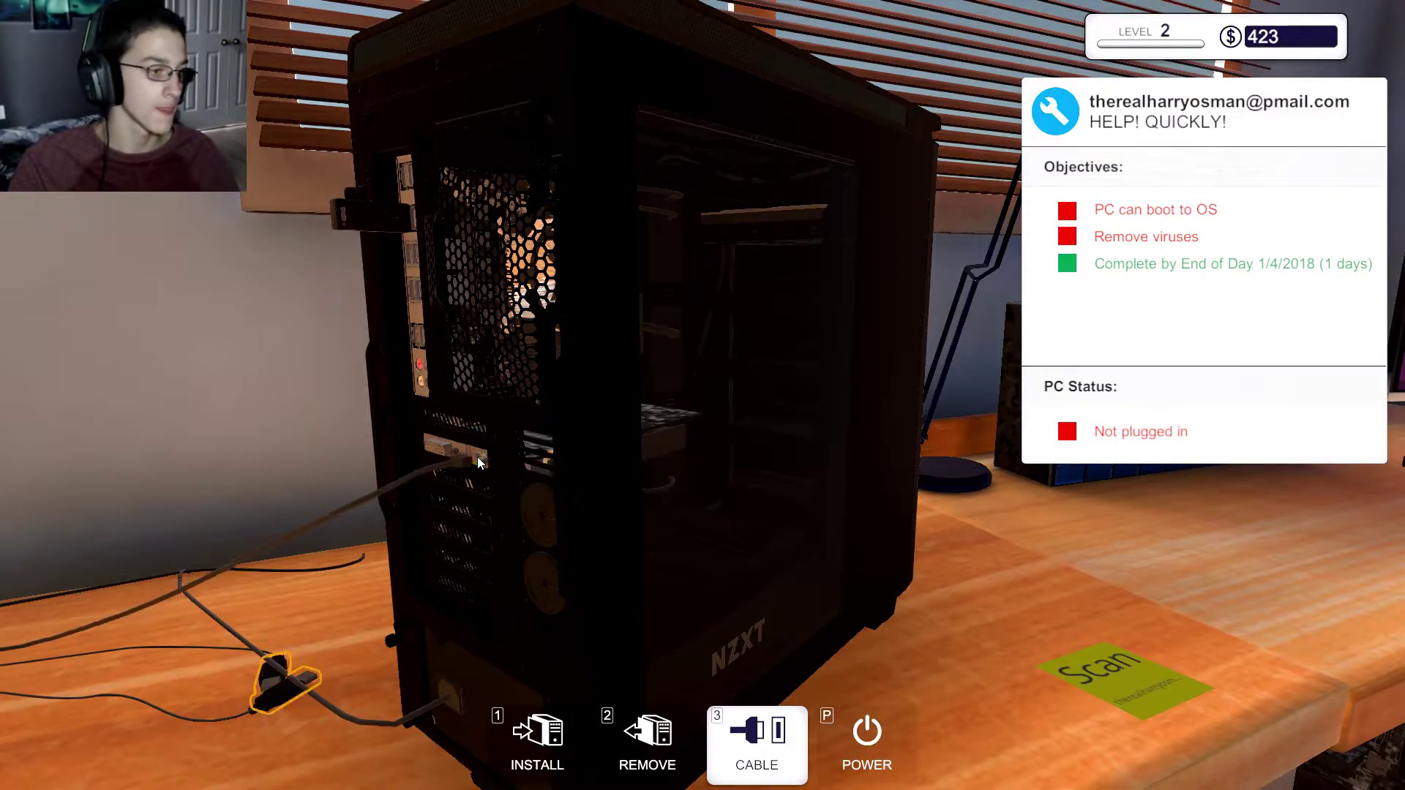
left_click(268, 672)
left_click(412, 289)
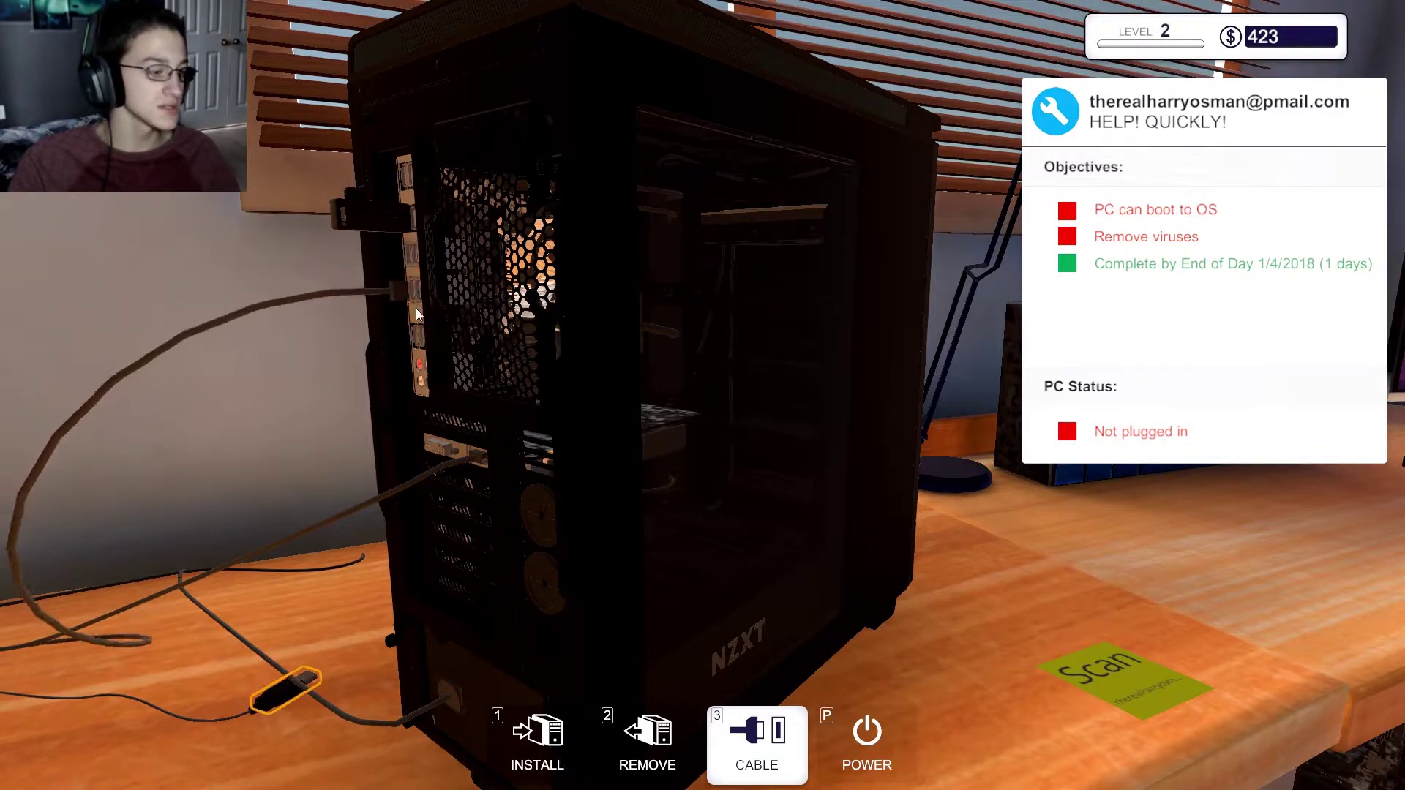
left_click(297, 689)
left_click(415, 253)
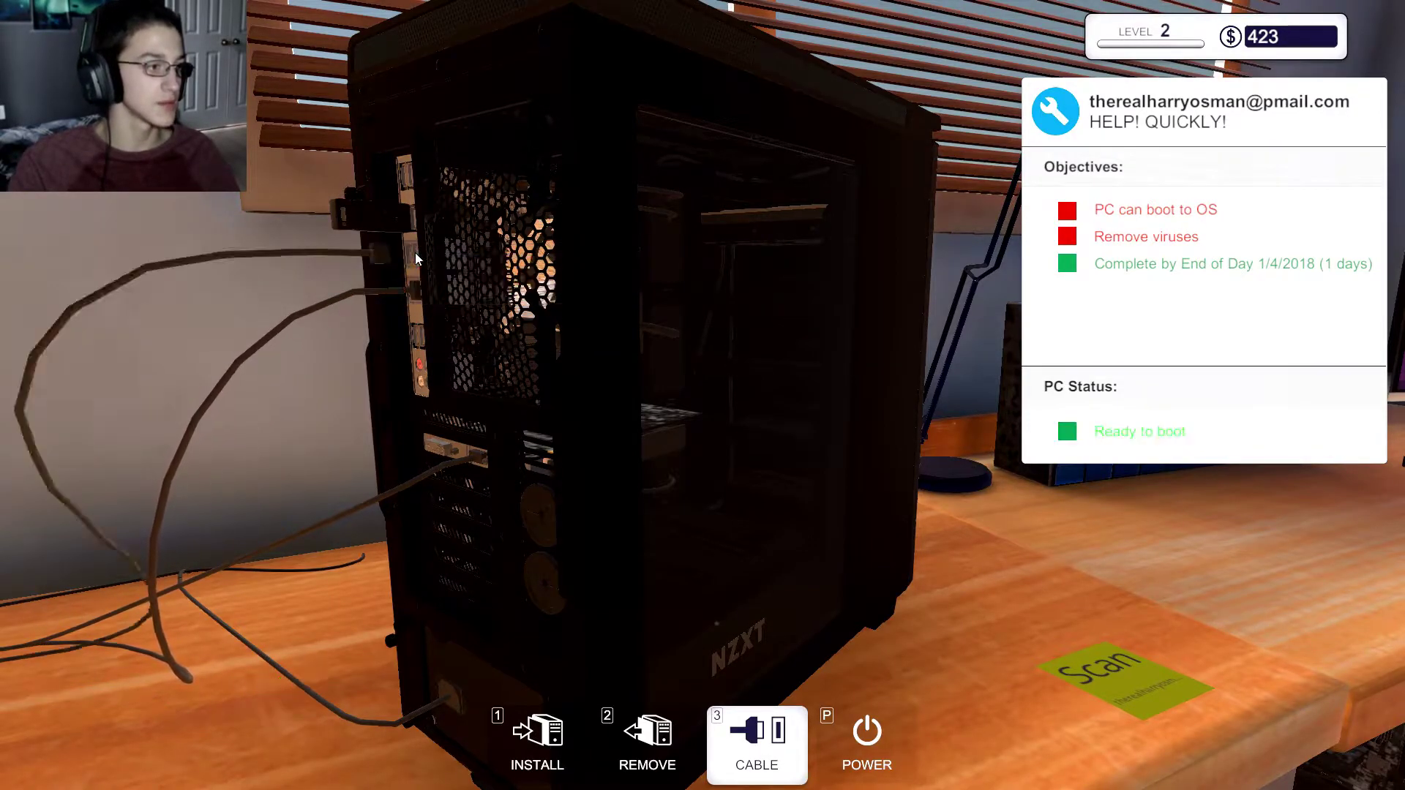
key("Escape")
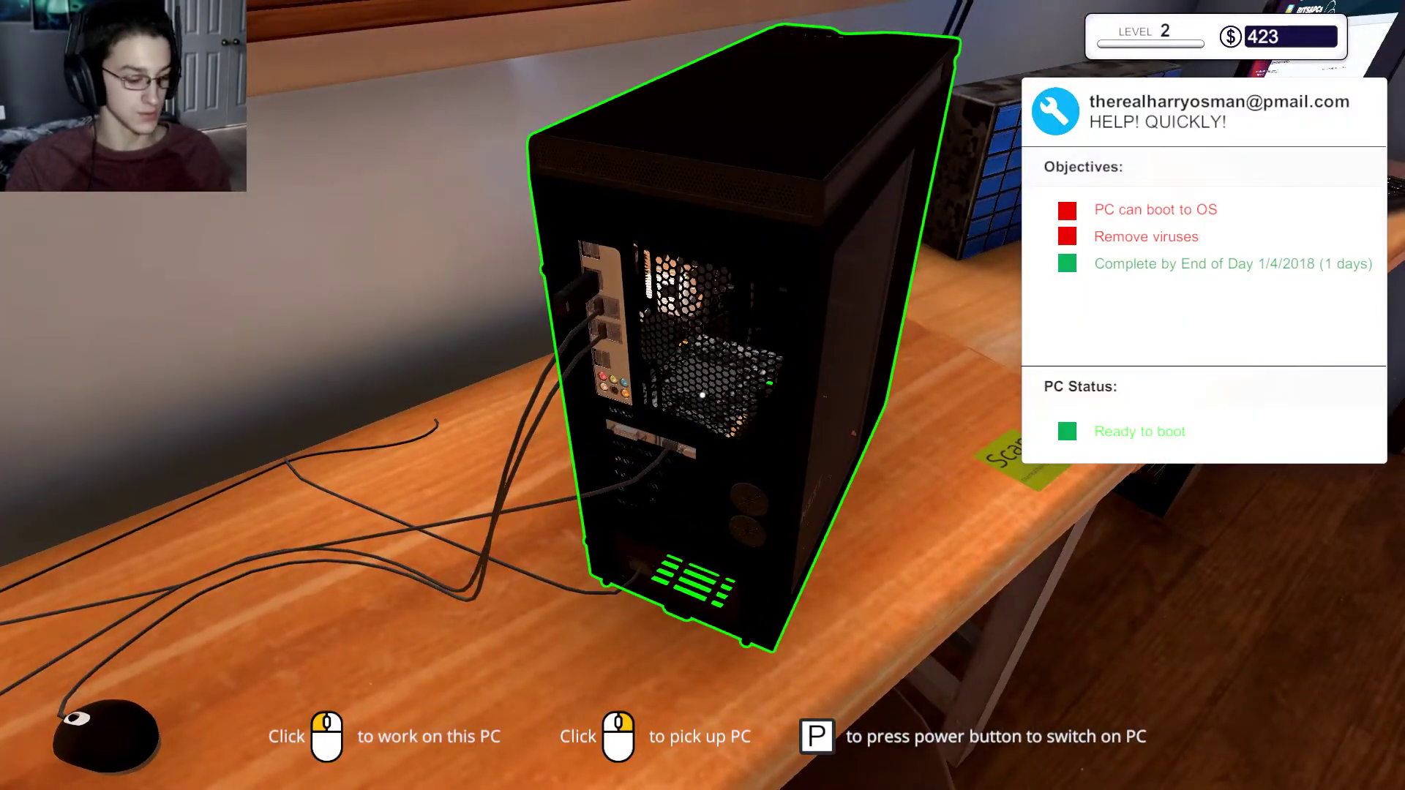
key("p")
- Install Virus Scanner from Add/Remove Programs and restart the PC
left_click(703, 395)
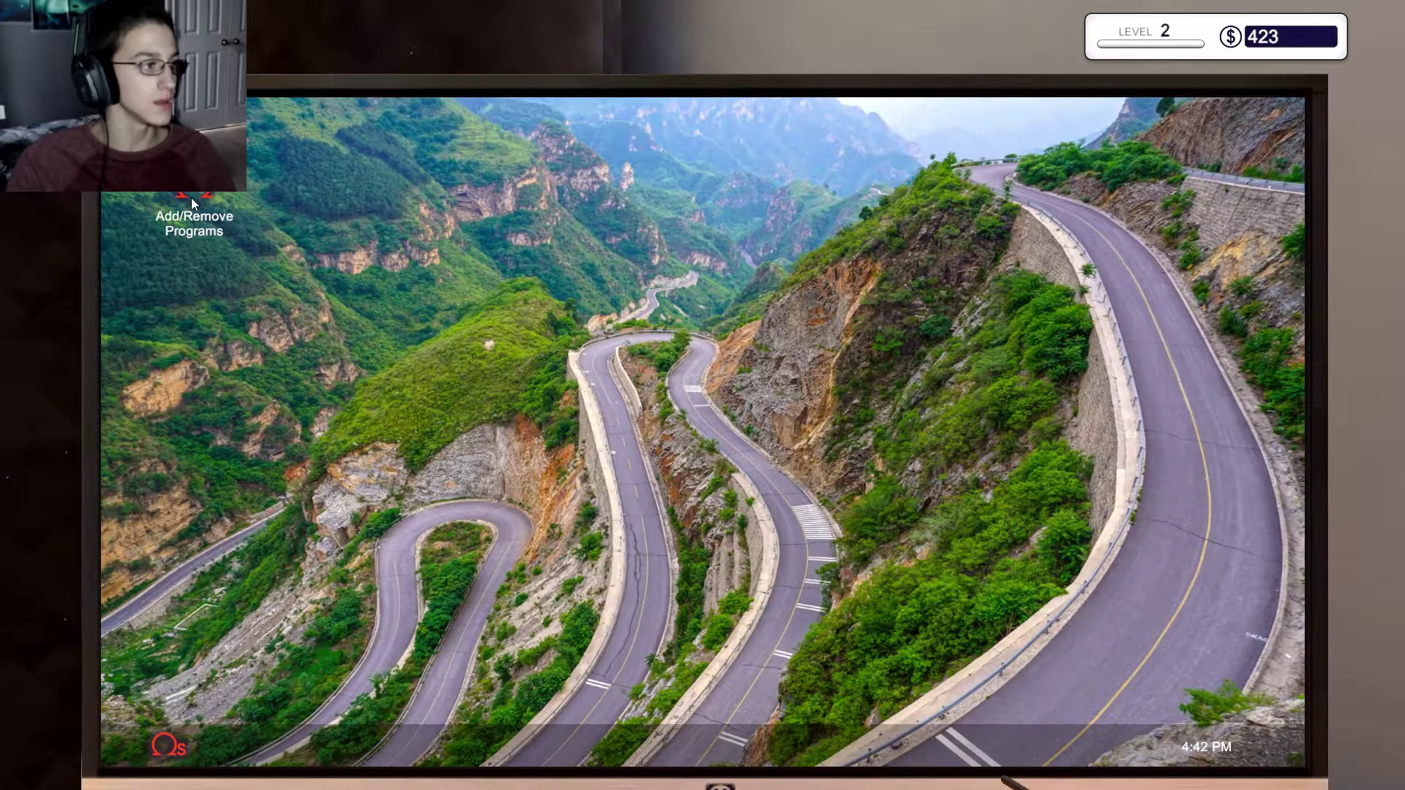
double_click(192, 197)
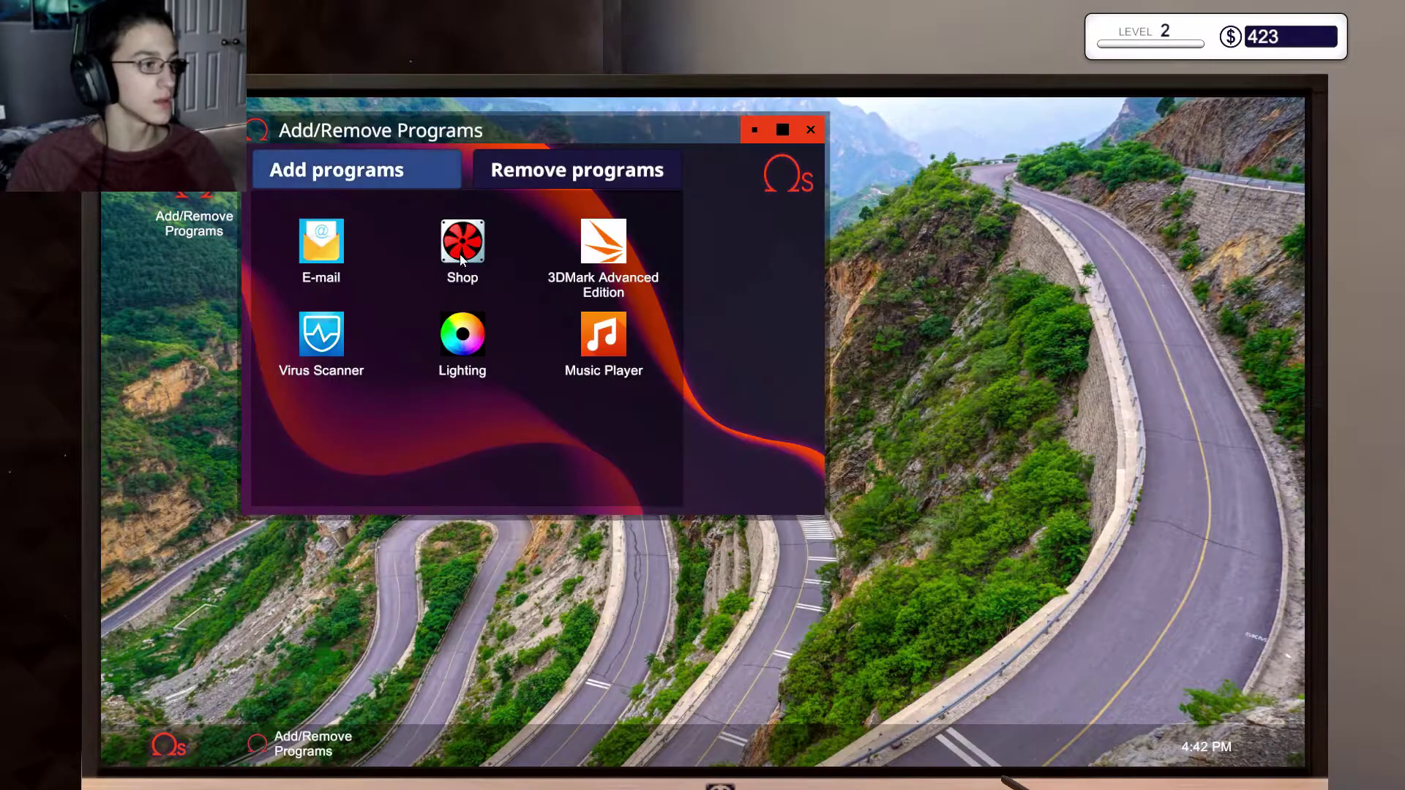
left_click(342, 338)
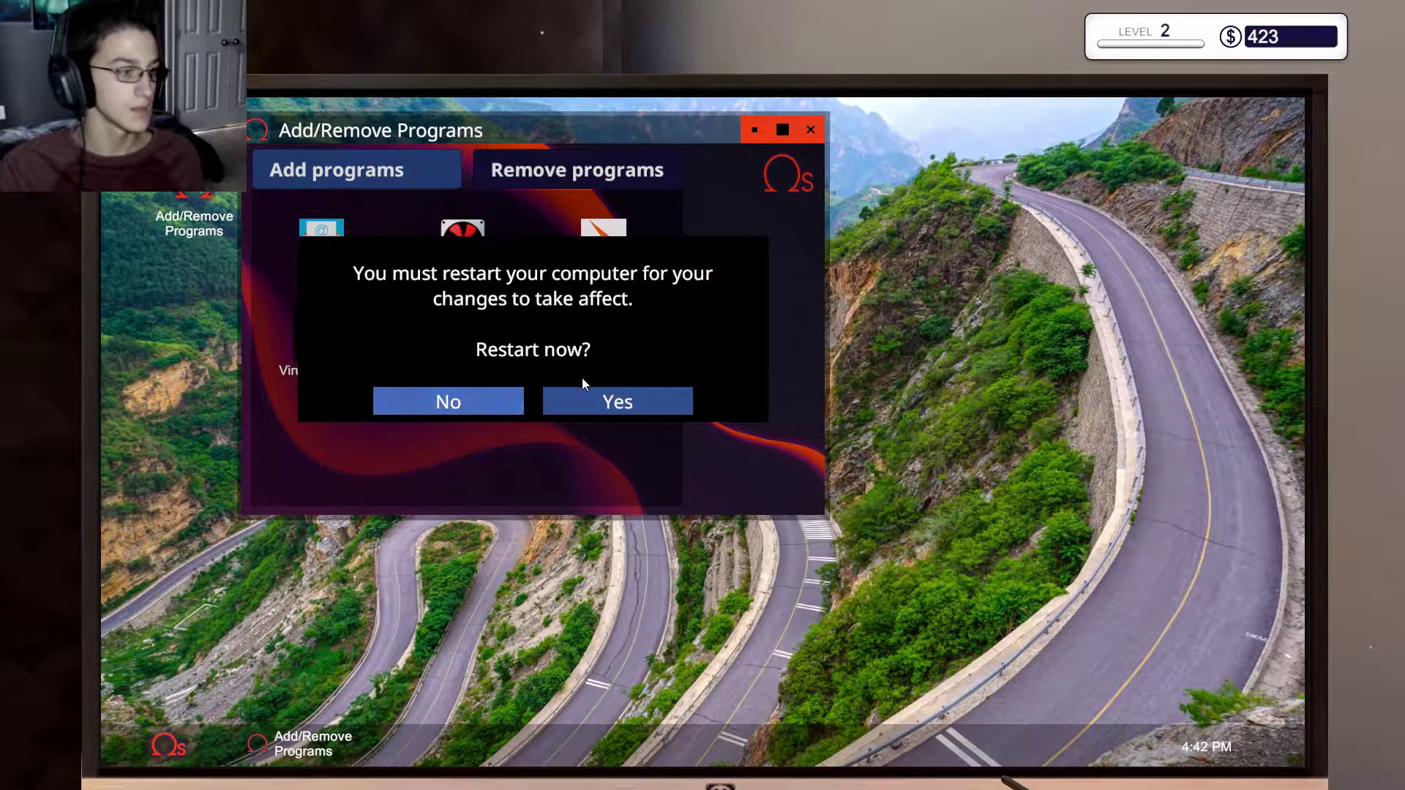
left_click(646, 401)
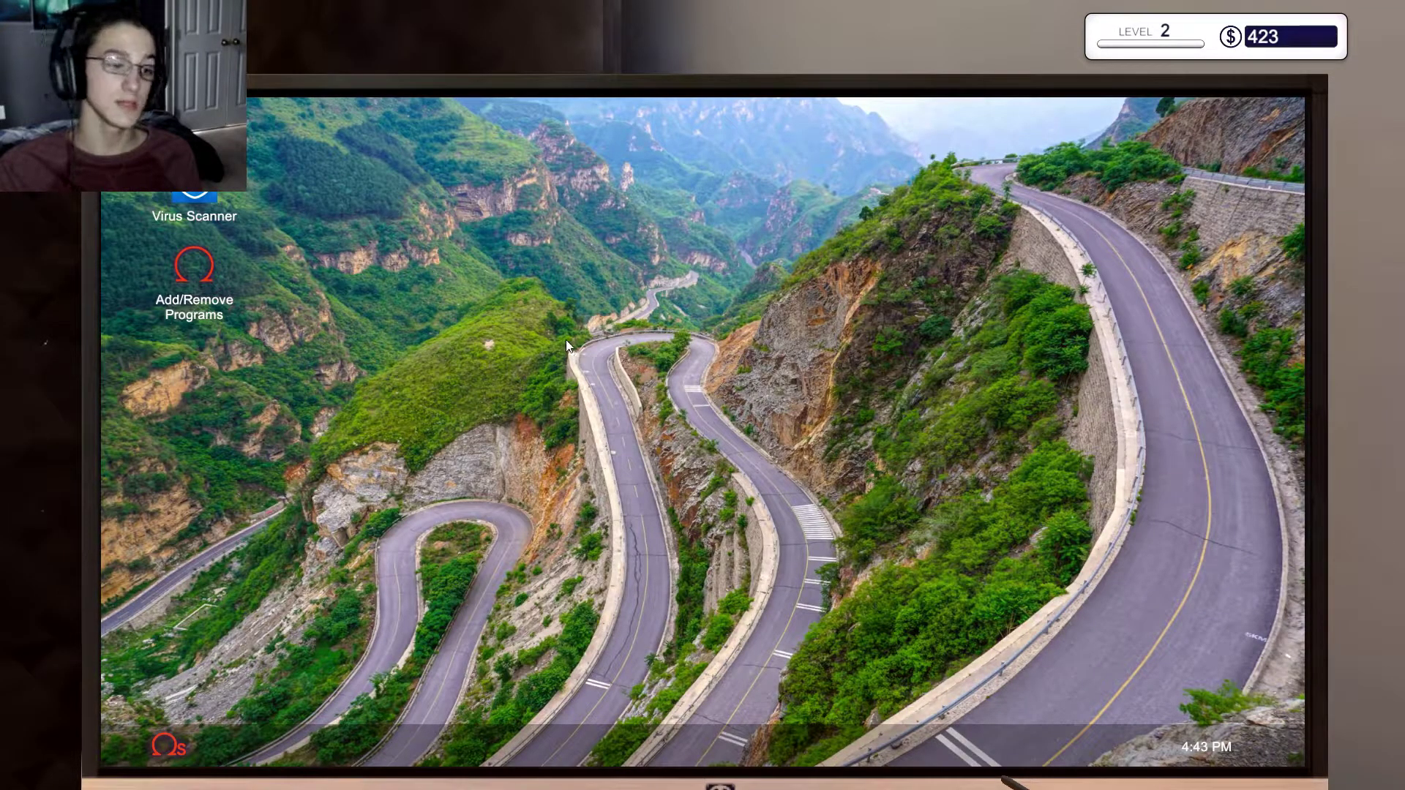
- Scan with Virus Scanner, clean the 321 infected files, and step back from the monitor
double_click(206, 194)
left_click(588, 381)
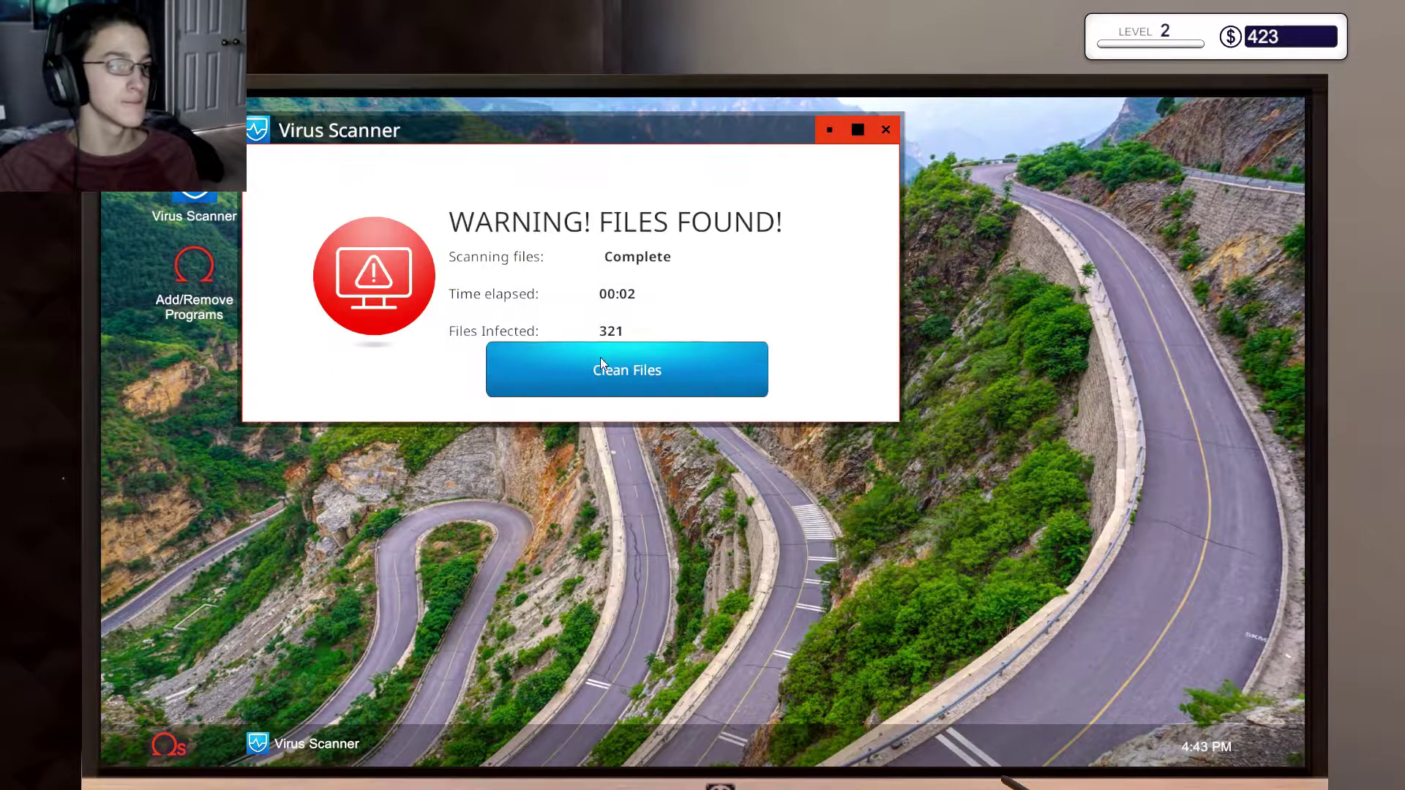
left_click(611, 367)
left_click(887, 127)
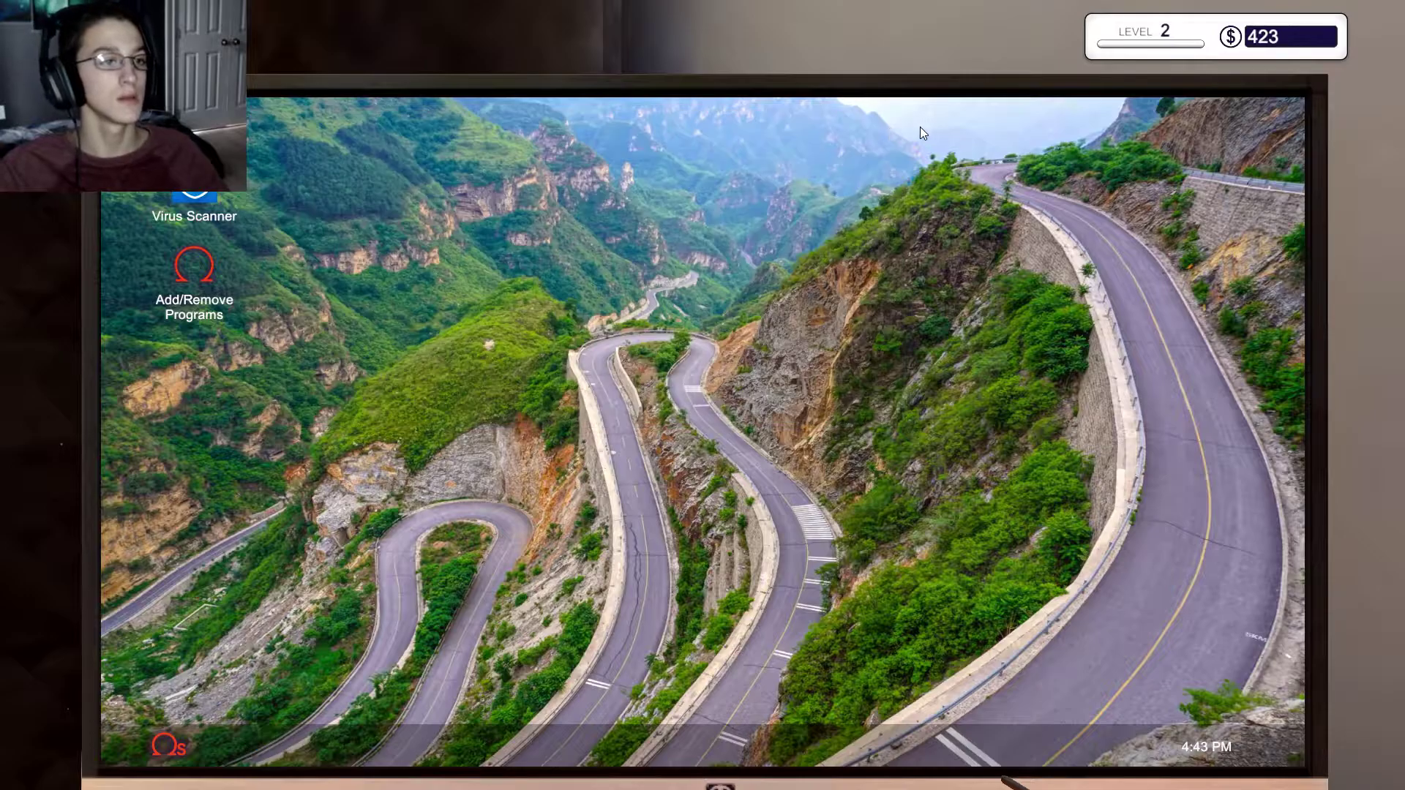
key("Escape")
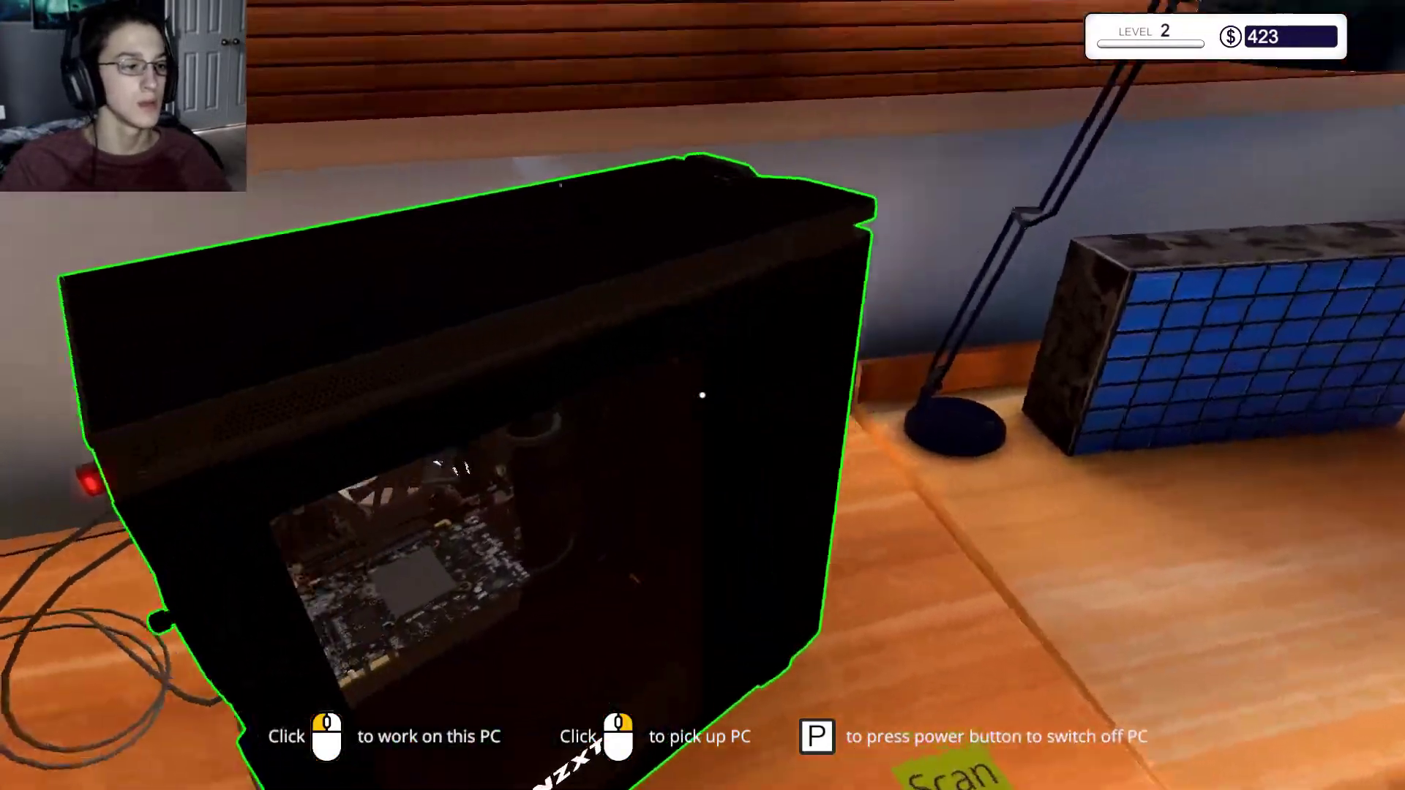
- Remove the USB drive and unplug the front-panel, motherboard, graphics card and PSU cables
left_click(703, 396)
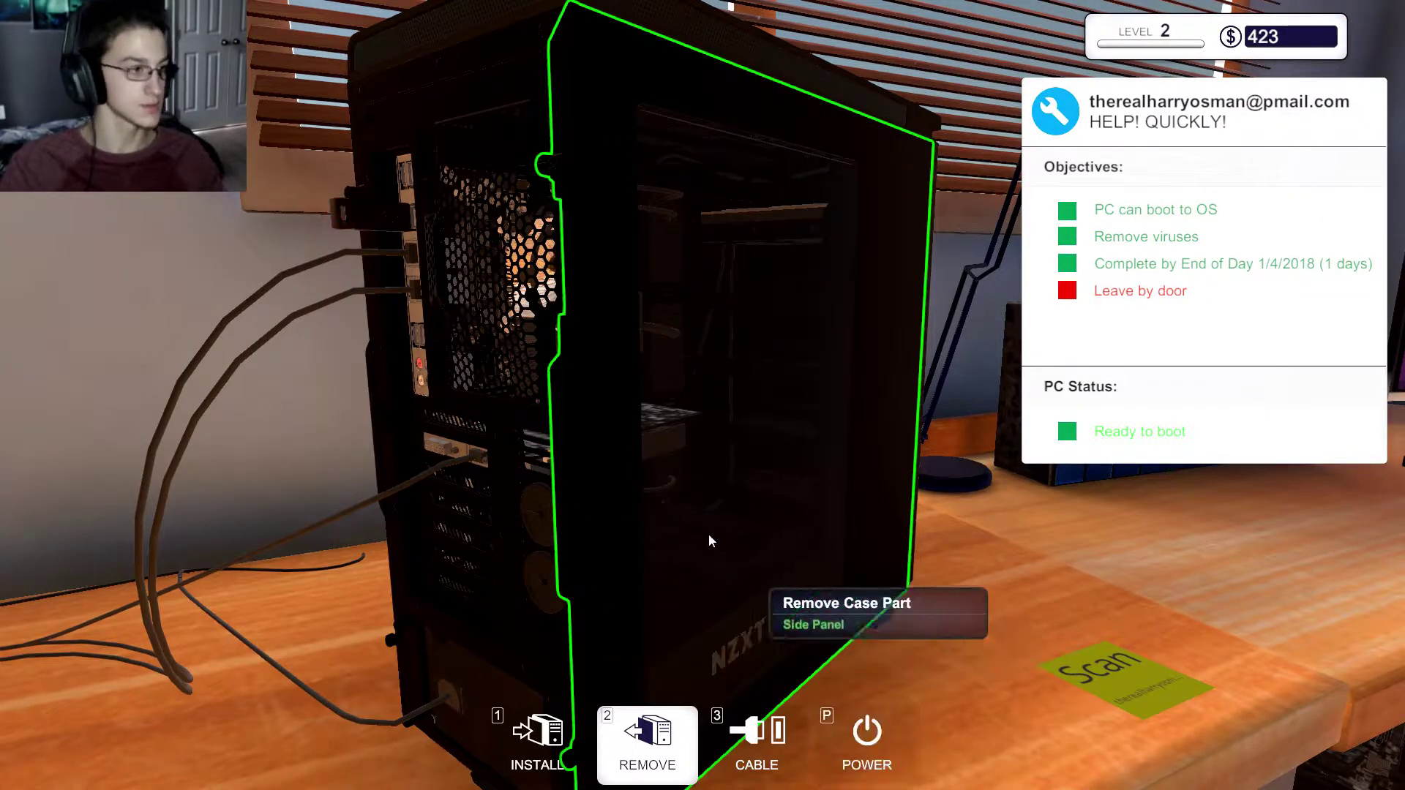
left_click(385, 206)
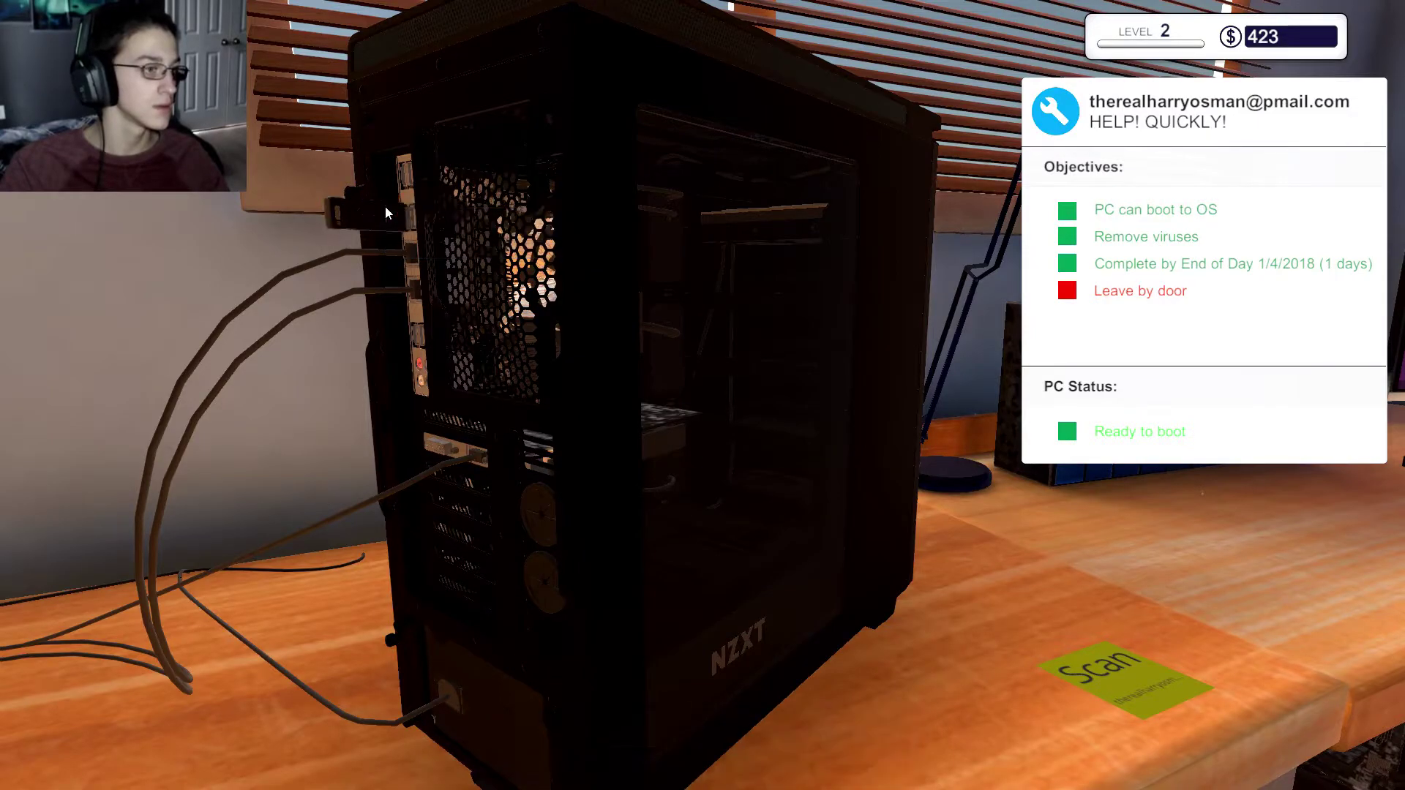
left_click(407, 251)
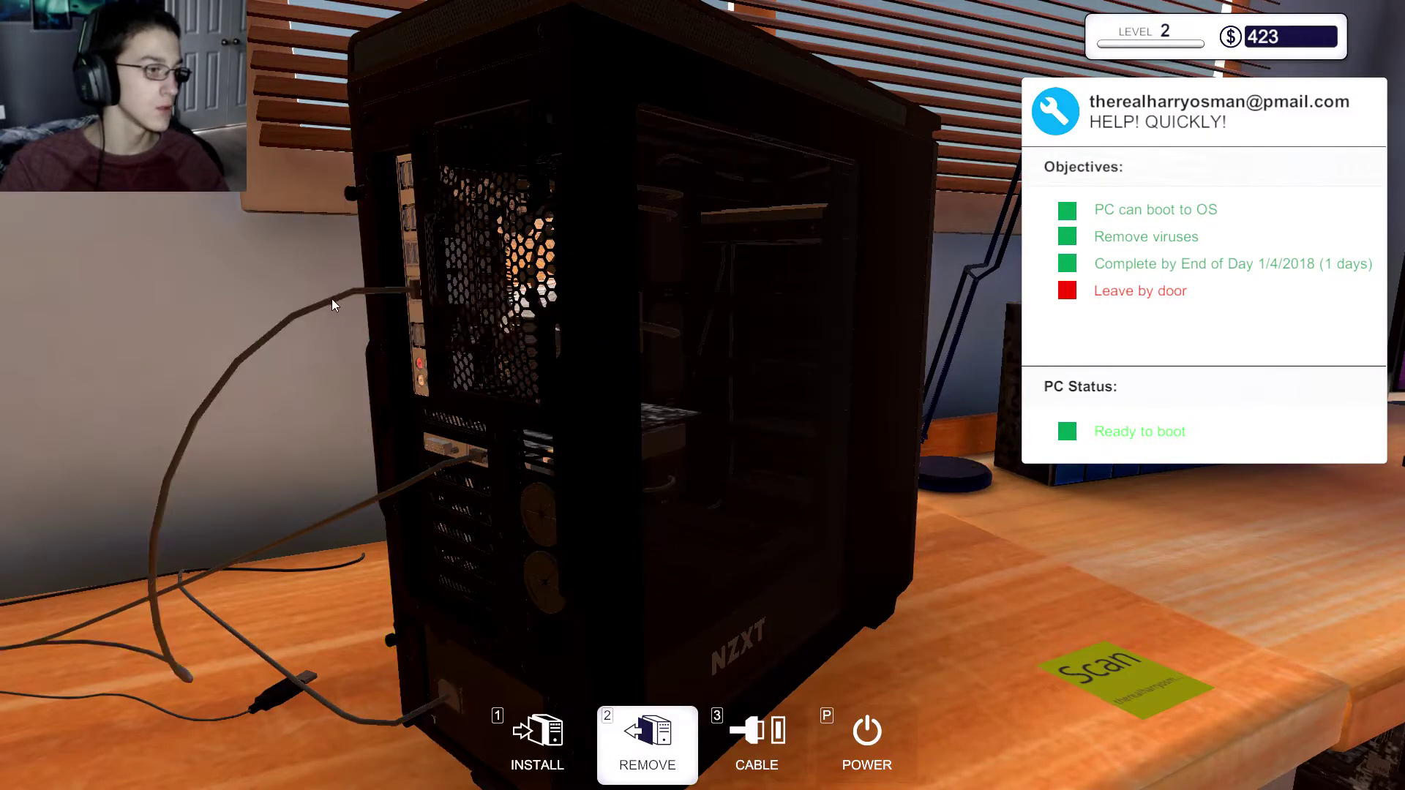
left_click(356, 291)
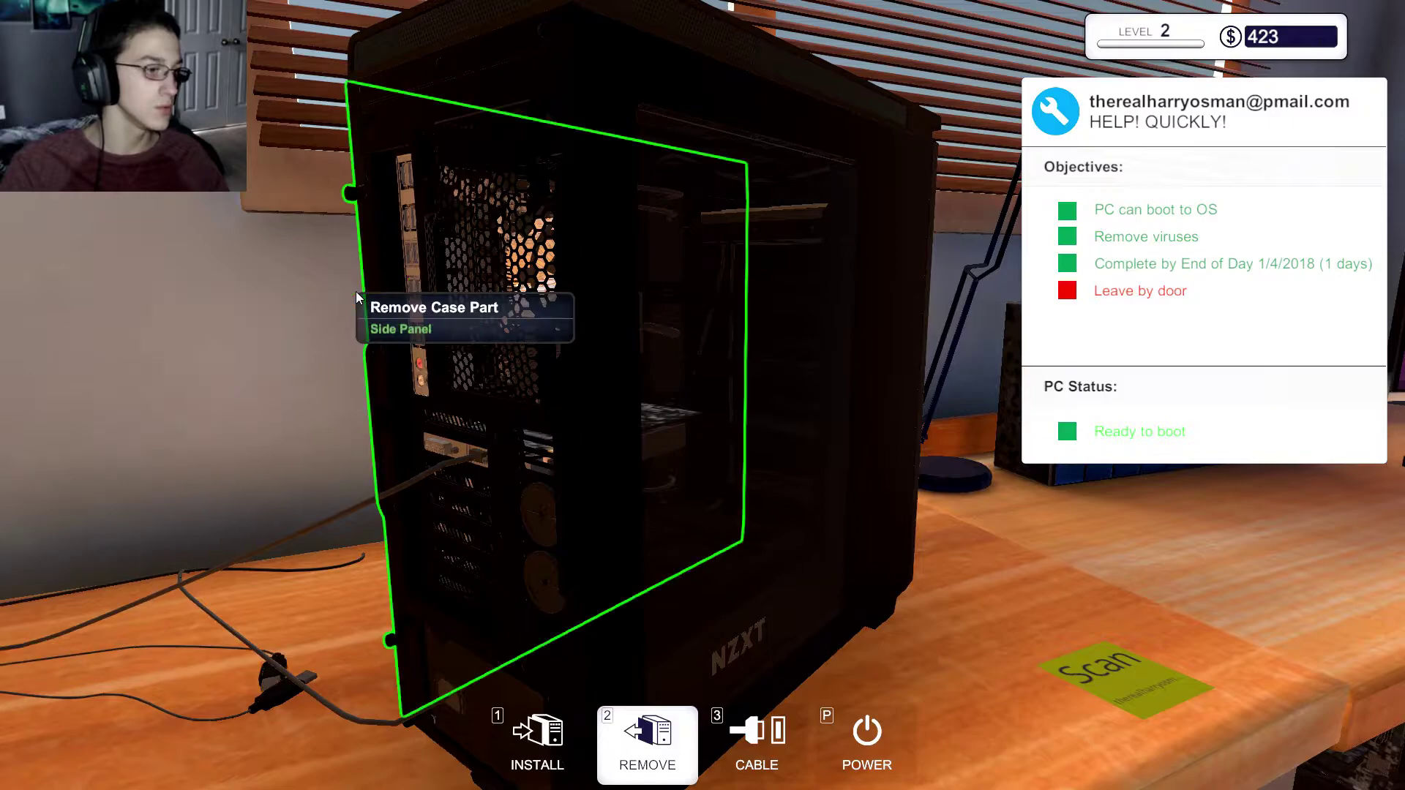
left_click(418, 476)
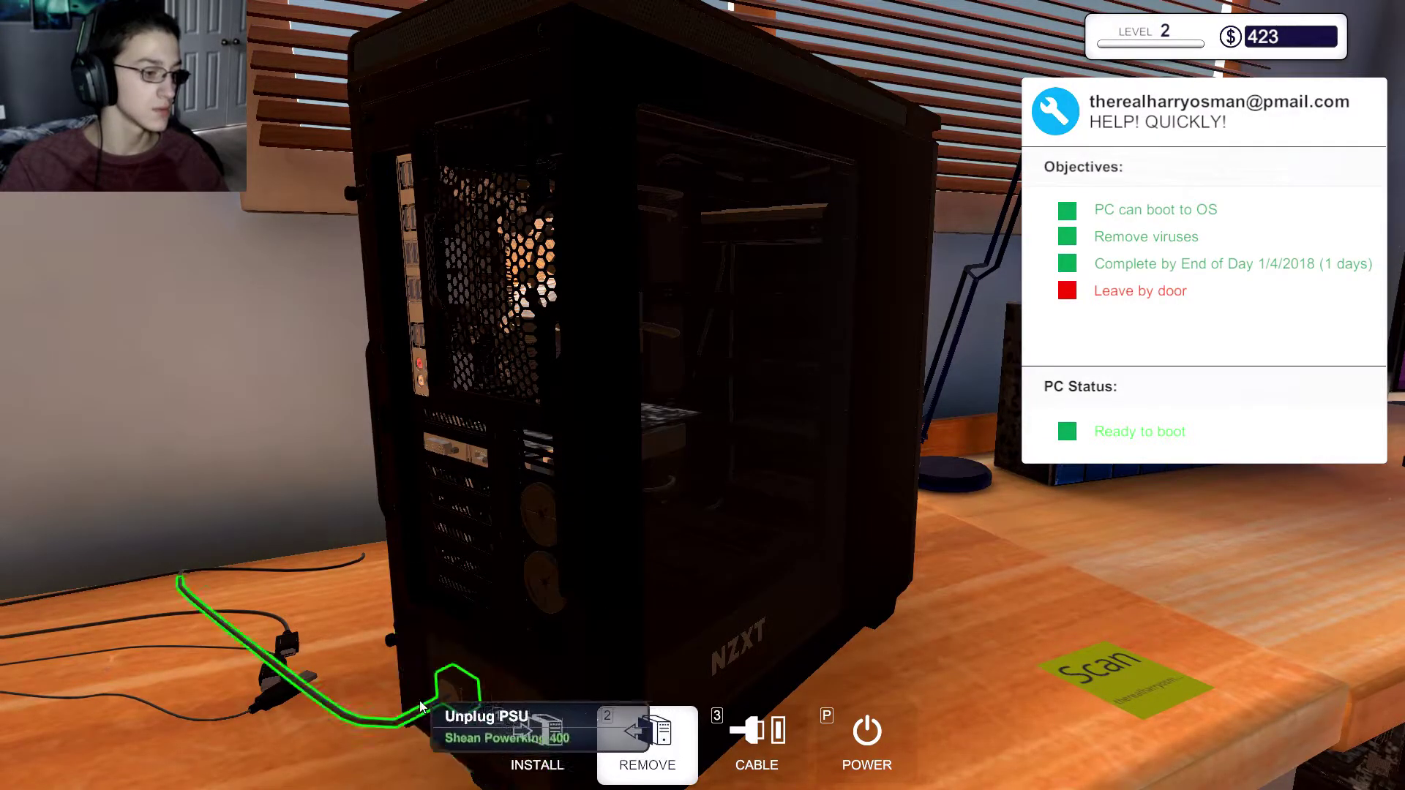
left_click(420, 715)
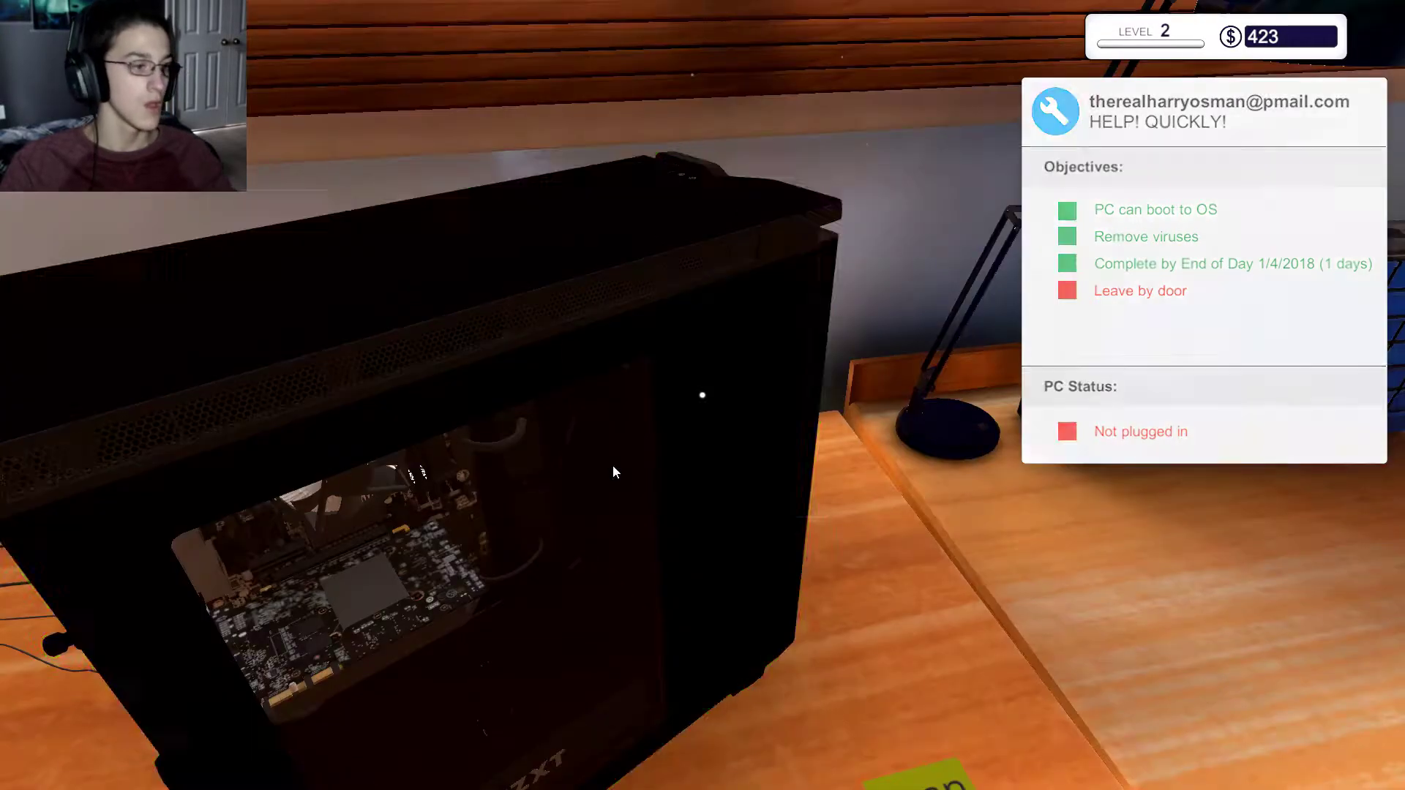
- Carry the cleaned Scan PC back into its box beside the Fix box near the door
left_click(613, 464)
key("w")
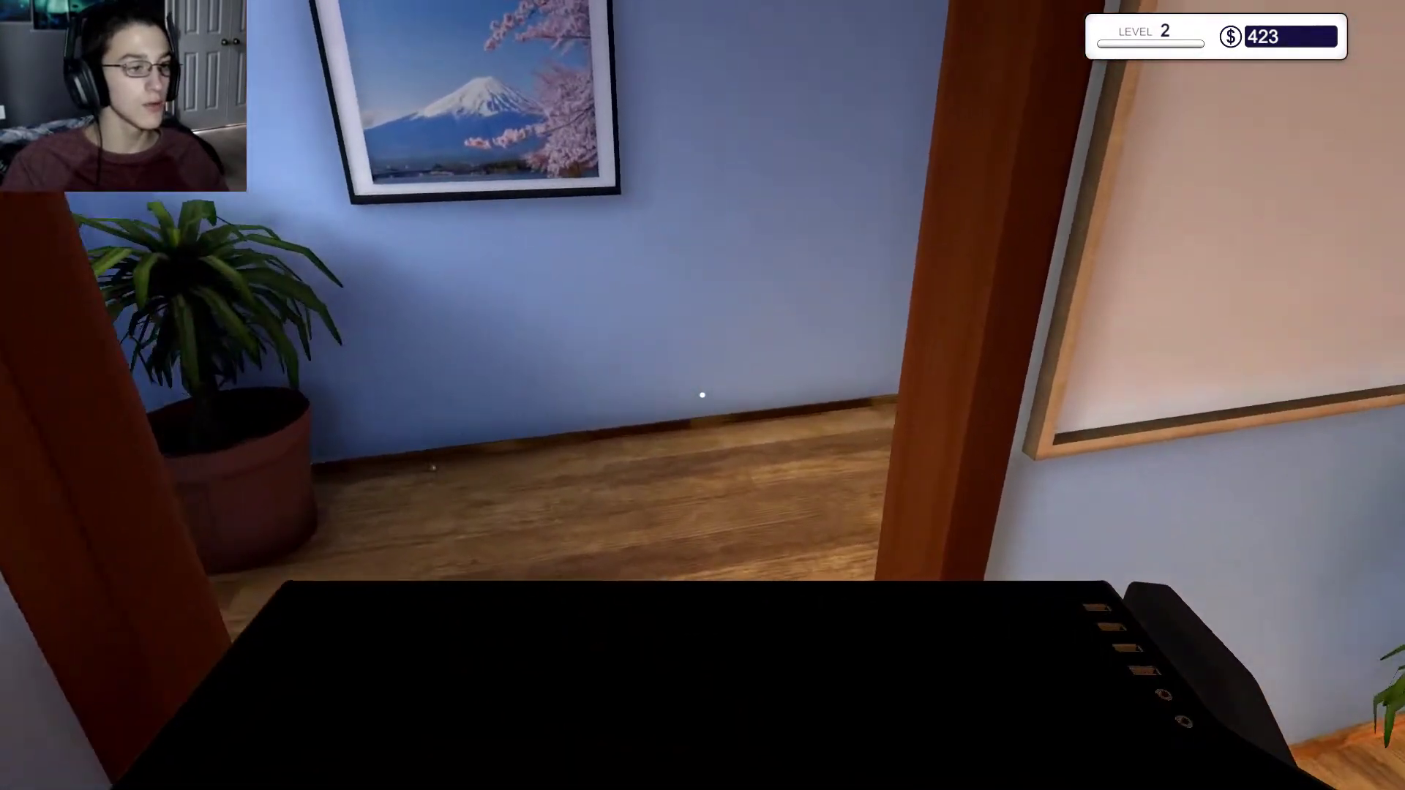
key("w")
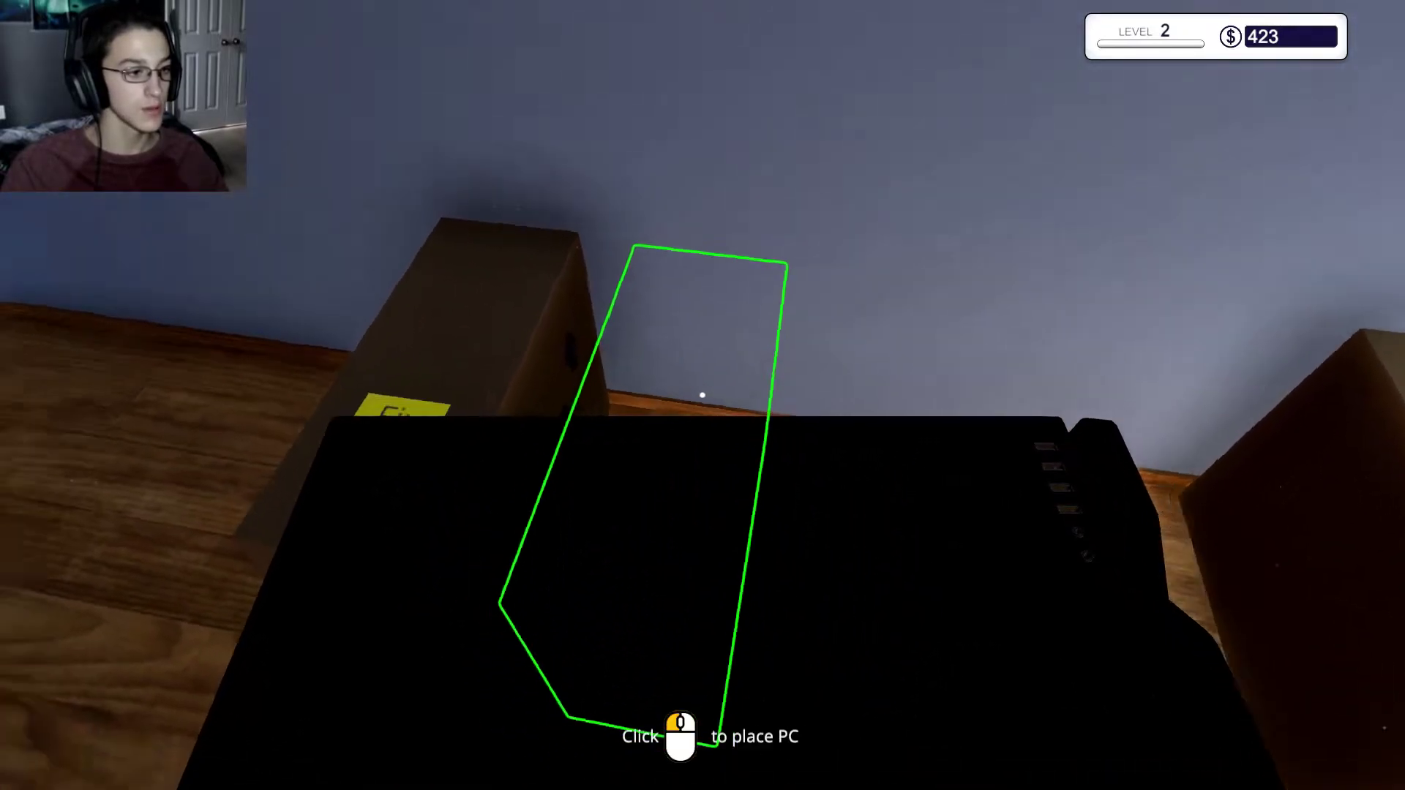
left_click(702, 395)
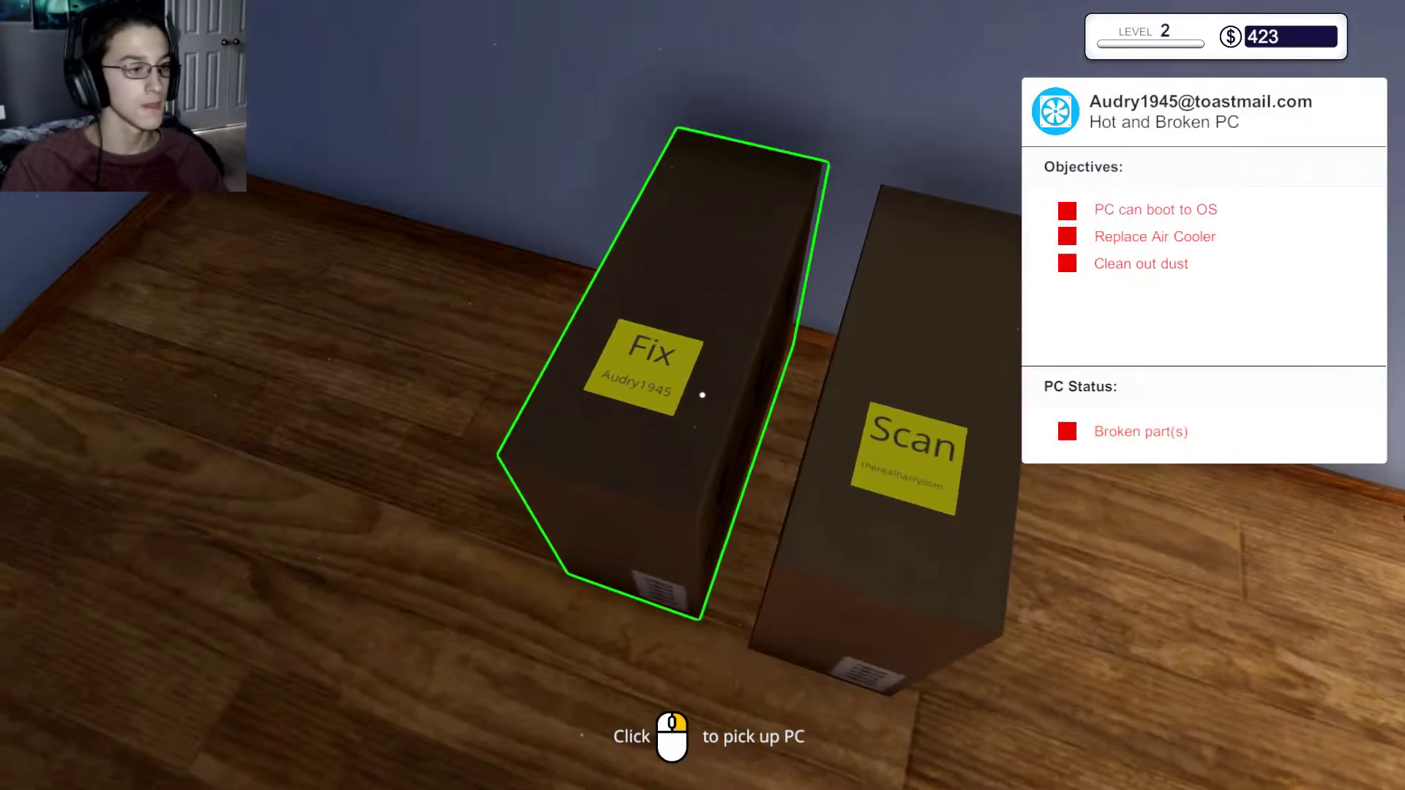
key("w")
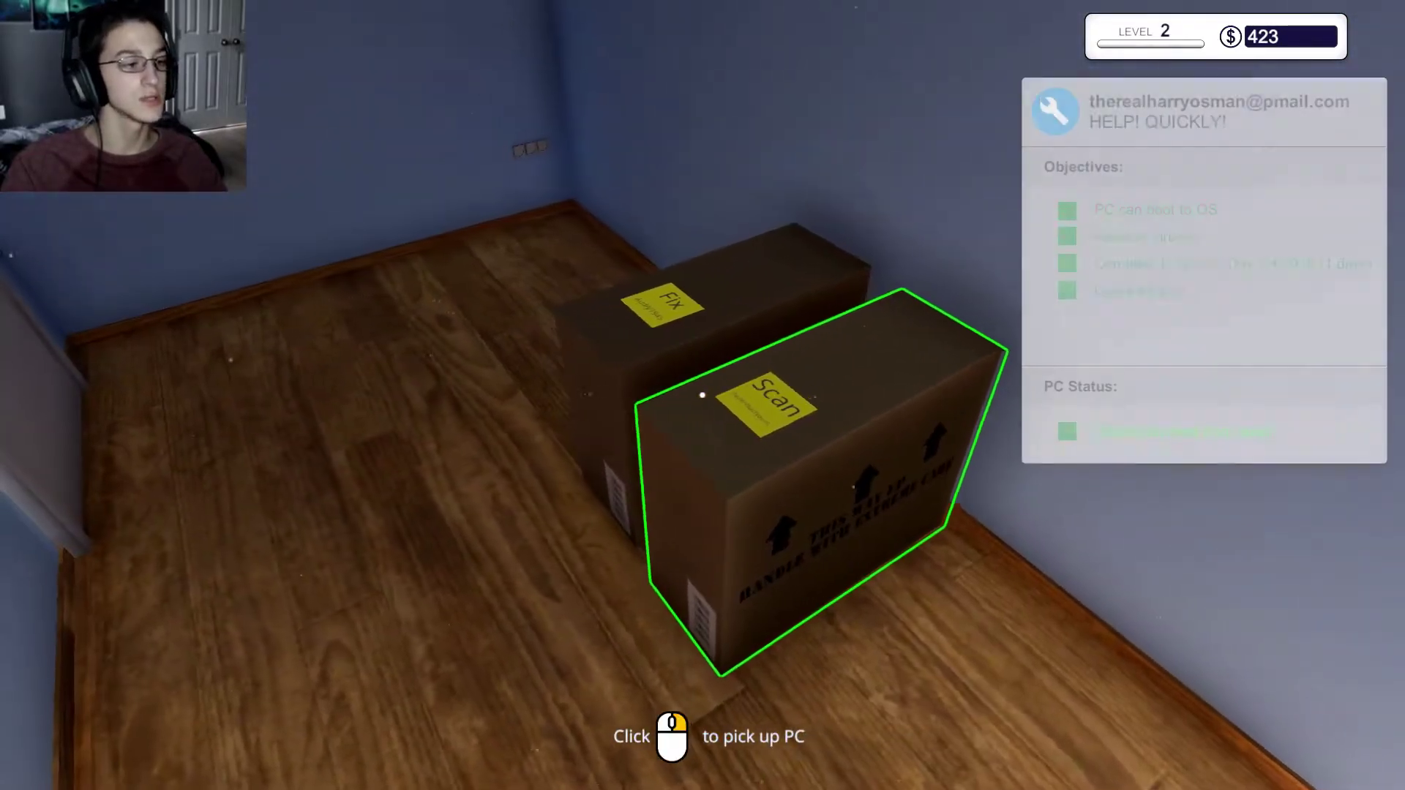
left_click(702, 396)
- Leave the workshop, end the day, and return to work on Thursday, January 4
key("w")
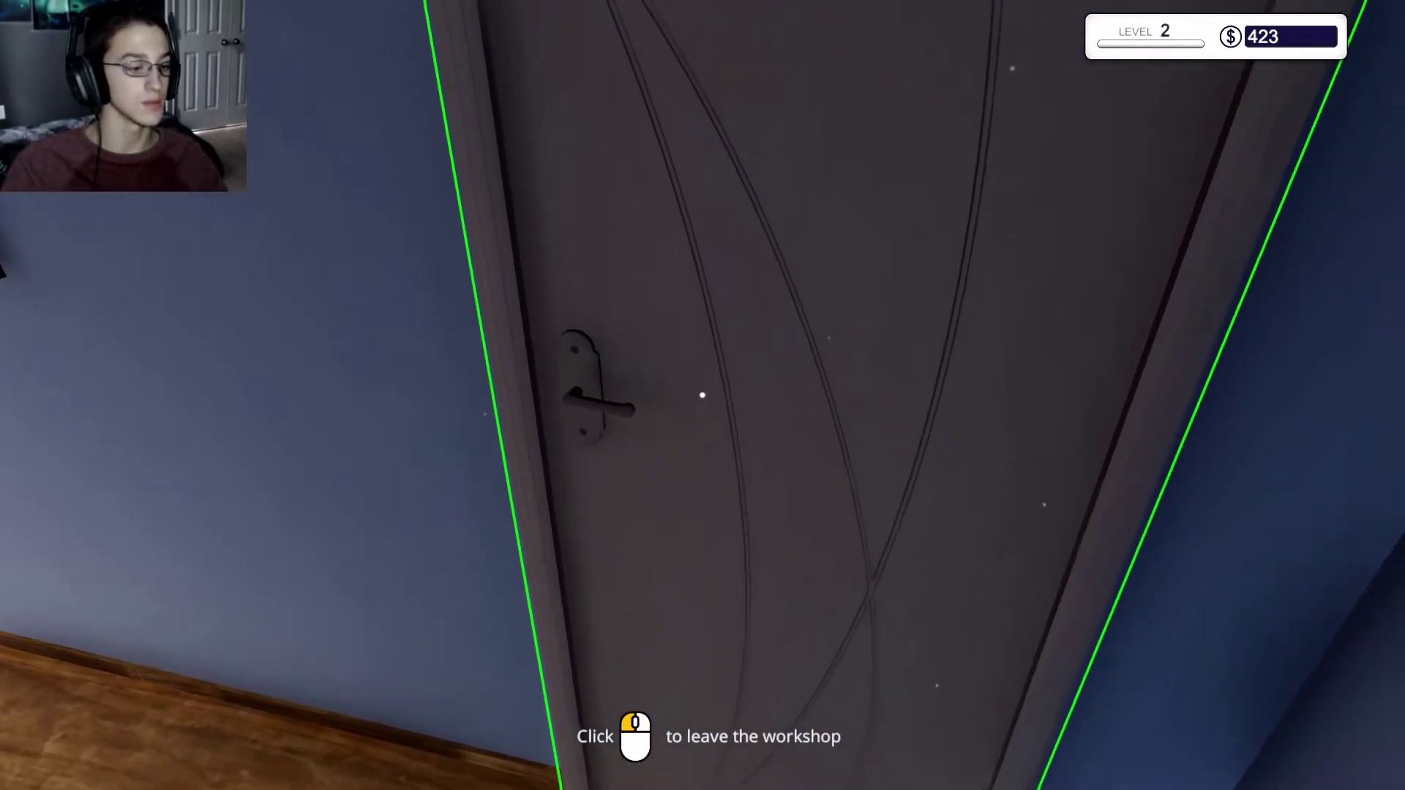
left_click(703, 395)
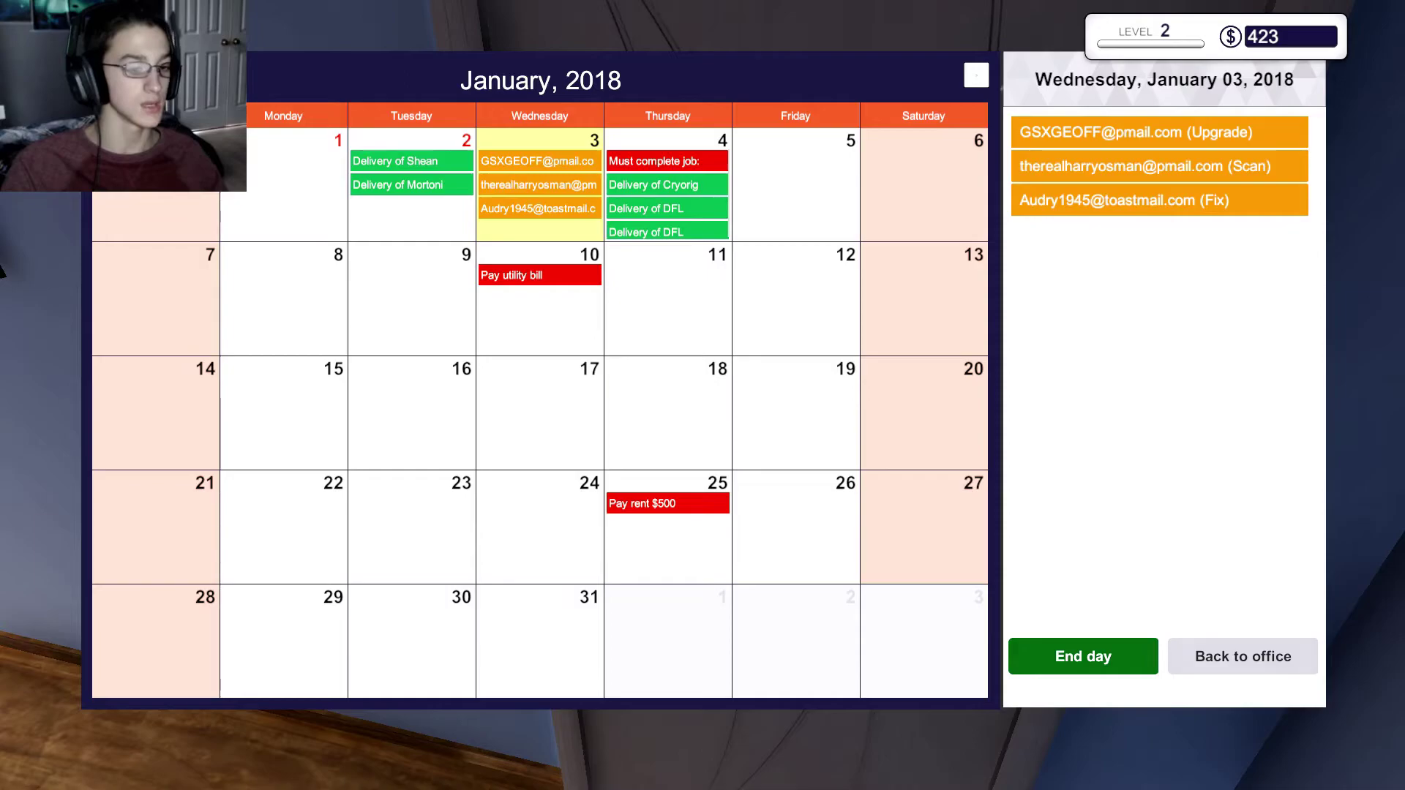
left_click(1101, 656)
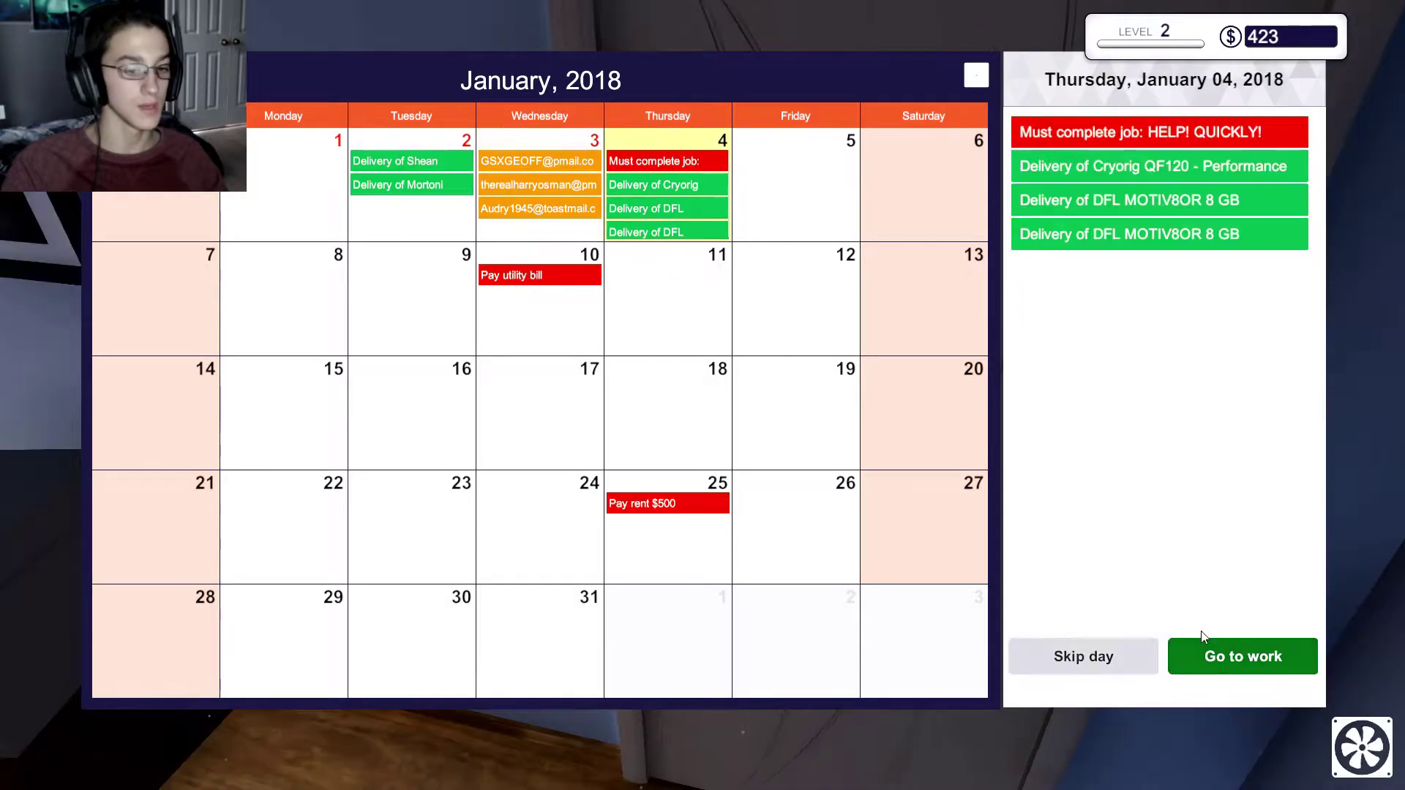
left_click(1241, 656)
key("w")
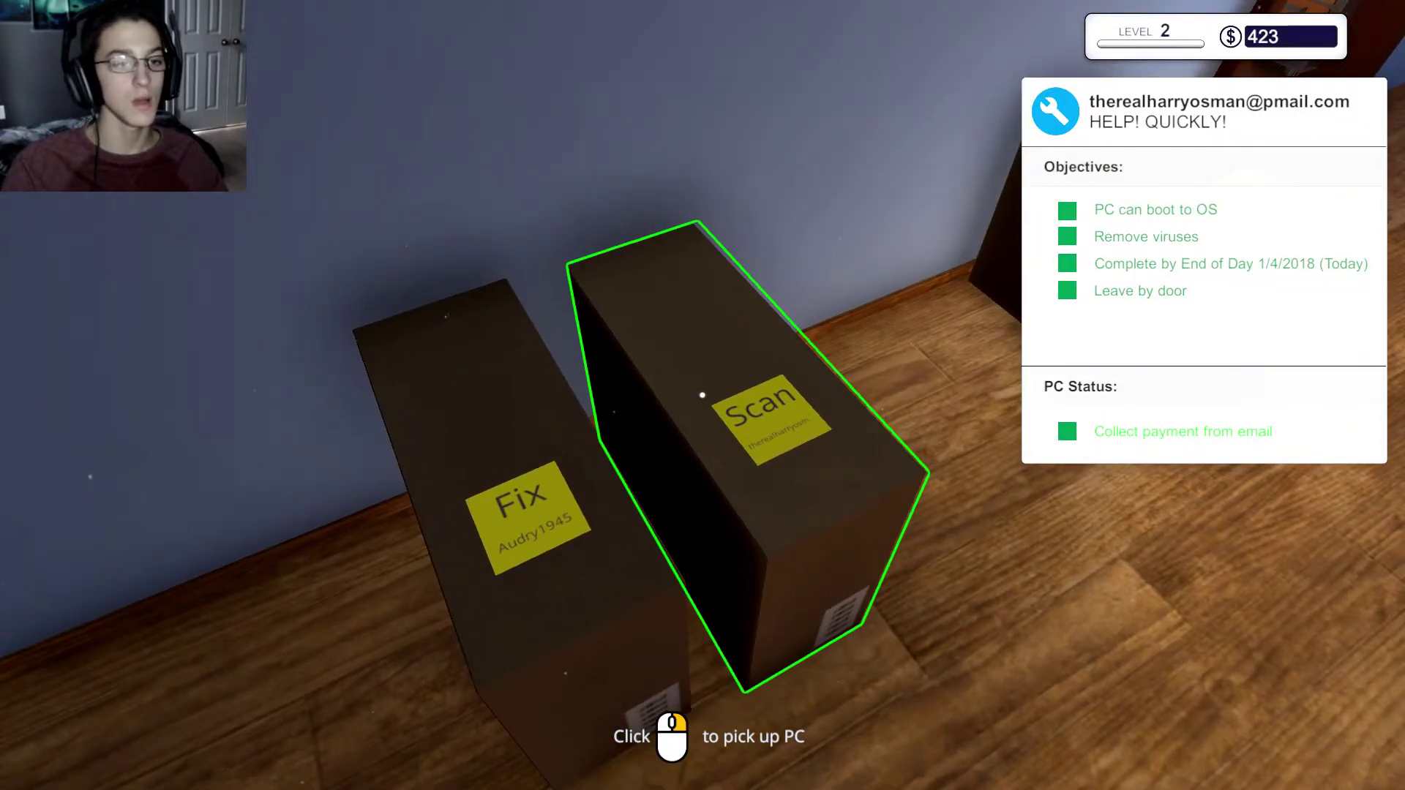
- At the desk computer, collect the $200 virus-removal payment by email and discard the message
key("w")
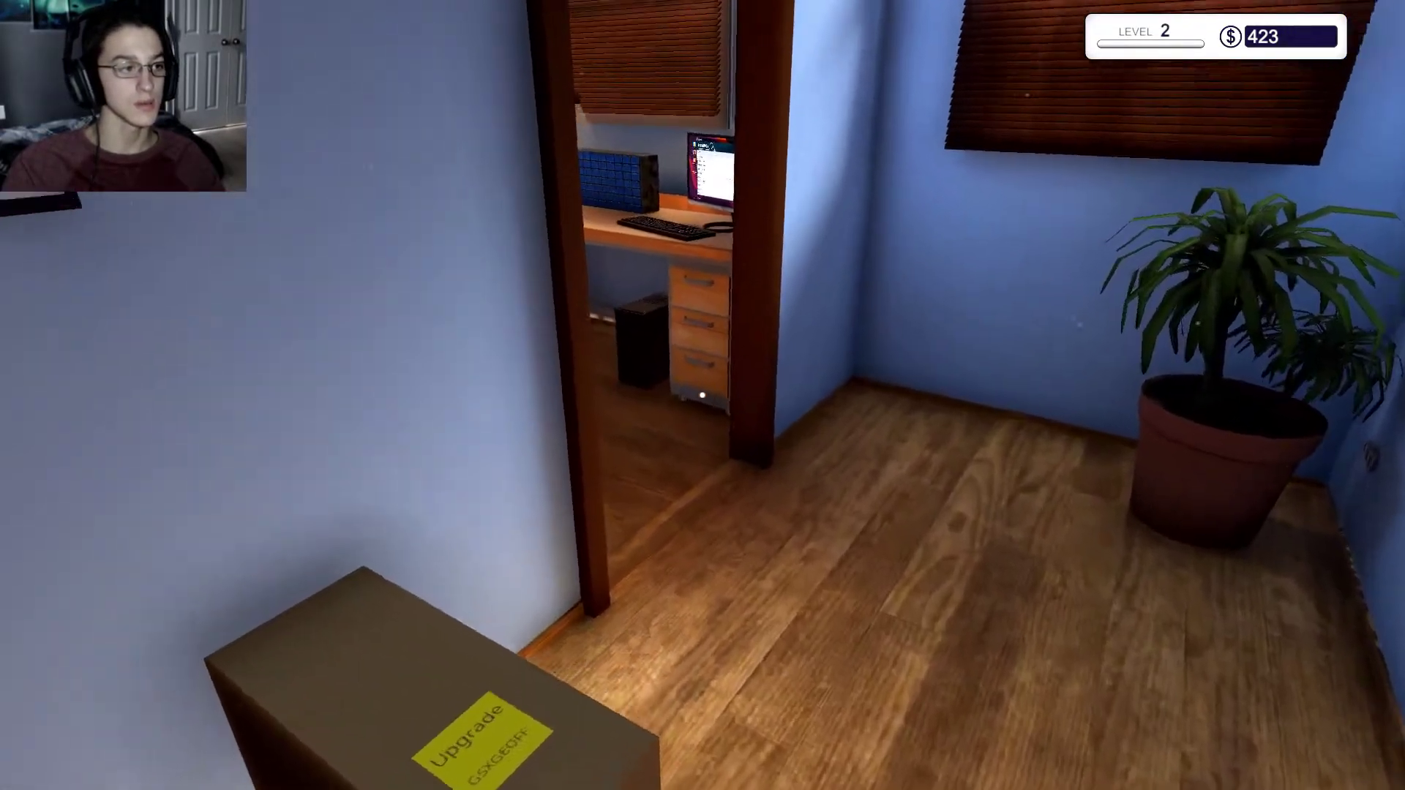
key("w")
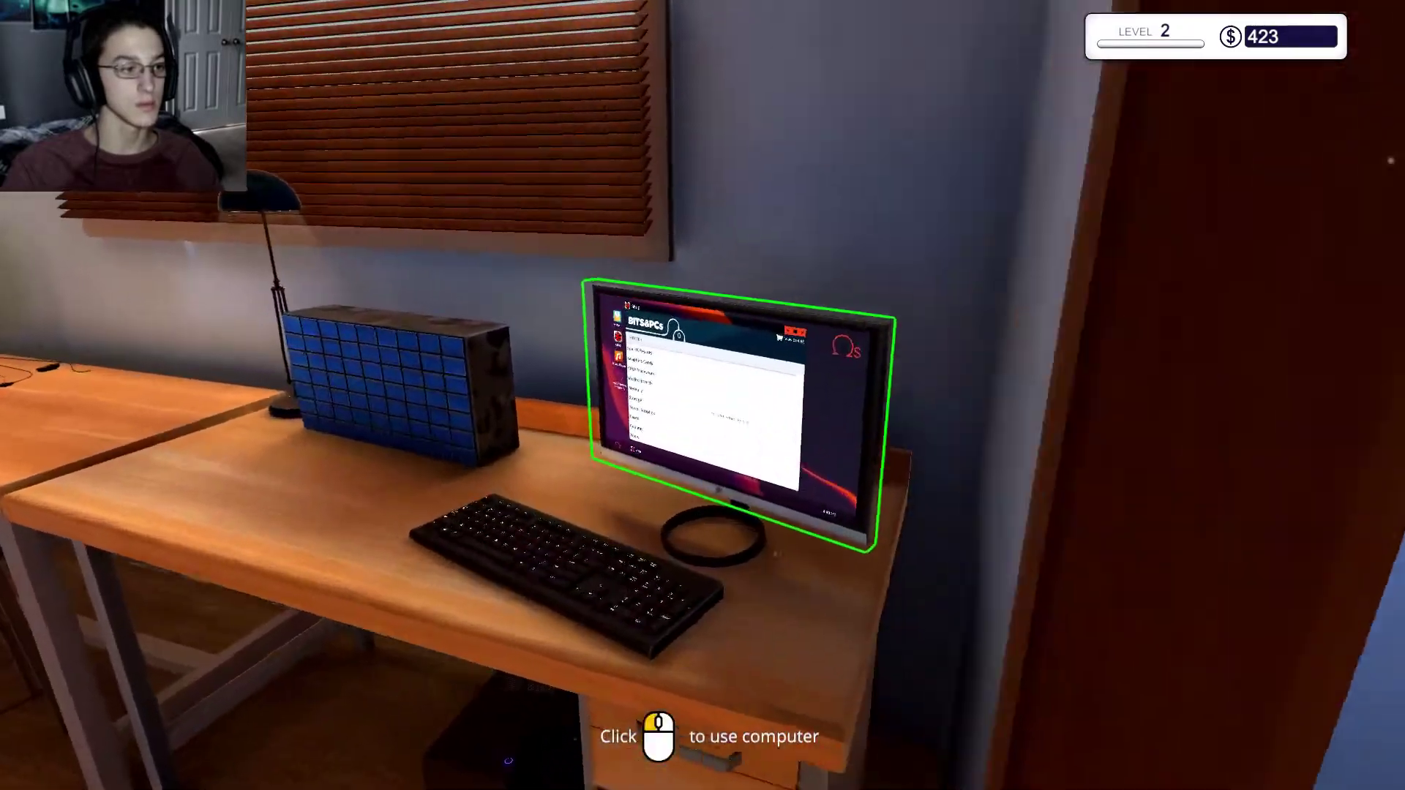
left_click(703, 396)
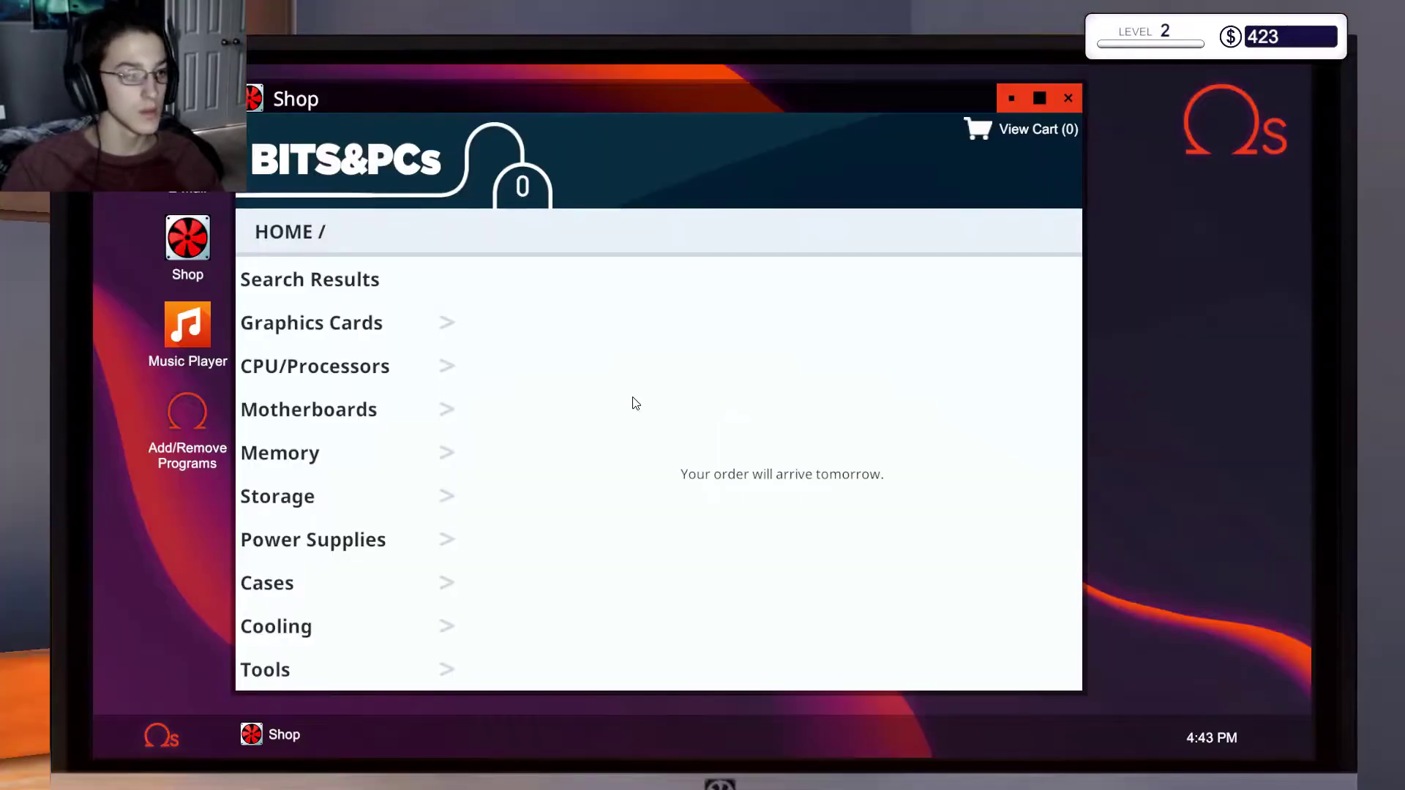
left_click(1079, 99)
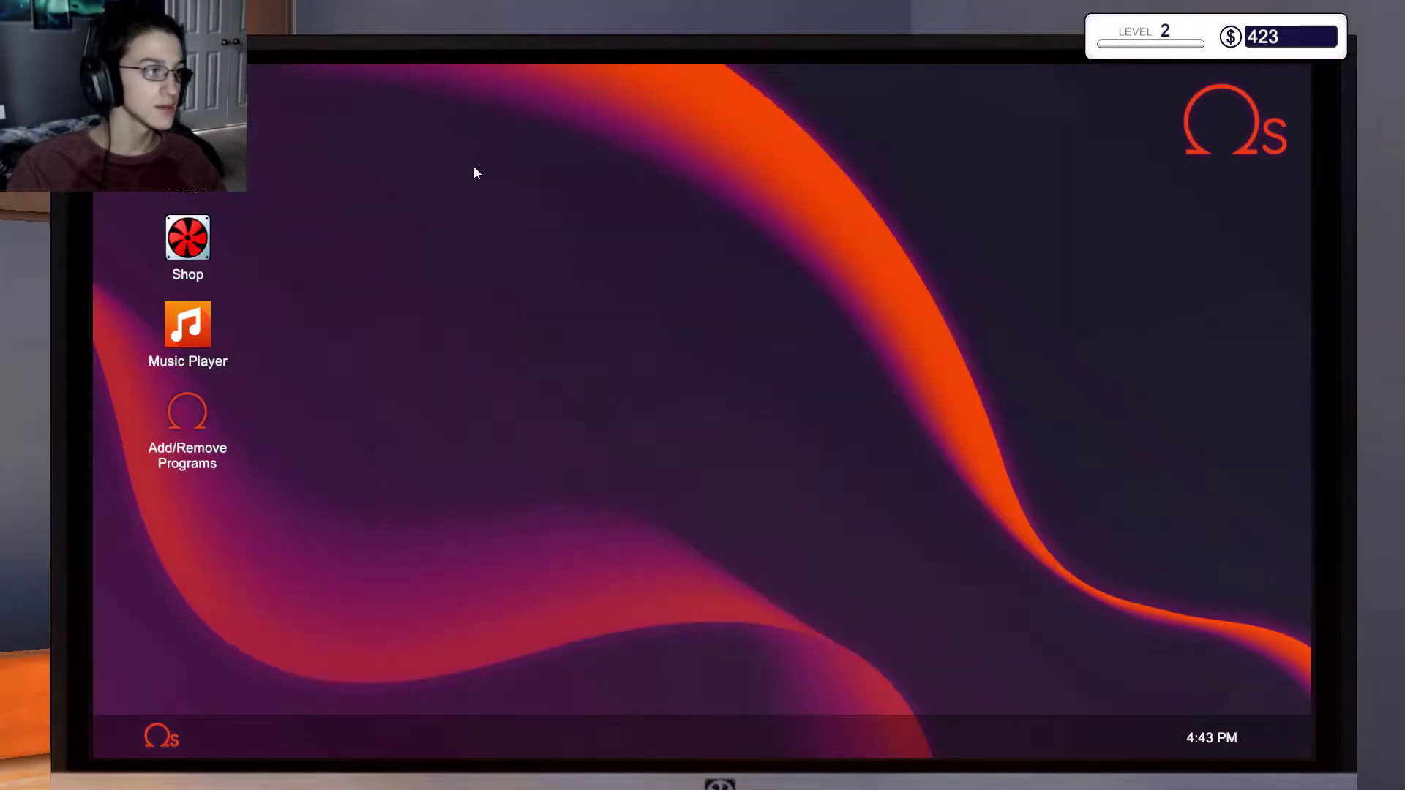
double_click(186, 153)
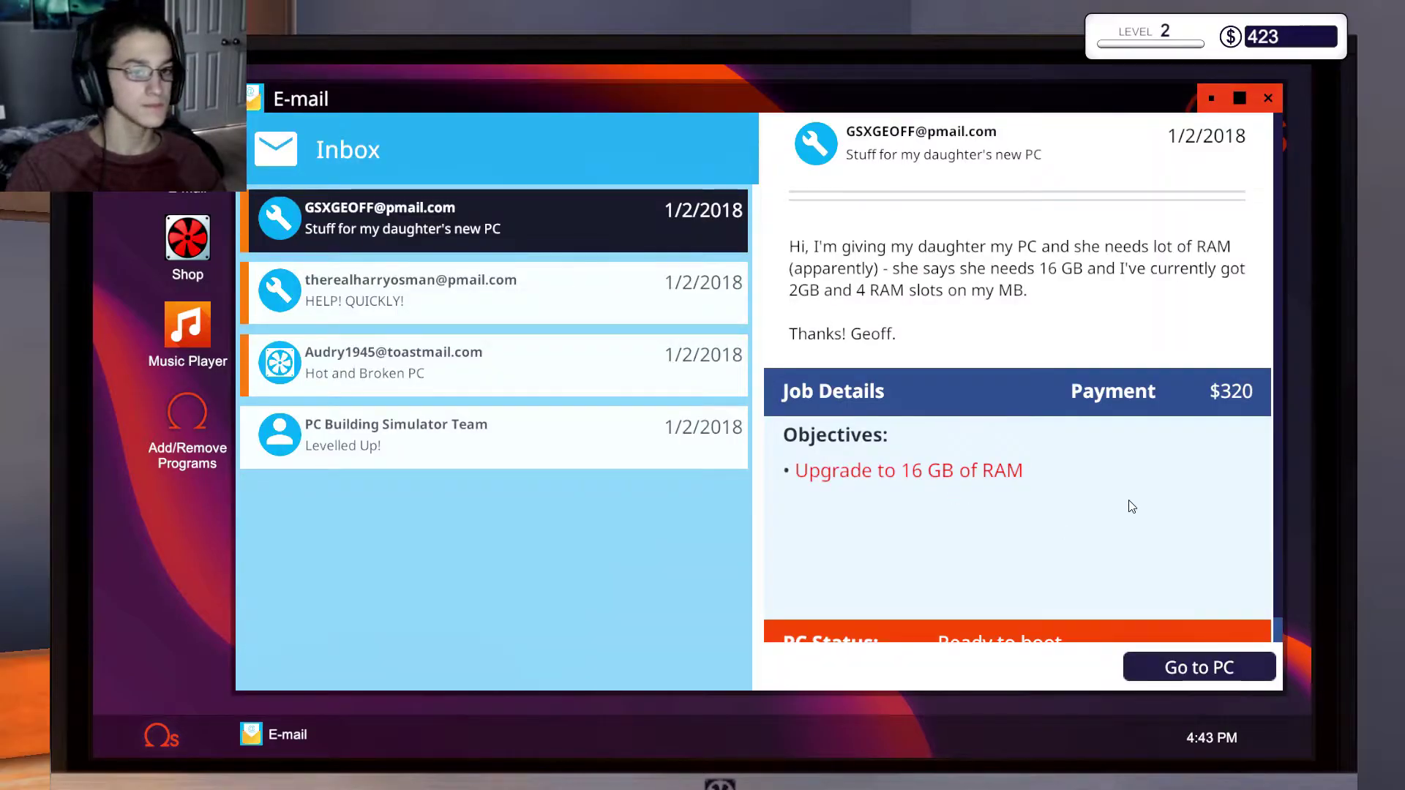
scroll(1123, 508, "down", 2)
left_click(447, 352)
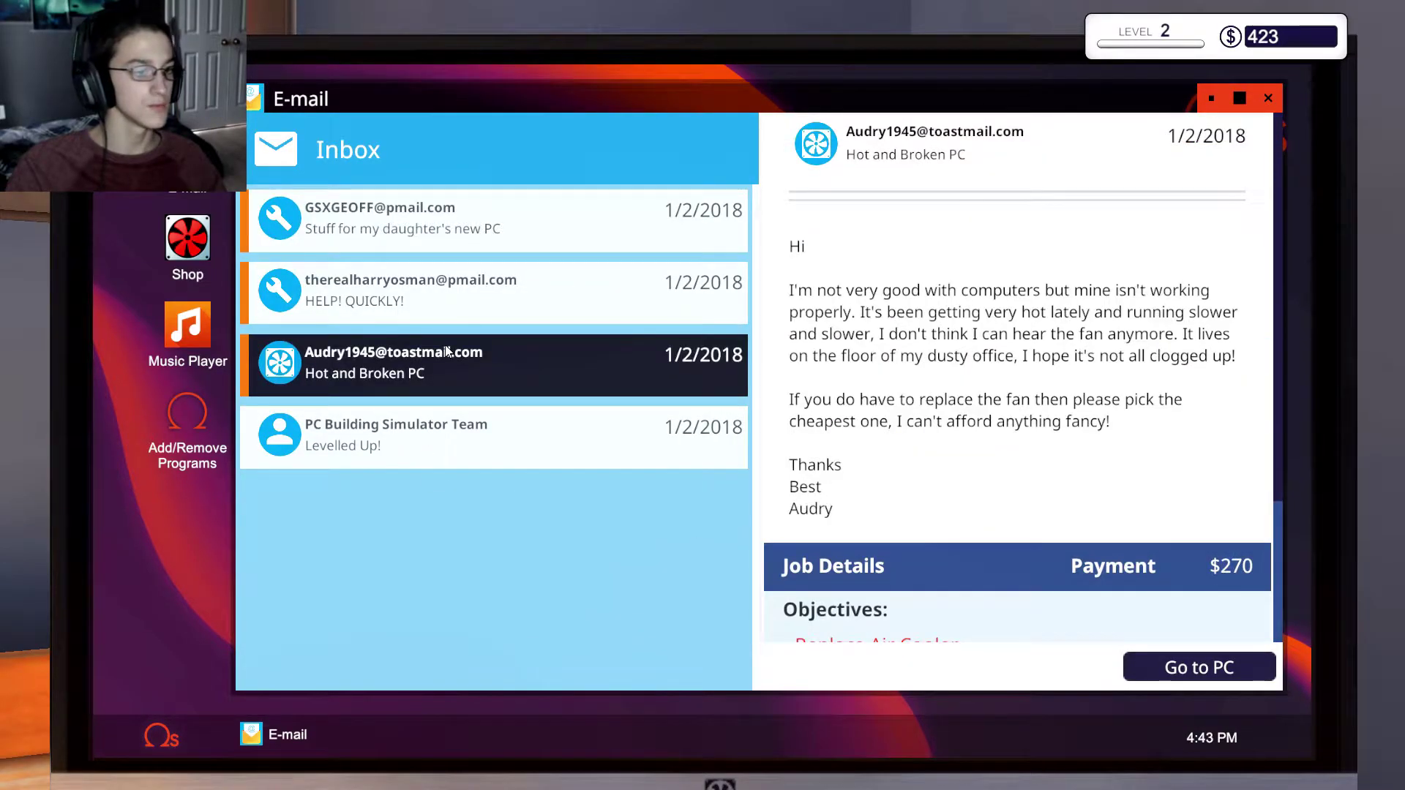
left_click(481, 290)
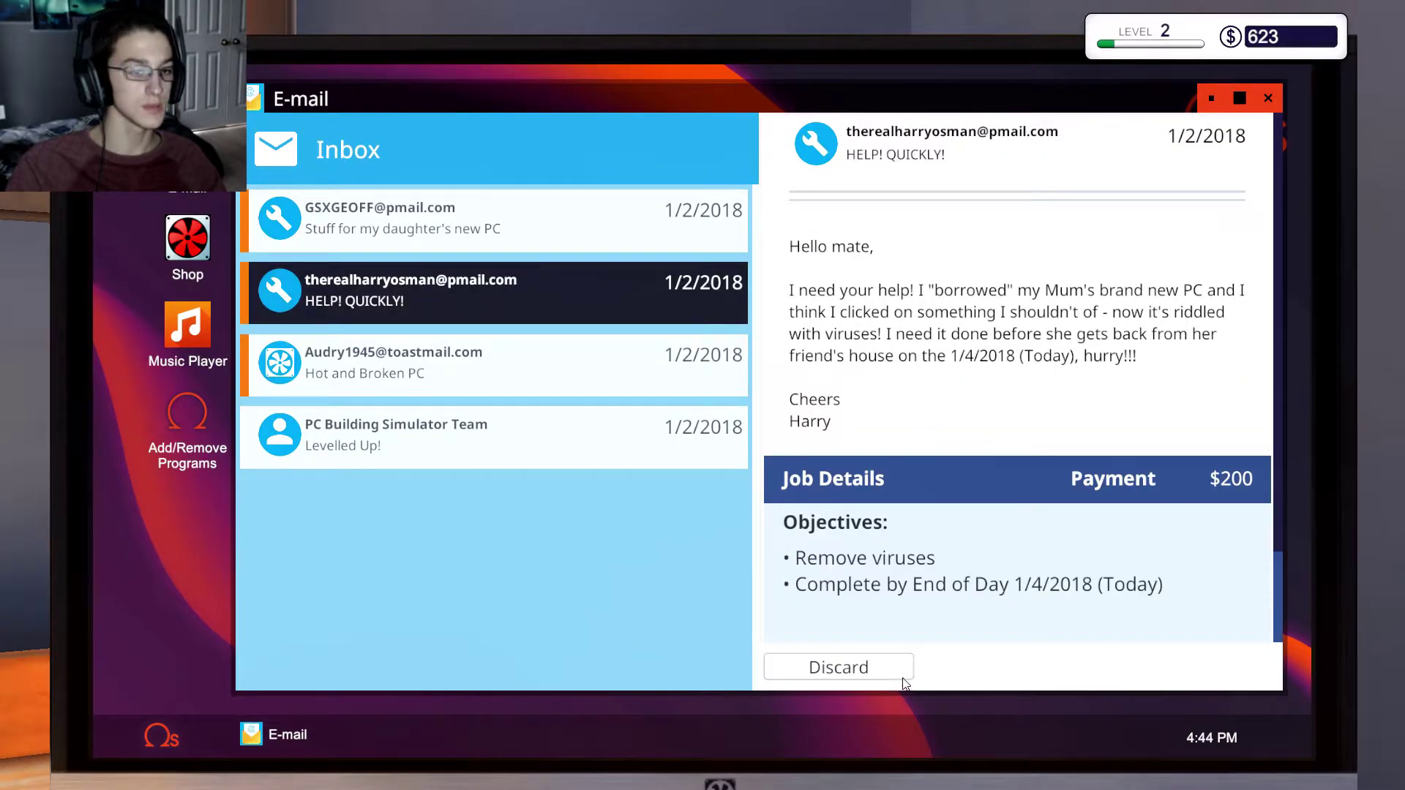
left_click(884, 666)
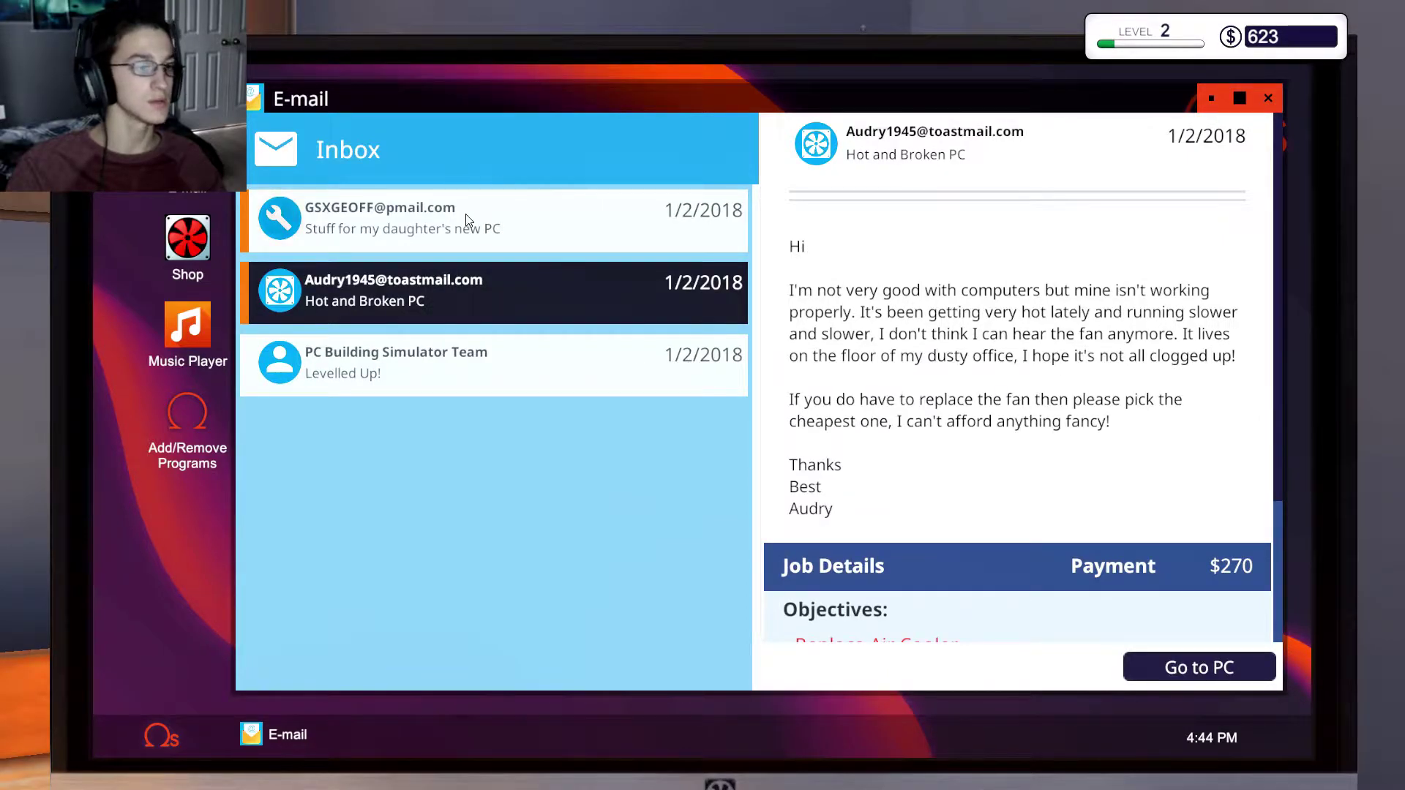
- Collect the delivered parts and dismiss the delivery manifest
key("Escape")
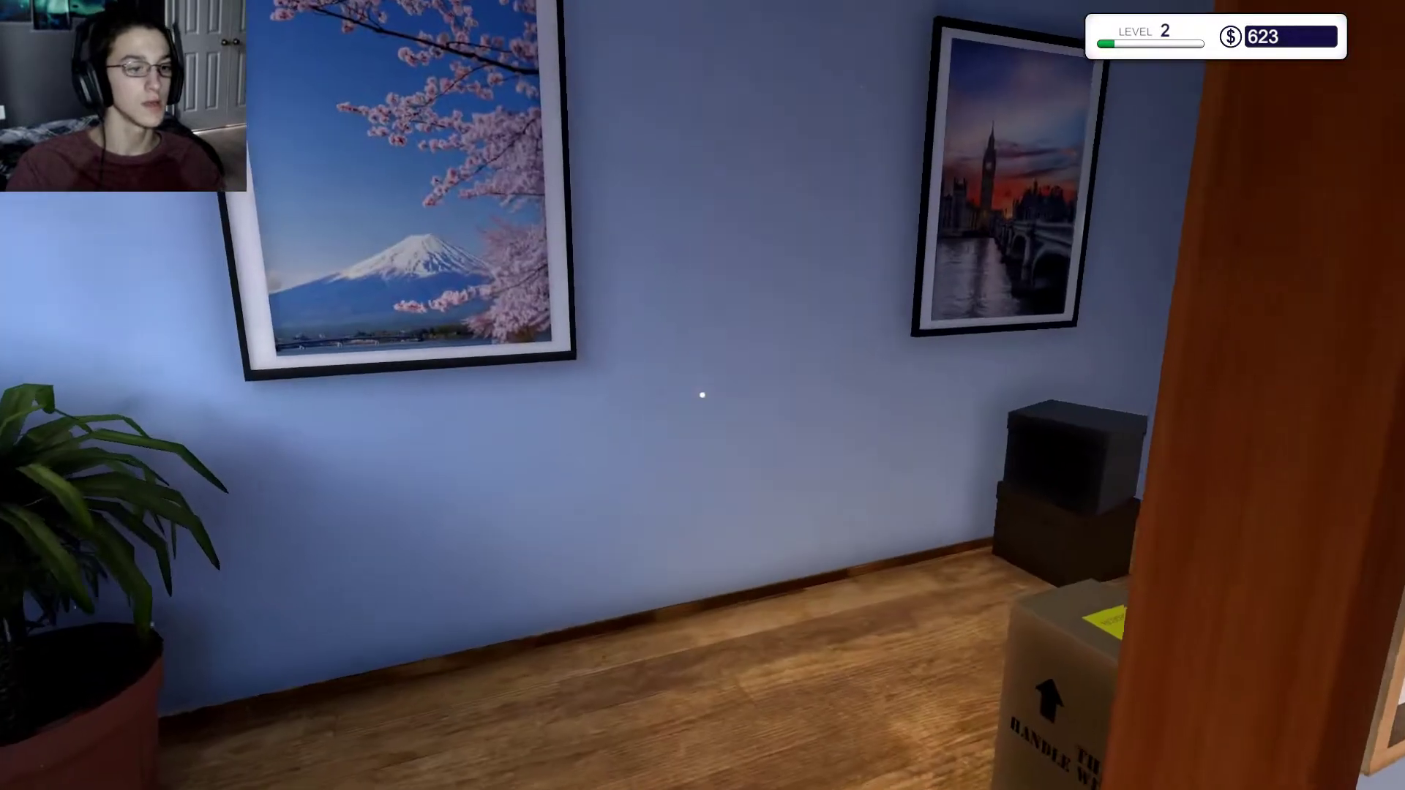
key("w")
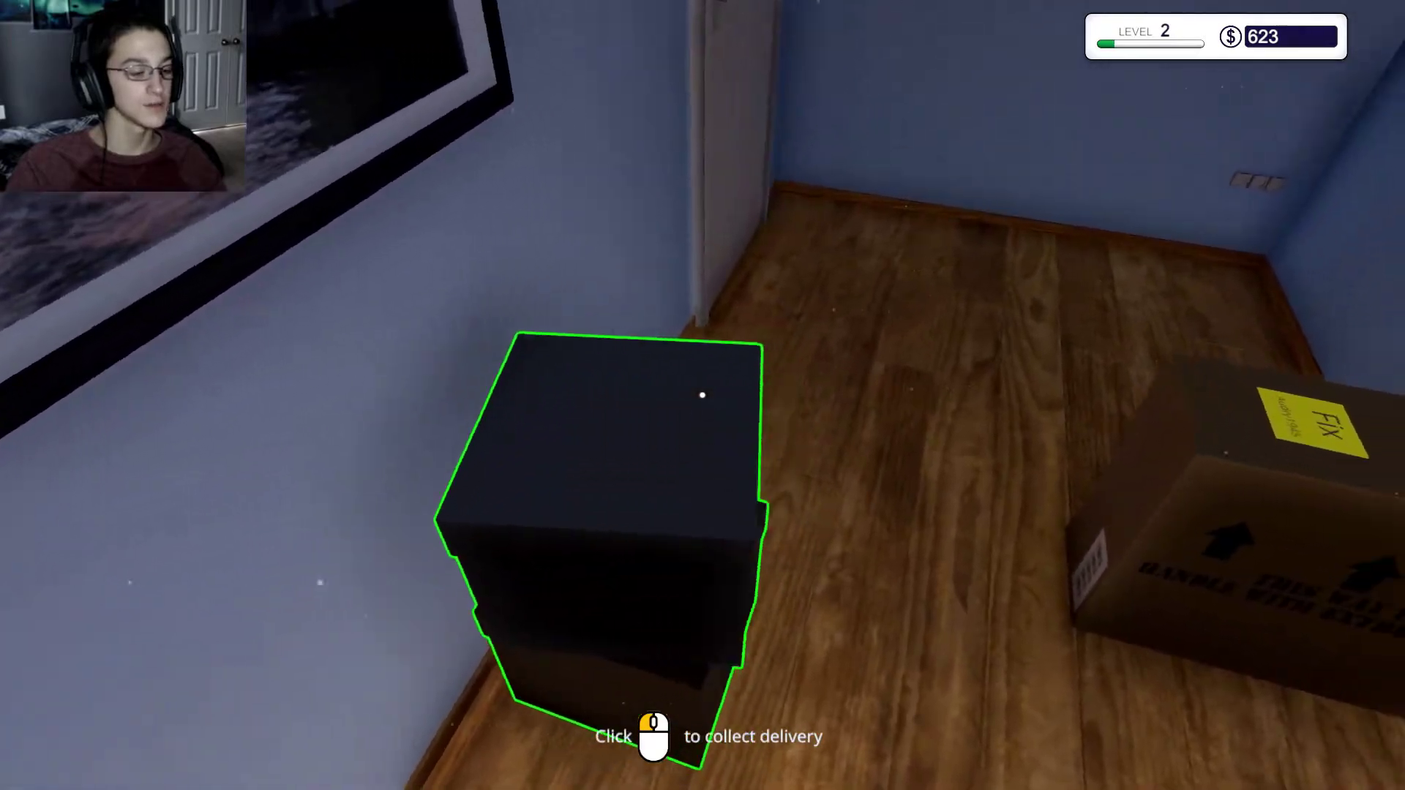
left_click(702, 393)
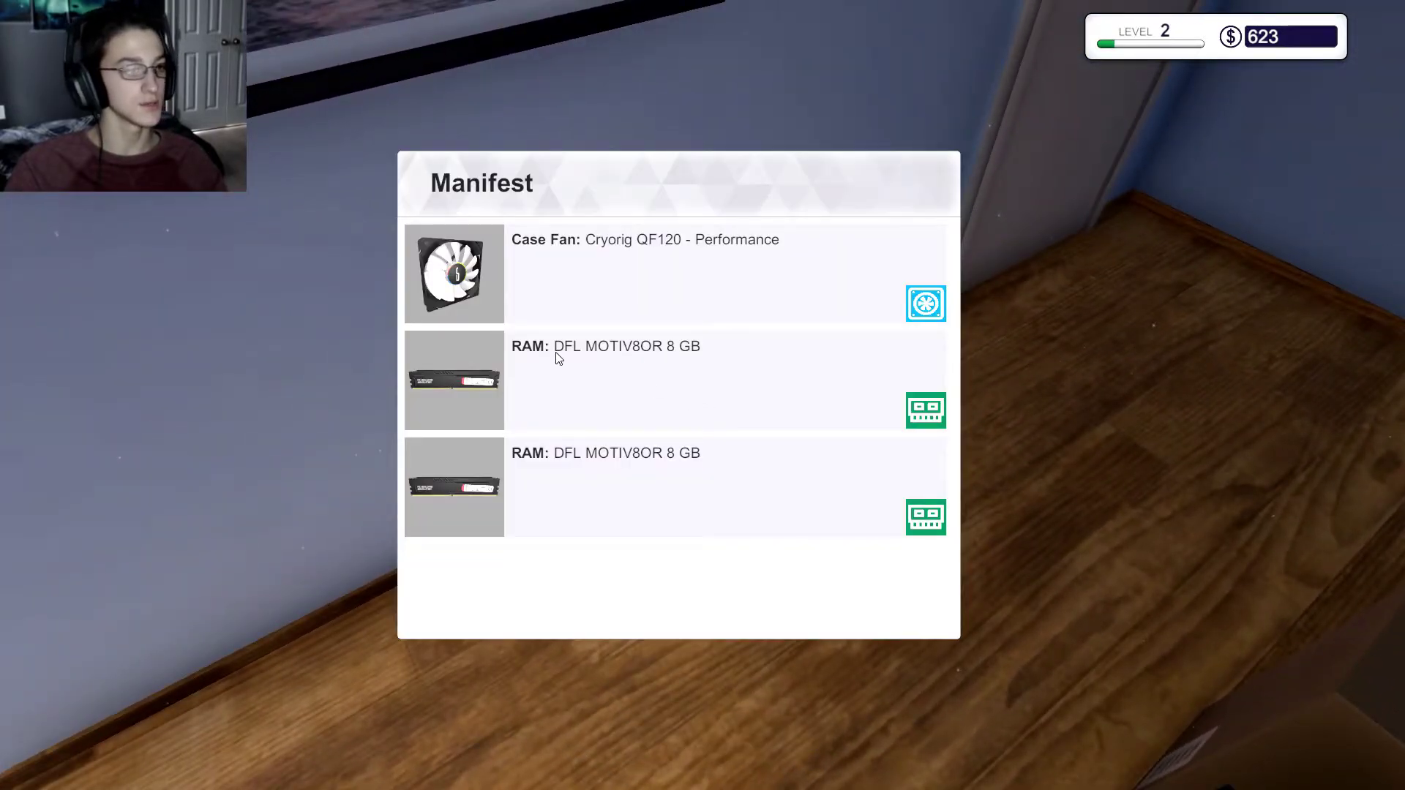
left_click(556, 357)
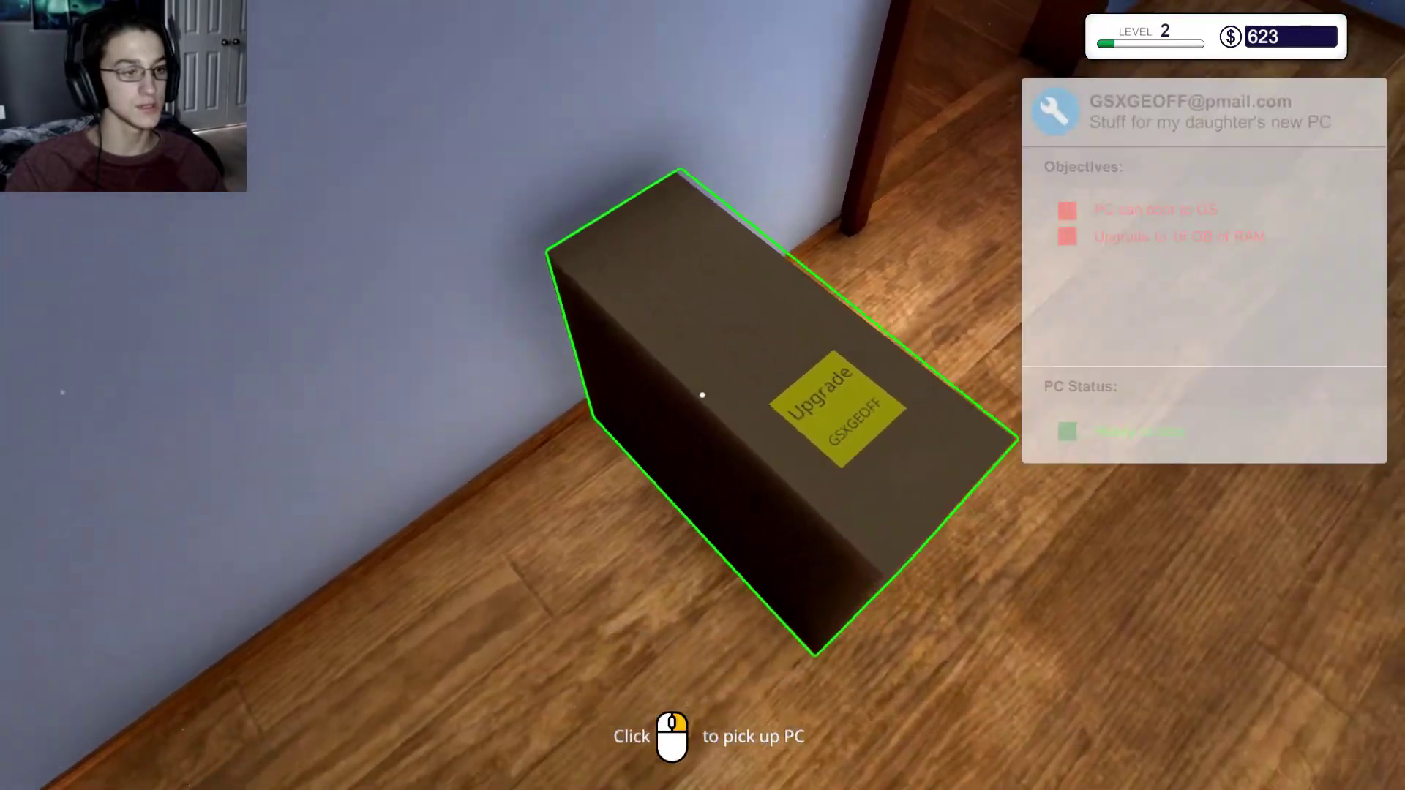
- Carry the Upgrade PC into the workshop and set it on the workbench
left_click(702, 396)
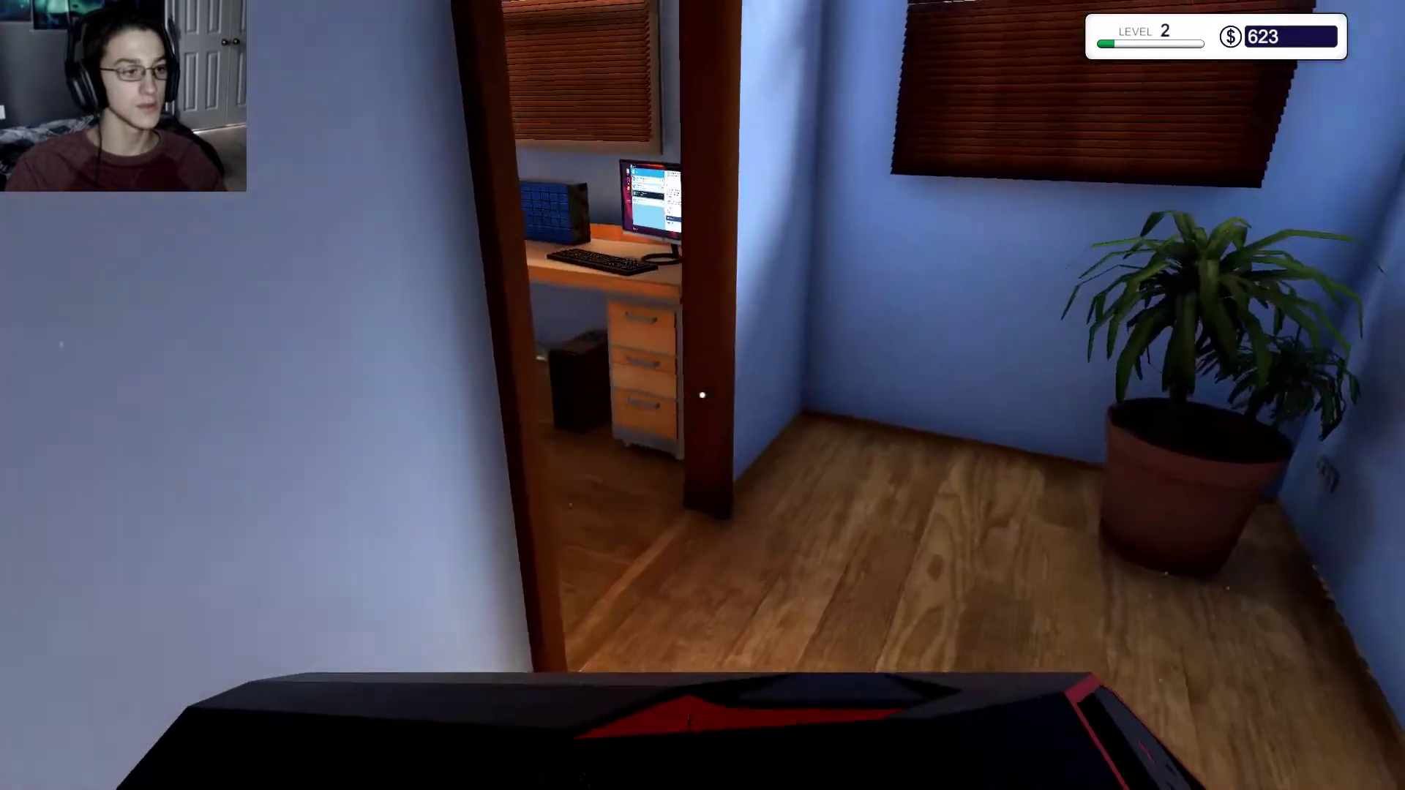
key("w")
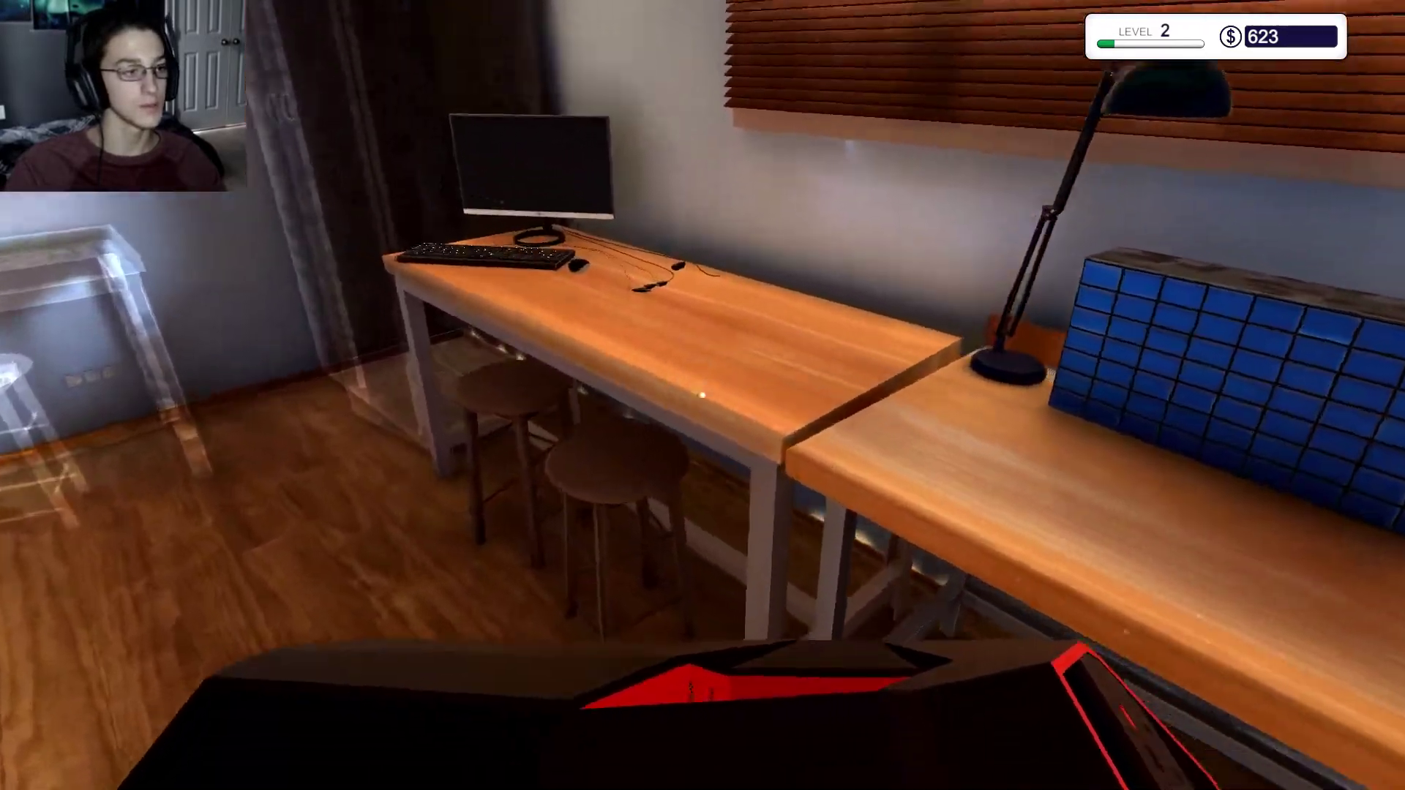
left_click(702, 393)
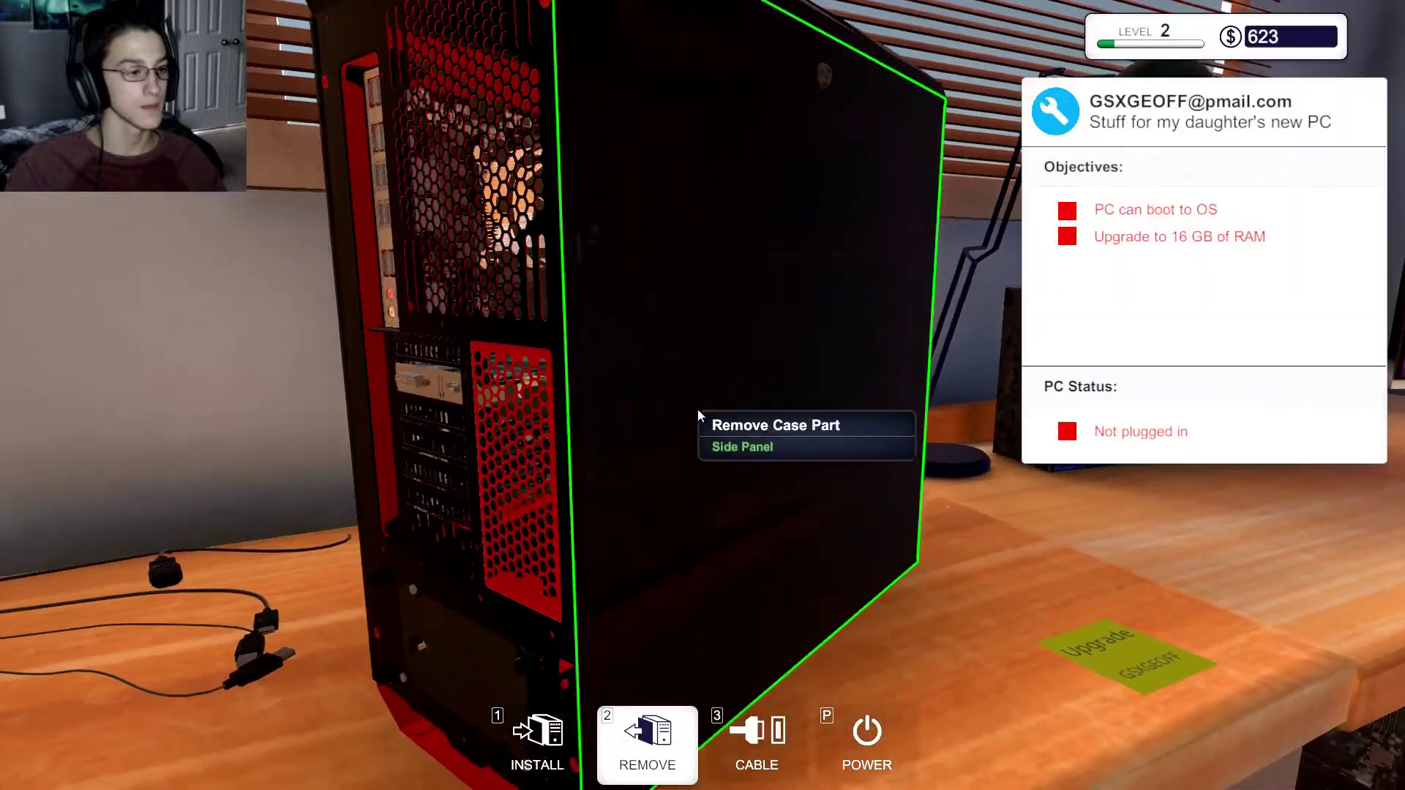
- Take off the side panel, unplug the motherboard power cable, and pull the old RAM
left_click(697, 409)
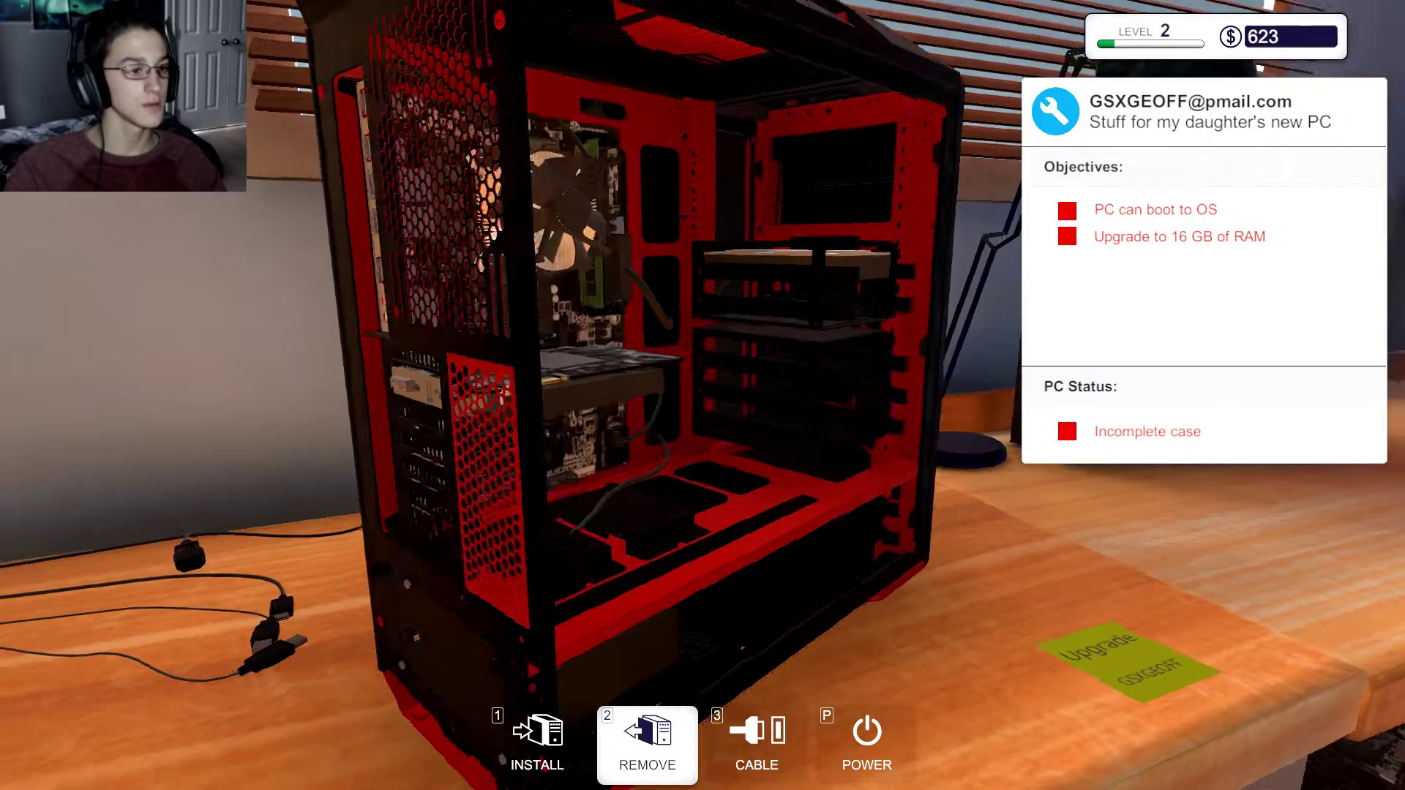
left_click_drag(702, 440, 644, 247)
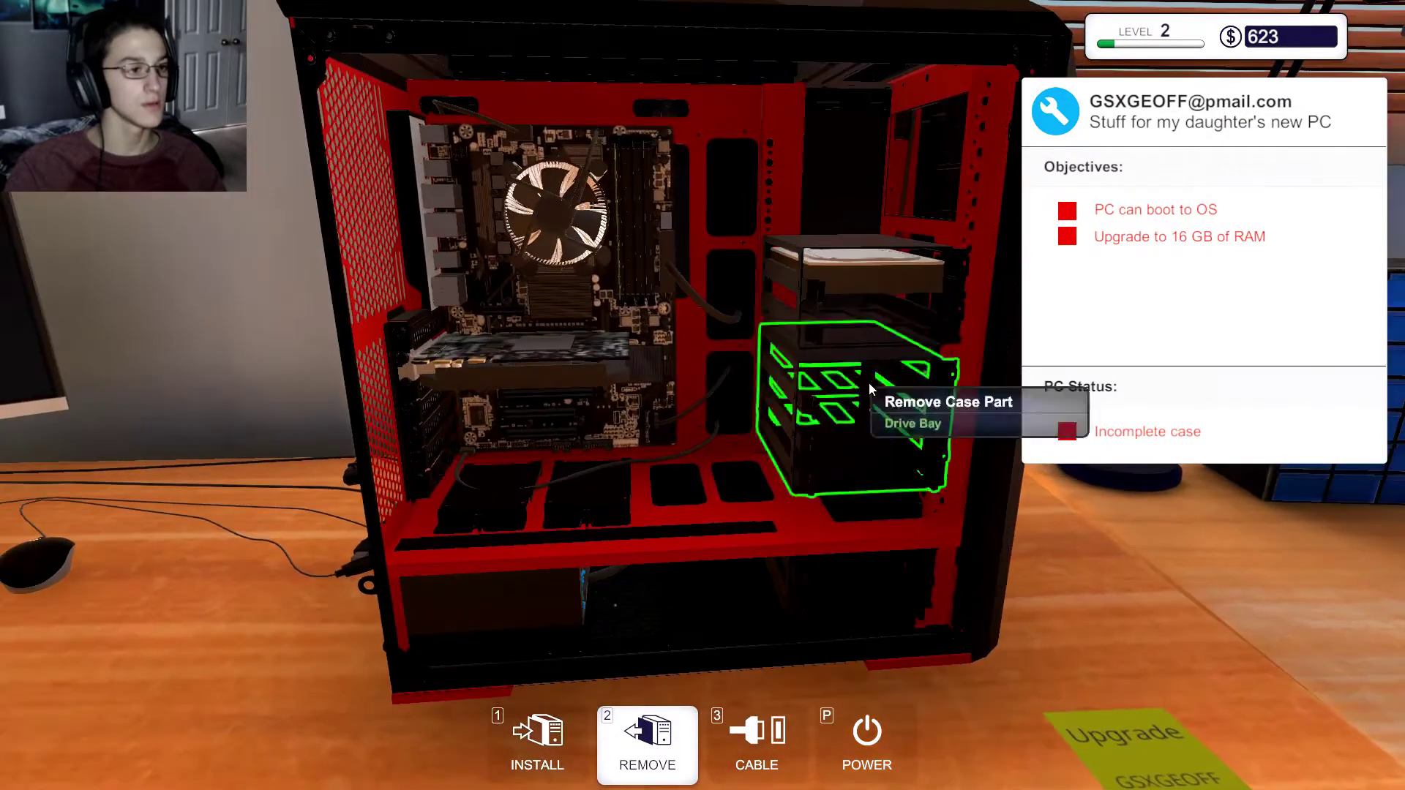
left_click(656, 255)
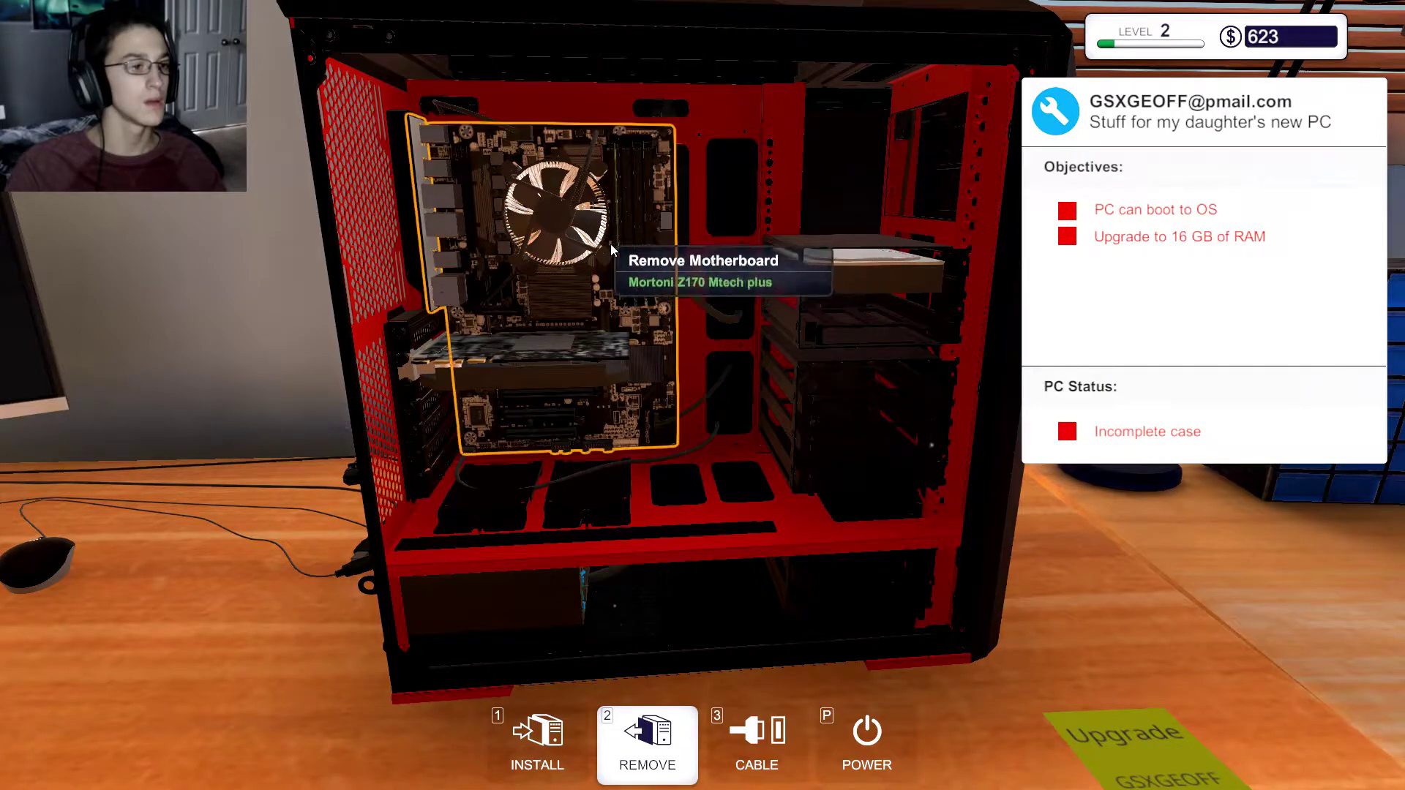
left_click(611, 242)
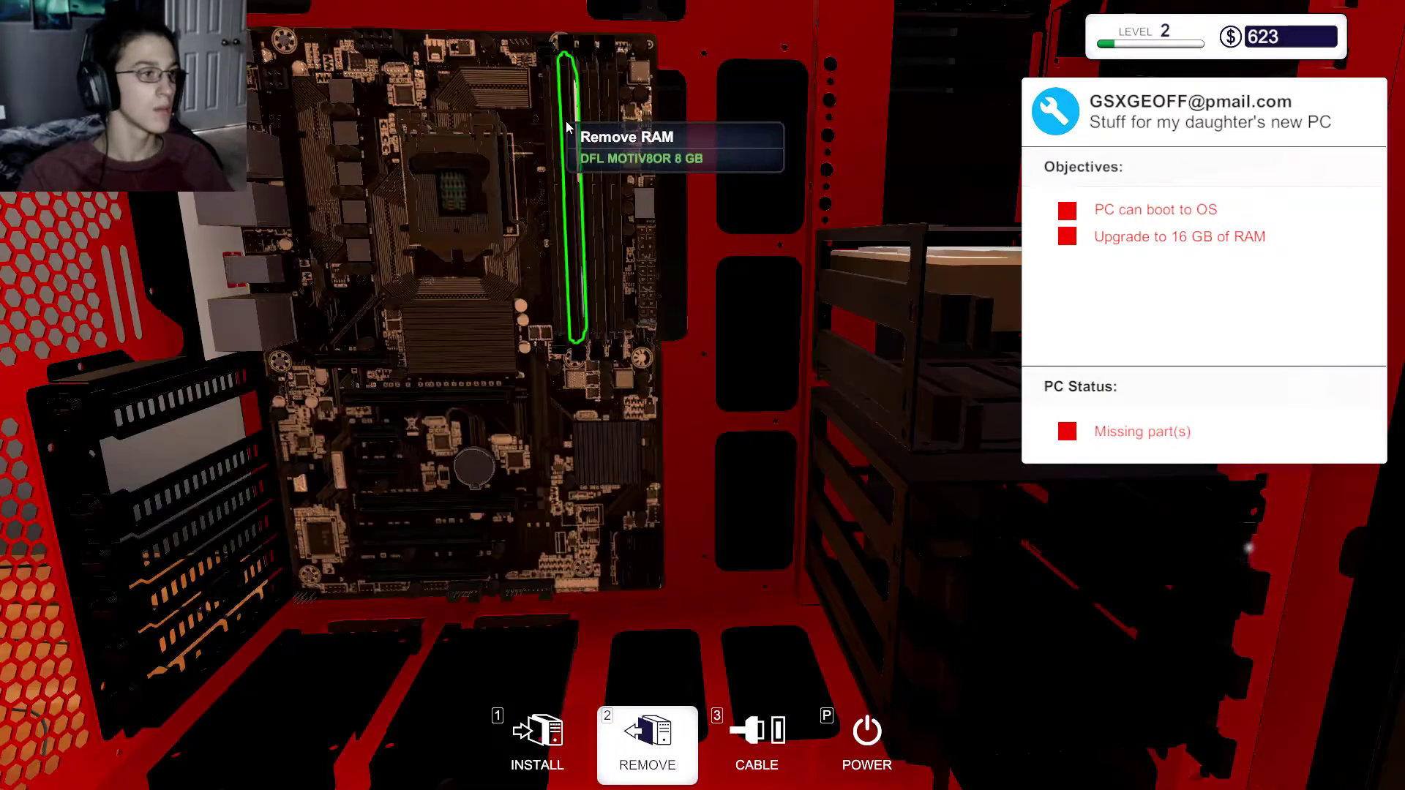
left_click(566, 122)
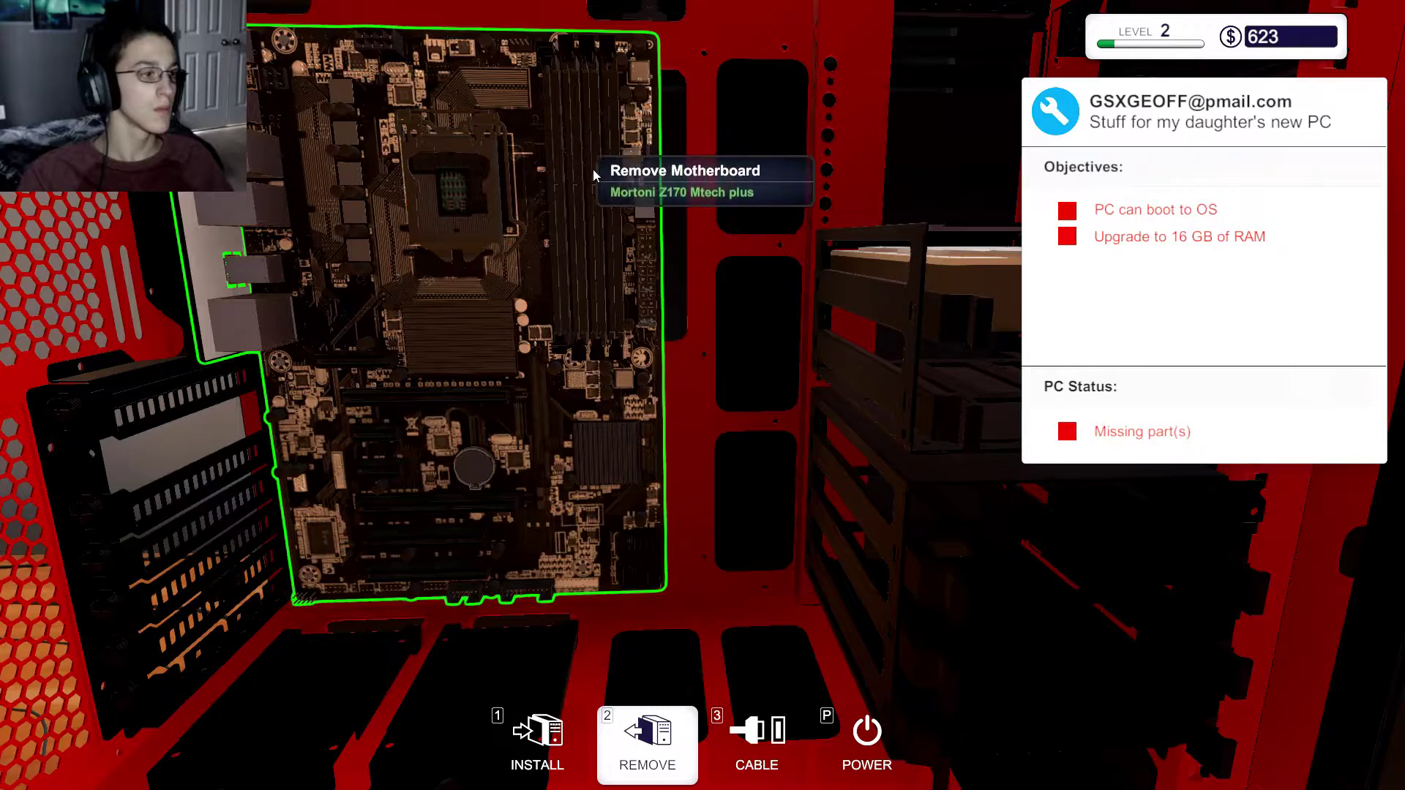
- Install two DFL MOTIV8OR 8 GB RAM sticks on the motherboard
left_click(538, 766)
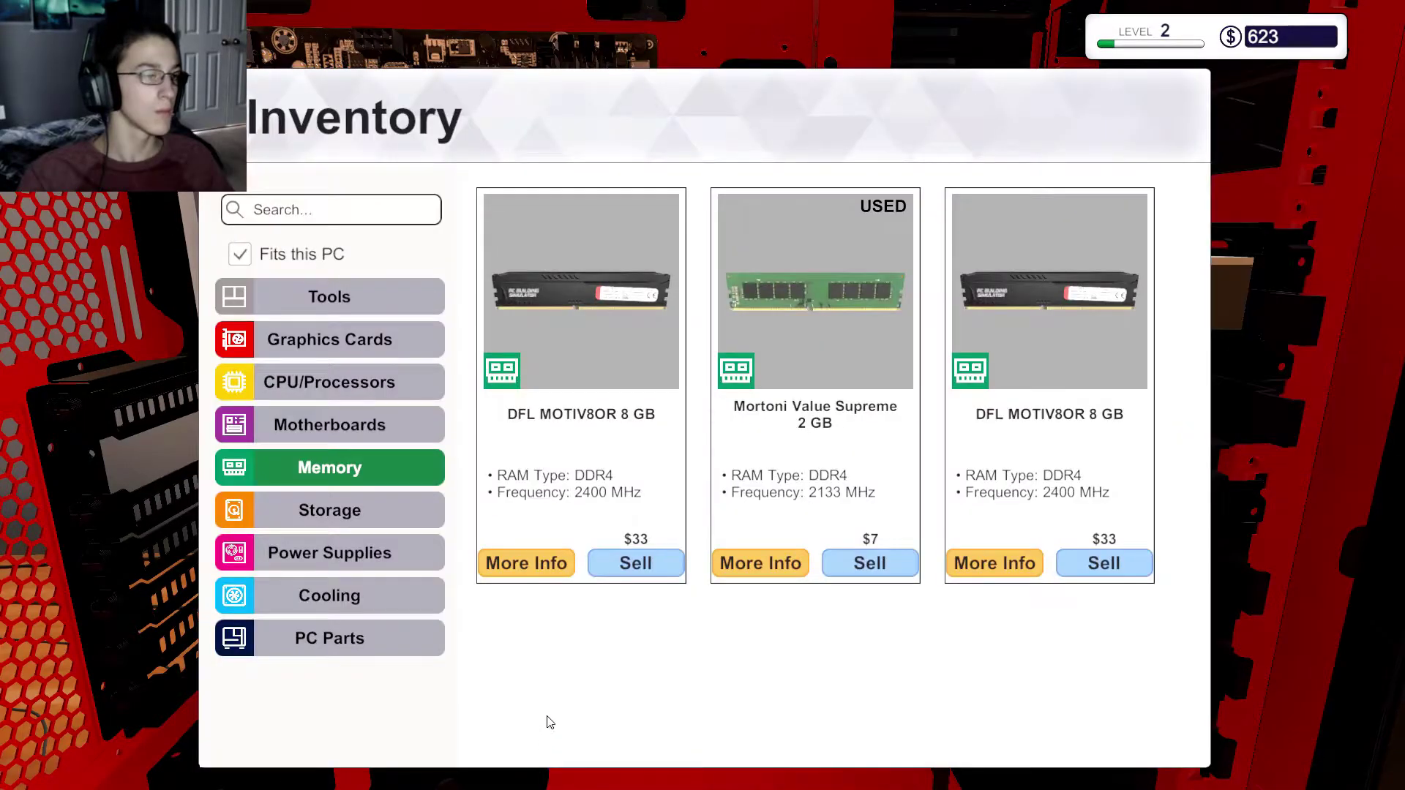
left_click(566, 307)
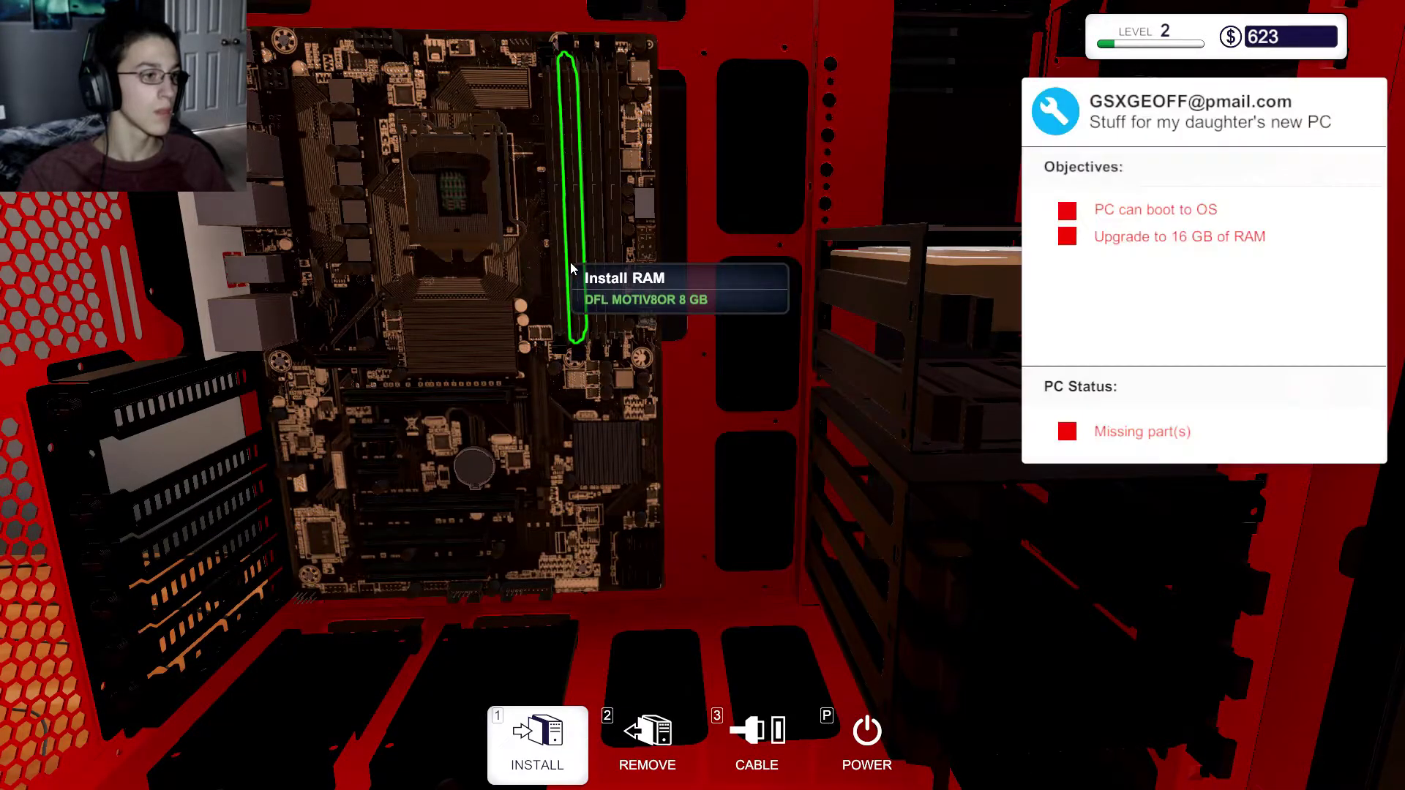
left_click(570, 269)
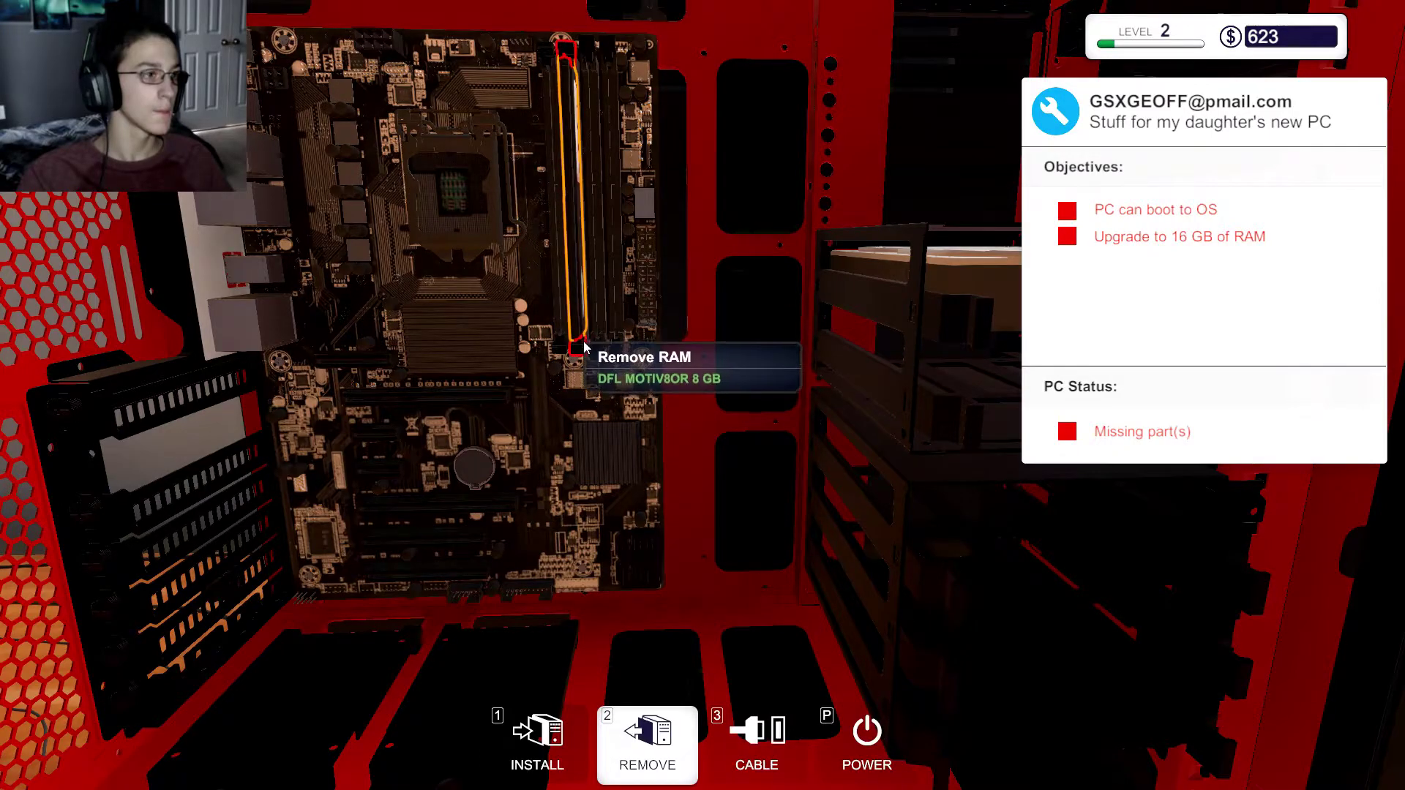
key("1")
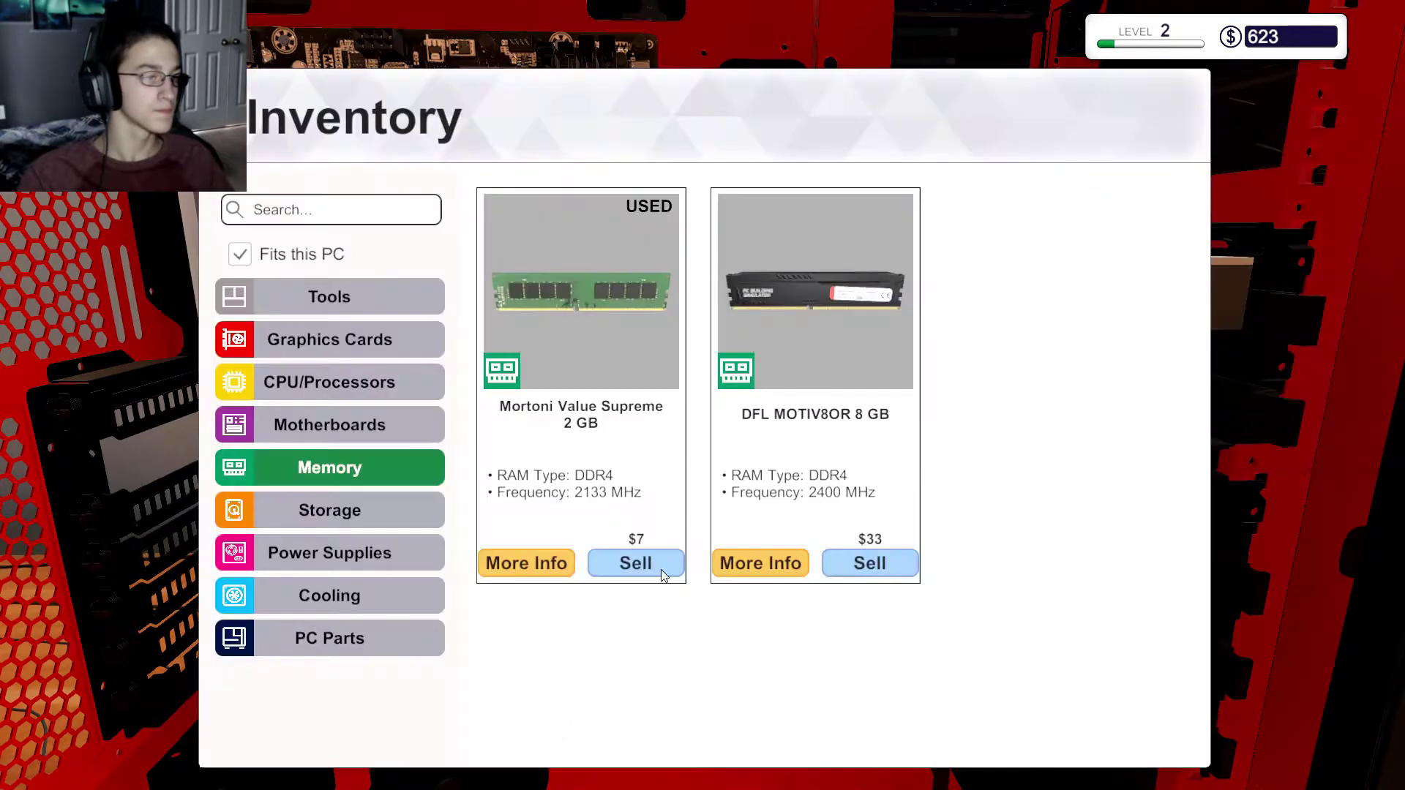
left_click(737, 318)
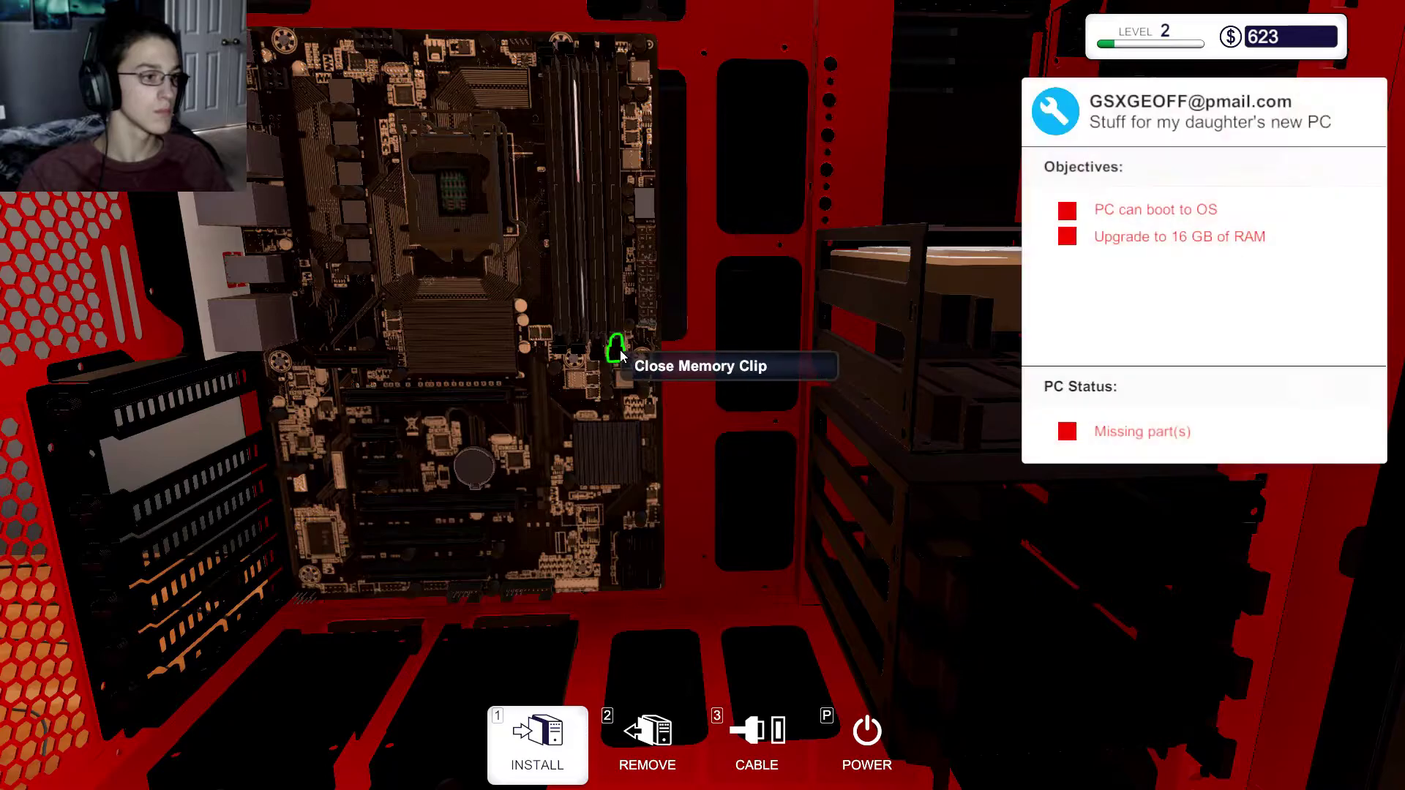
left_click(615, 241)
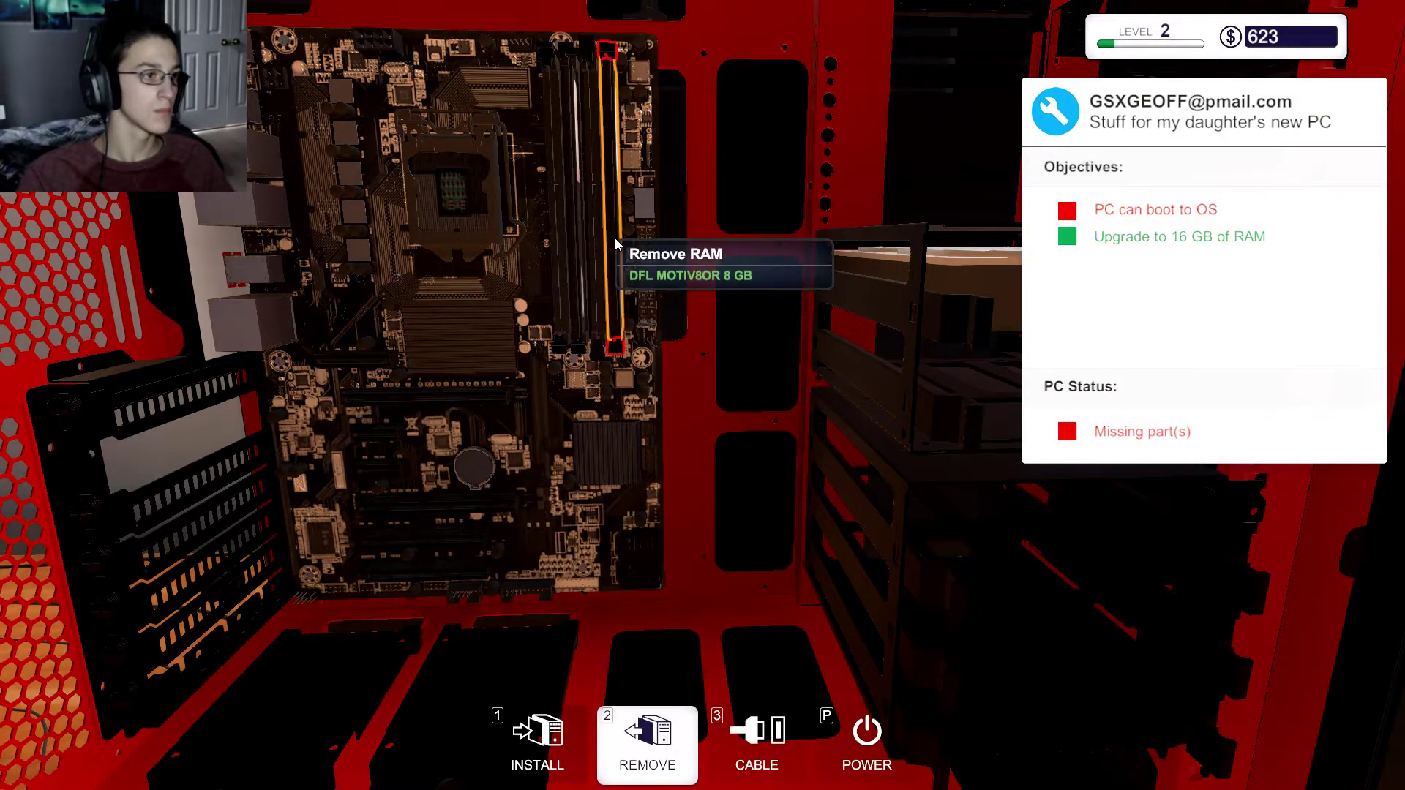
scroll(549, 362, "down", 3)
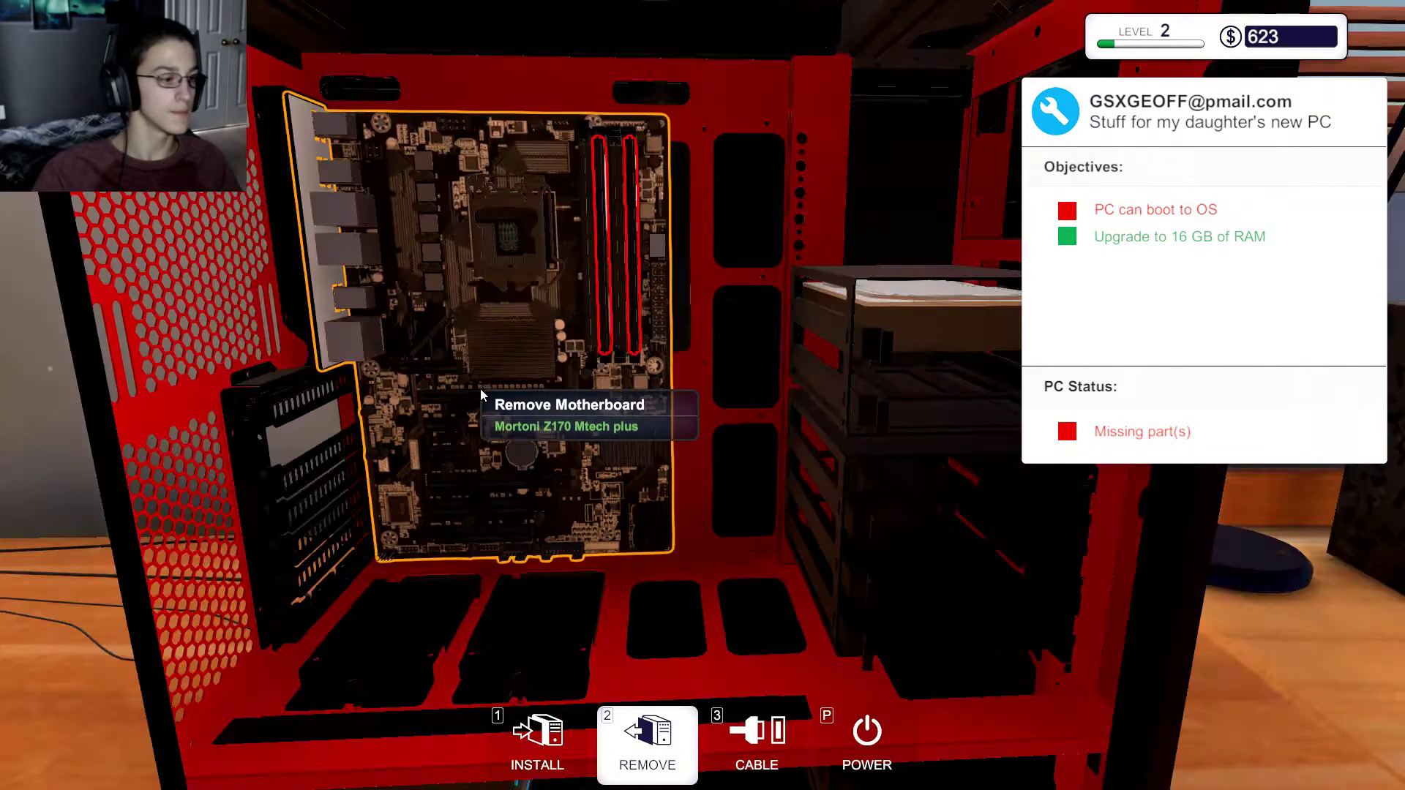
- Select the Intel Pentium G4520 from the inventory's processors
left_click(548, 754)
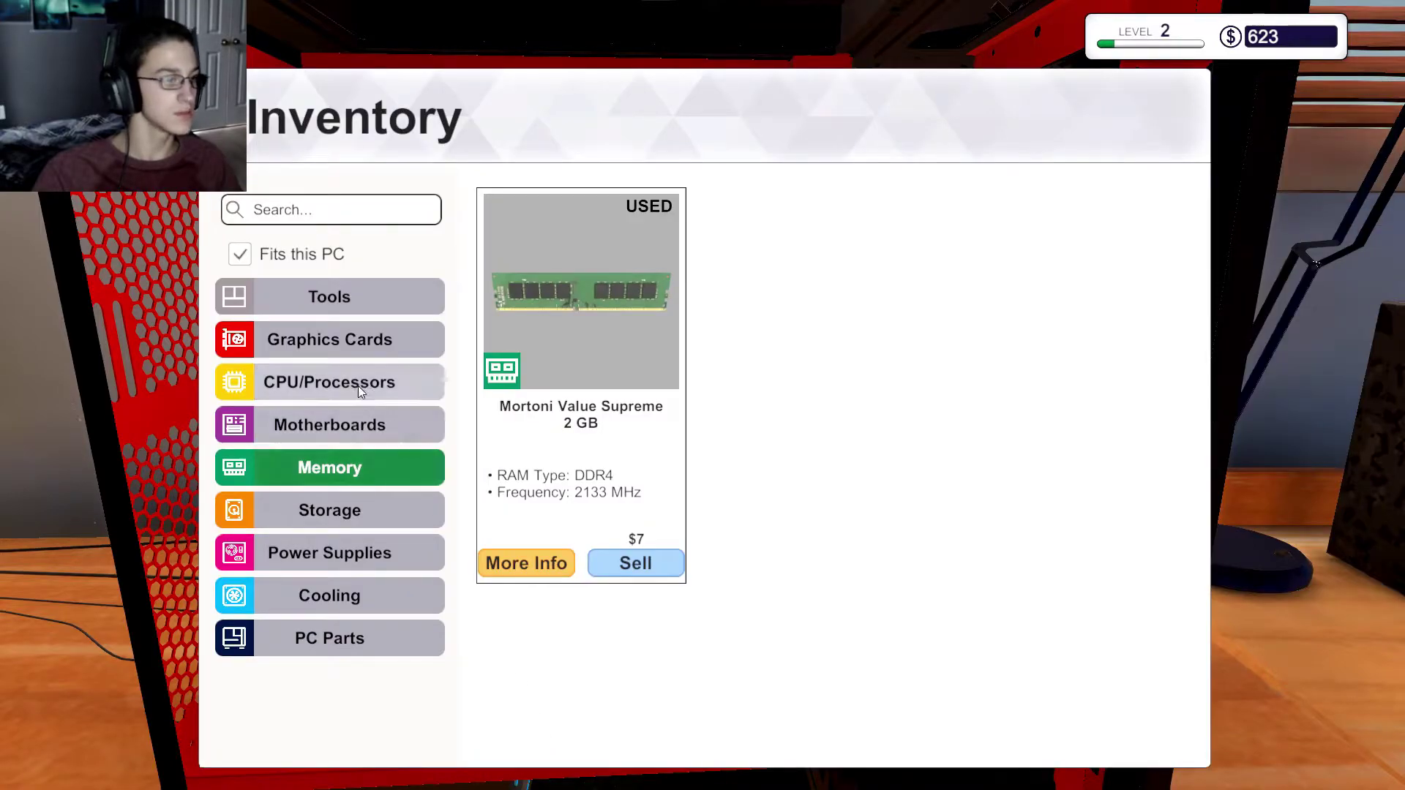
left_click(330, 382)
left_click(639, 300)
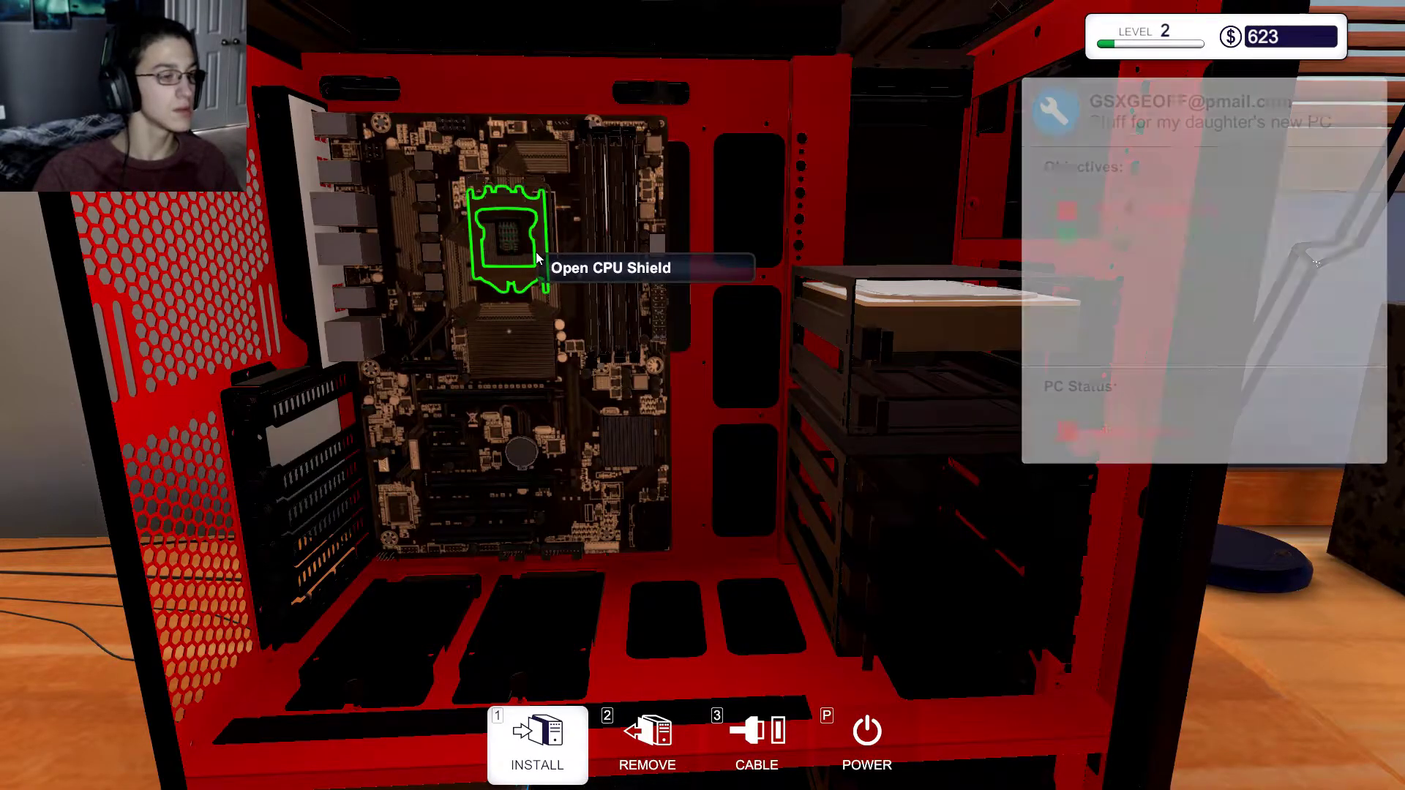
scroll(507, 269, "up", 3)
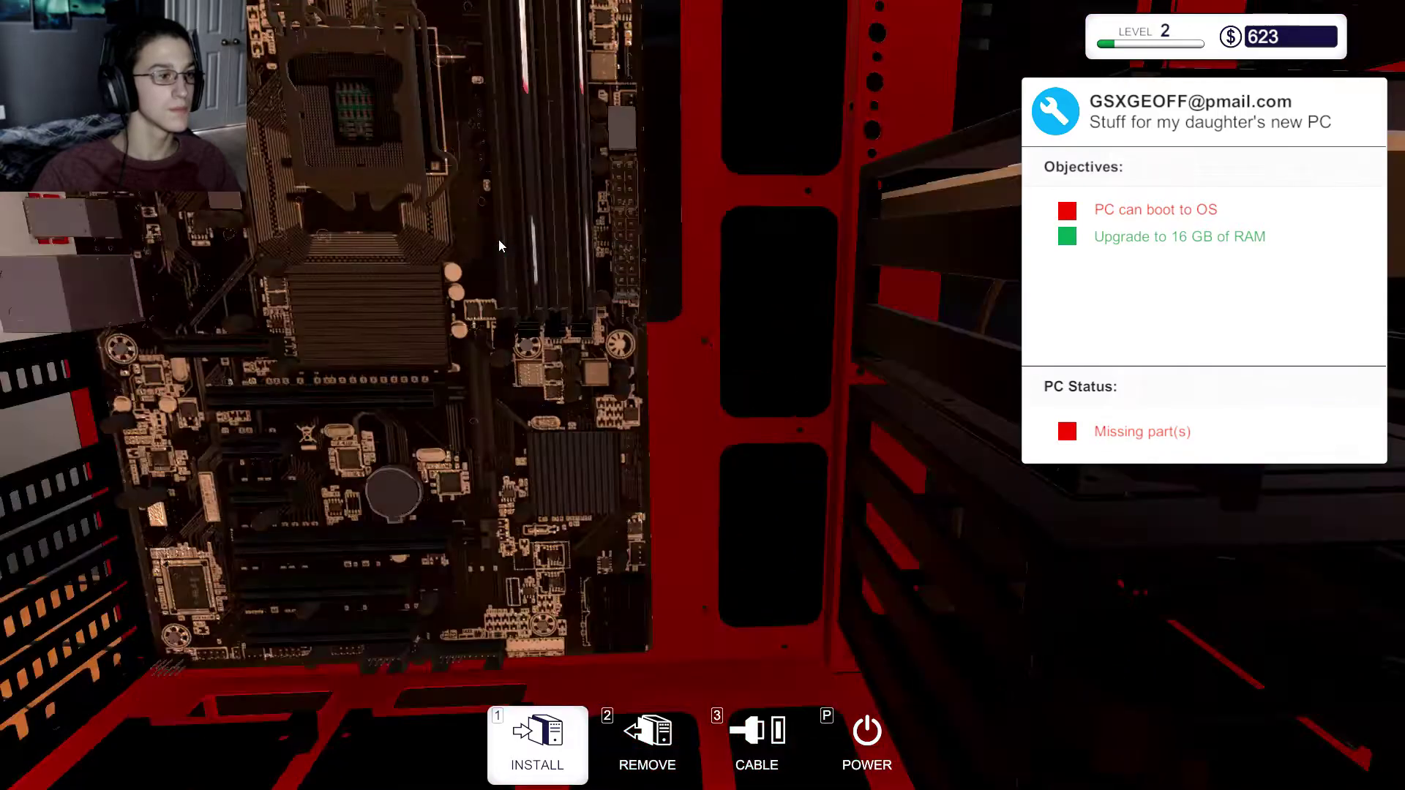
scroll(446, 174, "down", 2)
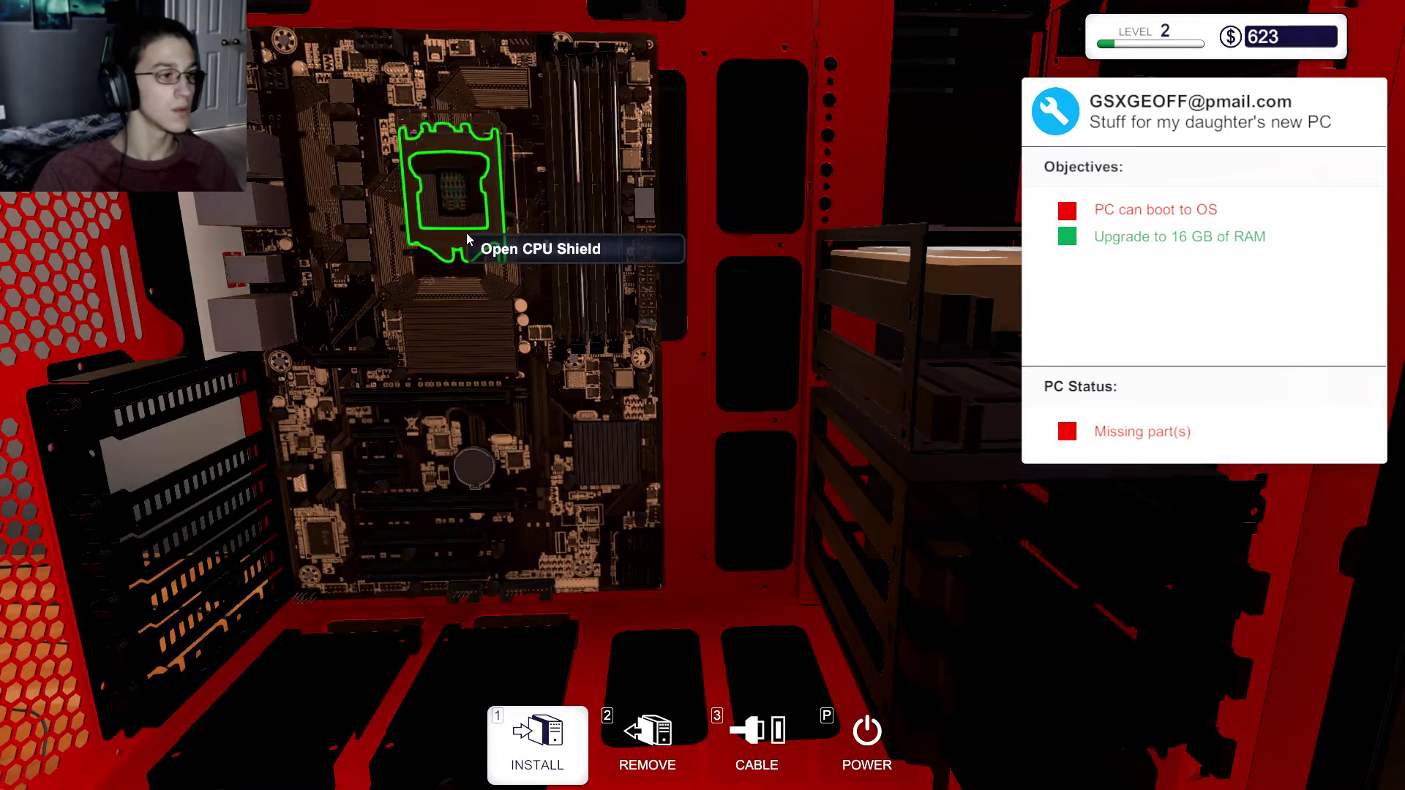
- Seat the Intel Pentium G4520 in the socket and close the CPU shield over it
left_click(464, 236)
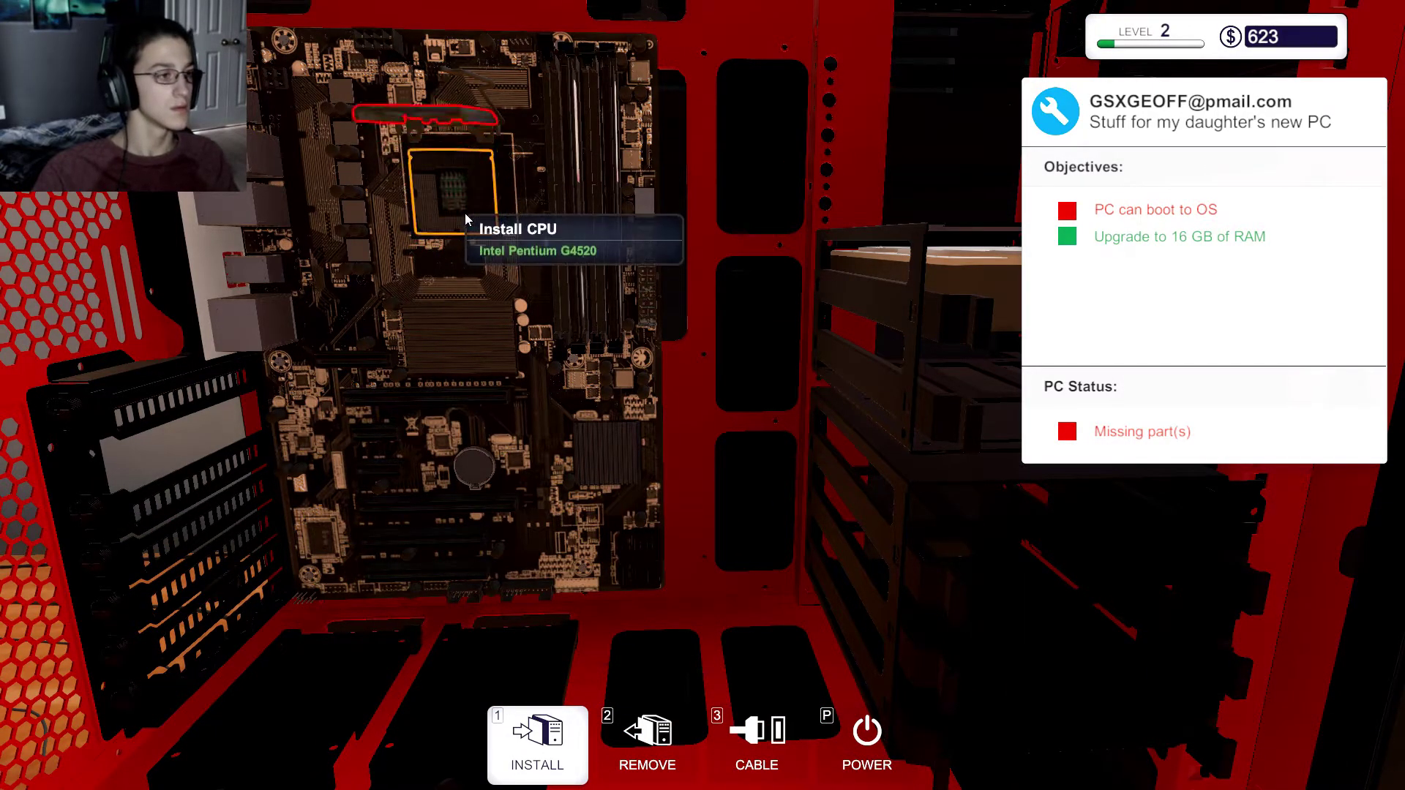
left_click(466, 195)
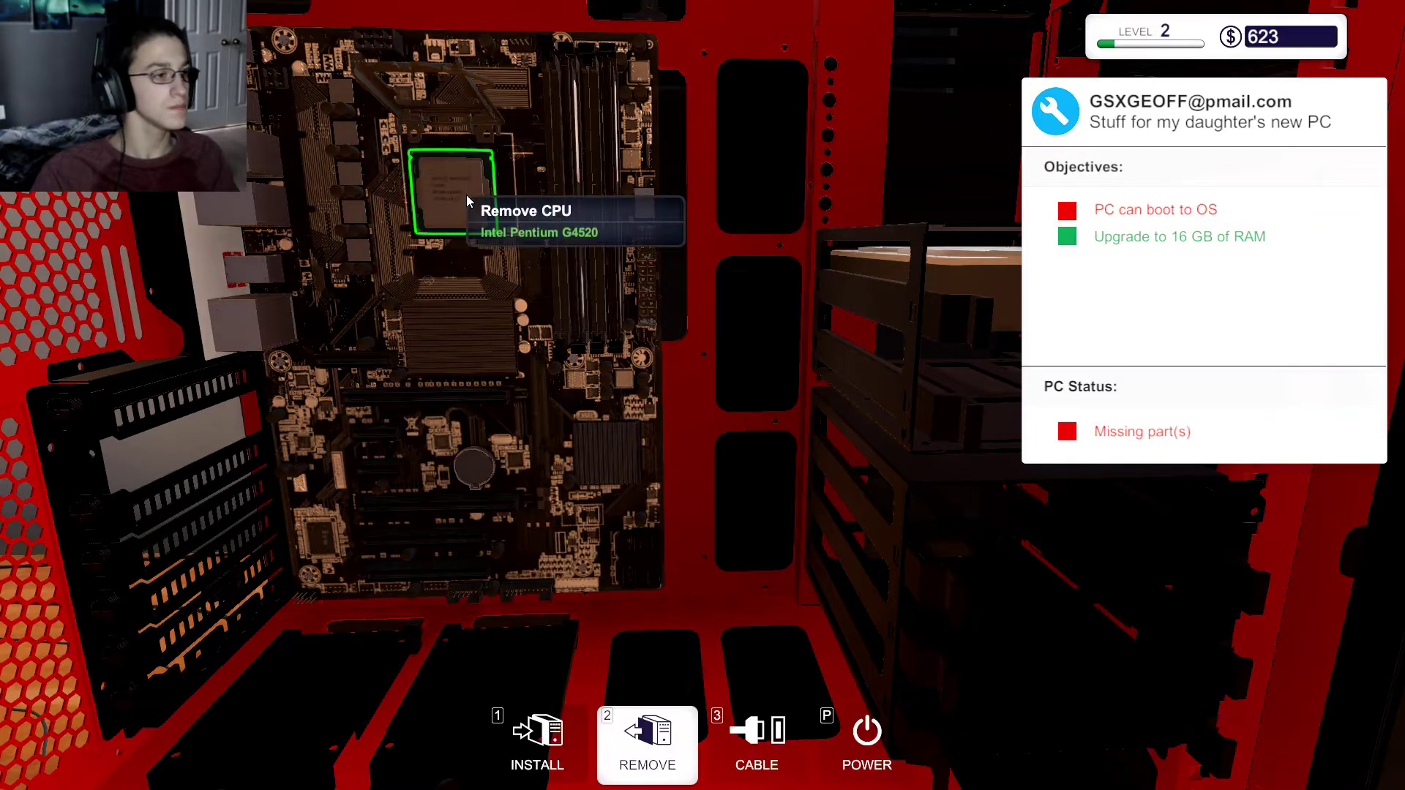
left_click(474, 115)
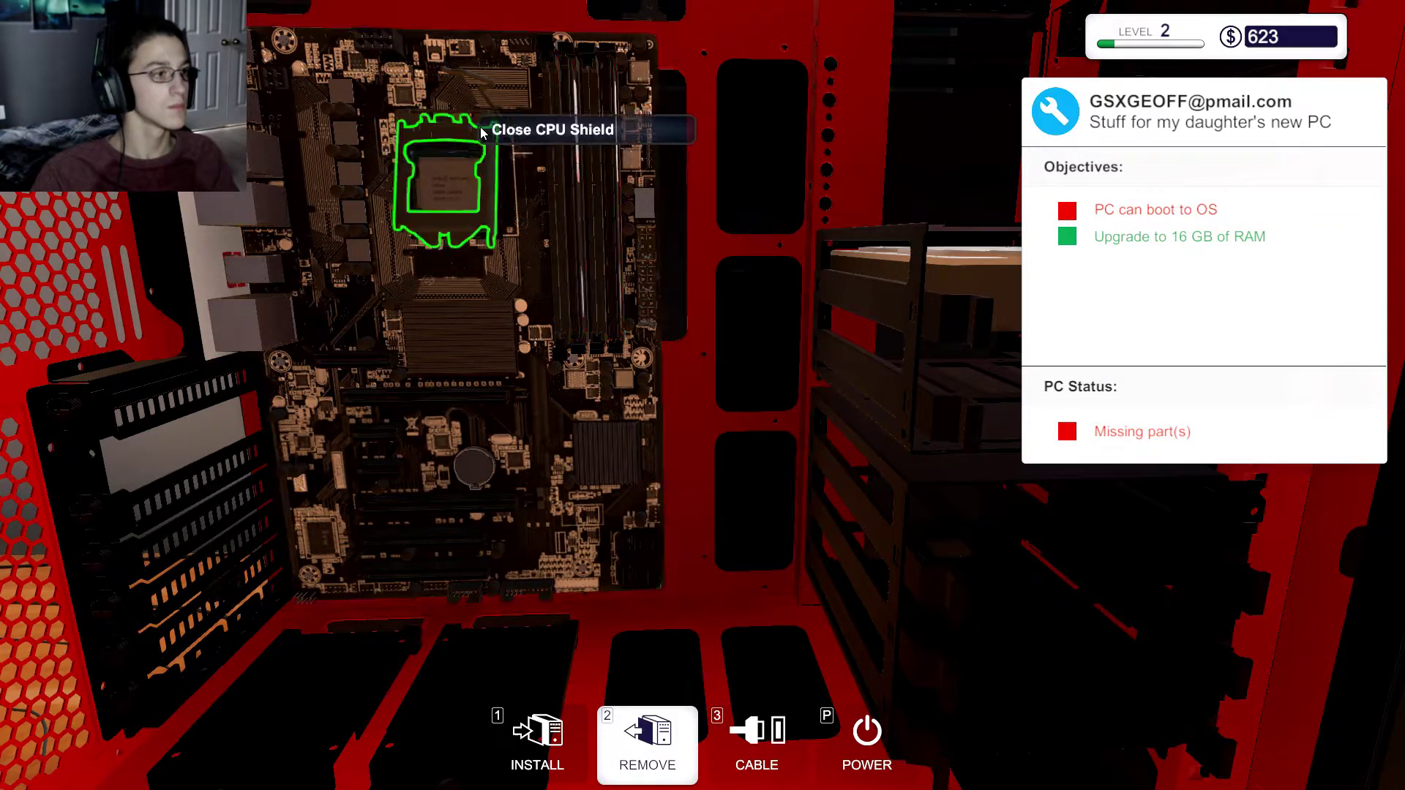
left_click(478, 121)
- Install the GTX 750 Ti graphics card in the motherboard slot
left_click(537, 735)
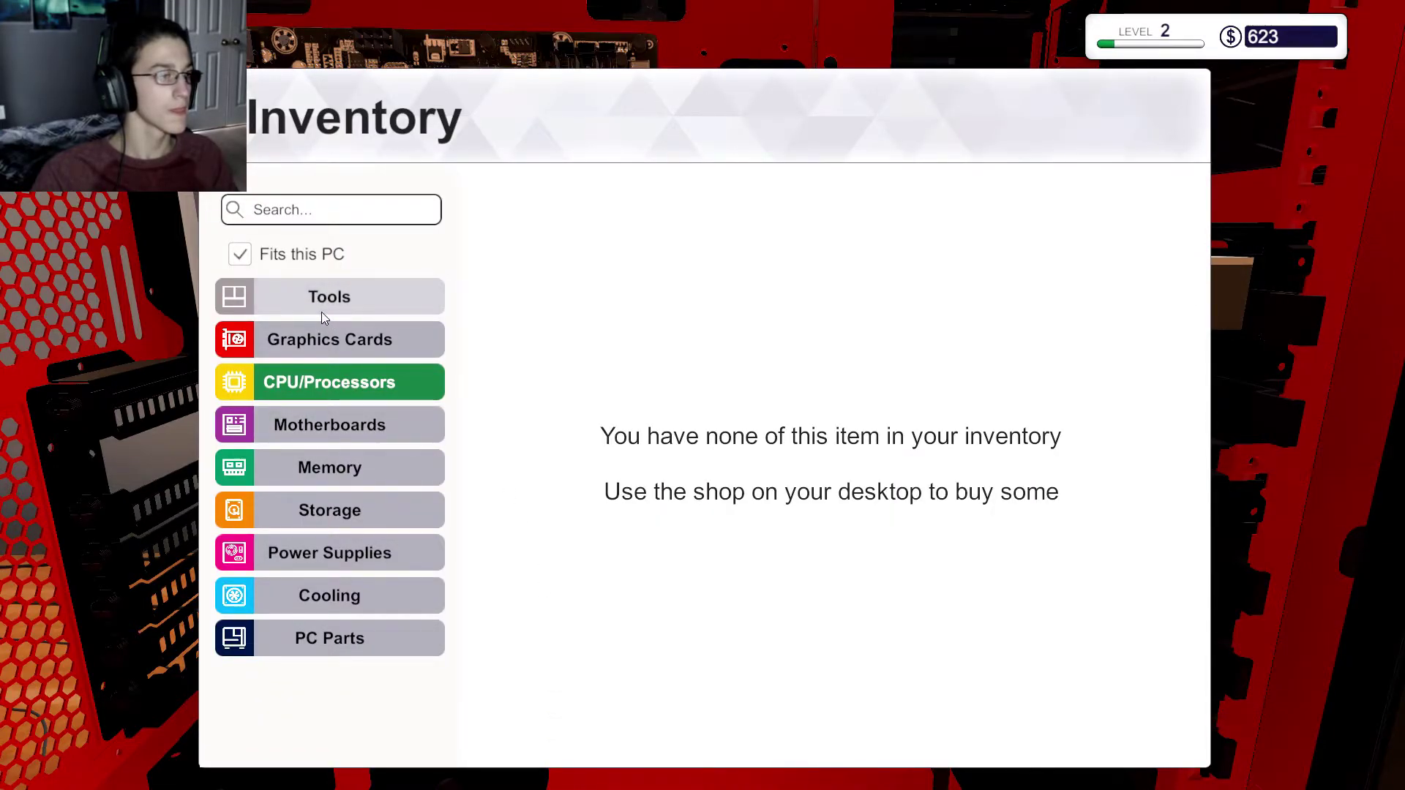
left_click(343, 336)
left_click(530, 364)
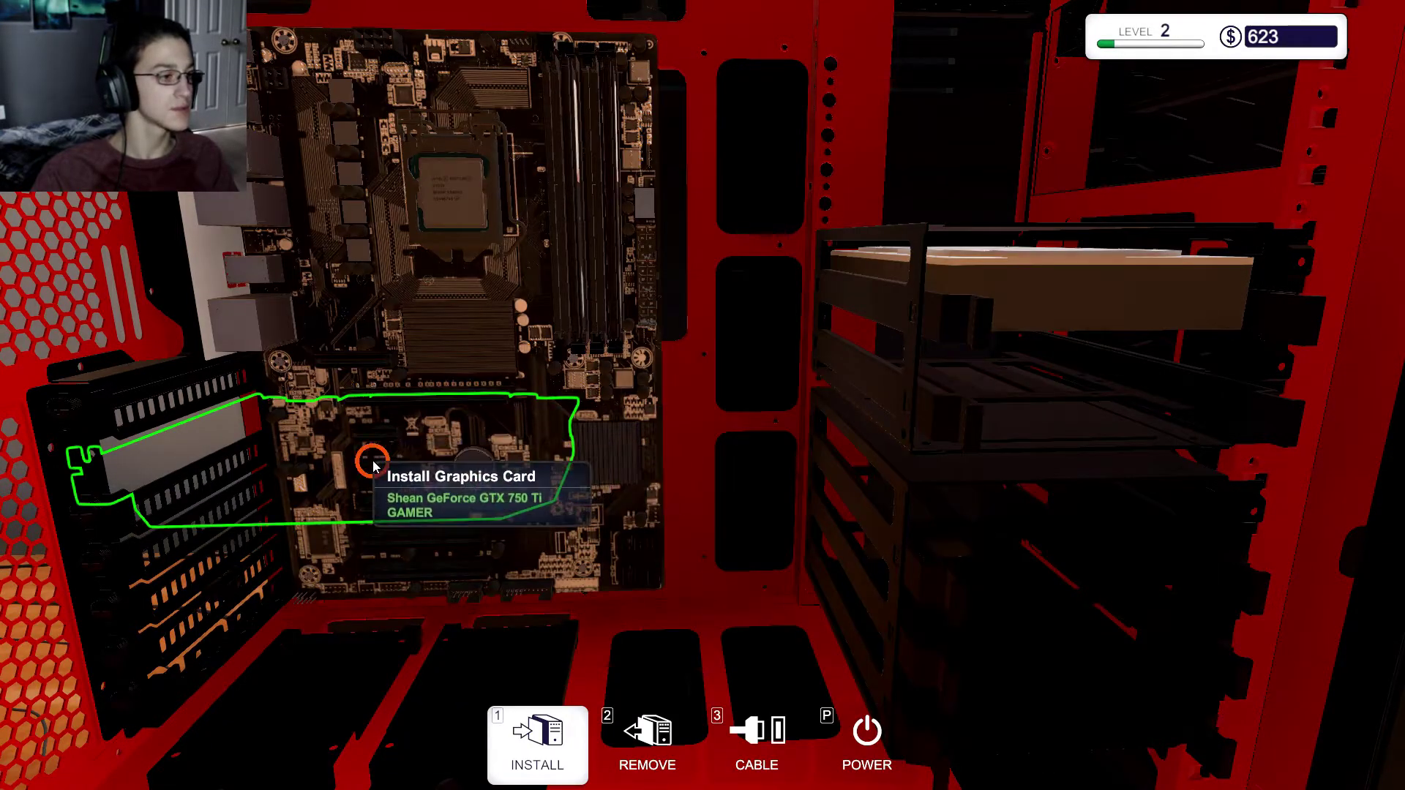
left_click(373, 445)
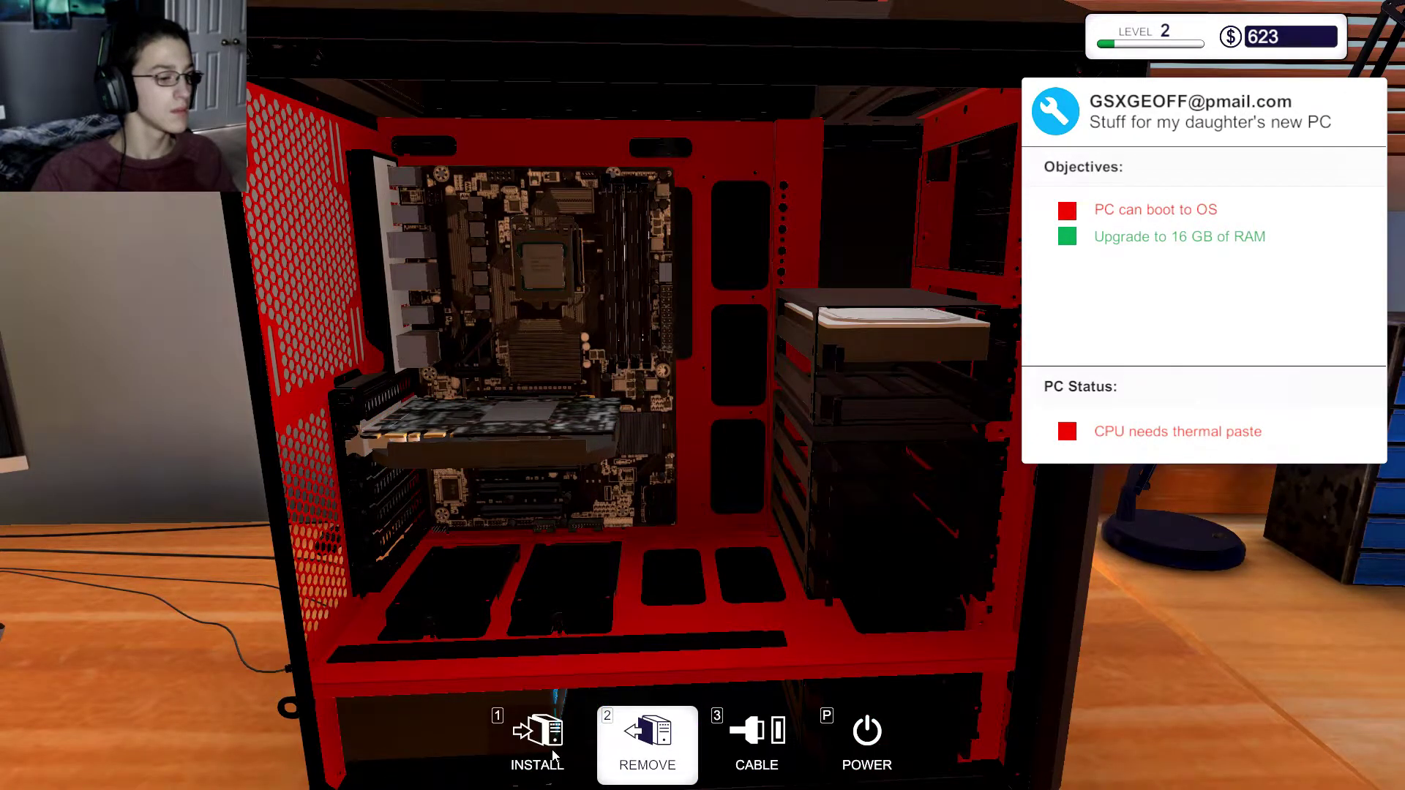
- Browse the inventory categories until the Cooling parts are showing
left_click(551, 756)
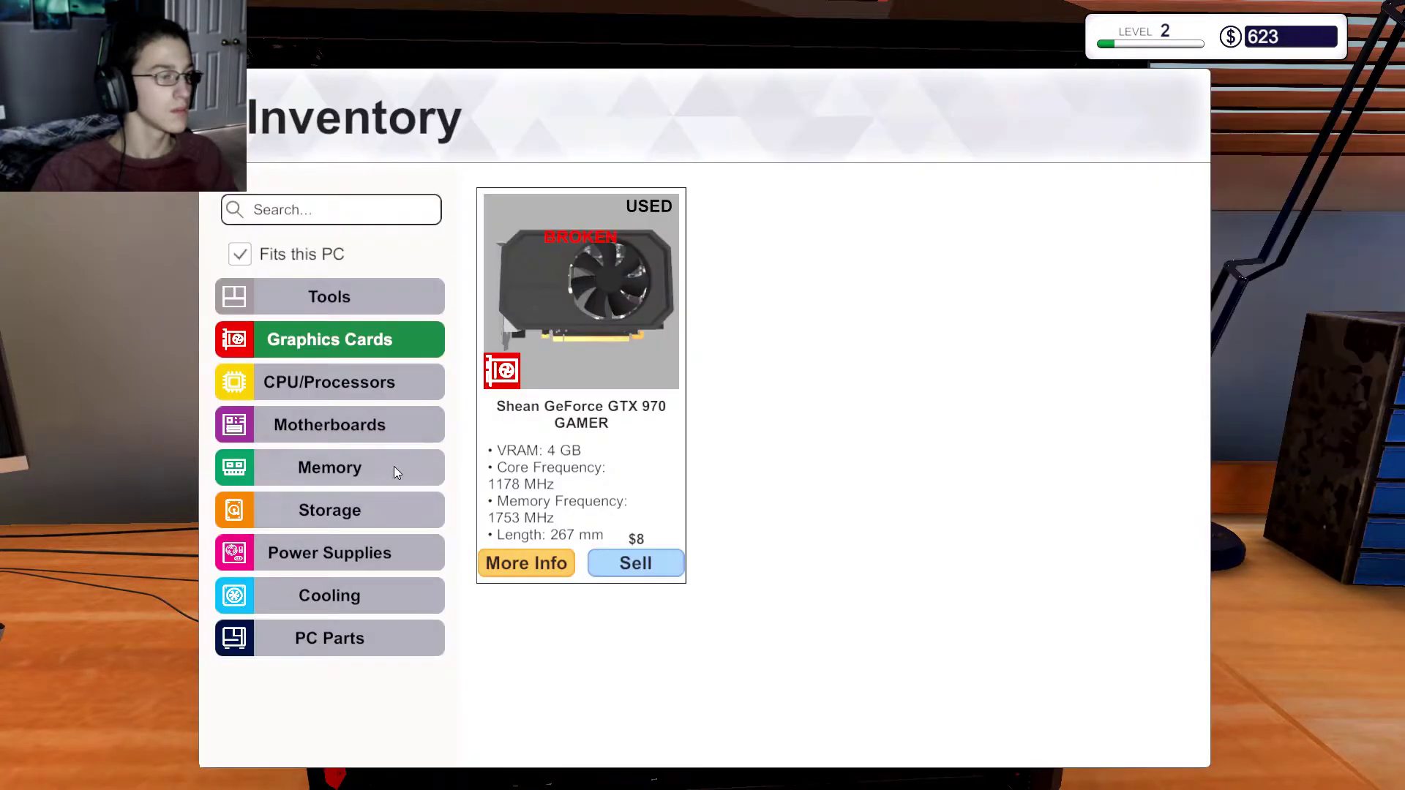
left_click(307, 427)
left_click(314, 379)
left_click(350, 309)
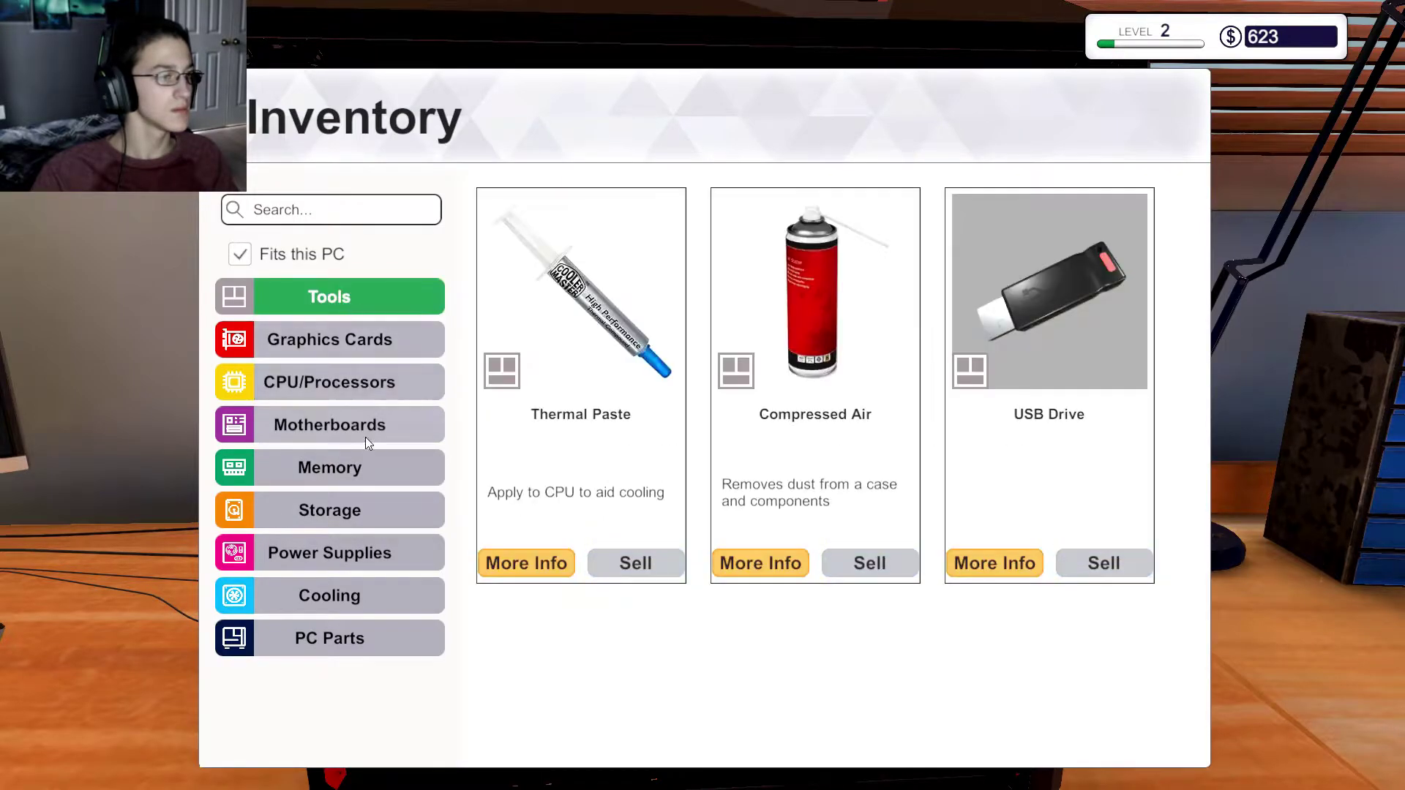
left_click(392, 502)
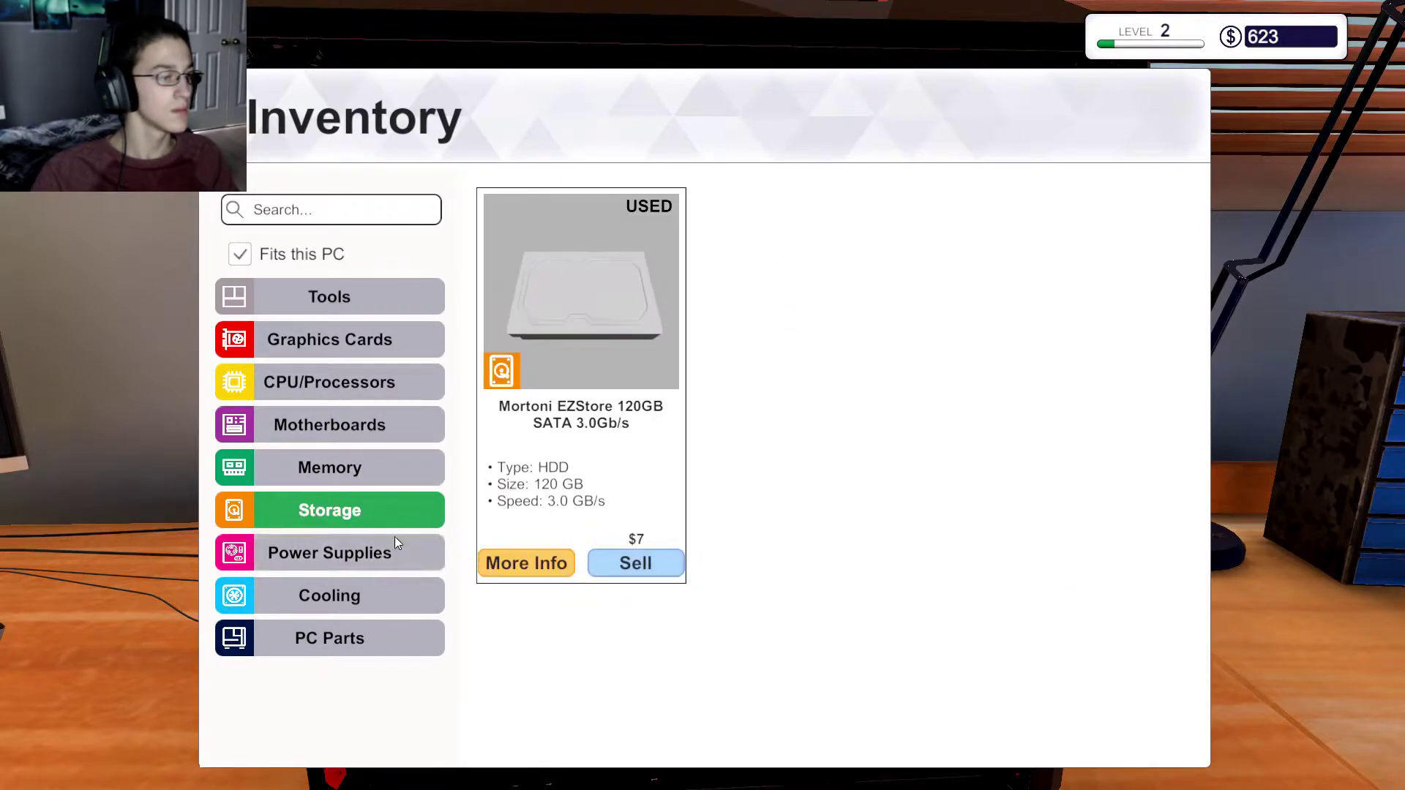
left_click(395, 554)
left_click(376, 500)
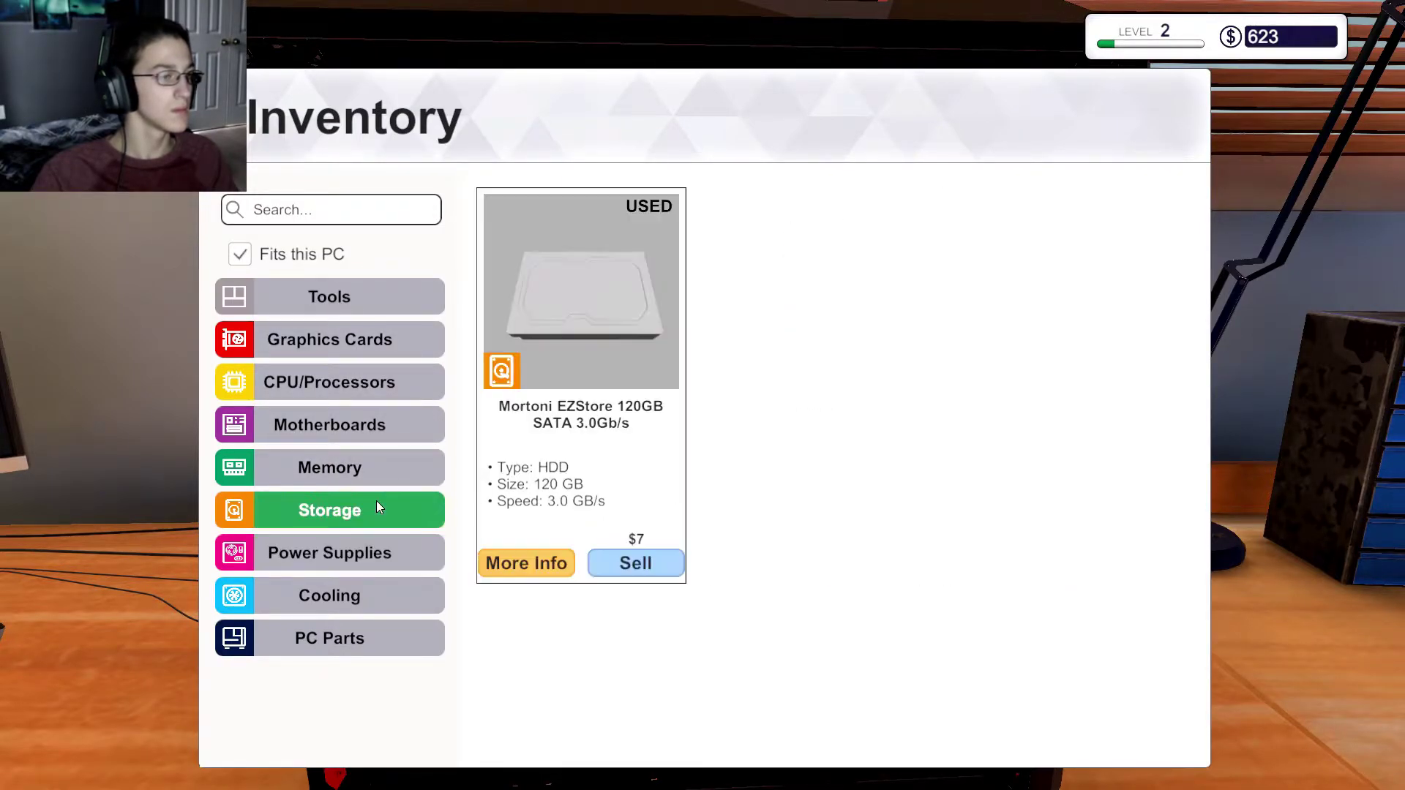
left_click(404, 561)
left_click(403, 593)
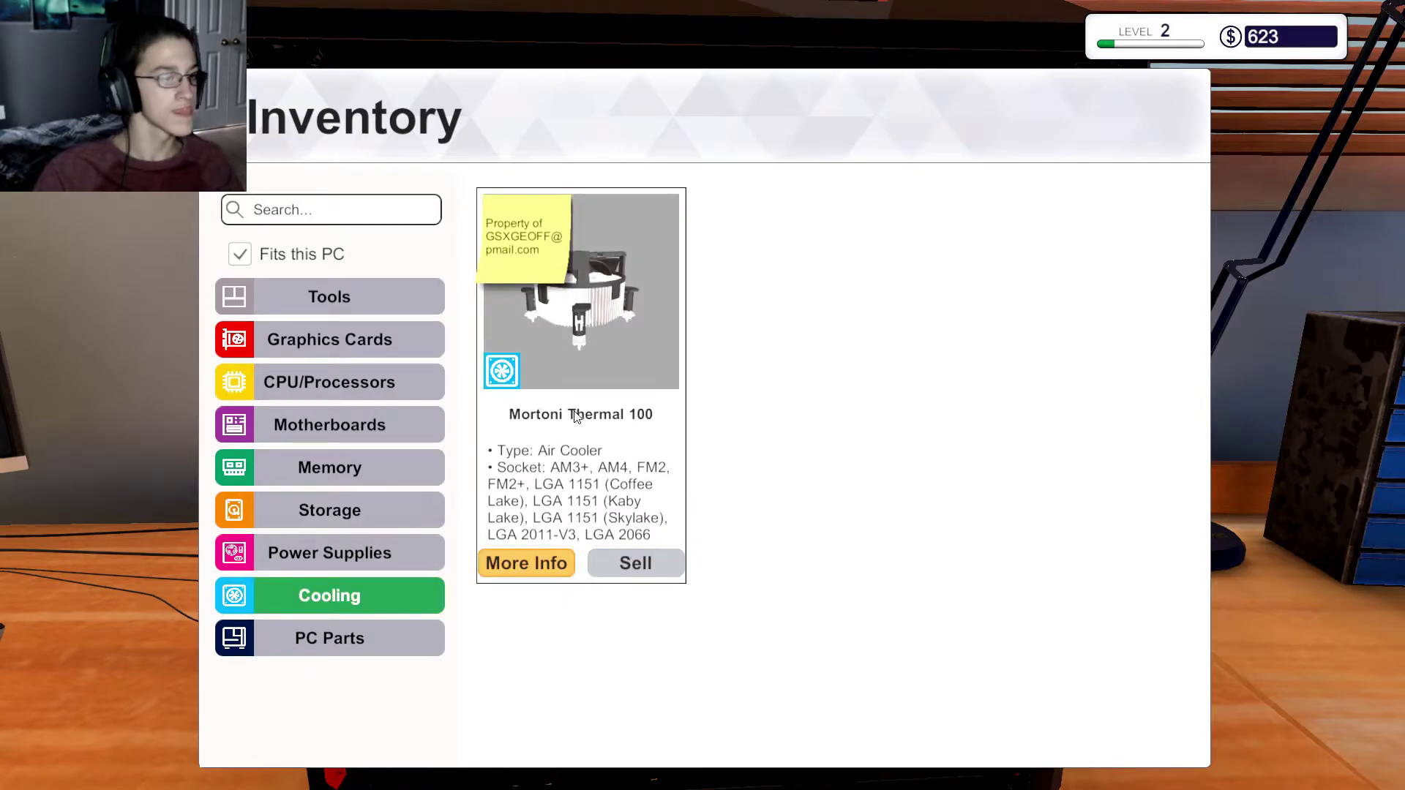
- Mount the Mortoni Thermal 100 cooler on the CPU, then take it back off
left_click(575, 378)
left_click(559, 288)
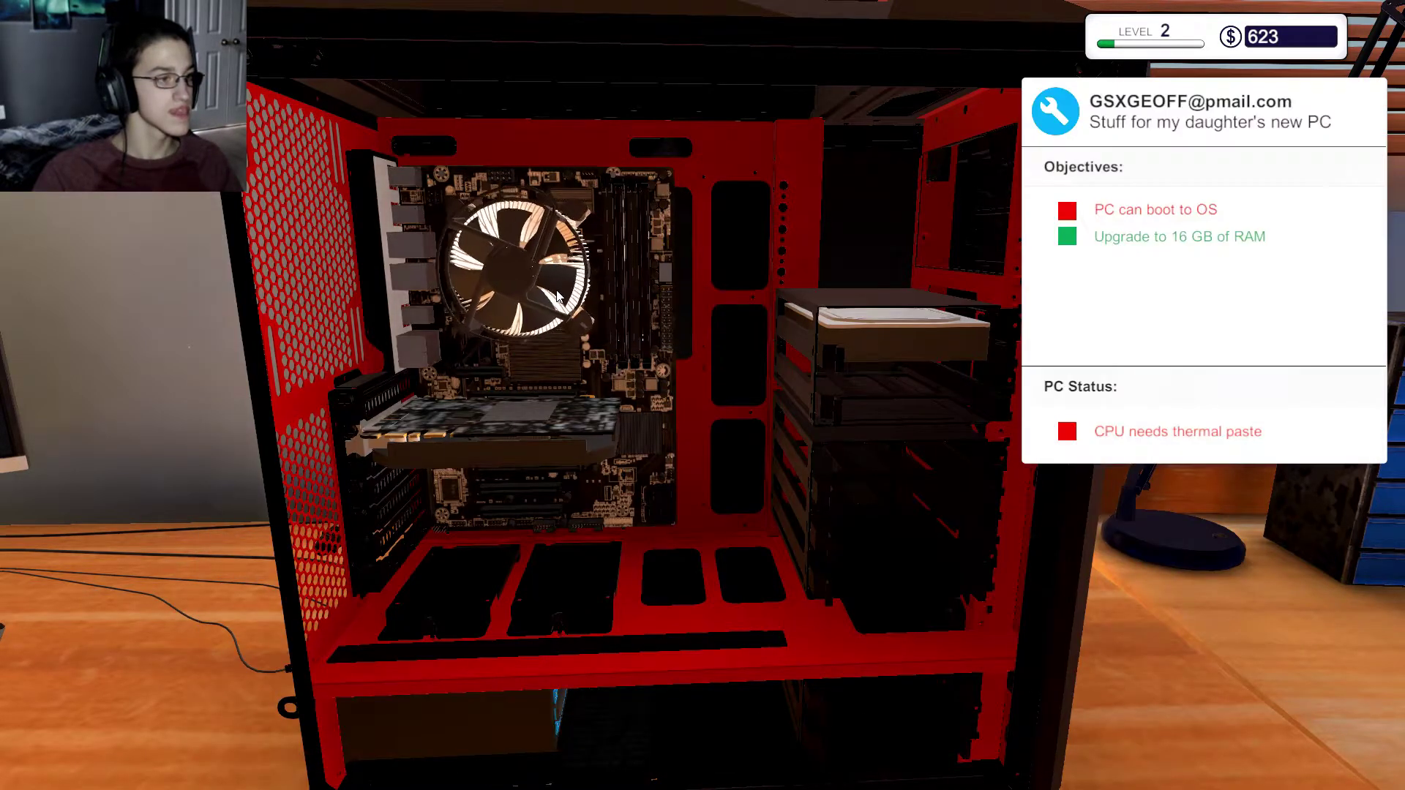
key("2")
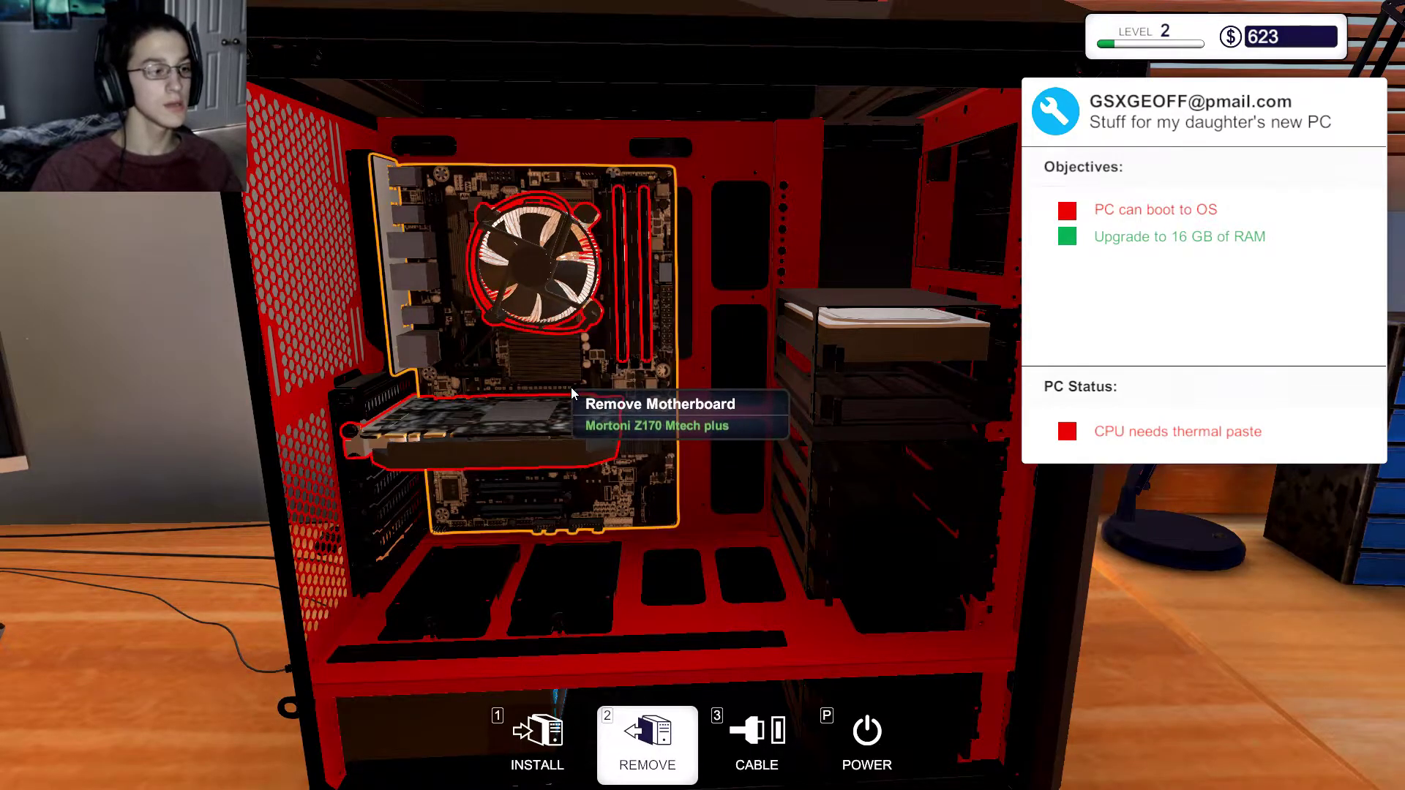
key("Escape")
left_click(703, 396)
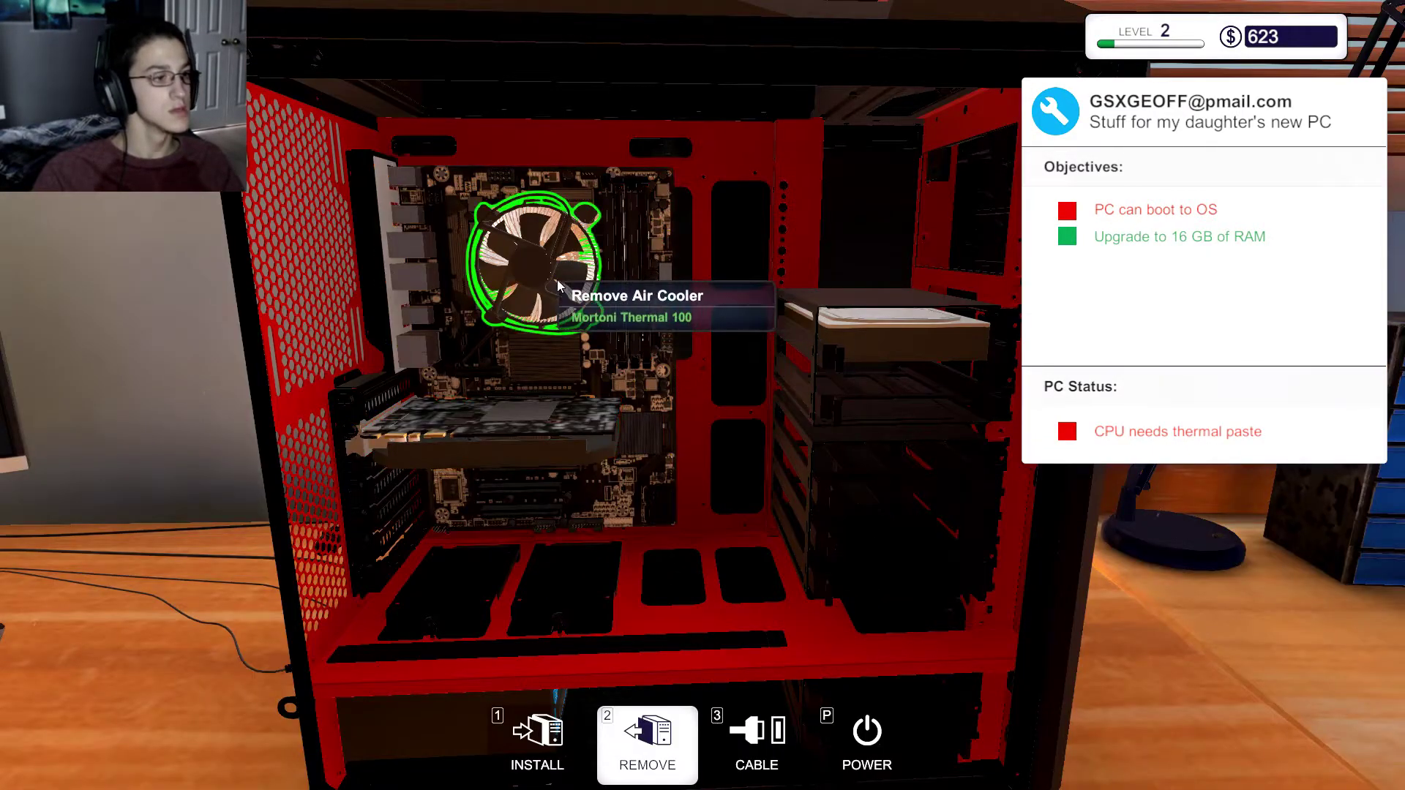
left_click(554, 291)
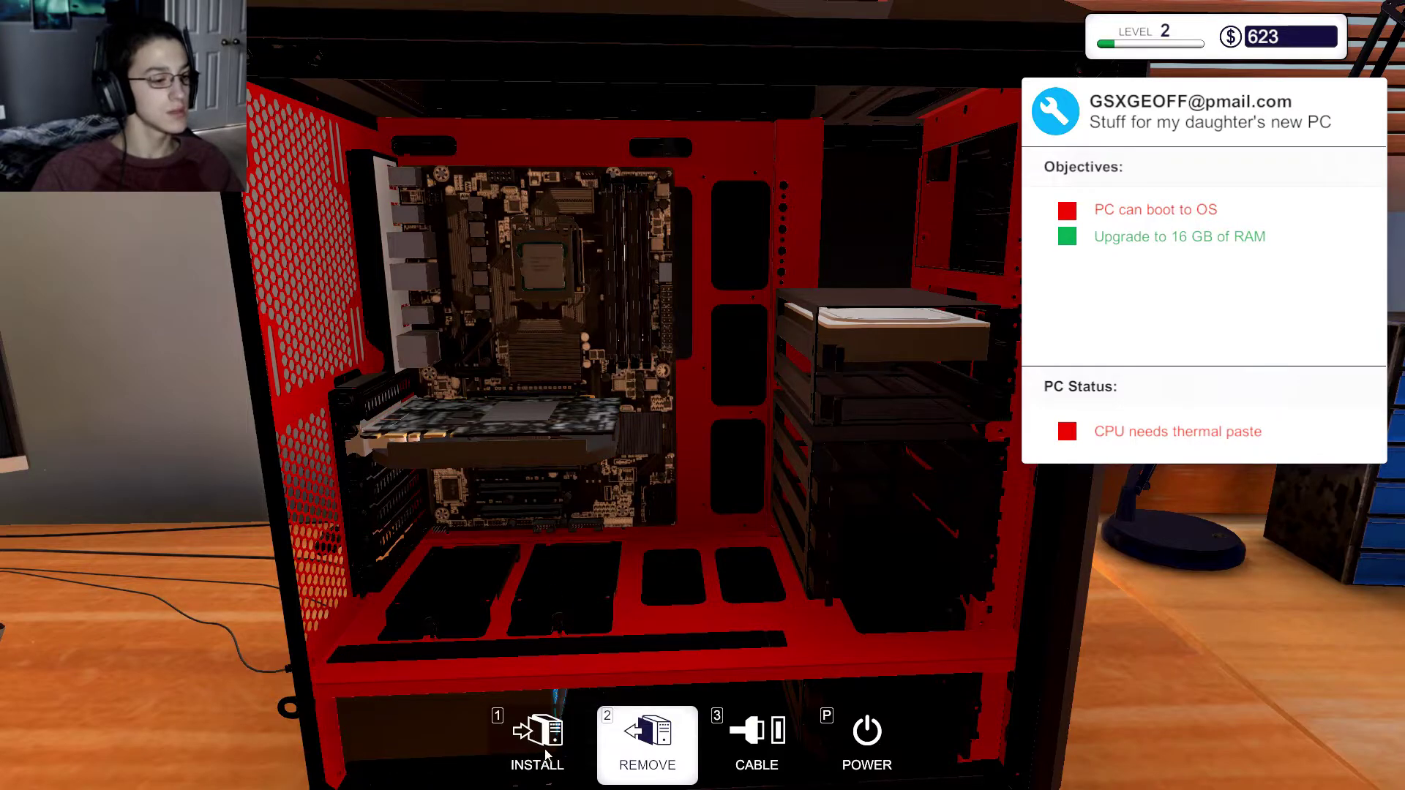
- Apply thermal paste from the Tools inventory to the Pentium CPU
left_click(537, 746)
left_click(613, 400)
left_click(540, 263)
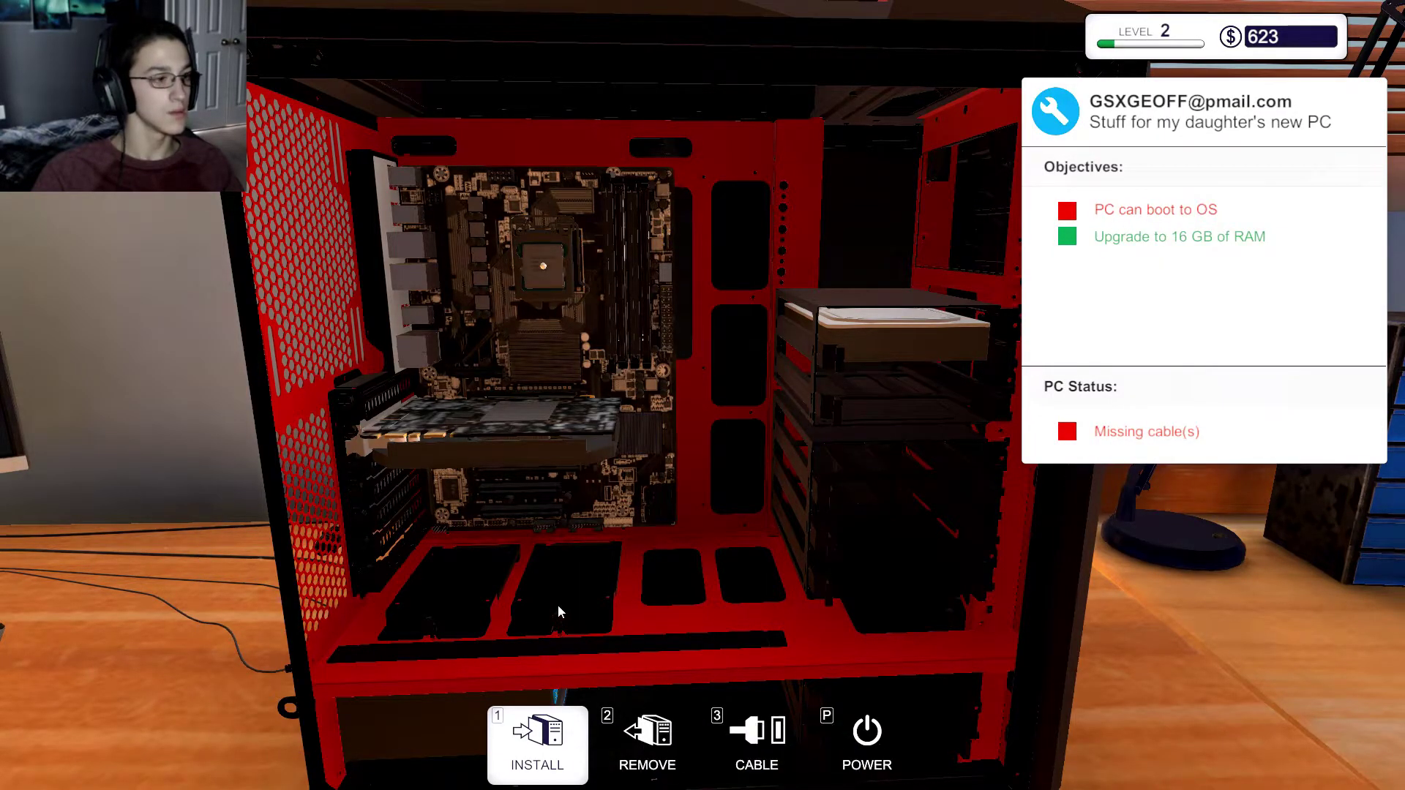
key("Escape")
left_click(701, 395)
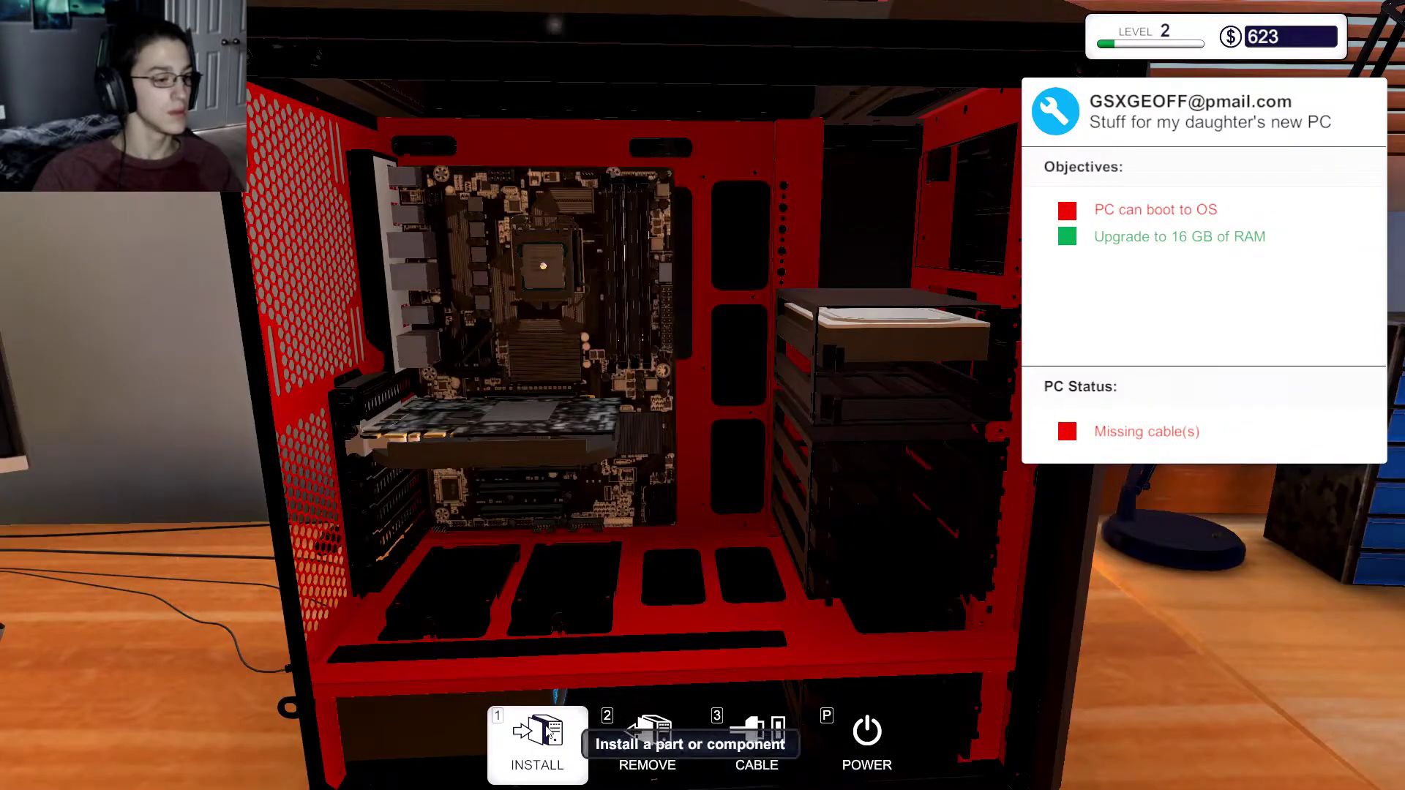
- Remount the Mortoni Thermal 100 cooler on the CPU
left_click(537, 741)
left_click(365, 595)
left_click(585, 273)
left_click(543, 267)
- Connect the cooler fan, top board header, motherboard power and hard drive cables
key("3")
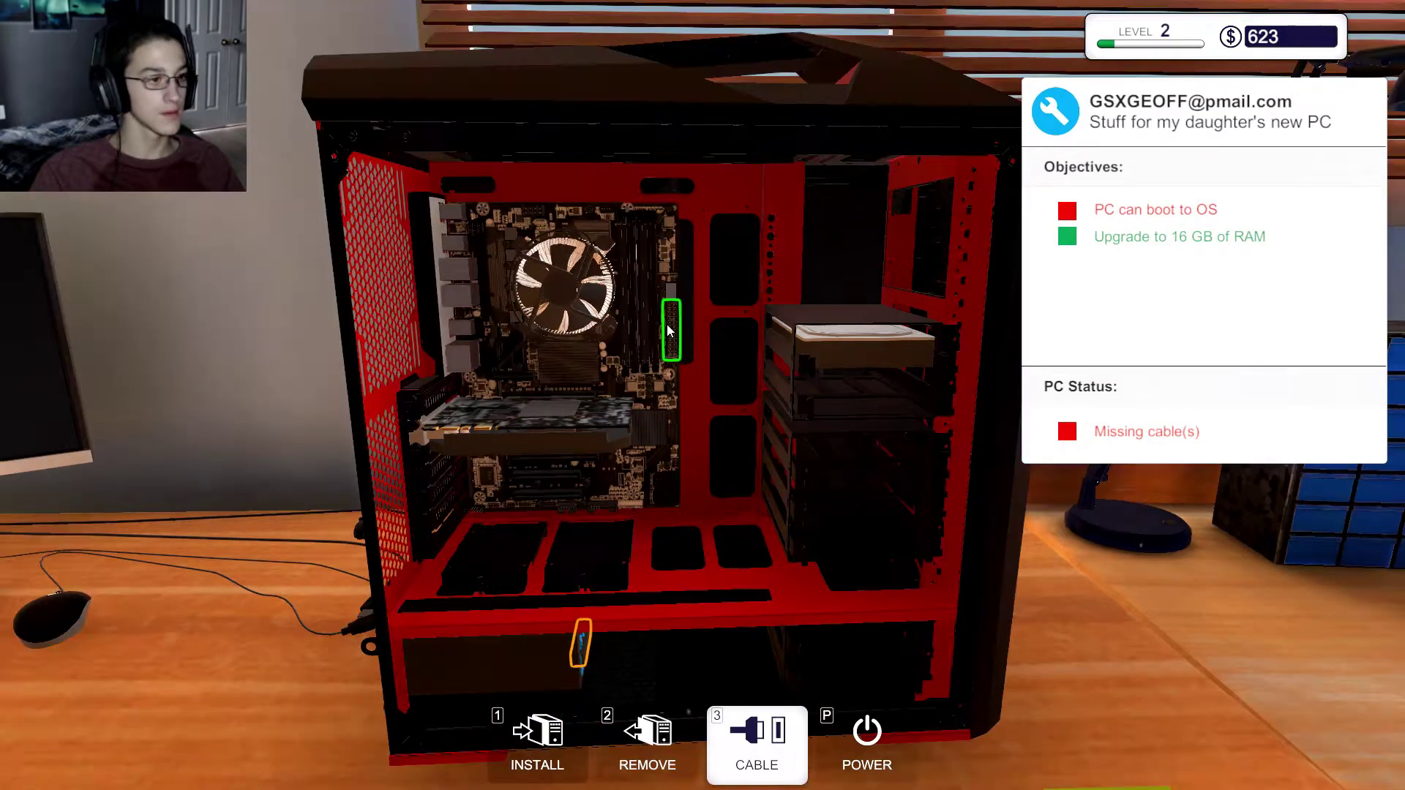
left_click(581, 644)
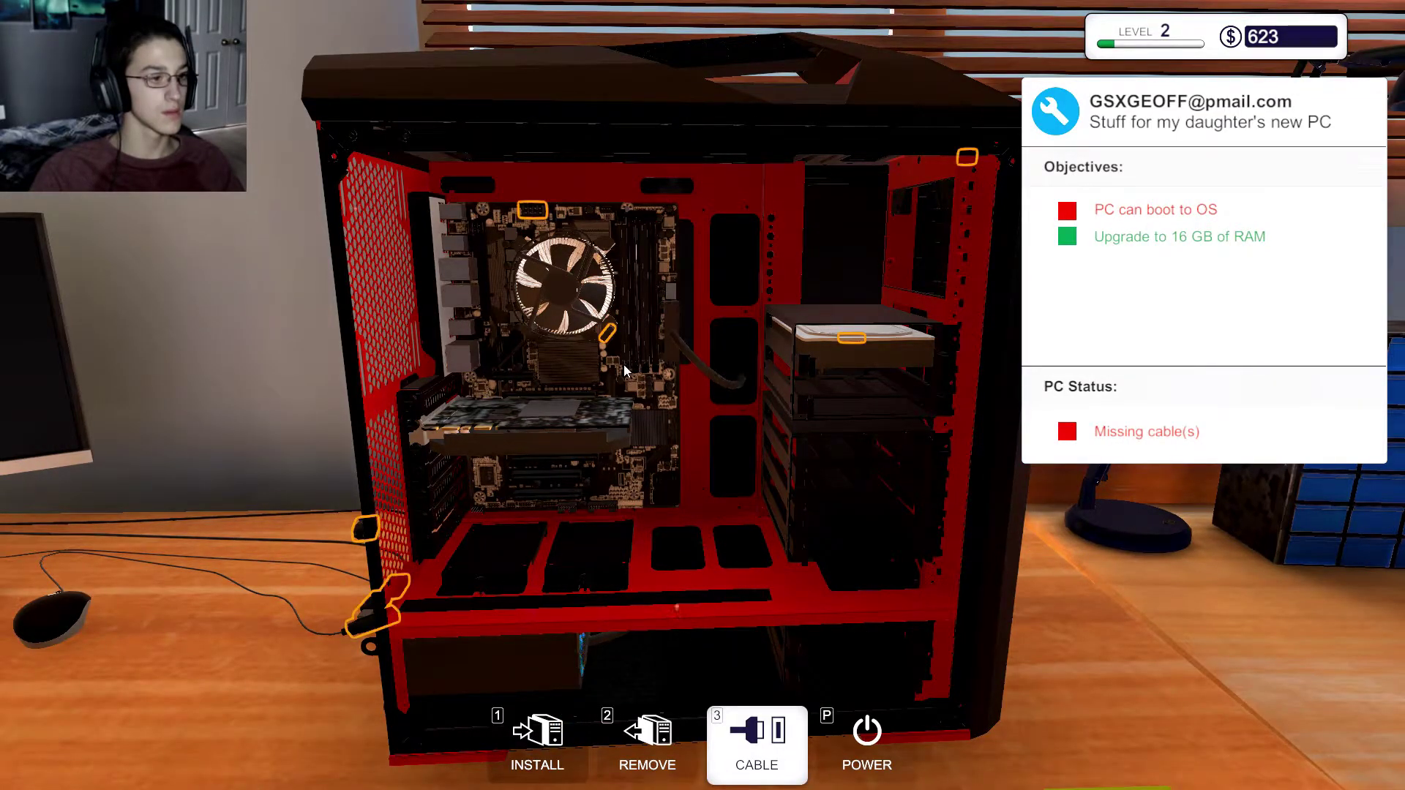
left_click(603, 343)
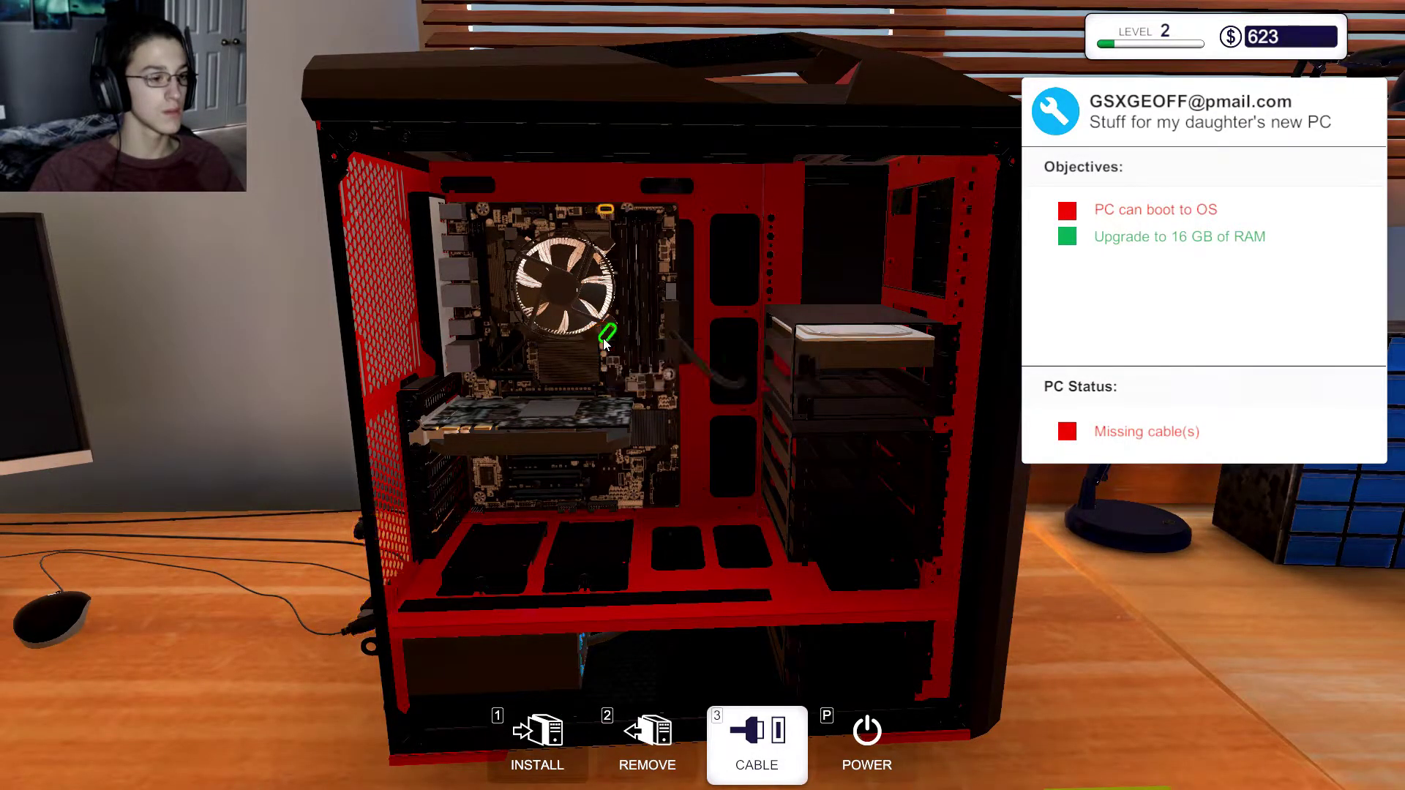
left_click(603, 212)
left_click(965, 157)
left_click(476, 513)
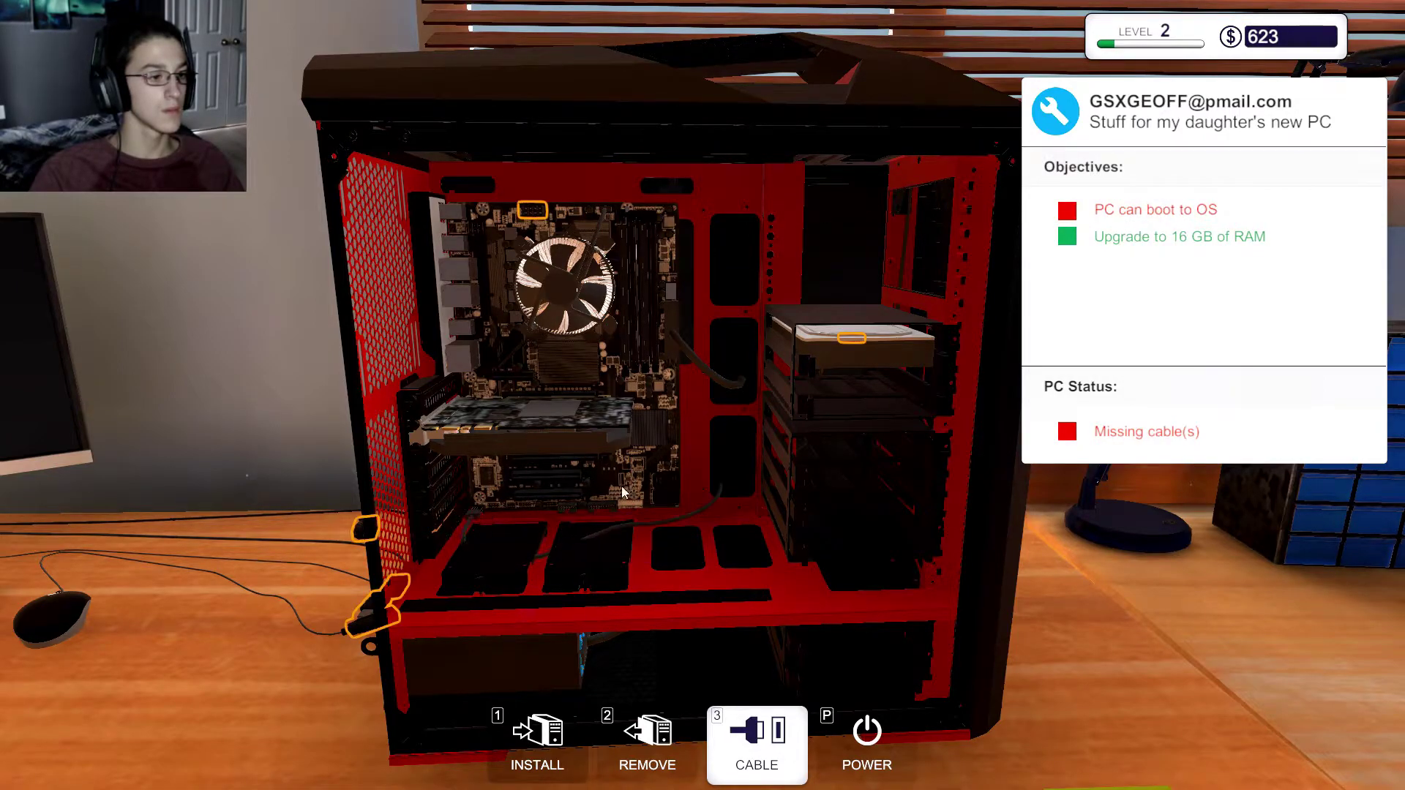
left_click(843, 339)
- Connect the main motherboard power, graphics card power and remaining PSU cables
left_click(665, 494)
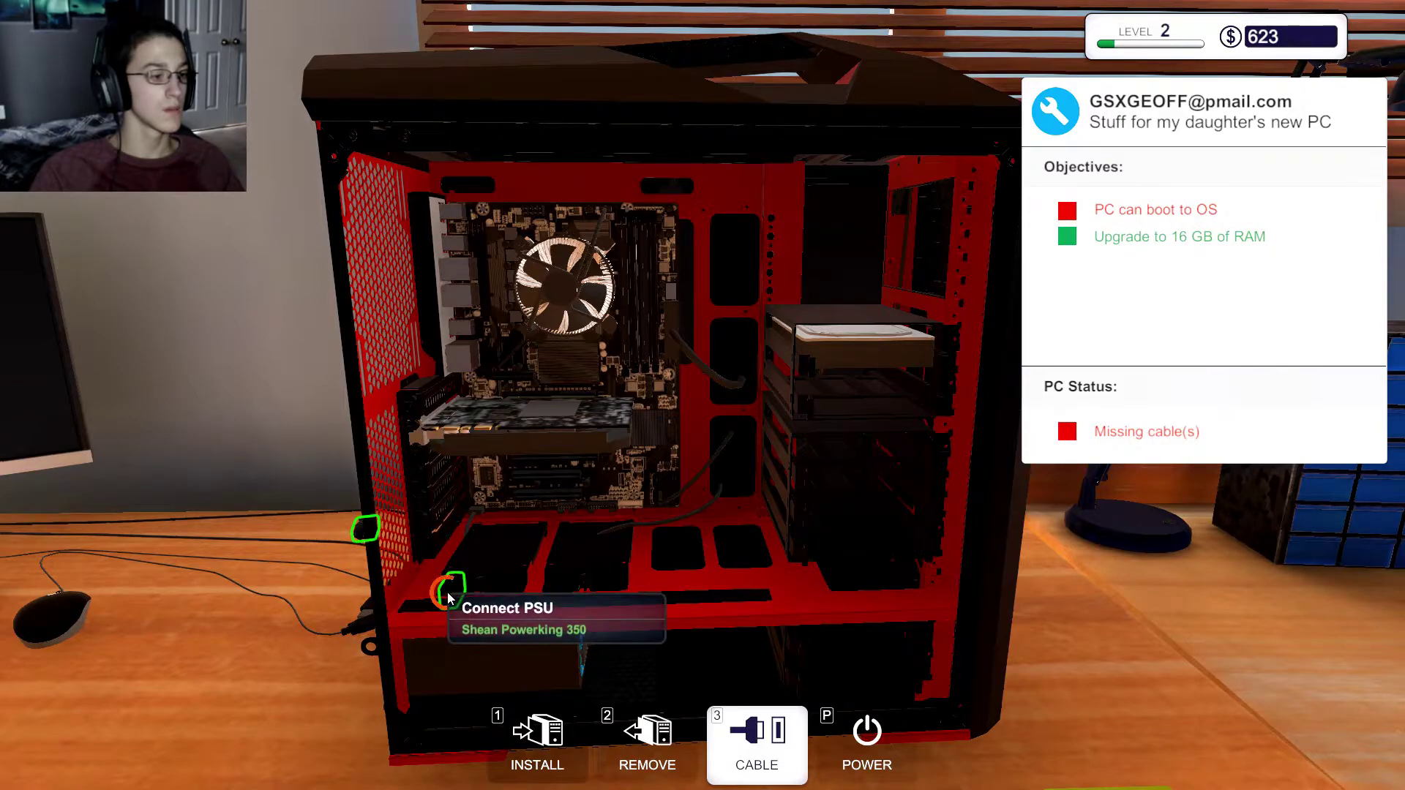
left_click(448, 597)
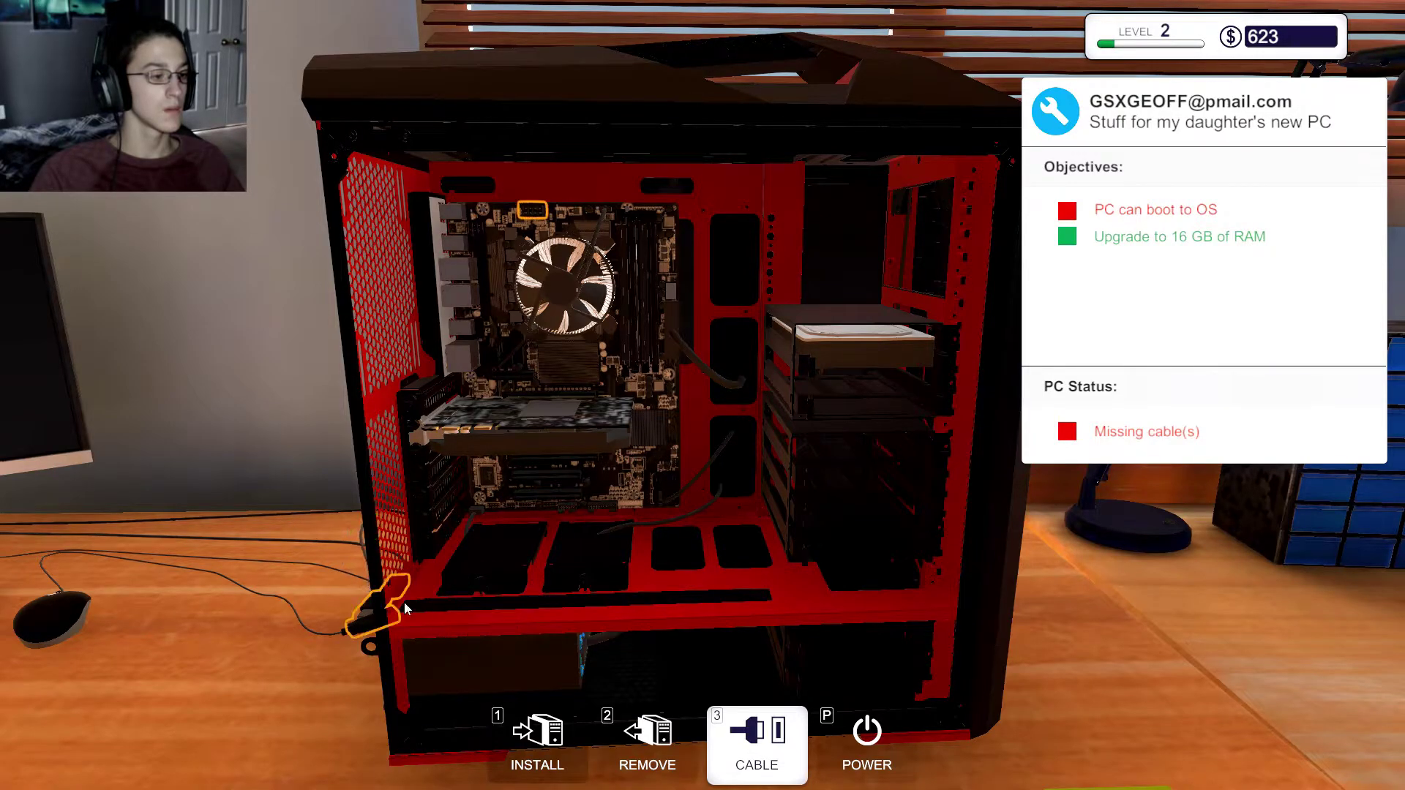
left_click(450, 276)
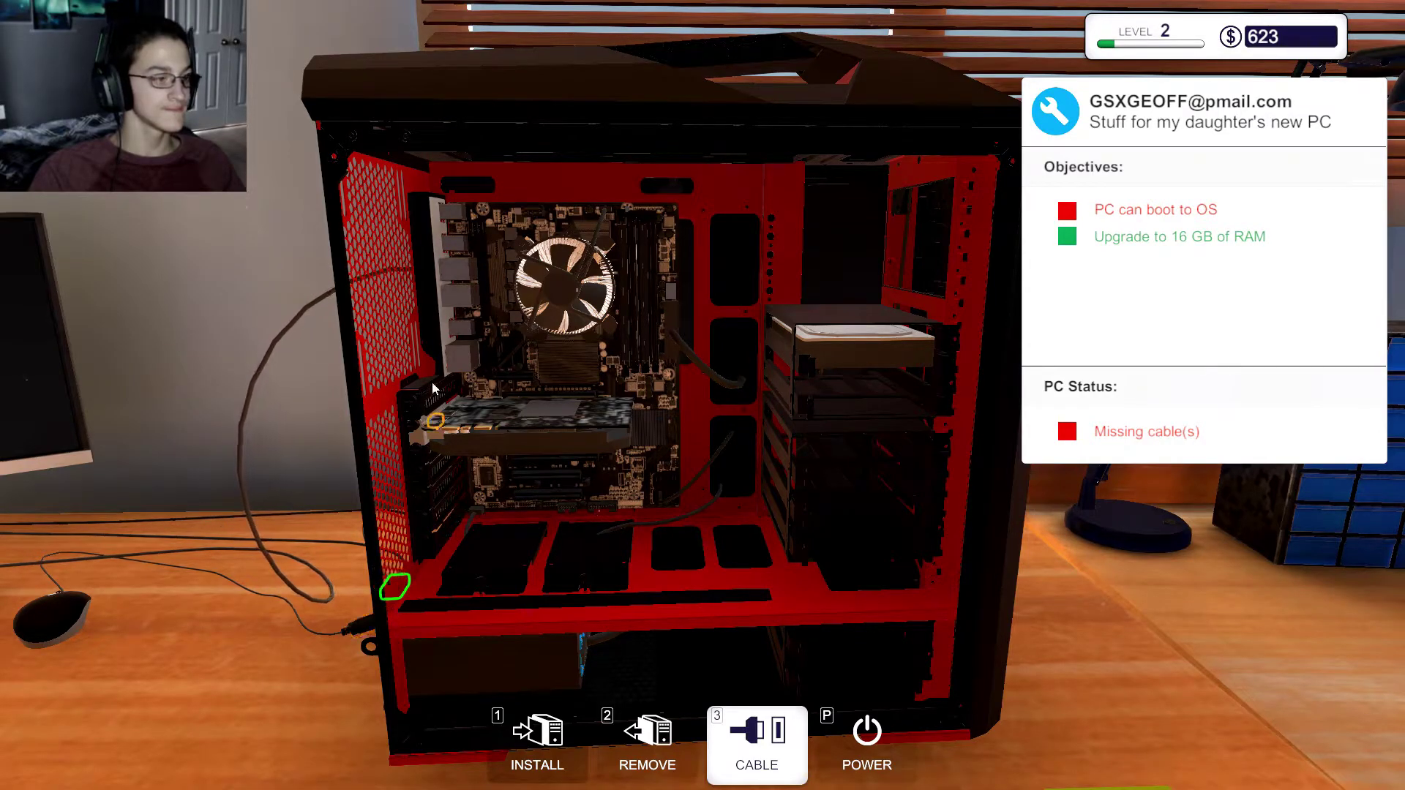
left_click(440, 428)
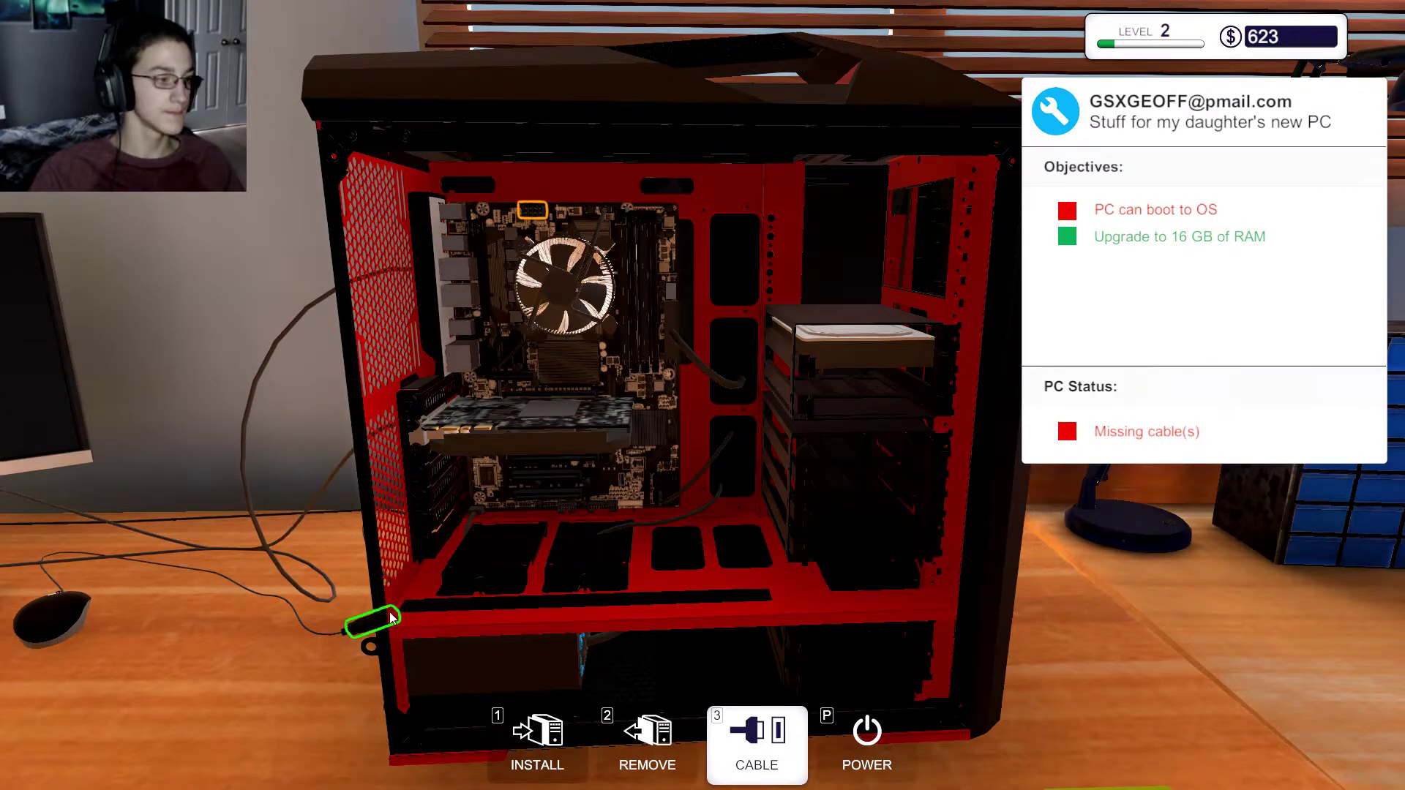
left_click(448, 295)
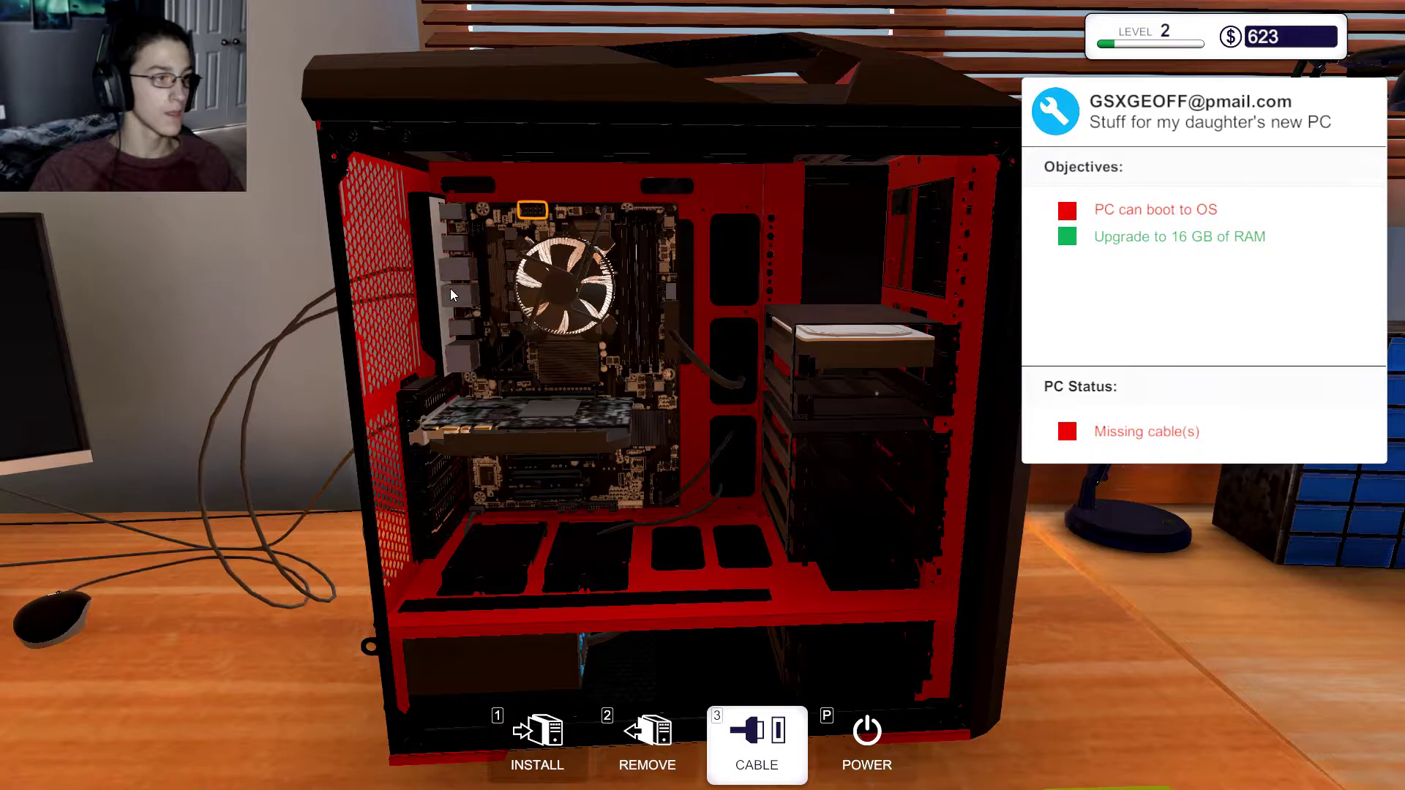
left_click(586, 601)
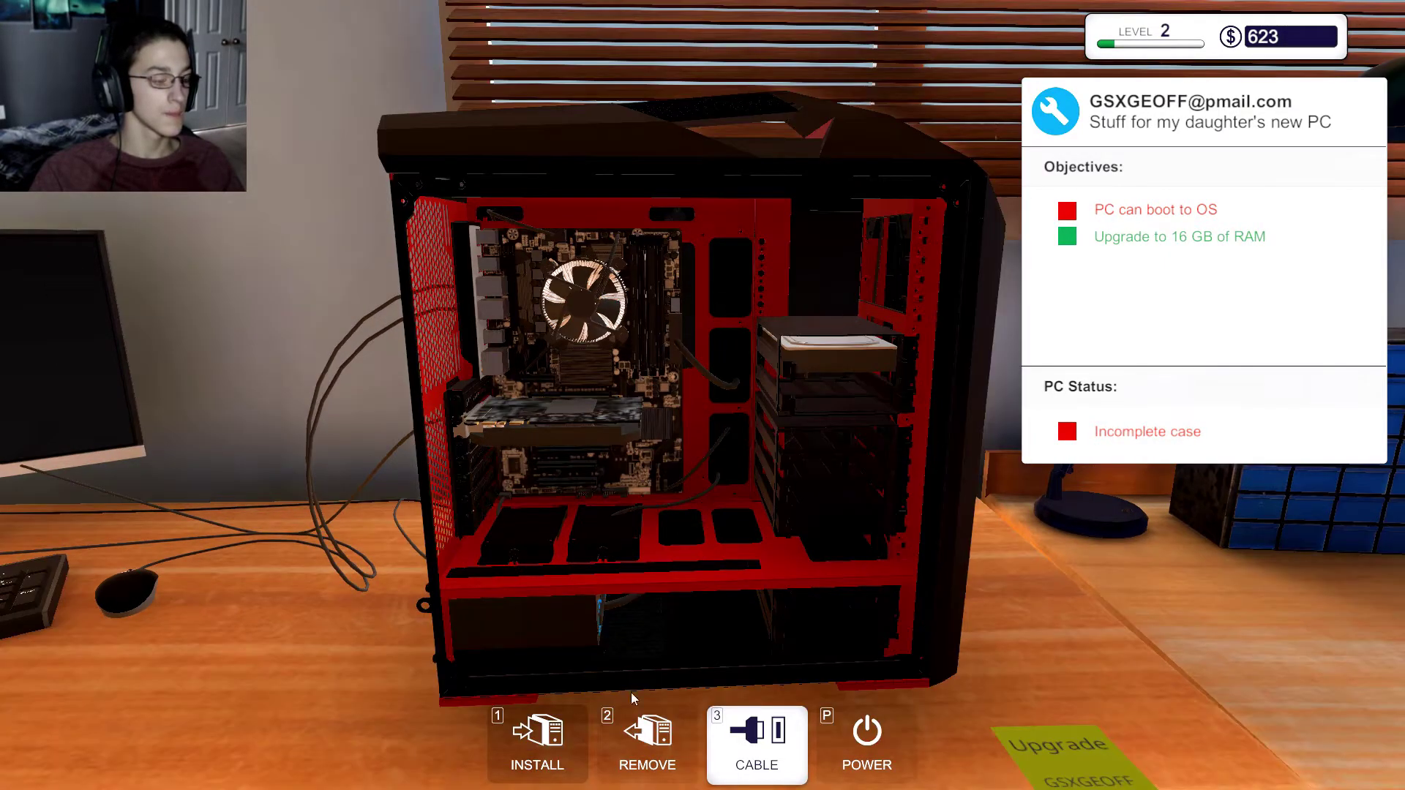
- Attach the Side Panel from the case parts inventory
left_click(559, 735)
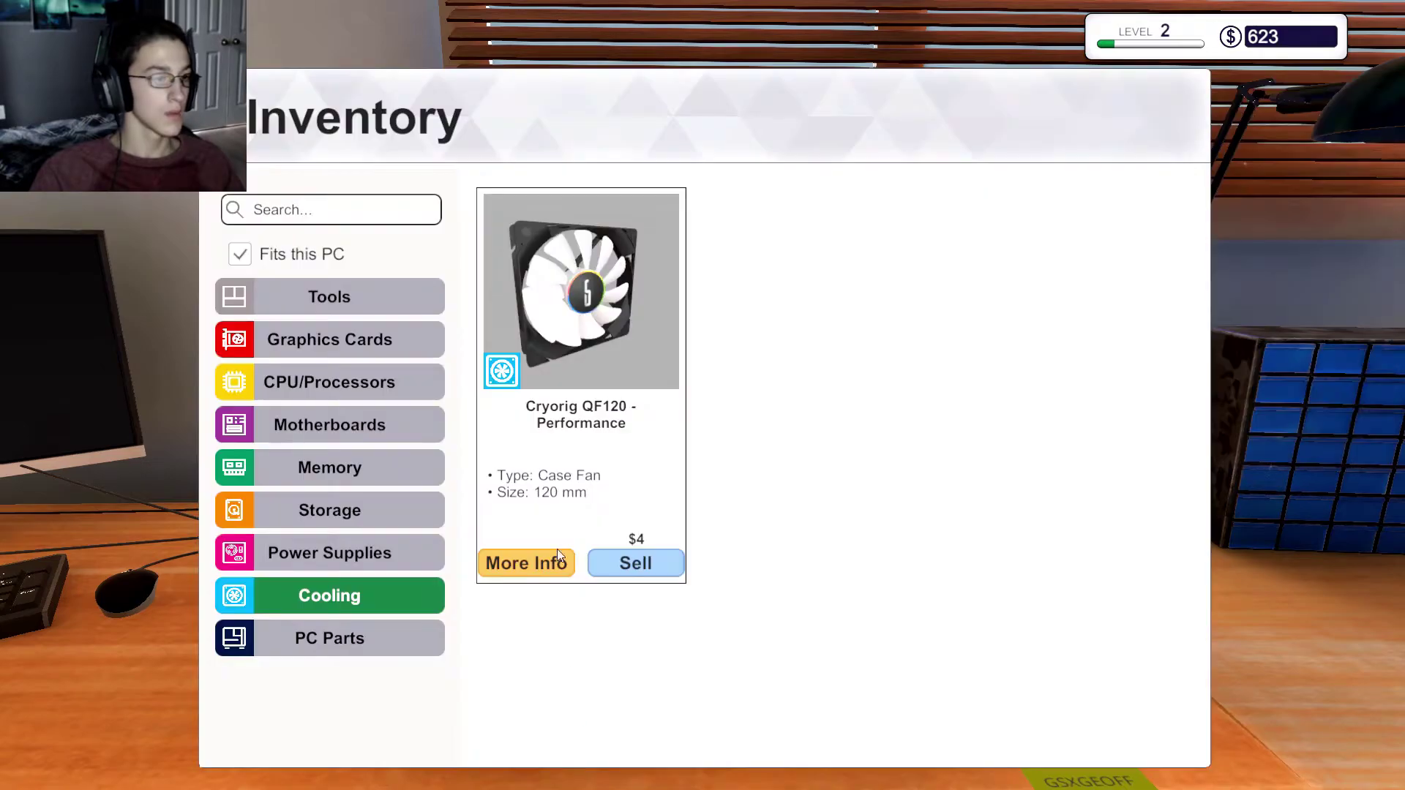
left_click(401, 631)
left_click(520, 331)
left_click(538, 439)
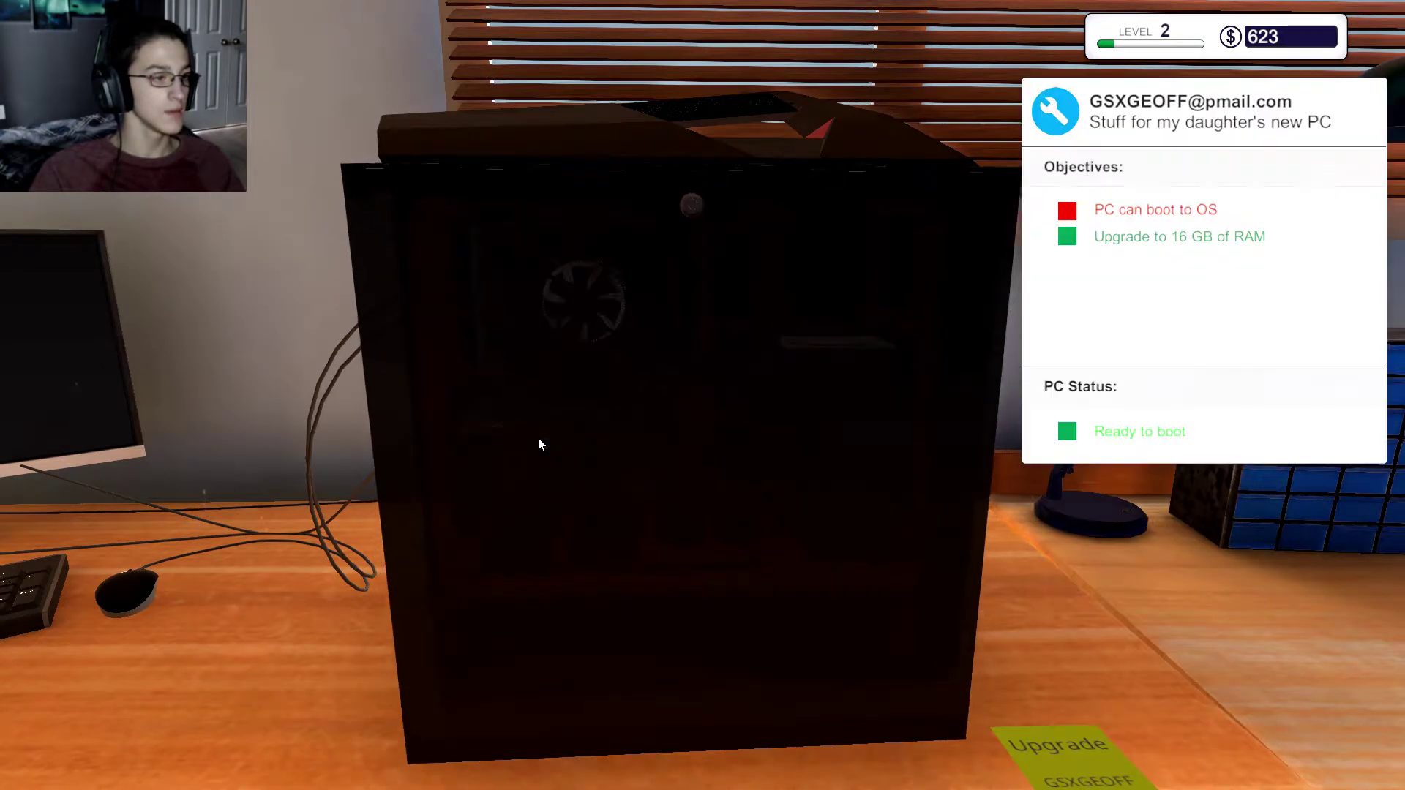
- Power on the upgrade PC, confirm it boots to the desktop, and return to the case
key("2")
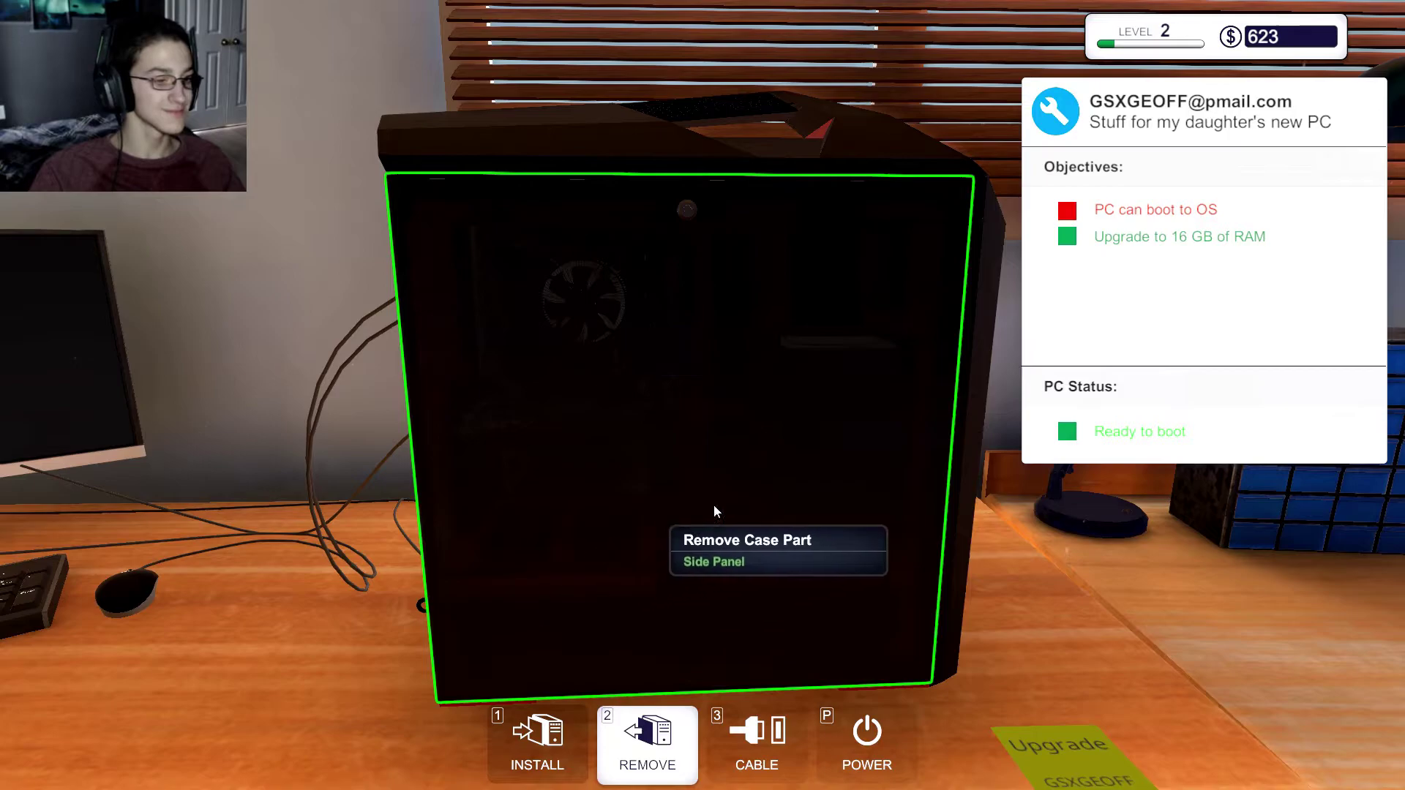
key("a")
key("a")
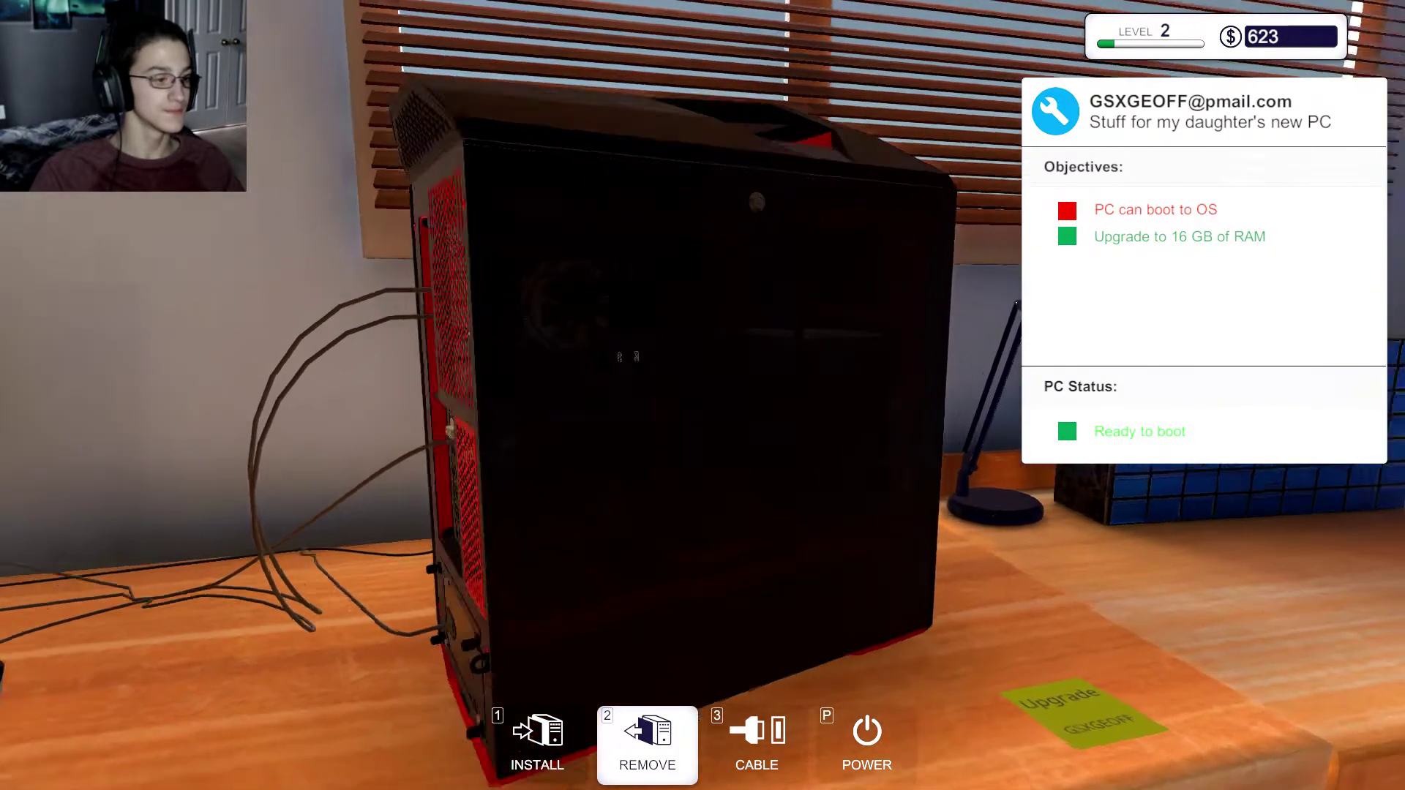
key("Escape")
left_click(699, 392)
key("Escape")
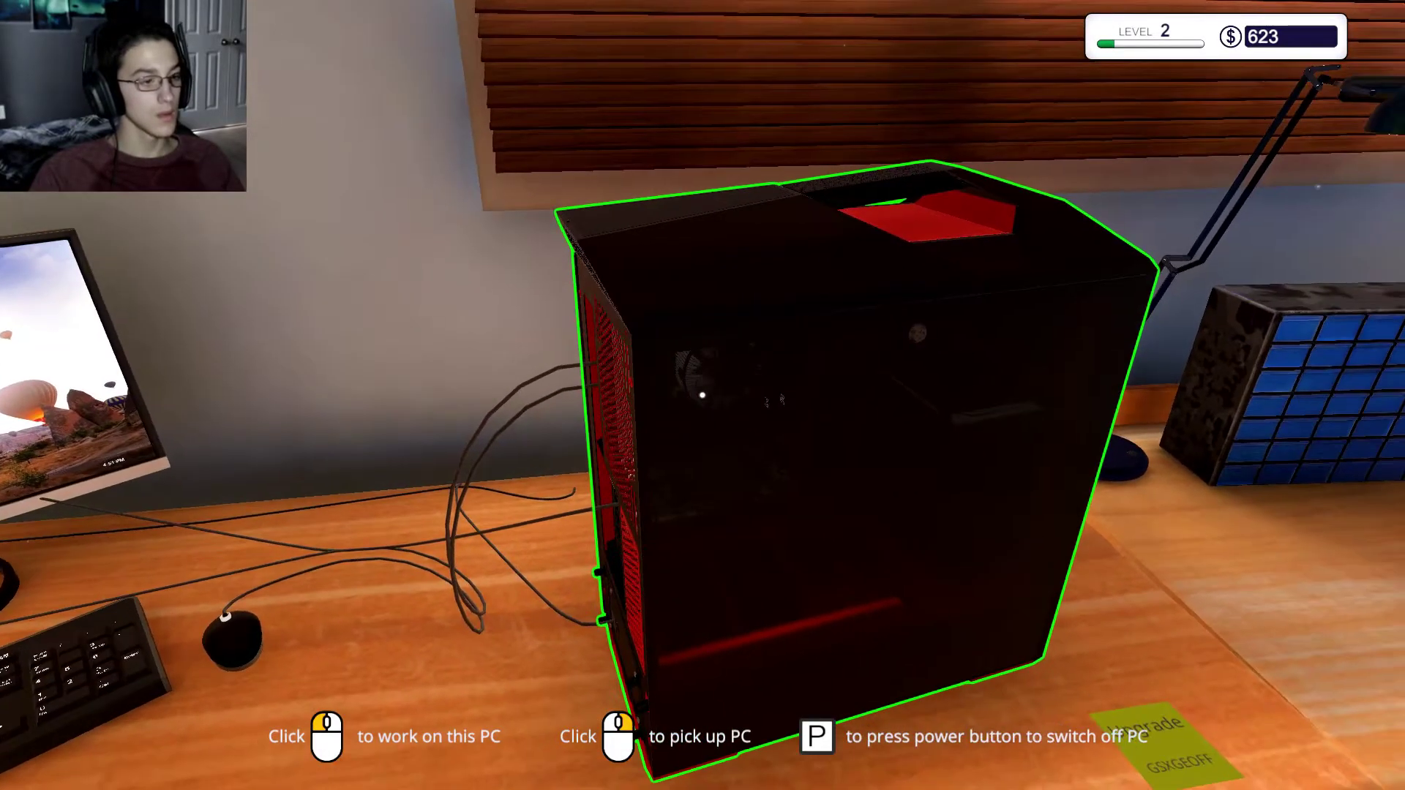
left_click(703, 396)
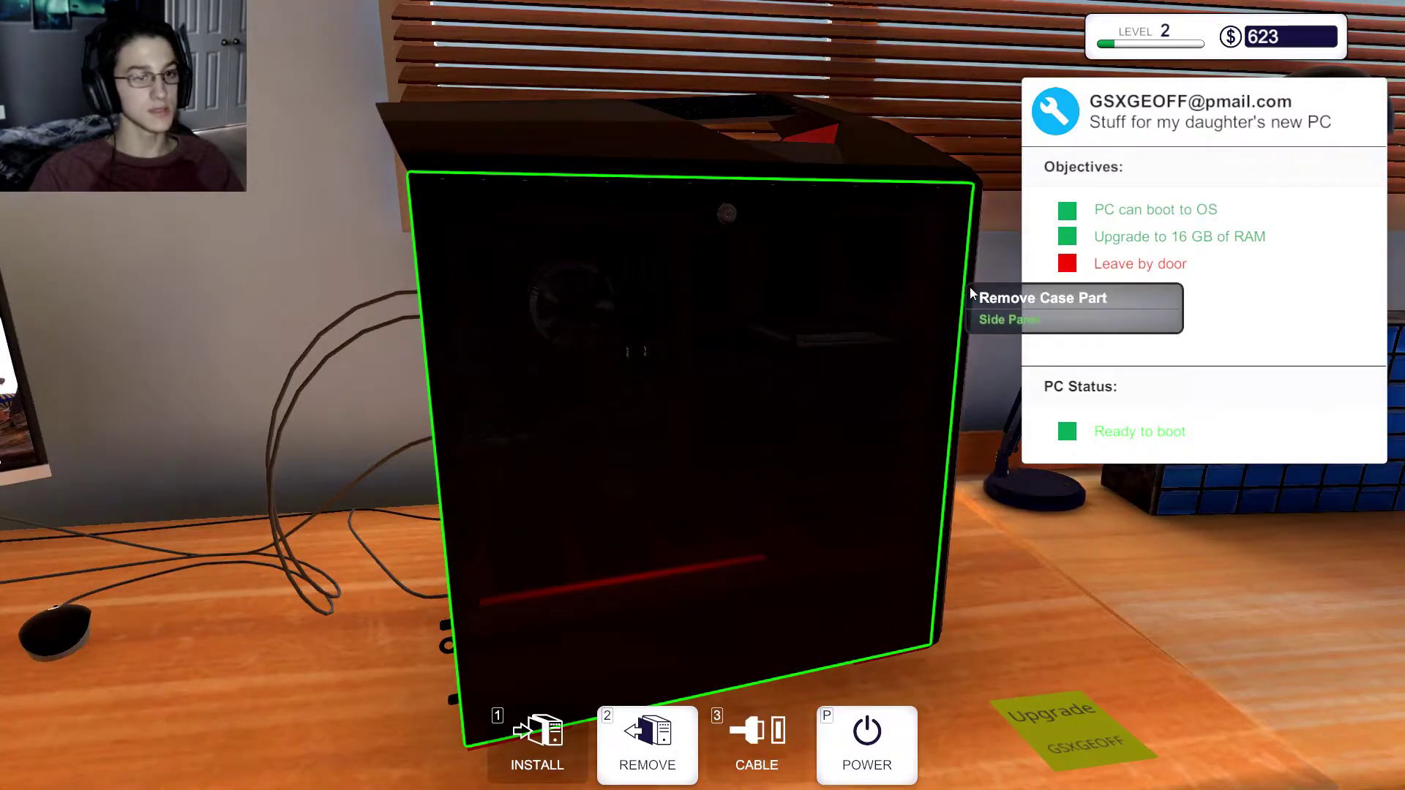
key("Escape")
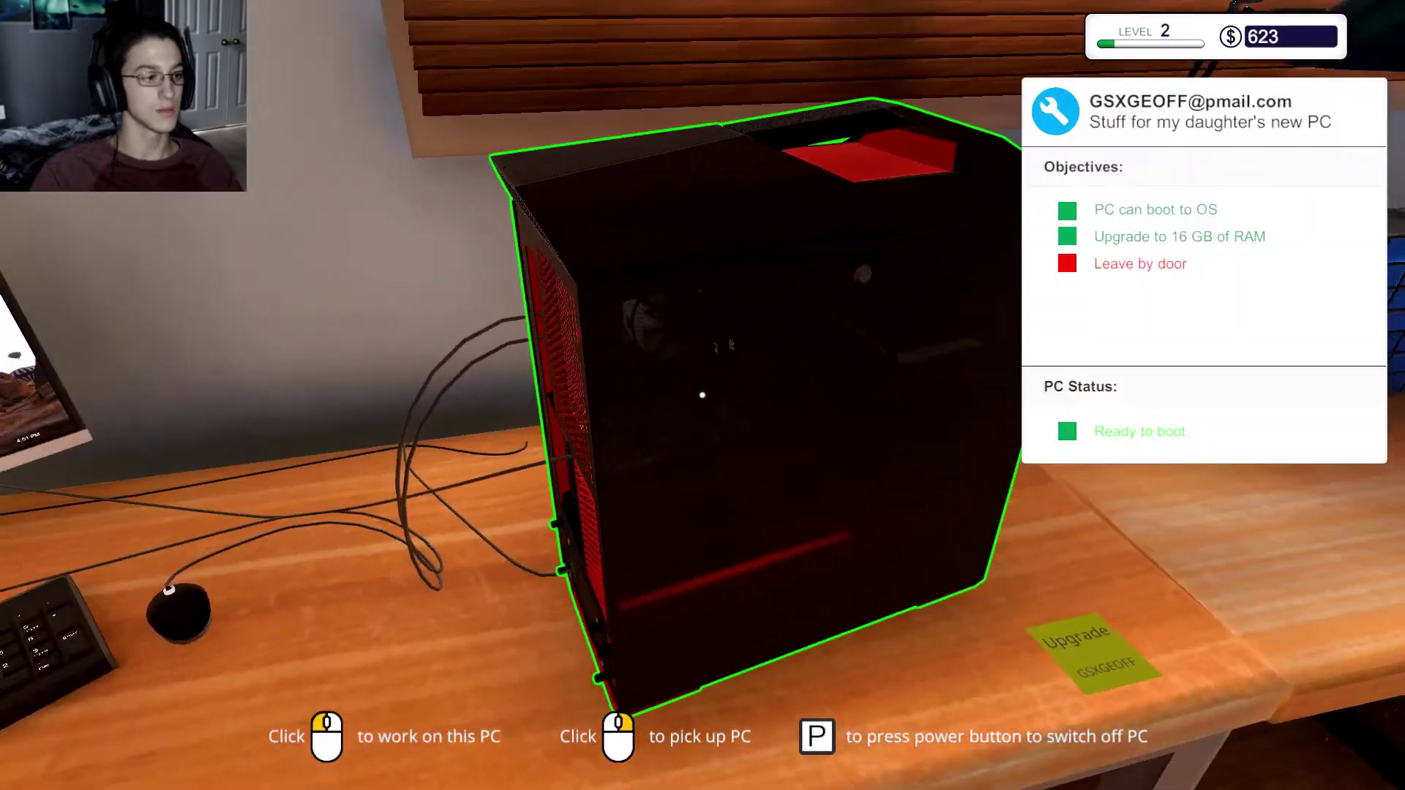
left_click(703, 391)
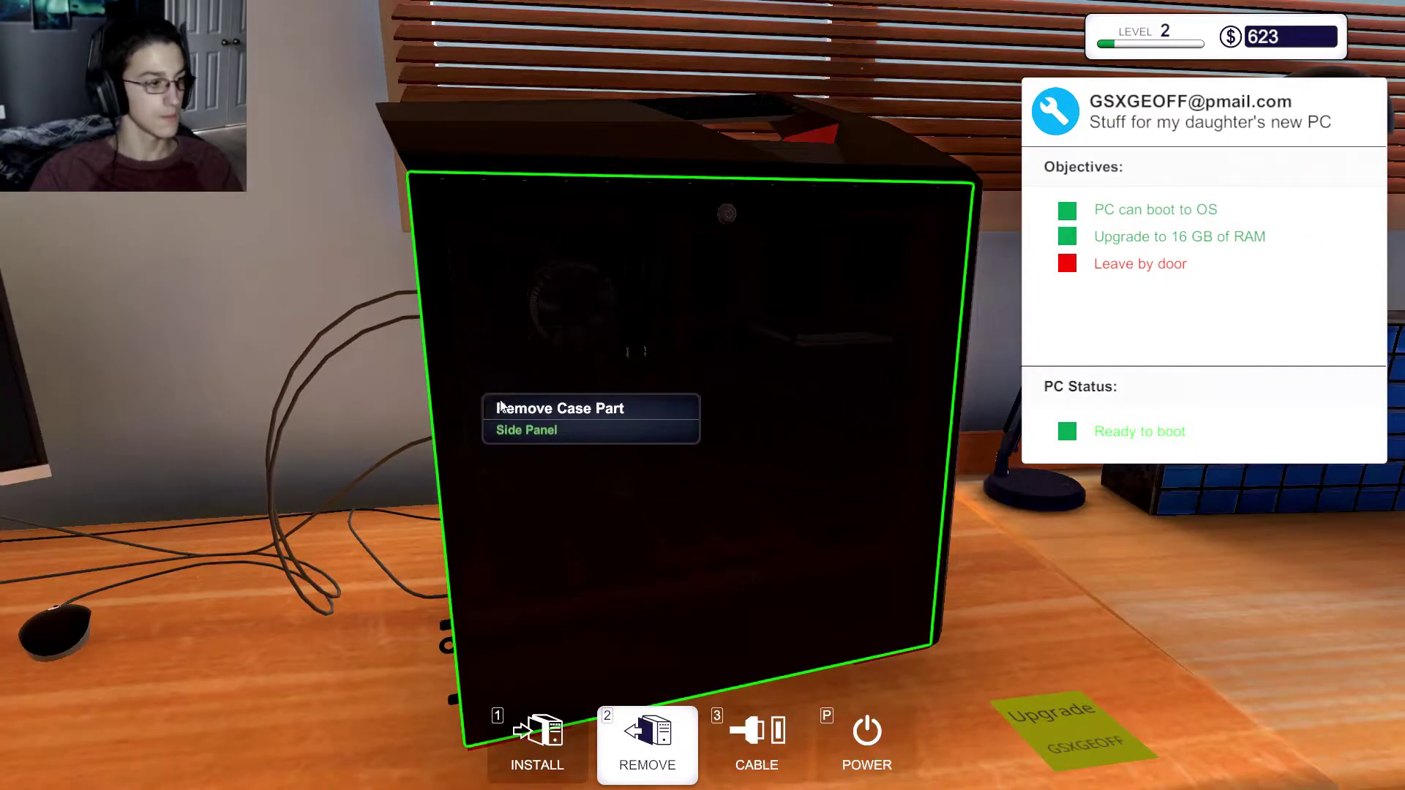
- Unplug the motherboard, motherboard power, graphics card and main power cables, then leave the bench
key("Left")
left_click(431, 308)
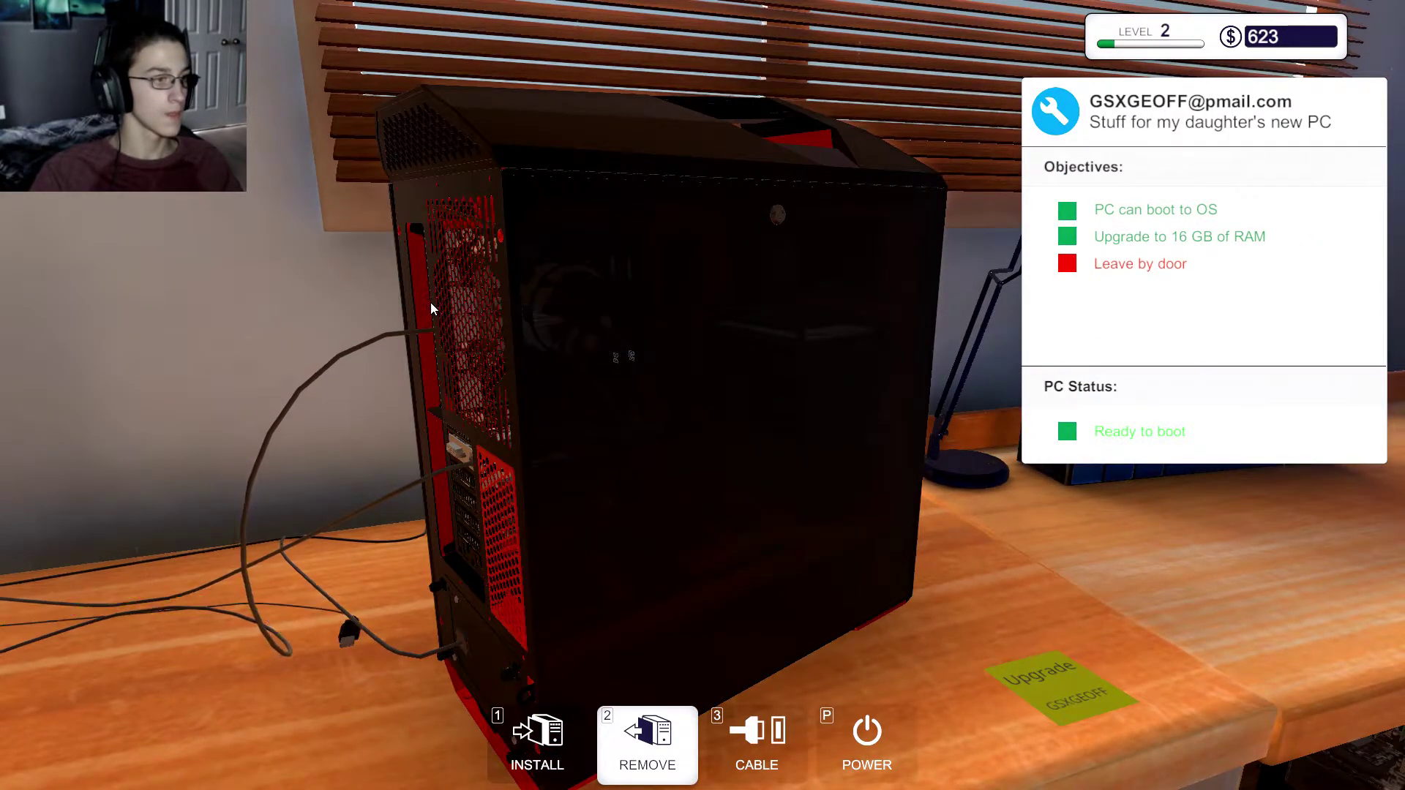
left_click(377, 335)
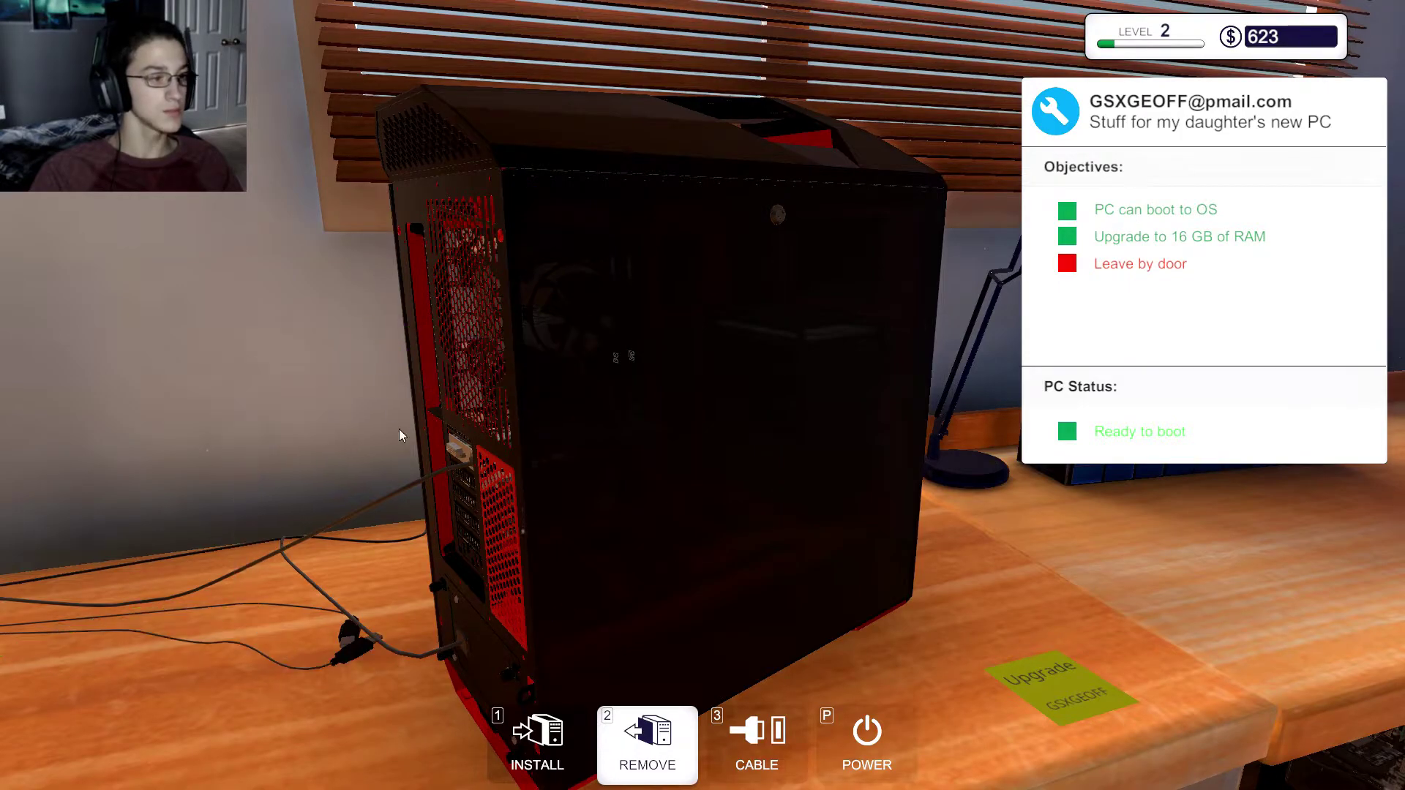
left_click(458, 466)
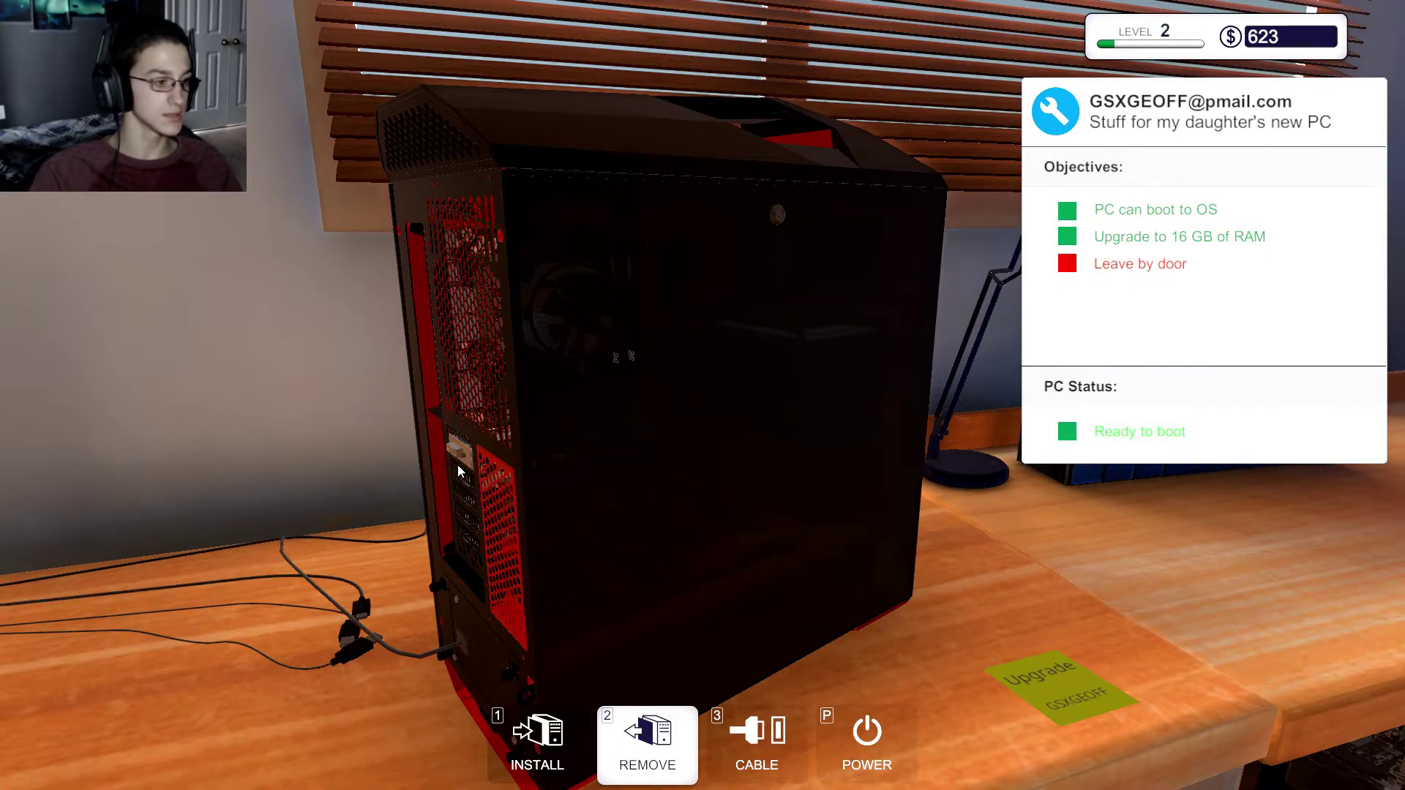
left_click(417, 654)
left_click_drag(794, 454, 785, 444)
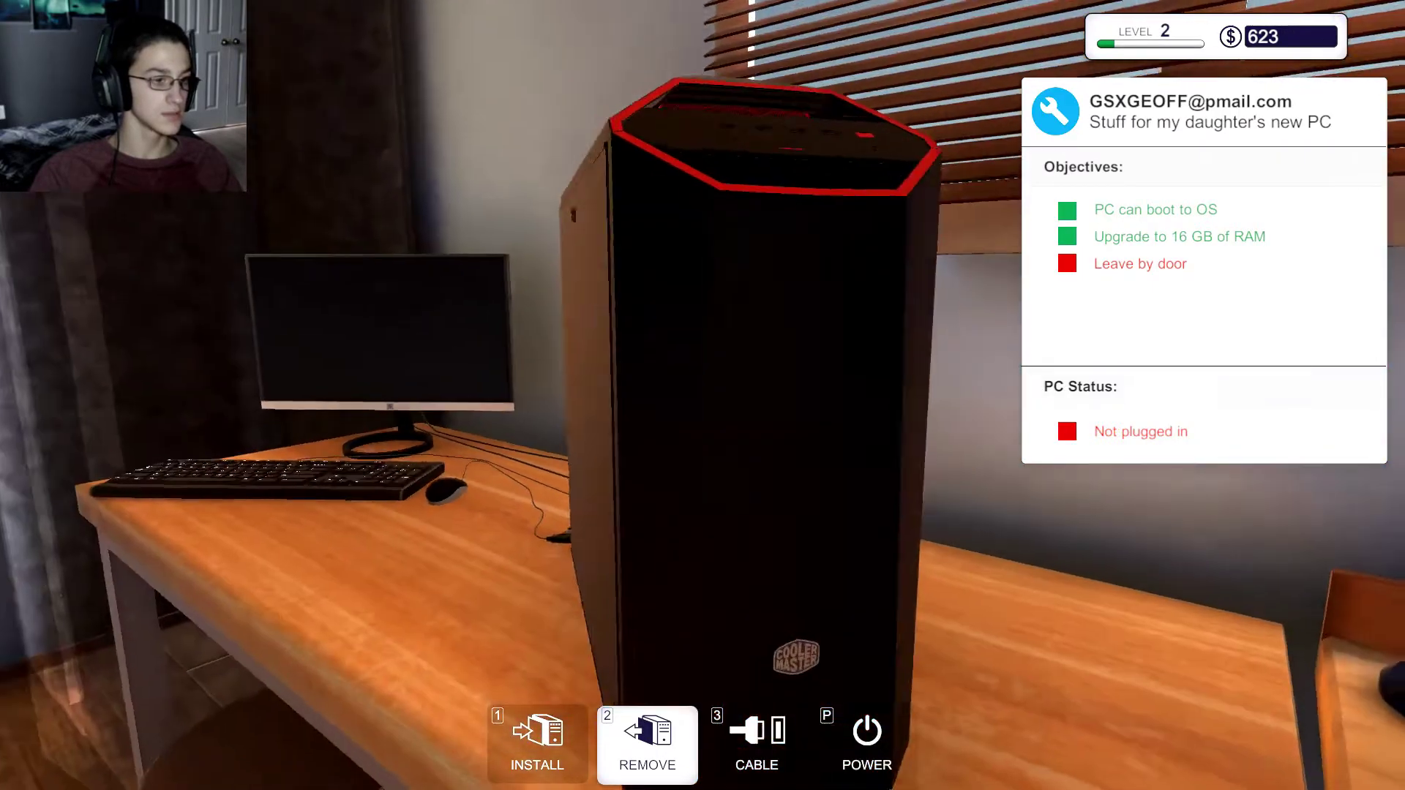
key("Escape")
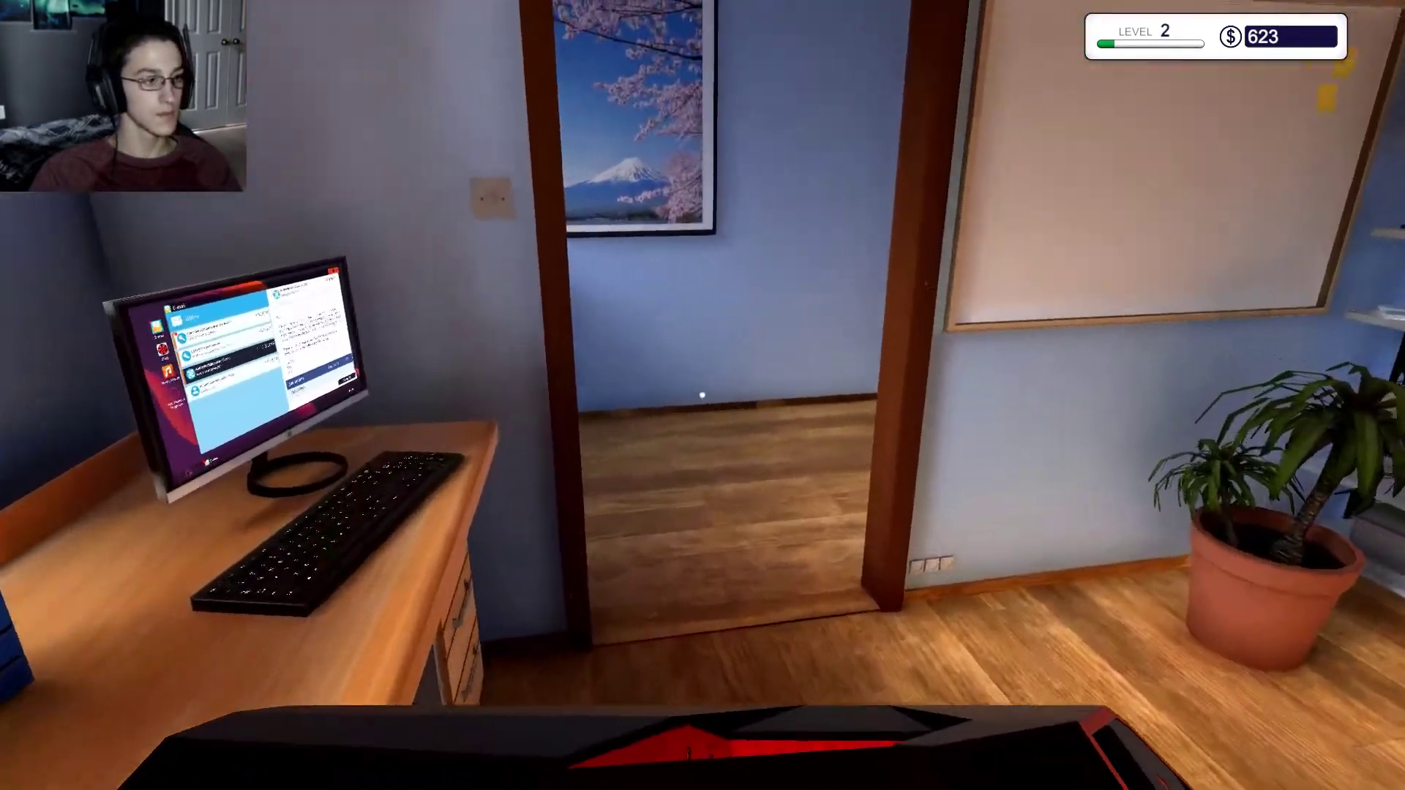
- Set the upgraded PC down by the door and walk to the repair job box
key("w")
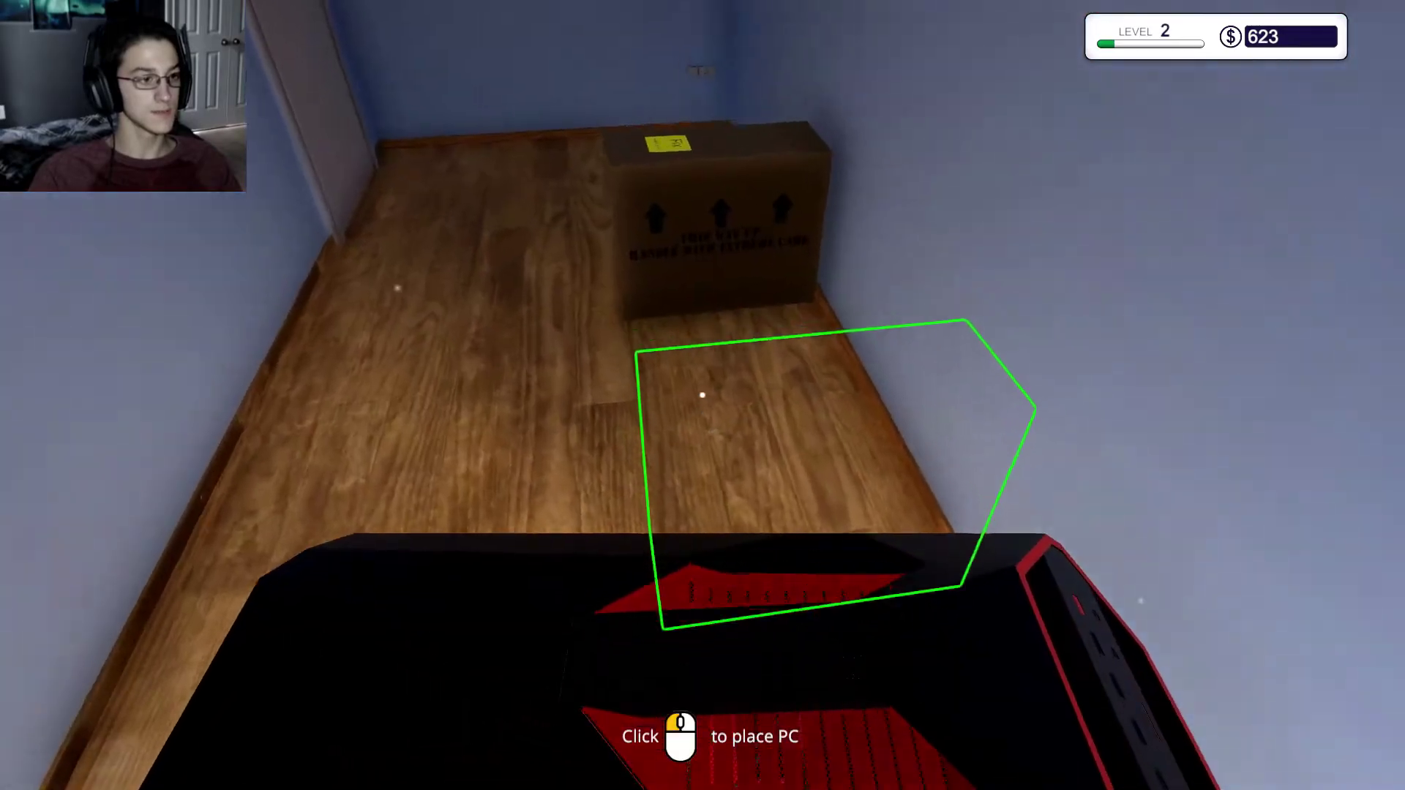
left_click(702, 396)
key("w")
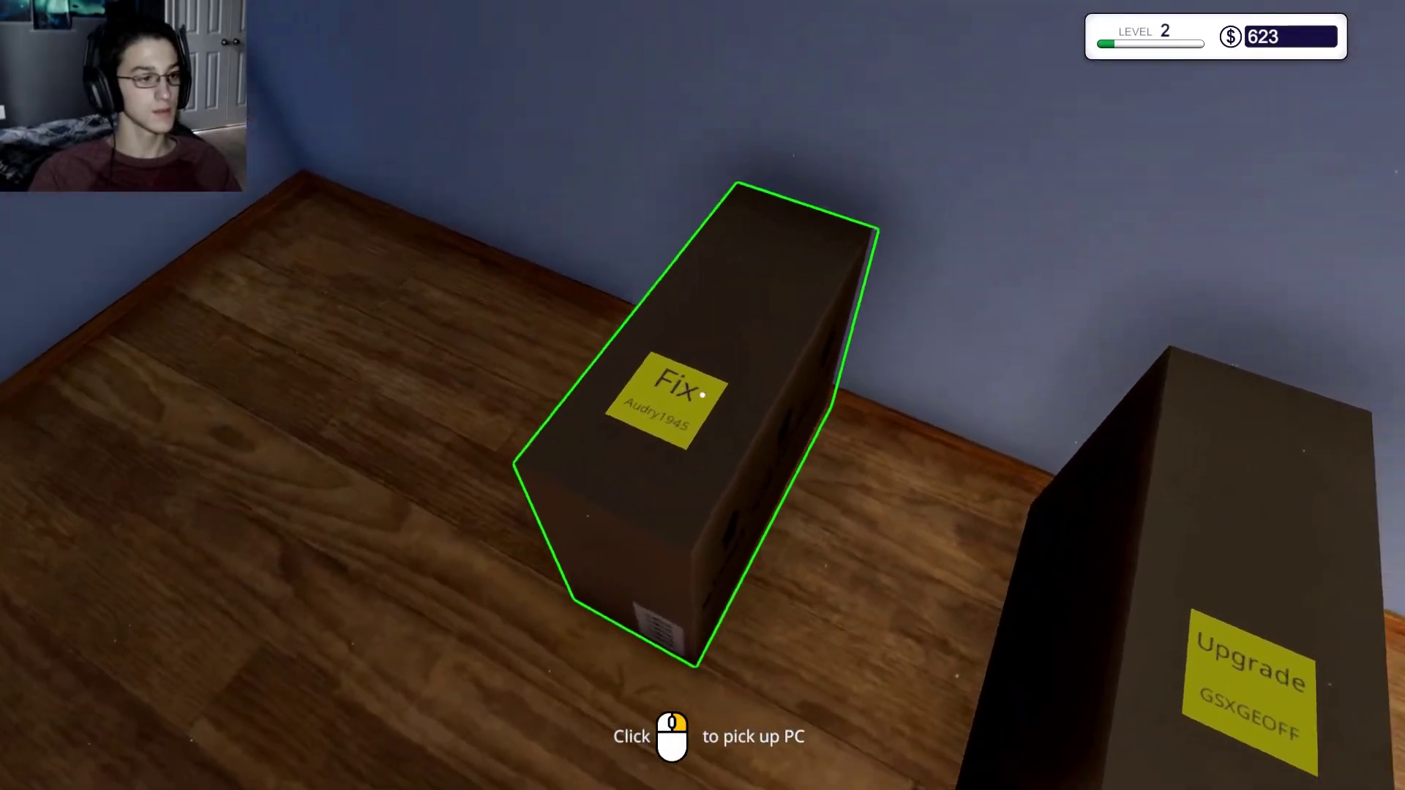
key("a")
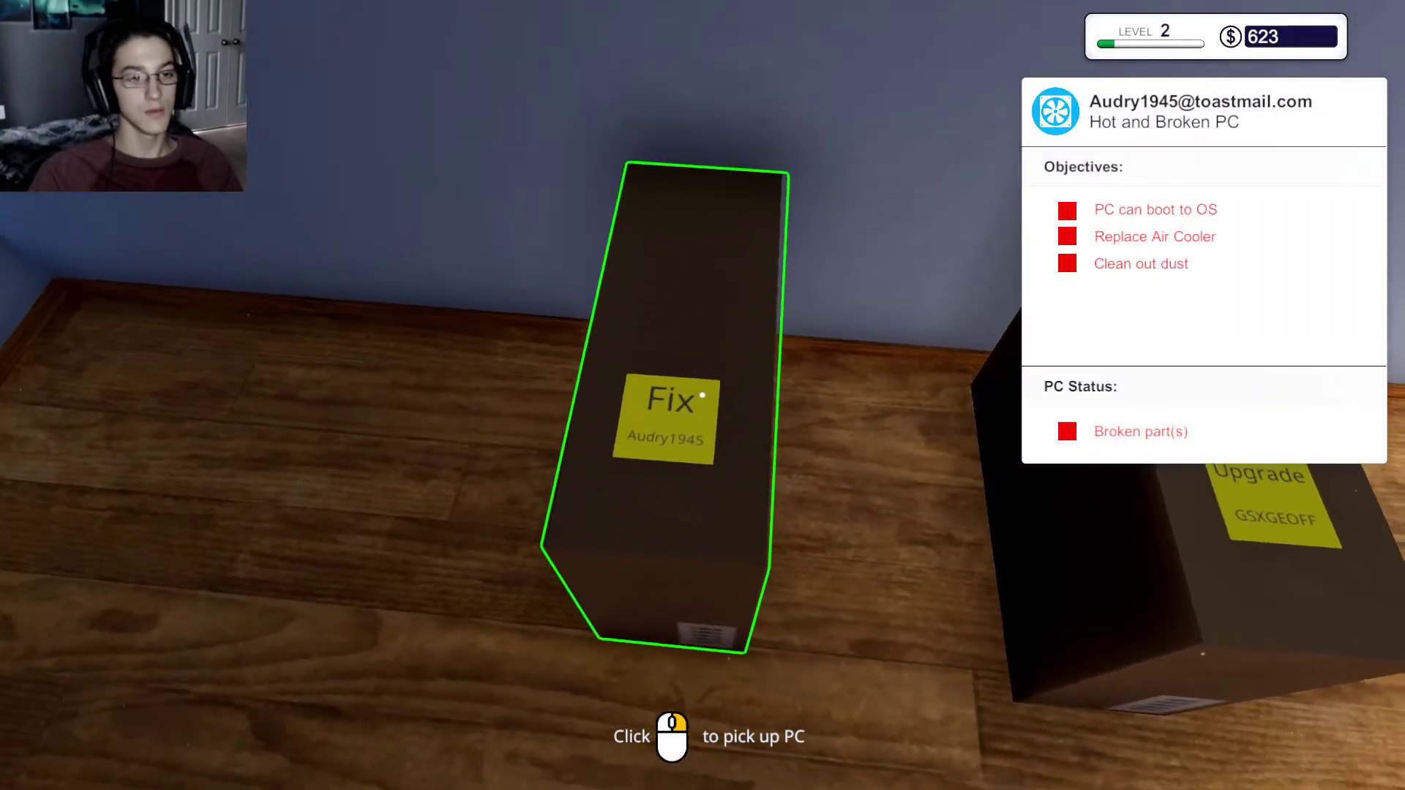
- Carry the Hot and Broken PC to the desk, set it down and circle it
left_click(703, 395)
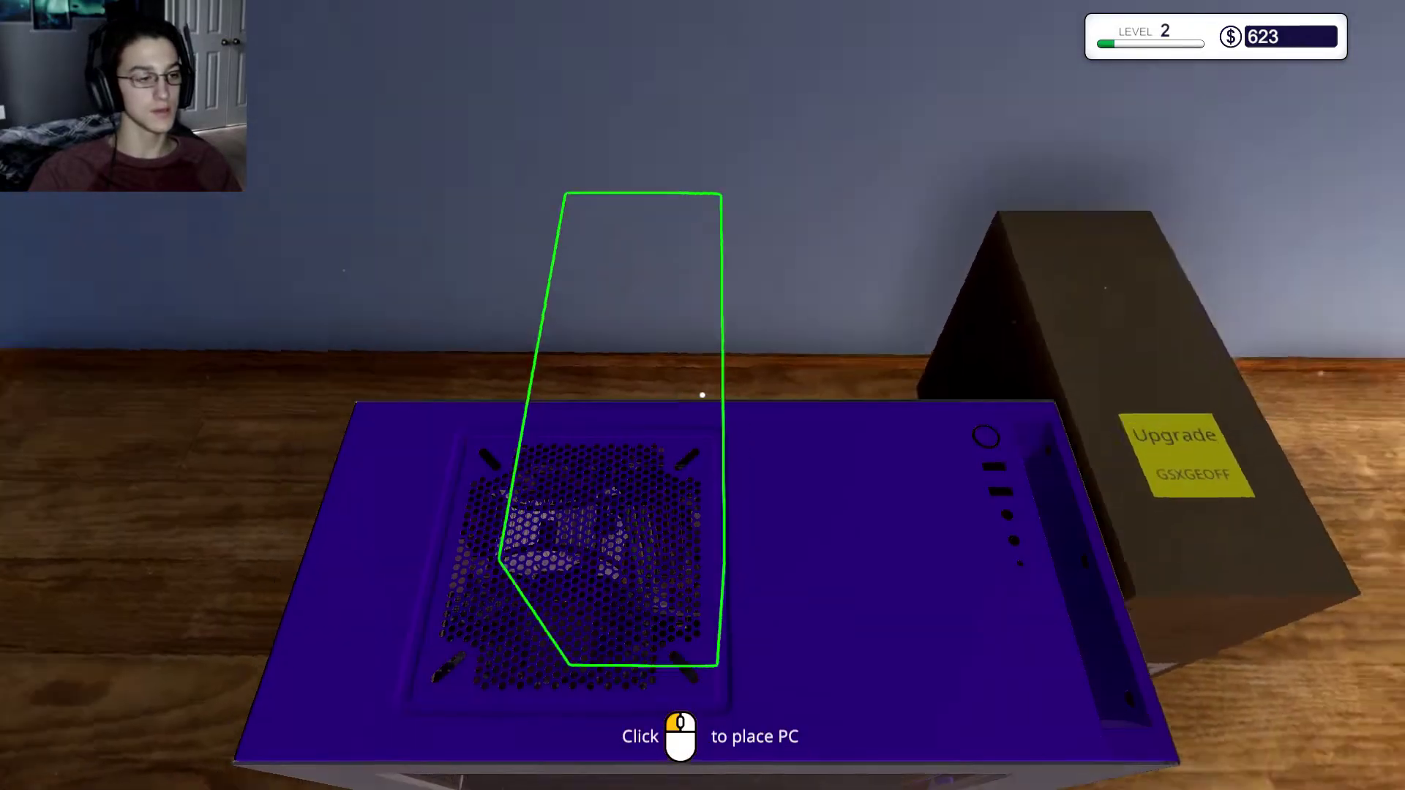
key("w")
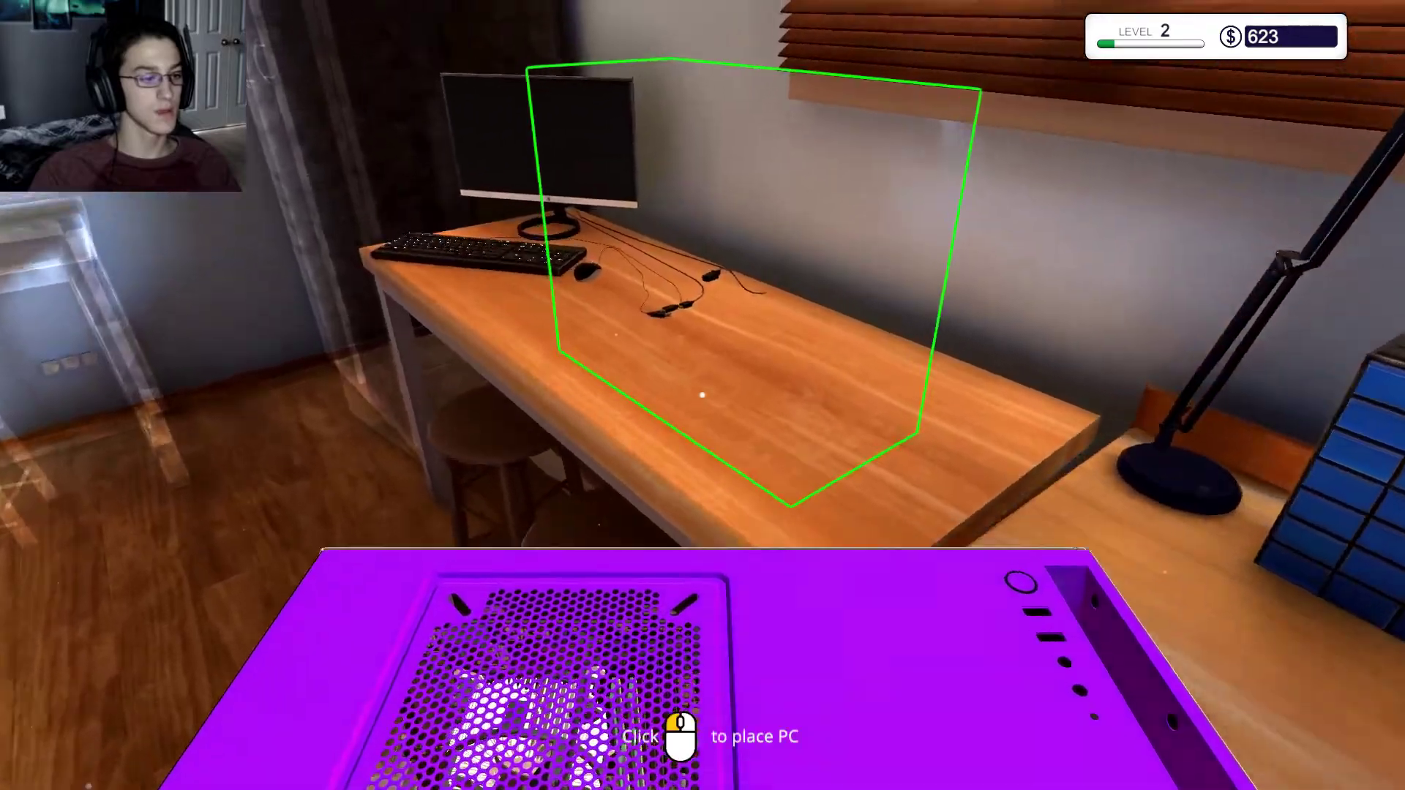
left_click(703, 396)
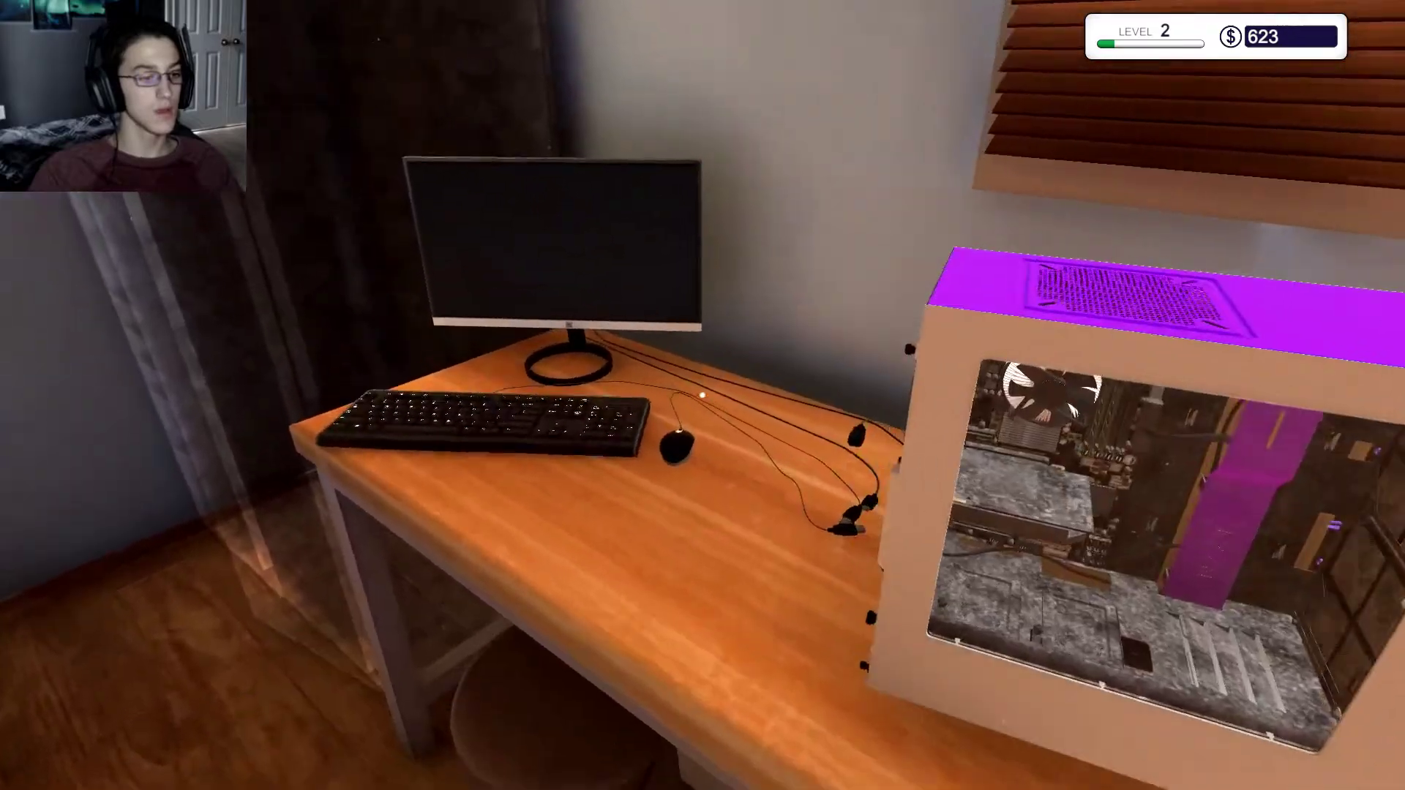
key("d")
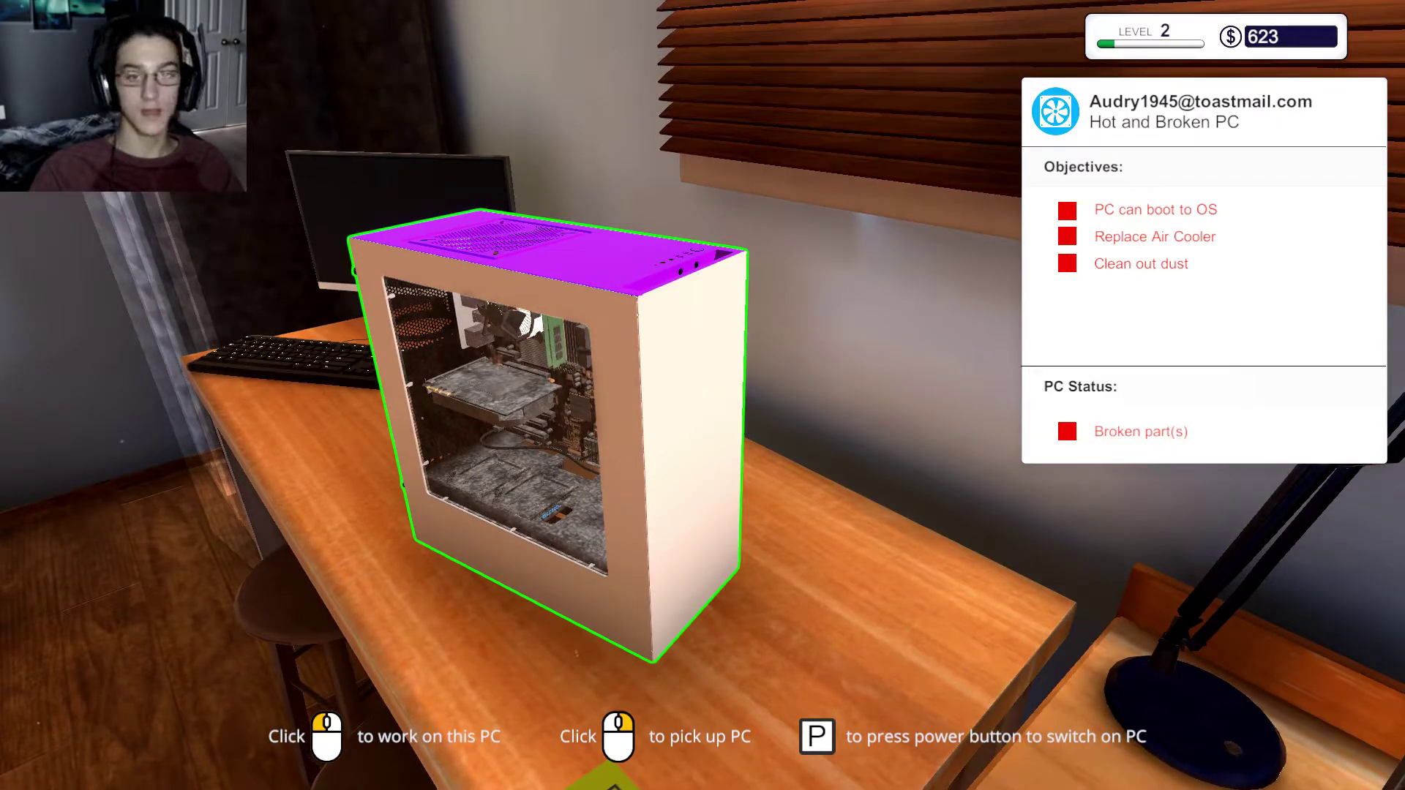
key("s")
key("w")
key("d")
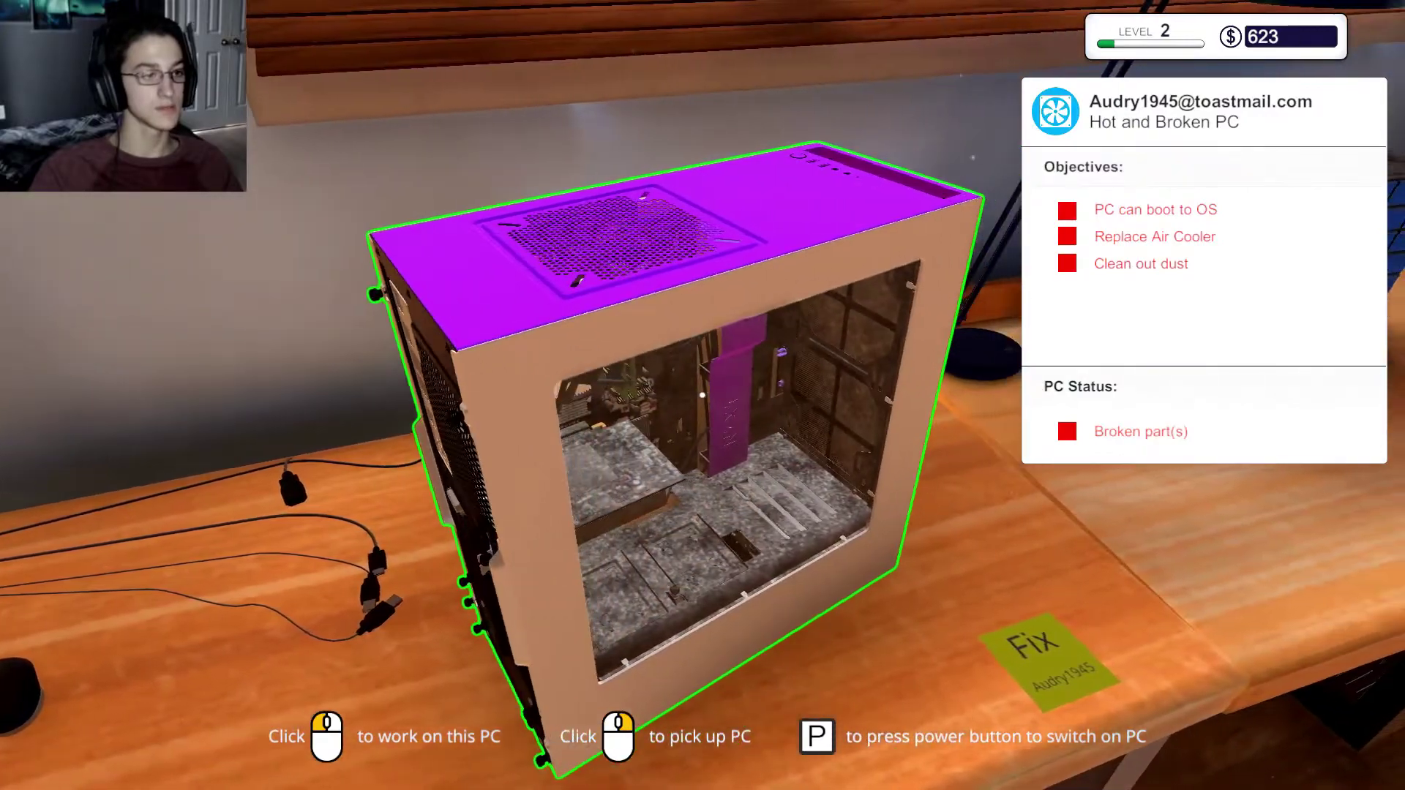
- Take the broken PC's side panel off and select the Compressed Air tool
key("s")
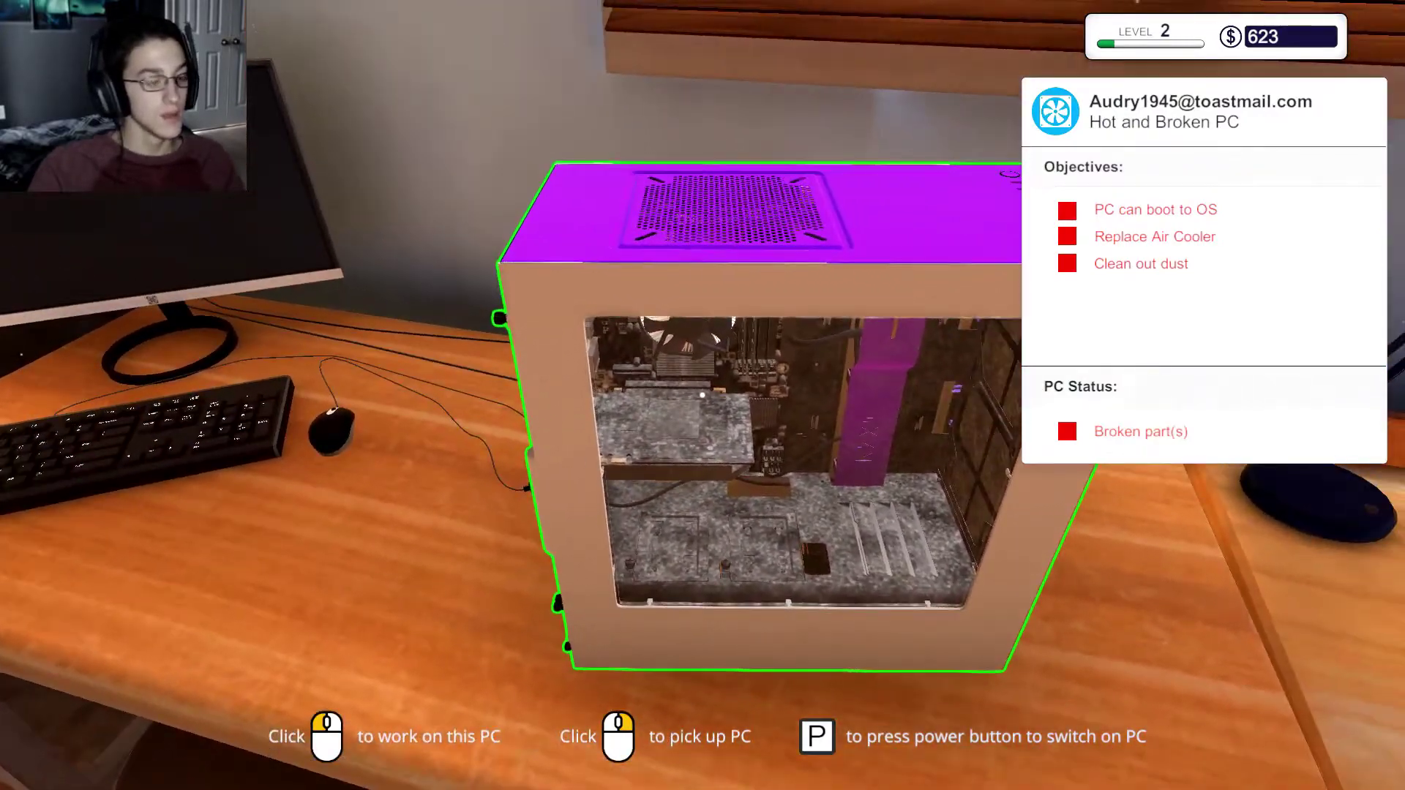
left_click(703, 389)
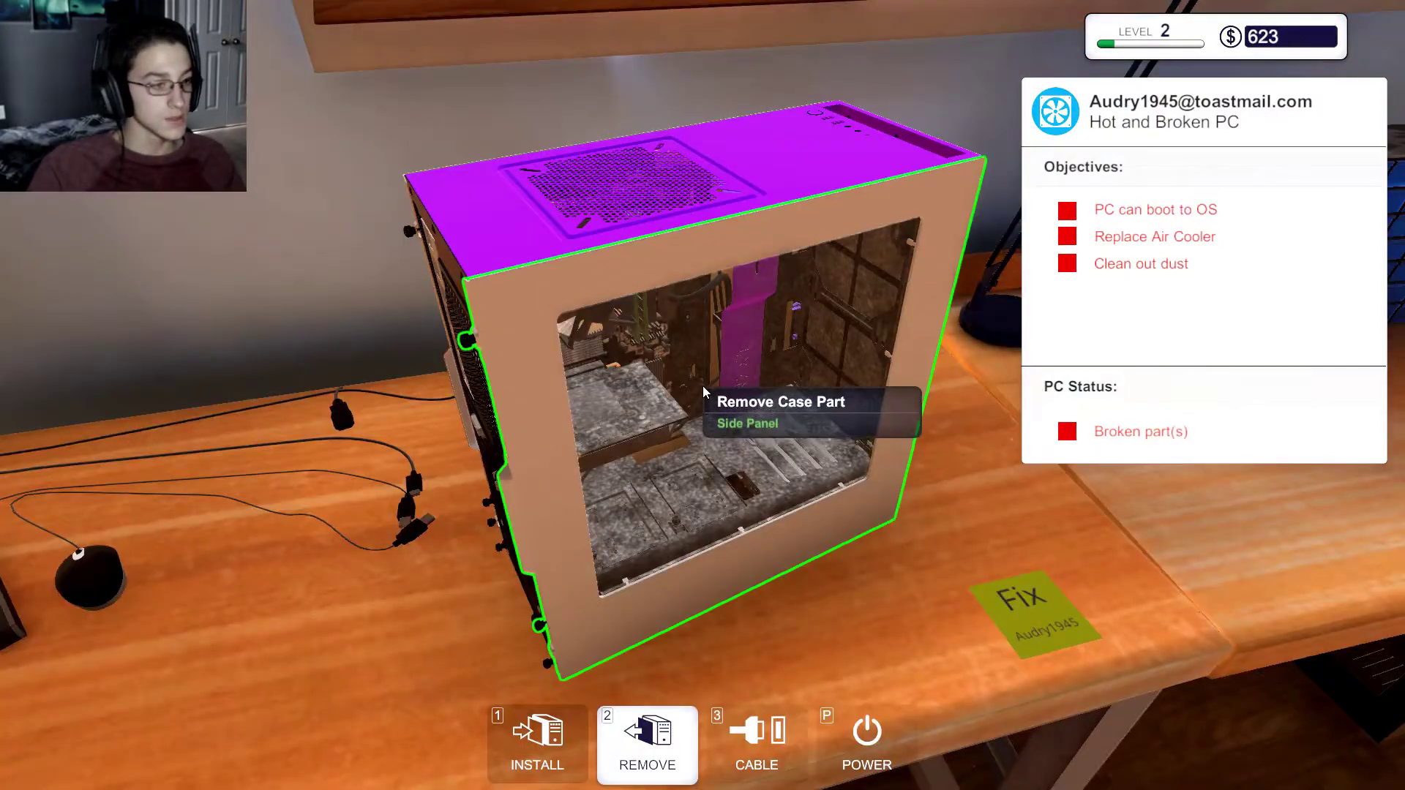
left_click(534, 628)
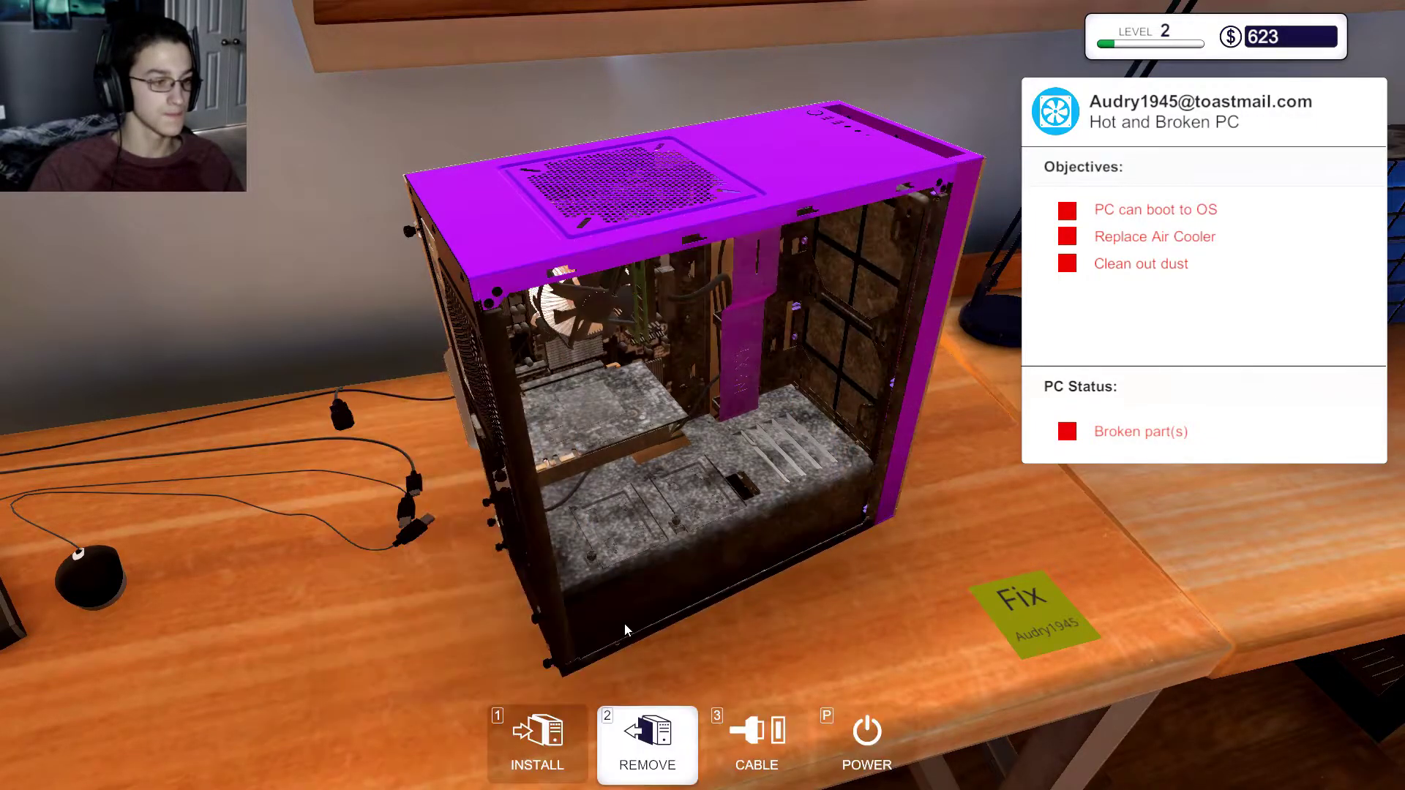
left_click(548, 730)
left_click(813, 291)
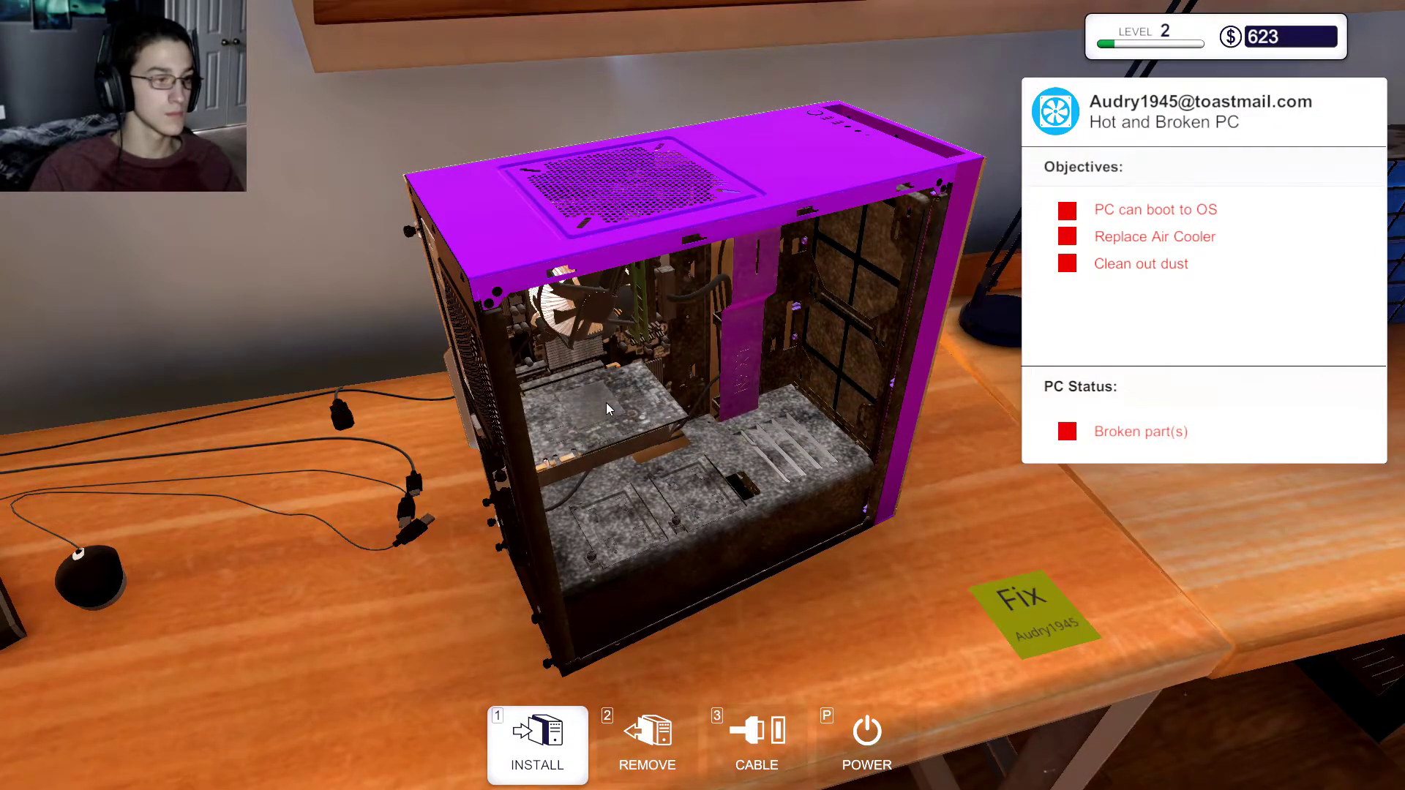
- Blow the dust off the graphics card, case floor and drive bays
left_click(526, 433)
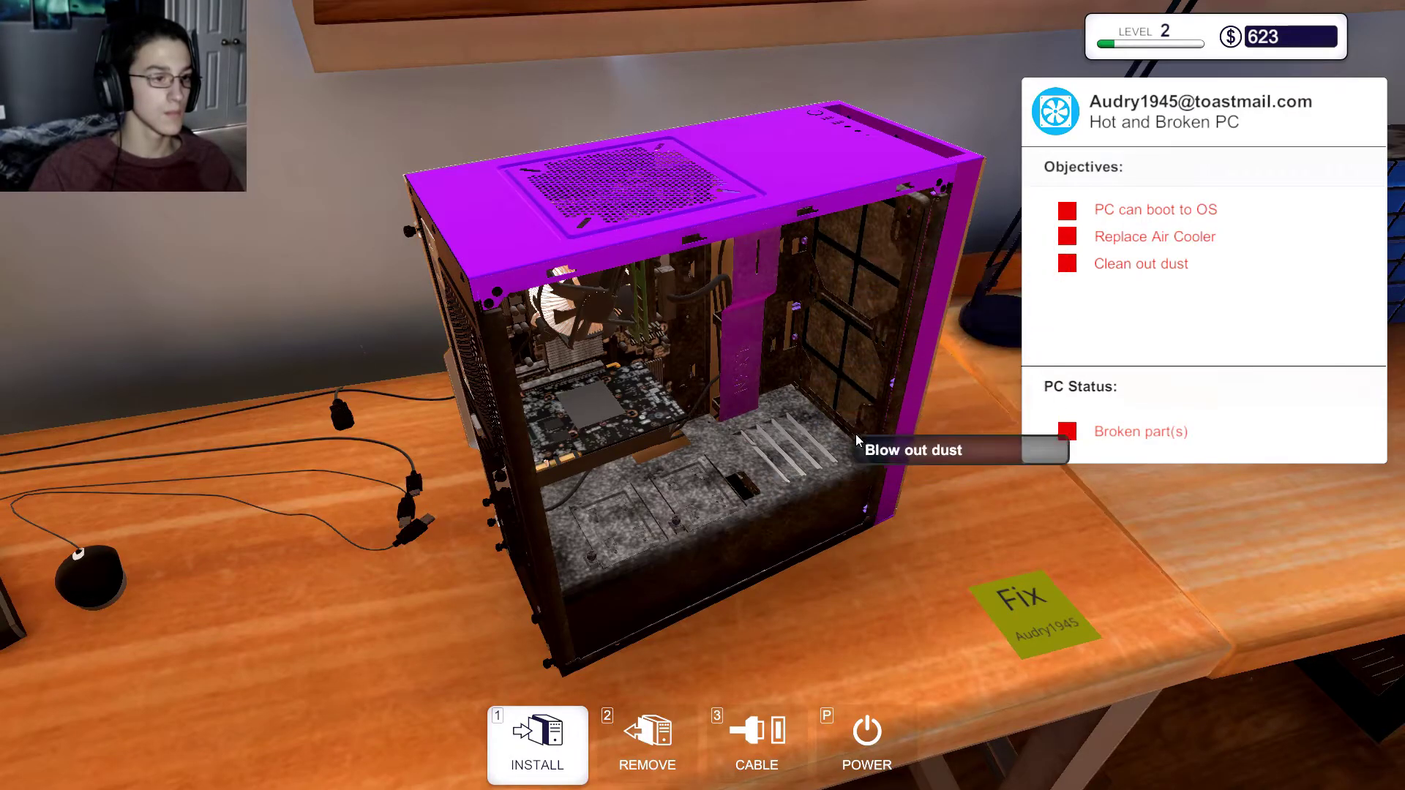
left_click(680, 500)
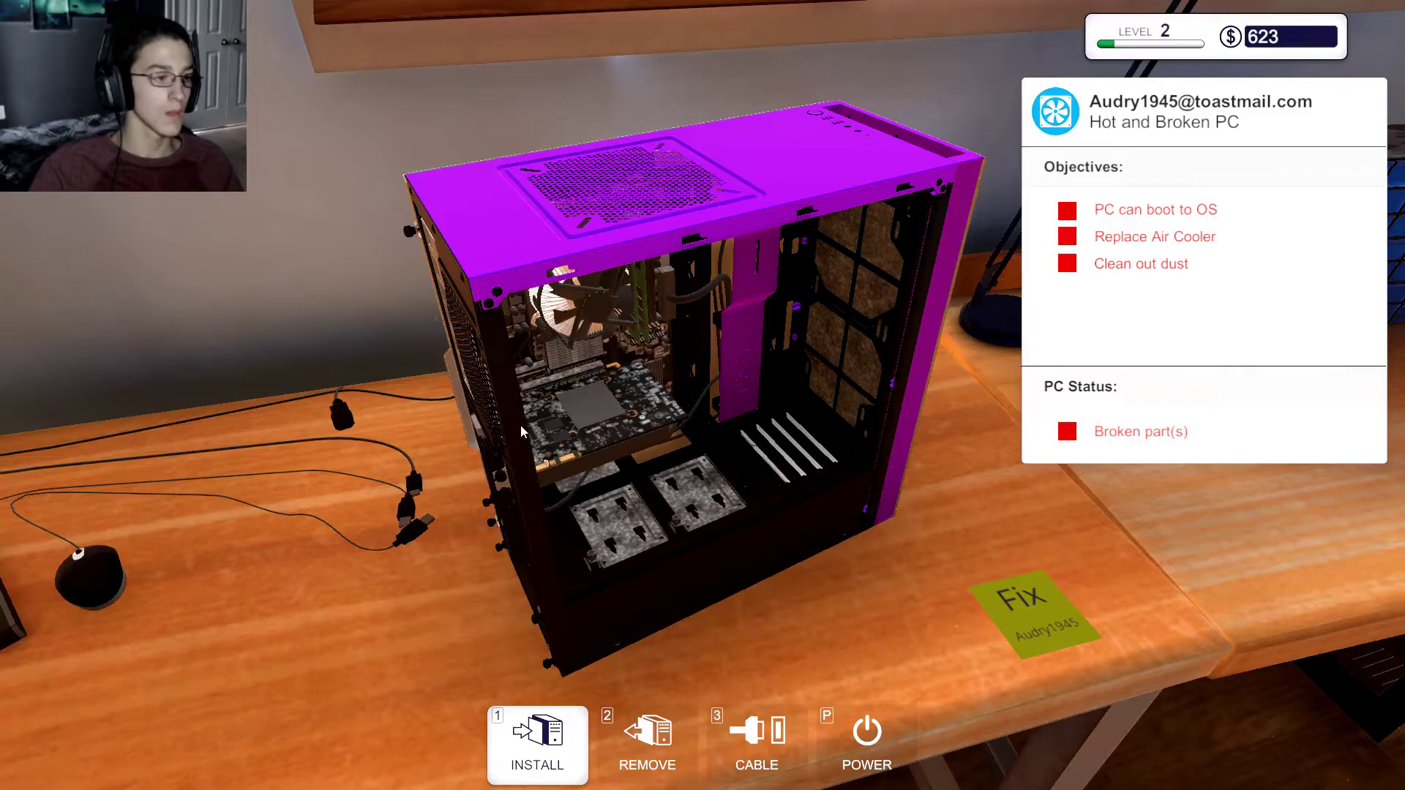
mouse_move(520, 425)
left_mouse_down()
mouse_move(615, 379)
mouse_move(527, 384)
mouse_move(919, 339)
left_mouse_up()
left_click_drag(813, 281, 881, 304)
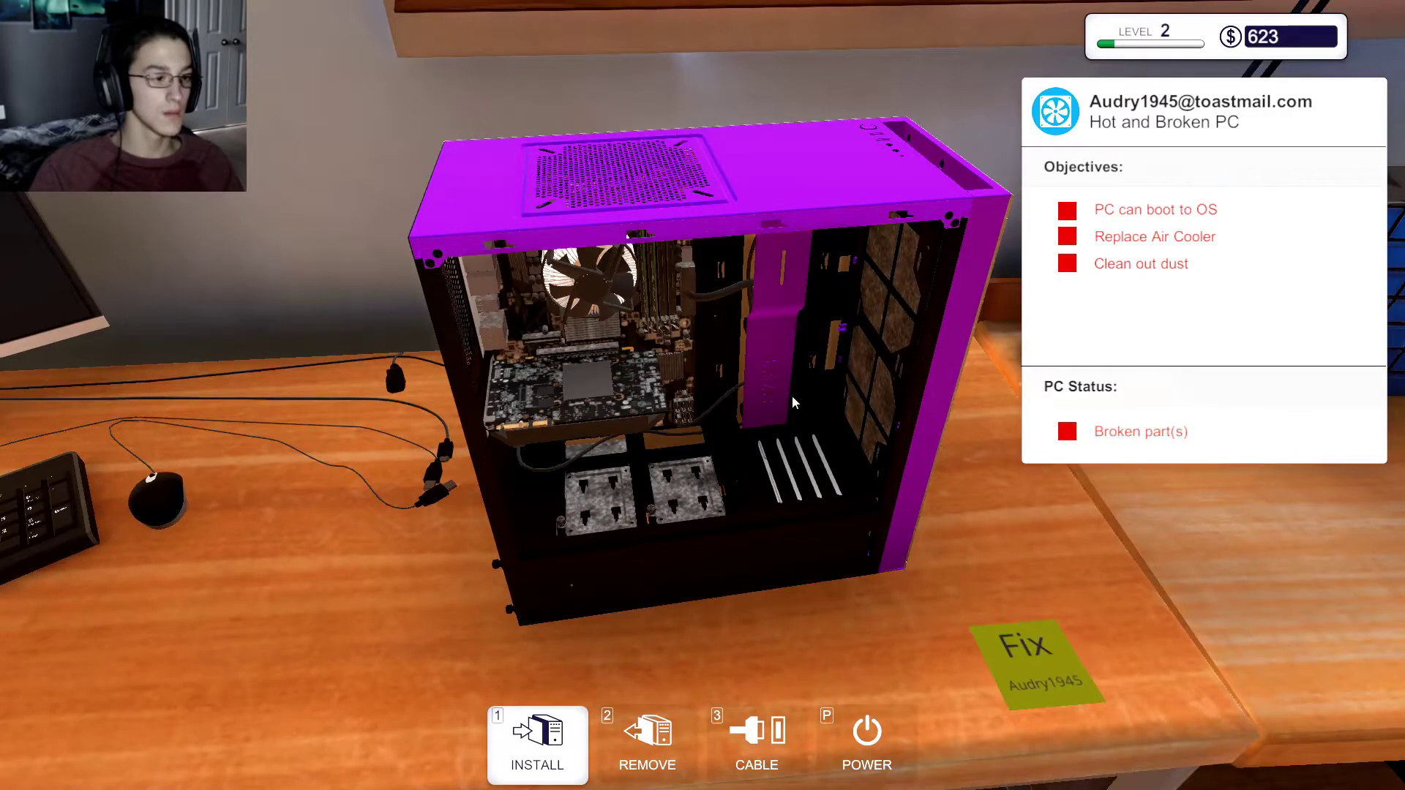
left_click_drag(747, 414, 655, 475)
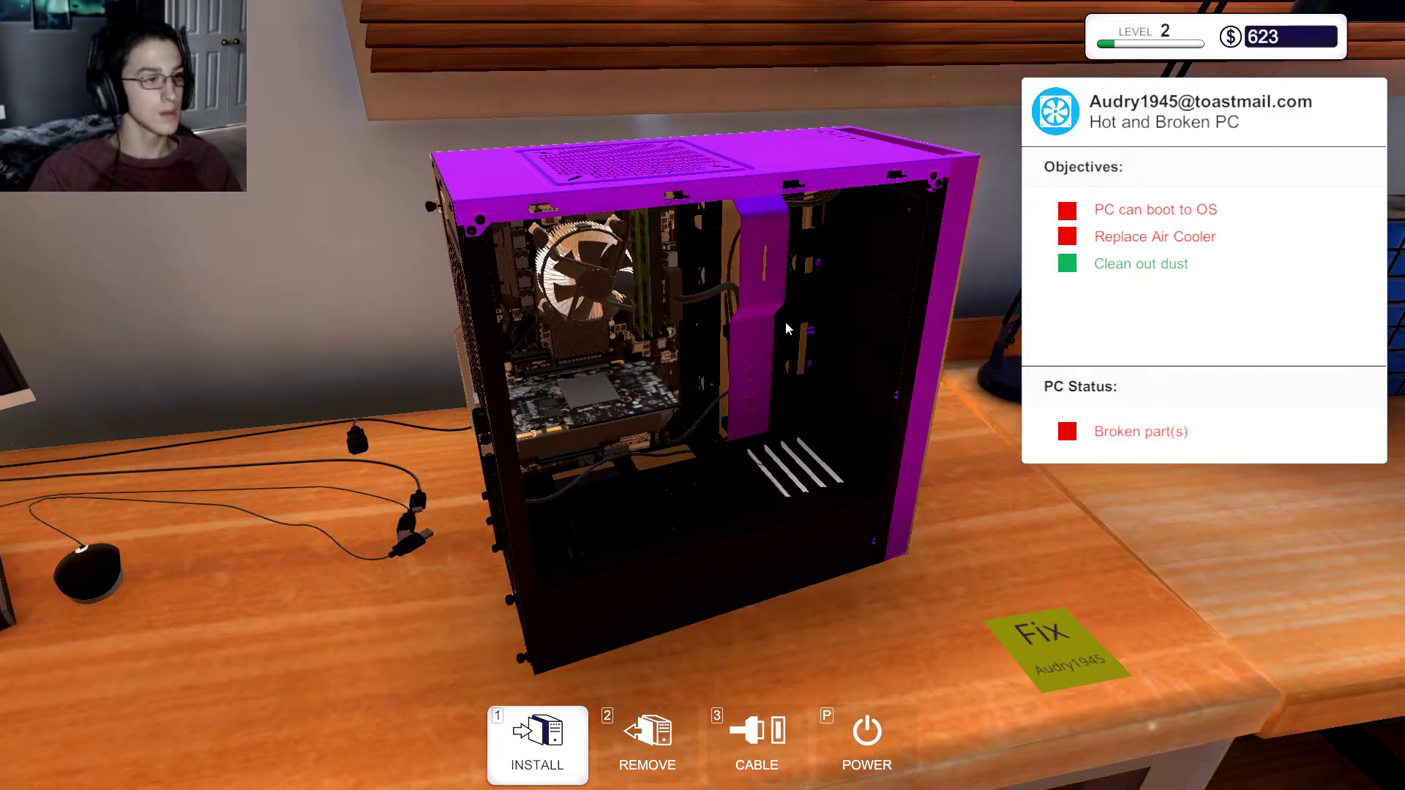
- Unplug the cooler's fan cable and remove the broken air cooler from the CPU
key("d")
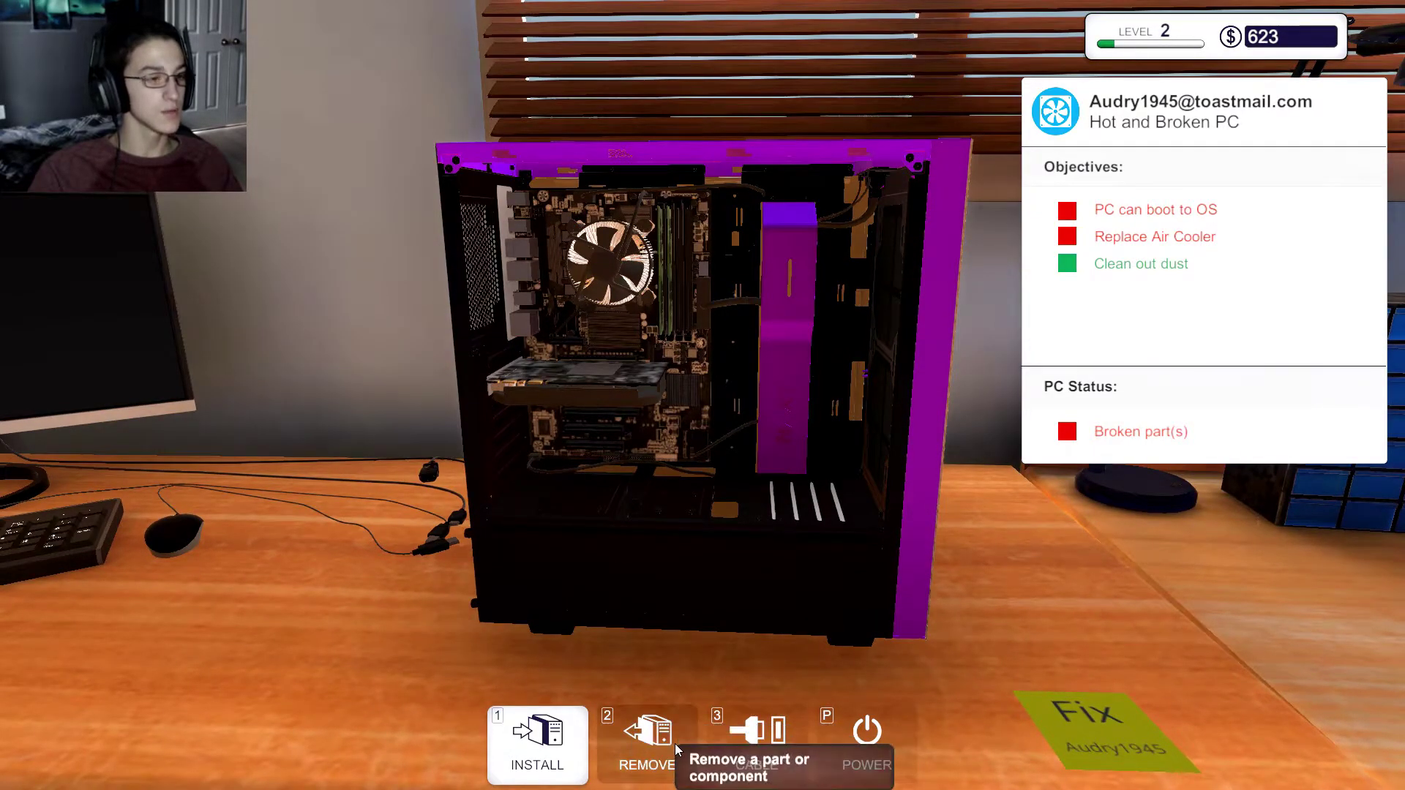
left_click(673, 742)
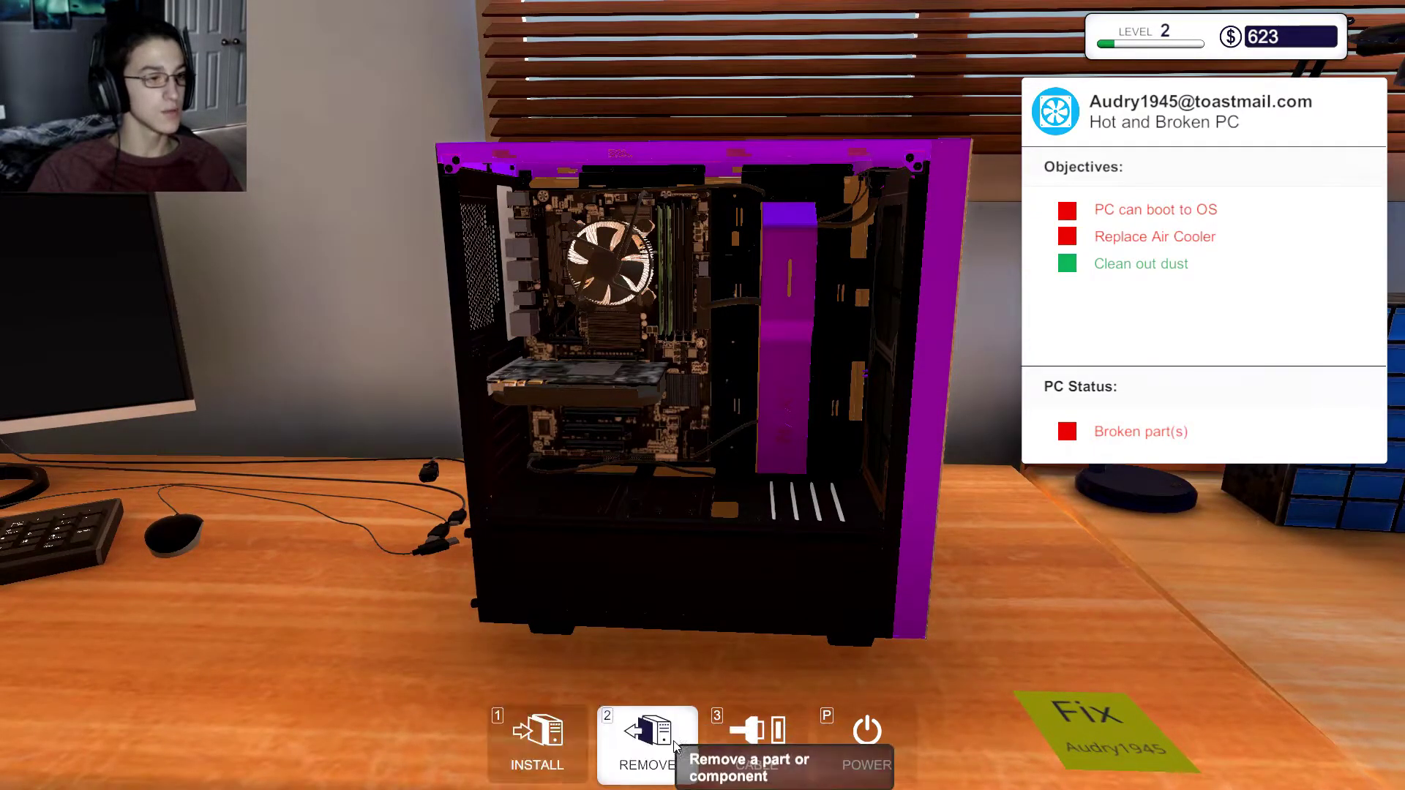
left_click(637, 204)
left_click(615, 256)
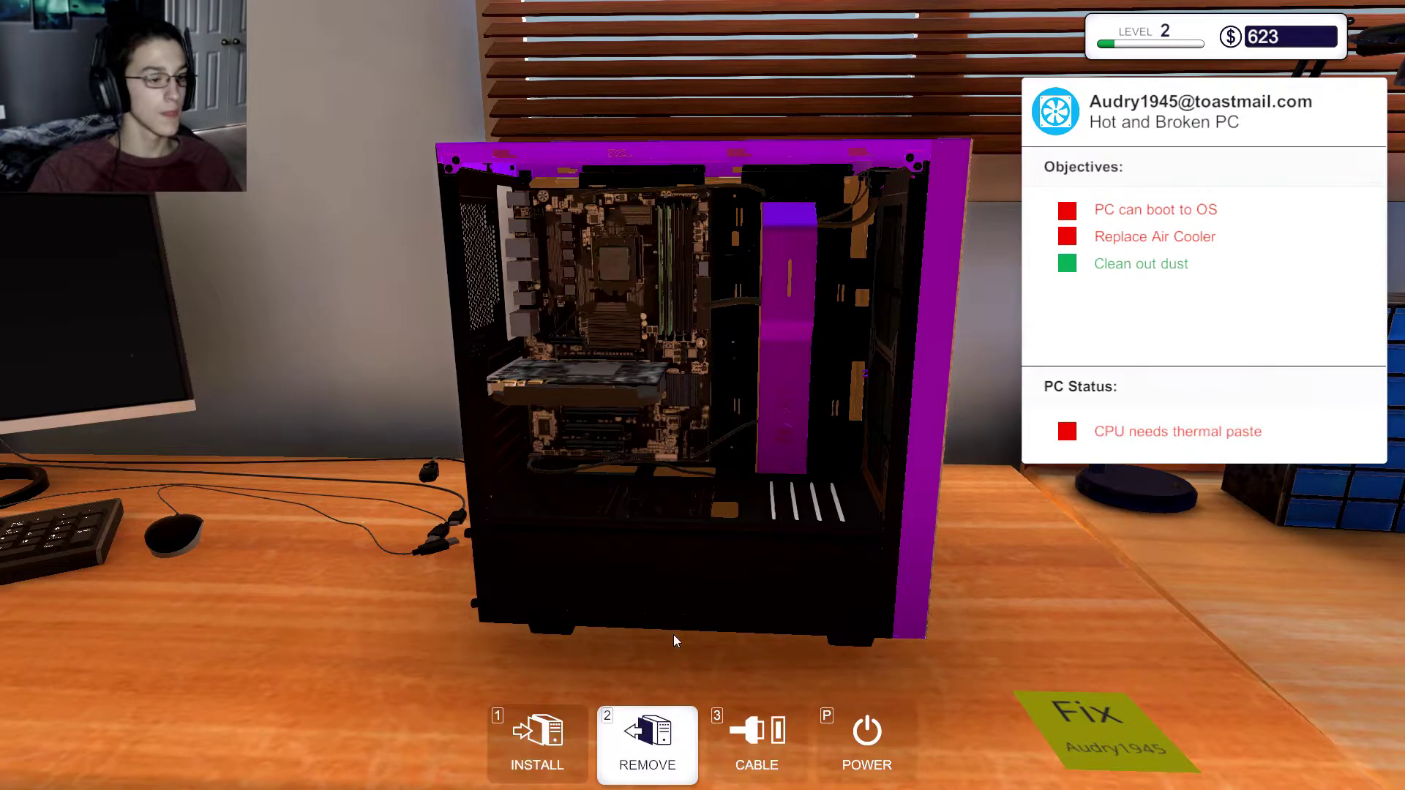
- Browse the Cooling parts in the install inventory, then return to the PC
key("1")
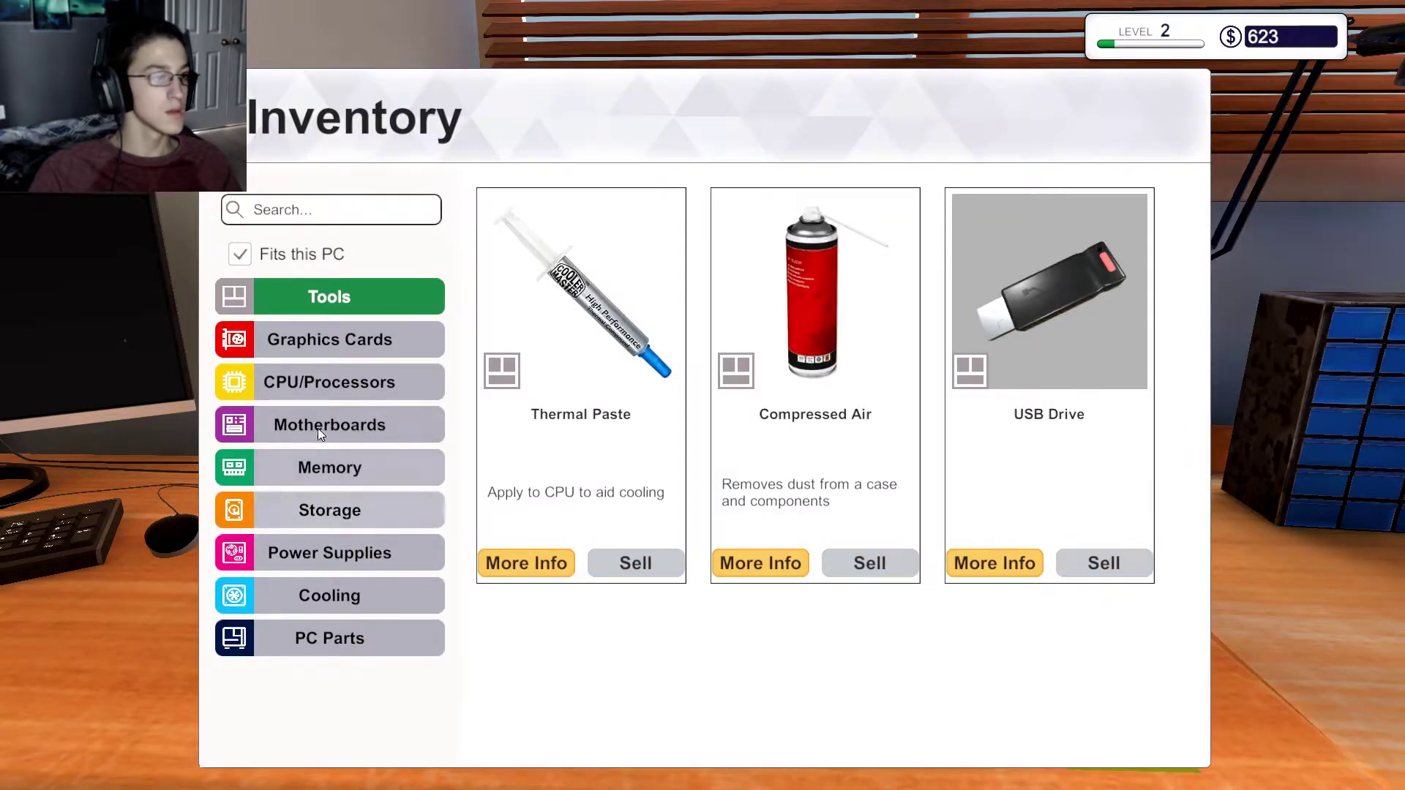
left_click(397, 596)
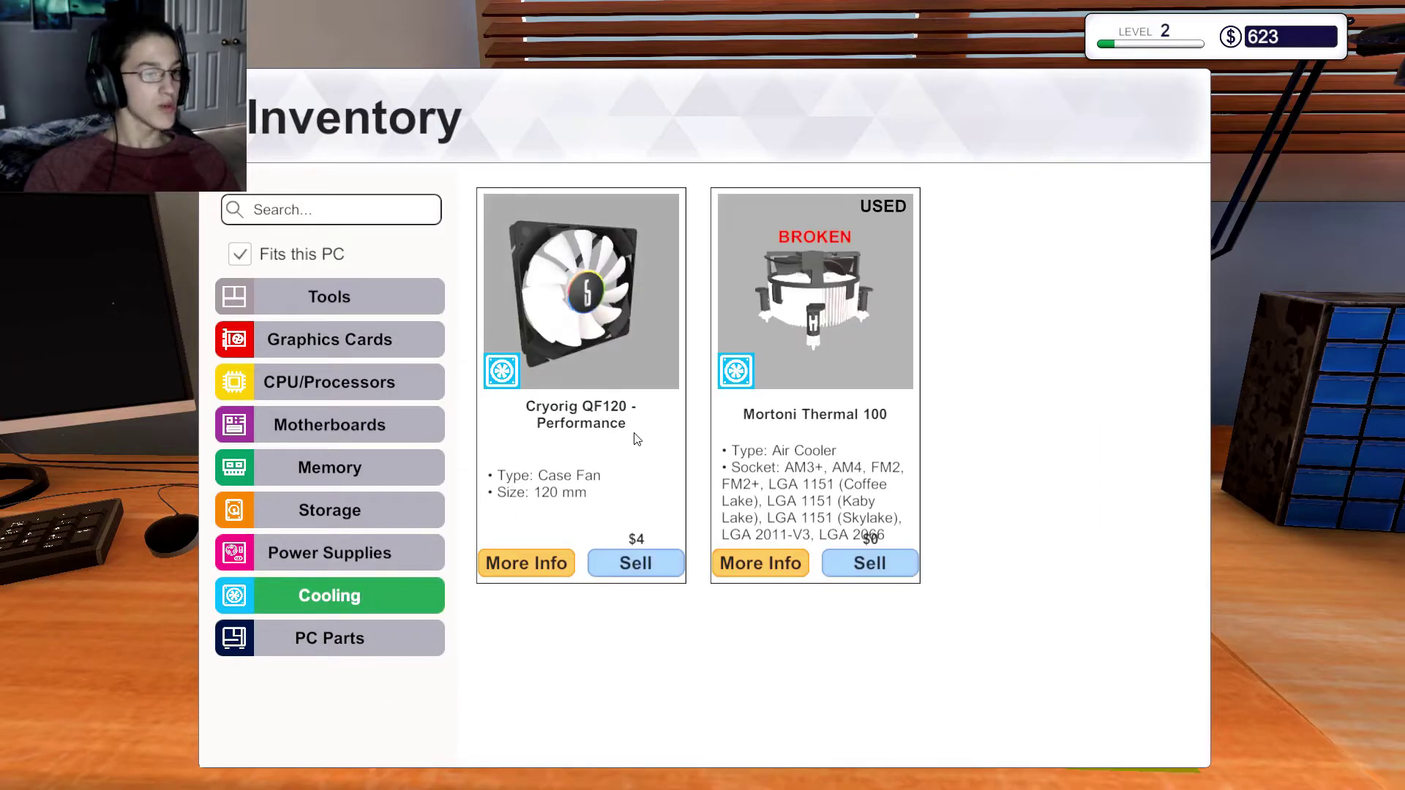
left_click(619, 365)
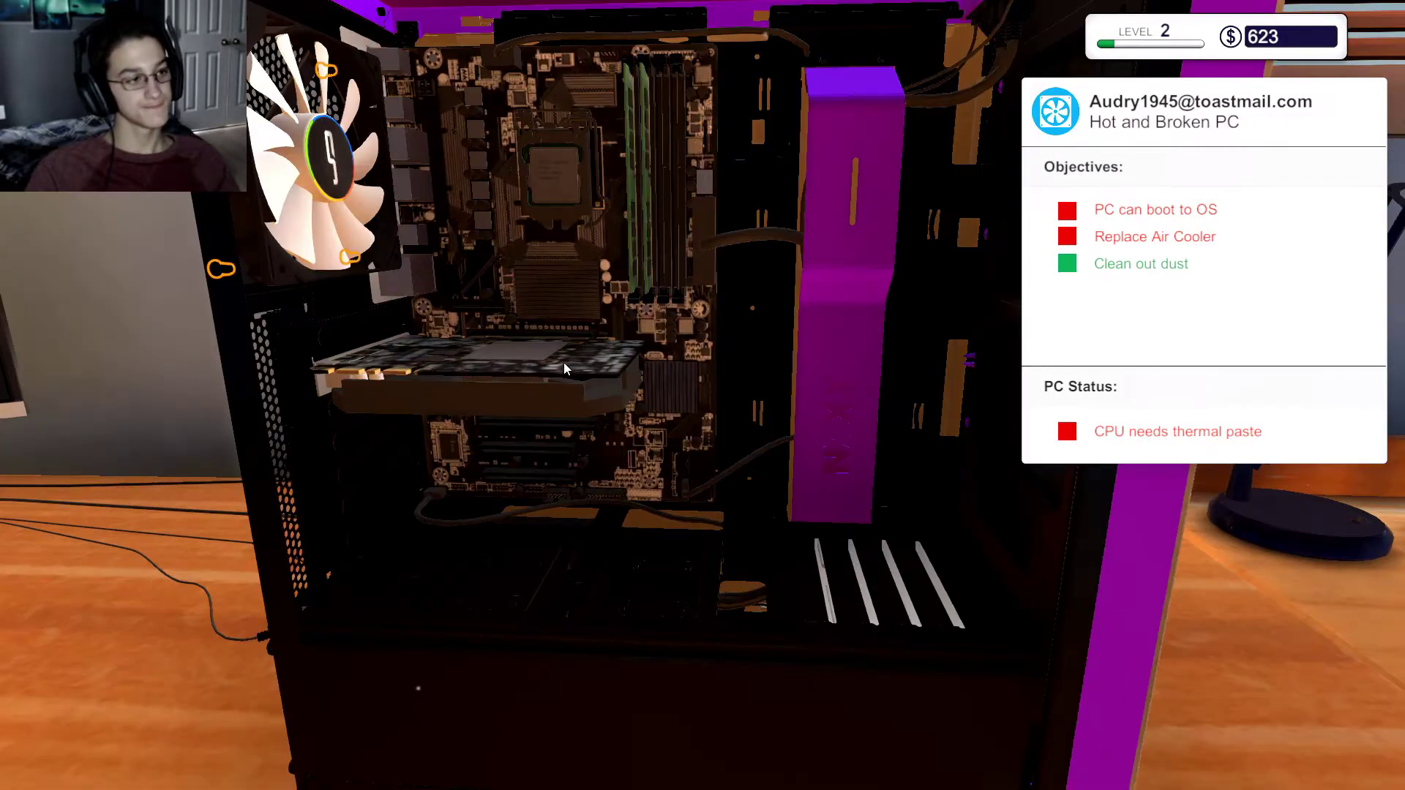
scroll(561, 365, "down", 3)
left_click_drag(579, 306, 439, 318)
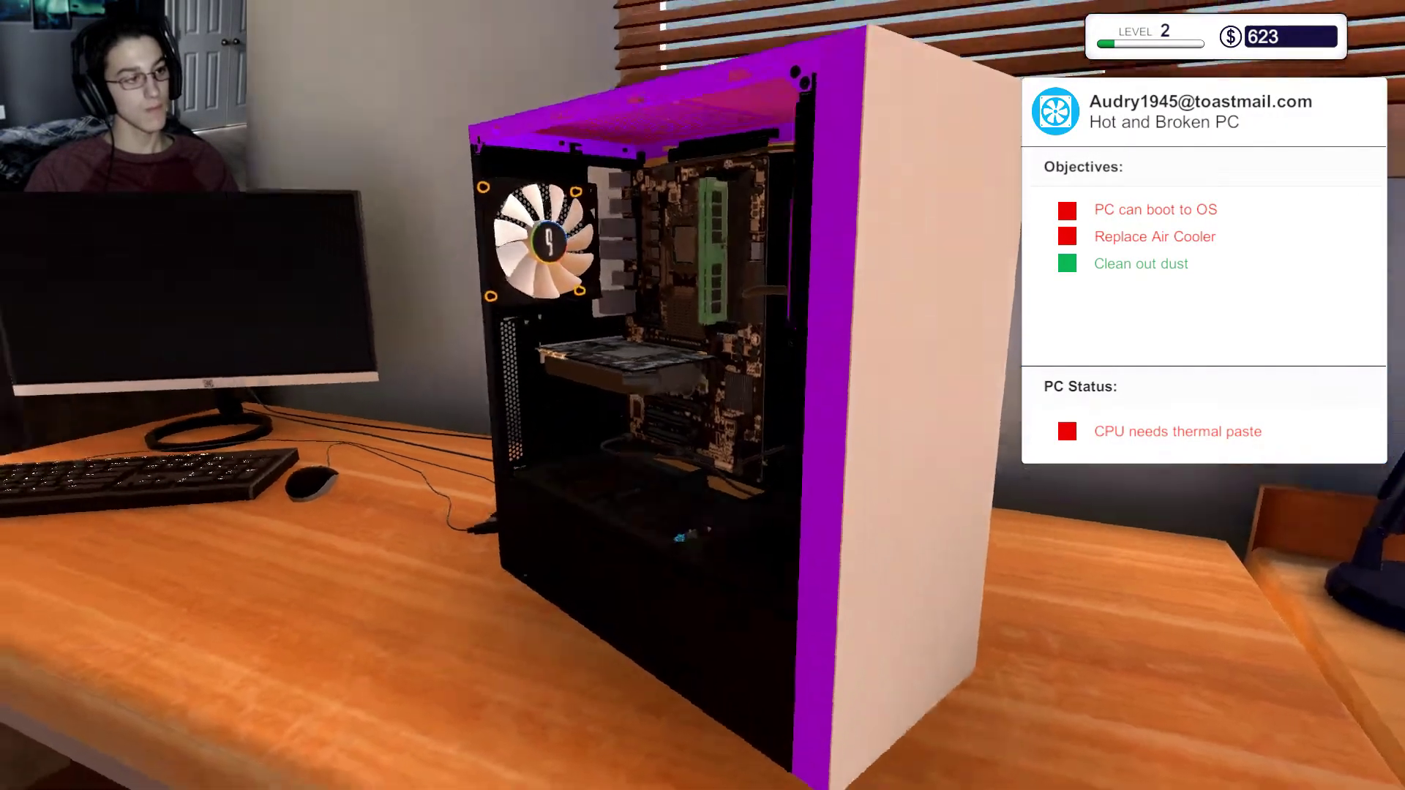
left_click_drag(658, 549, 935, 672)
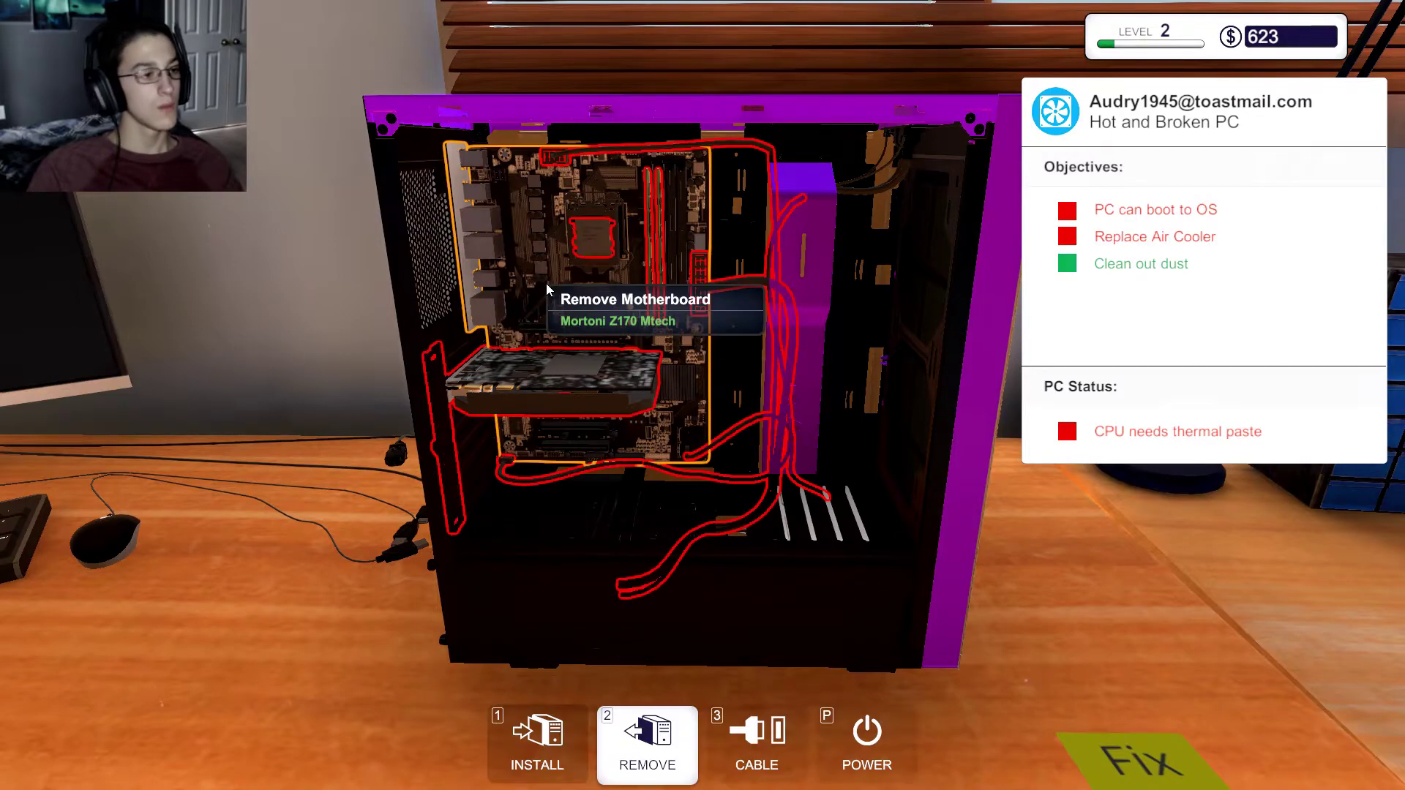
left_click(540, 733)
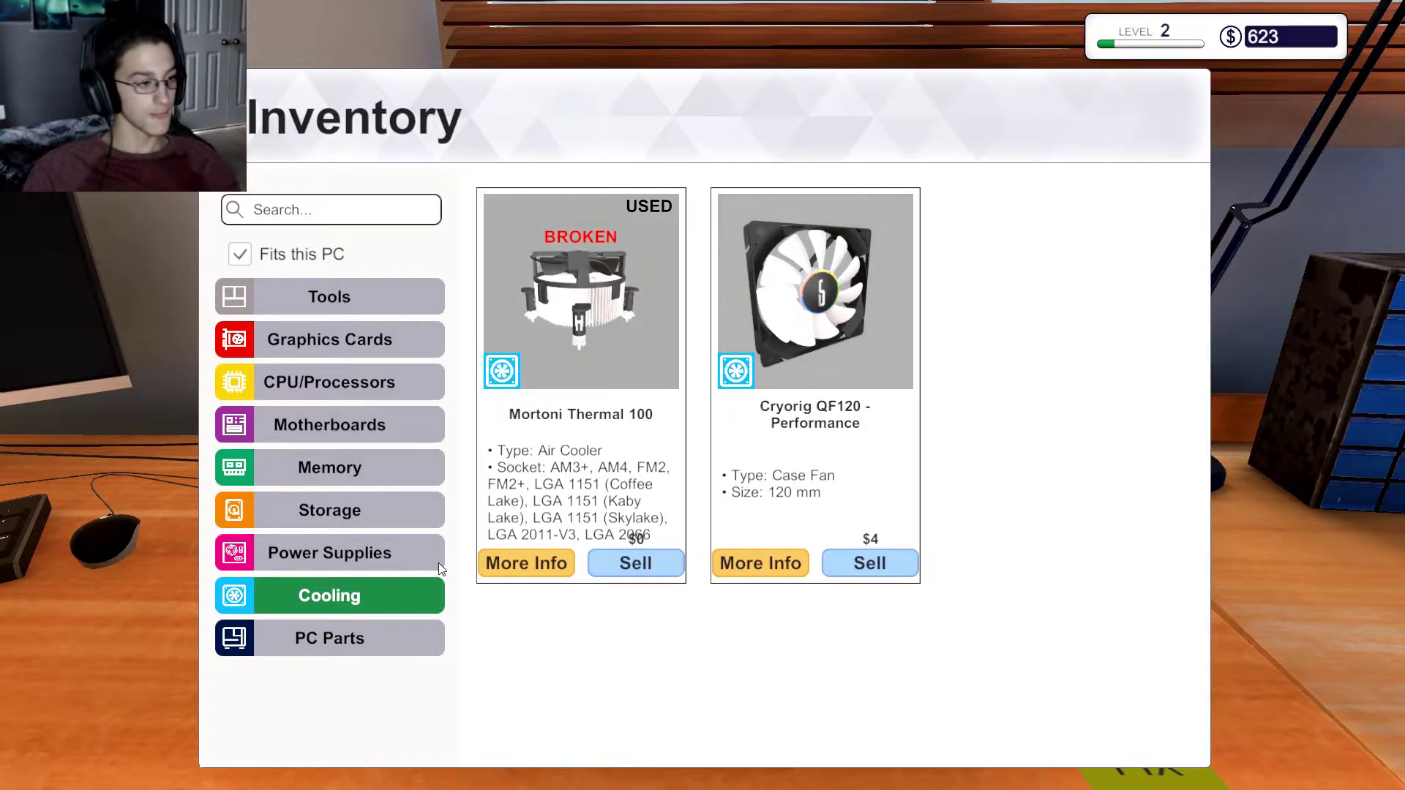
key("Escape")
- Close the e-mail window and open the Shop on the computer
key("Escape")
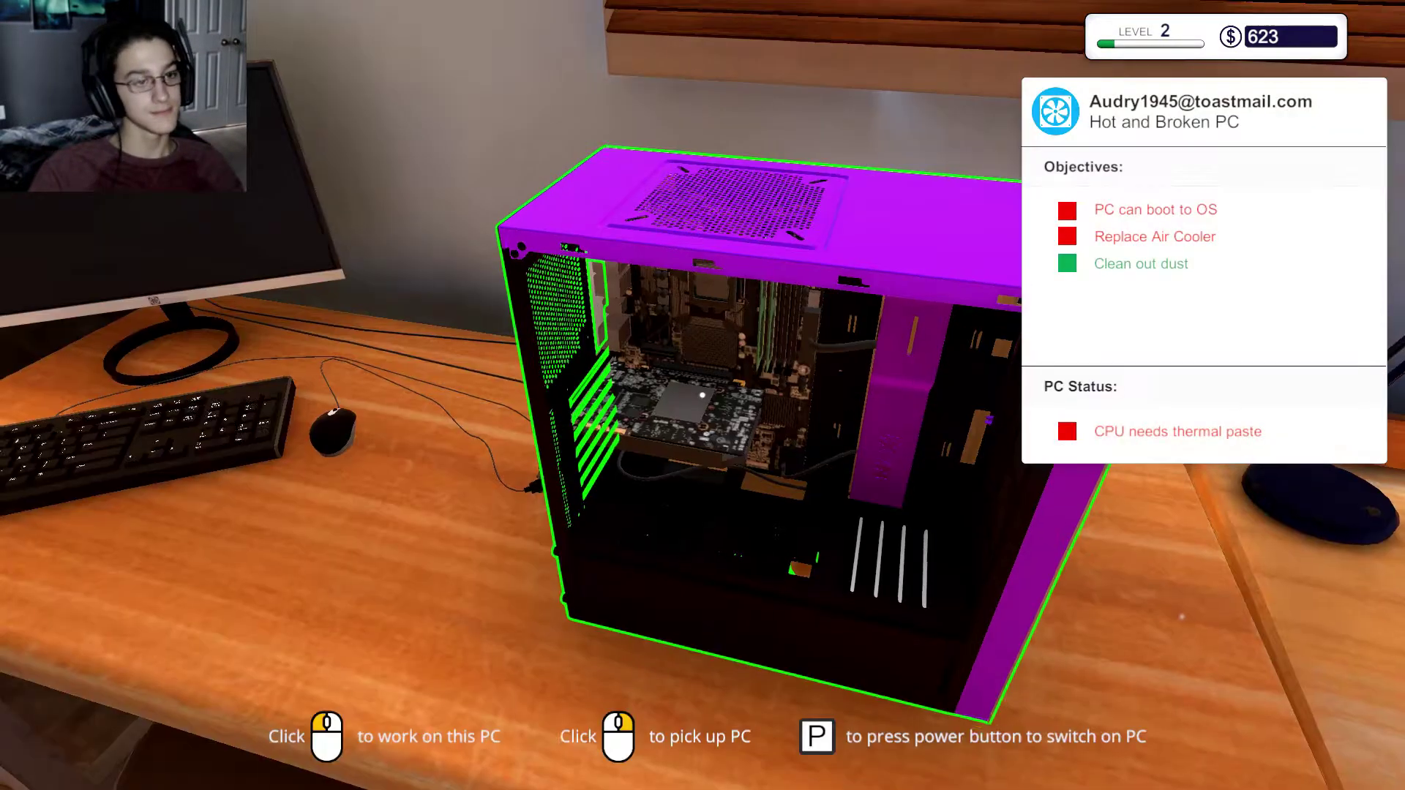
key("Escape")
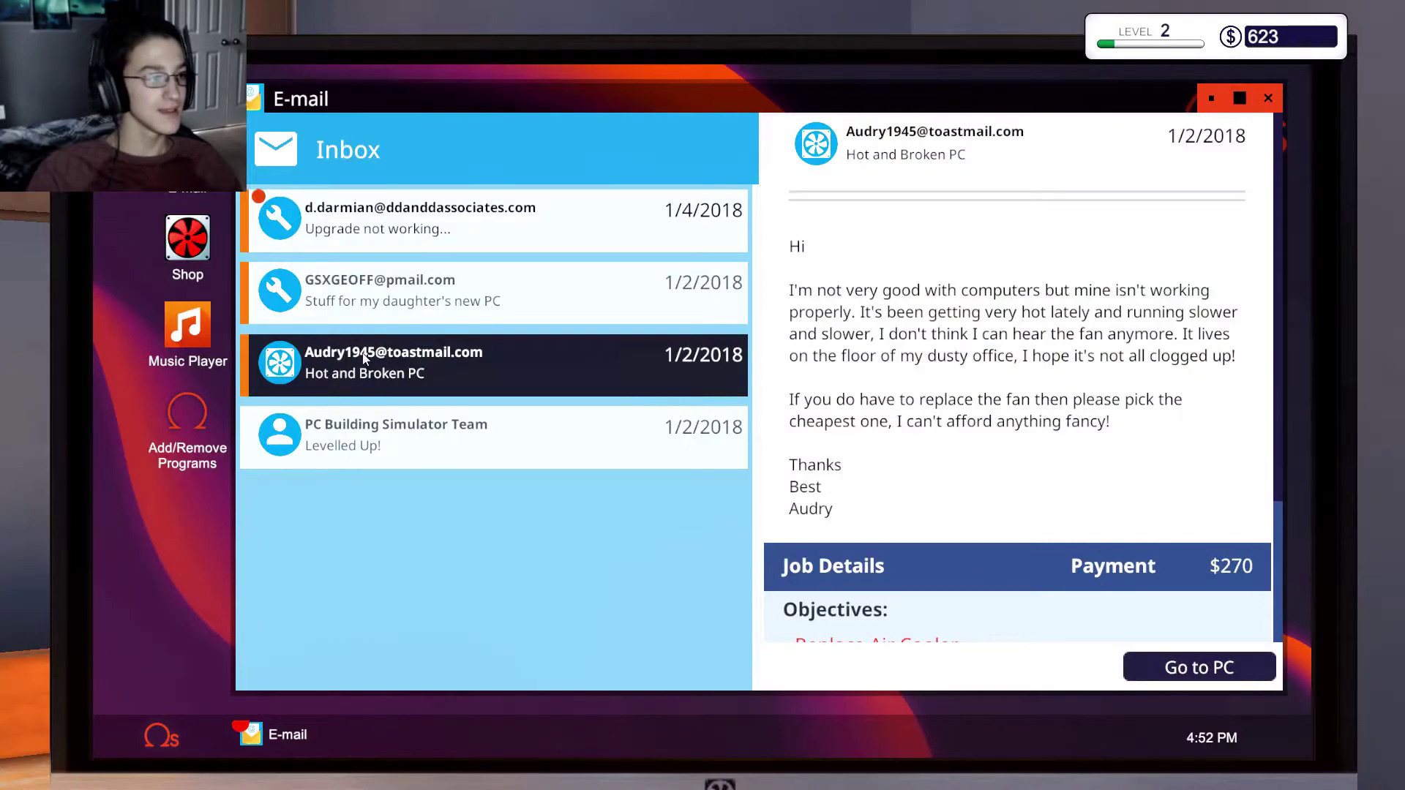
left_click(1266, 97)
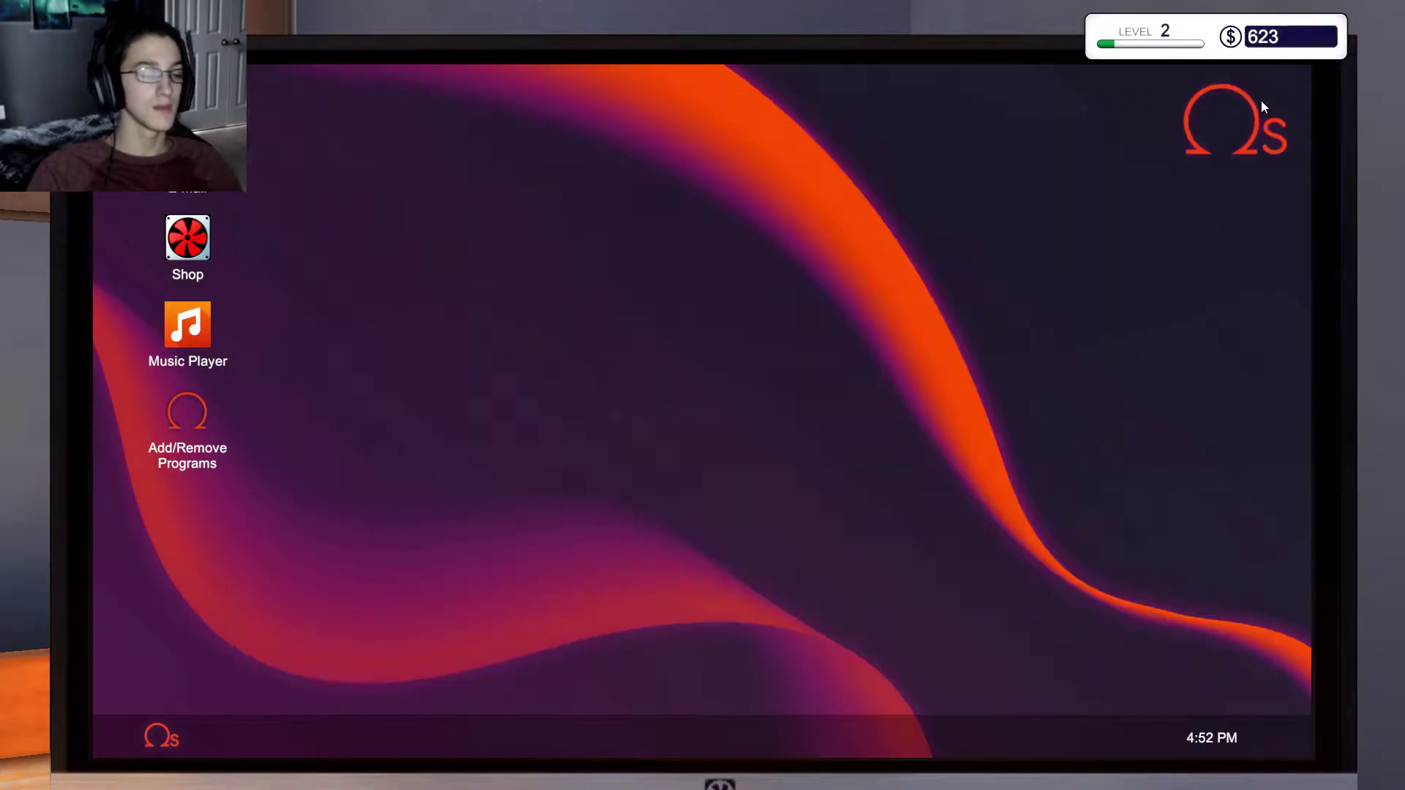
left_click(197, 252)
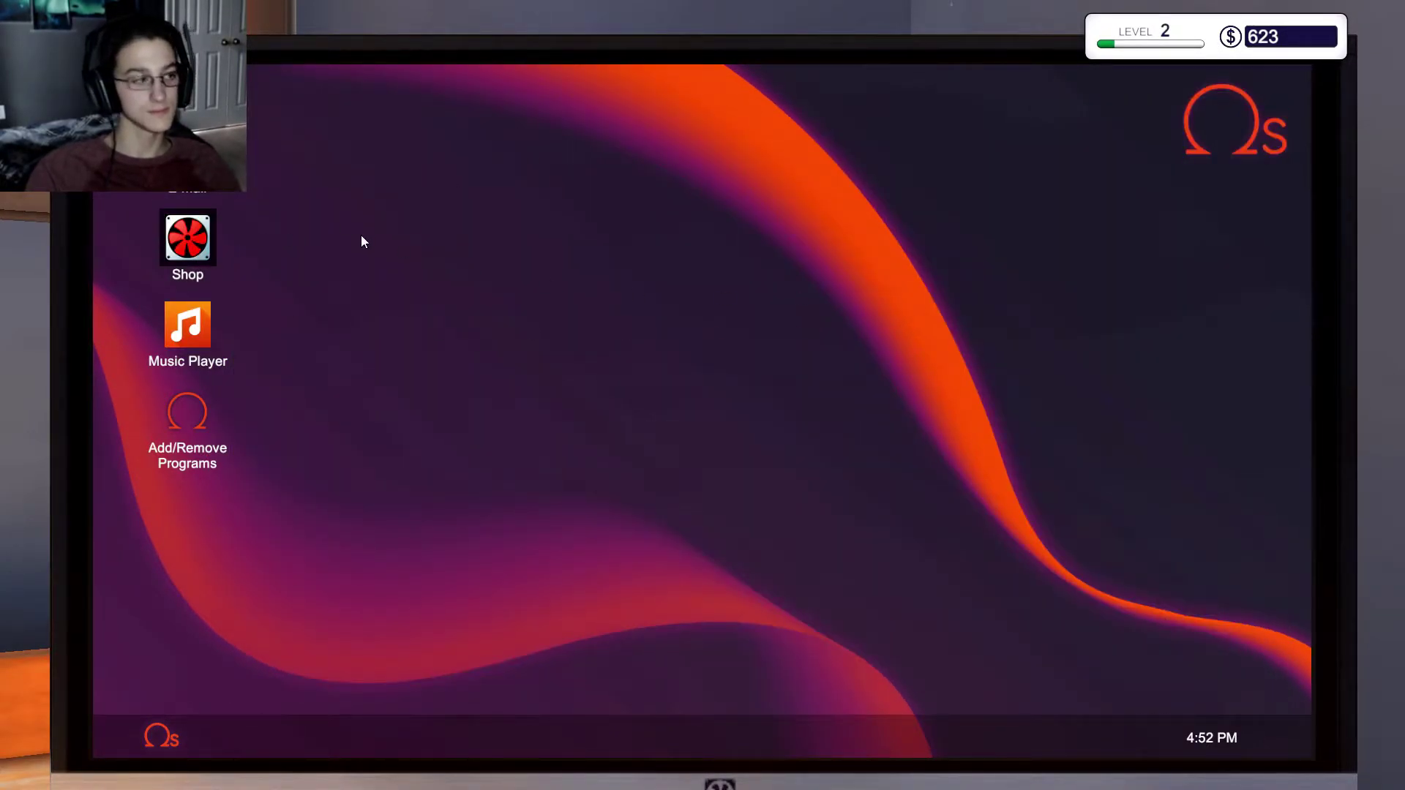
double_click(198, 227)
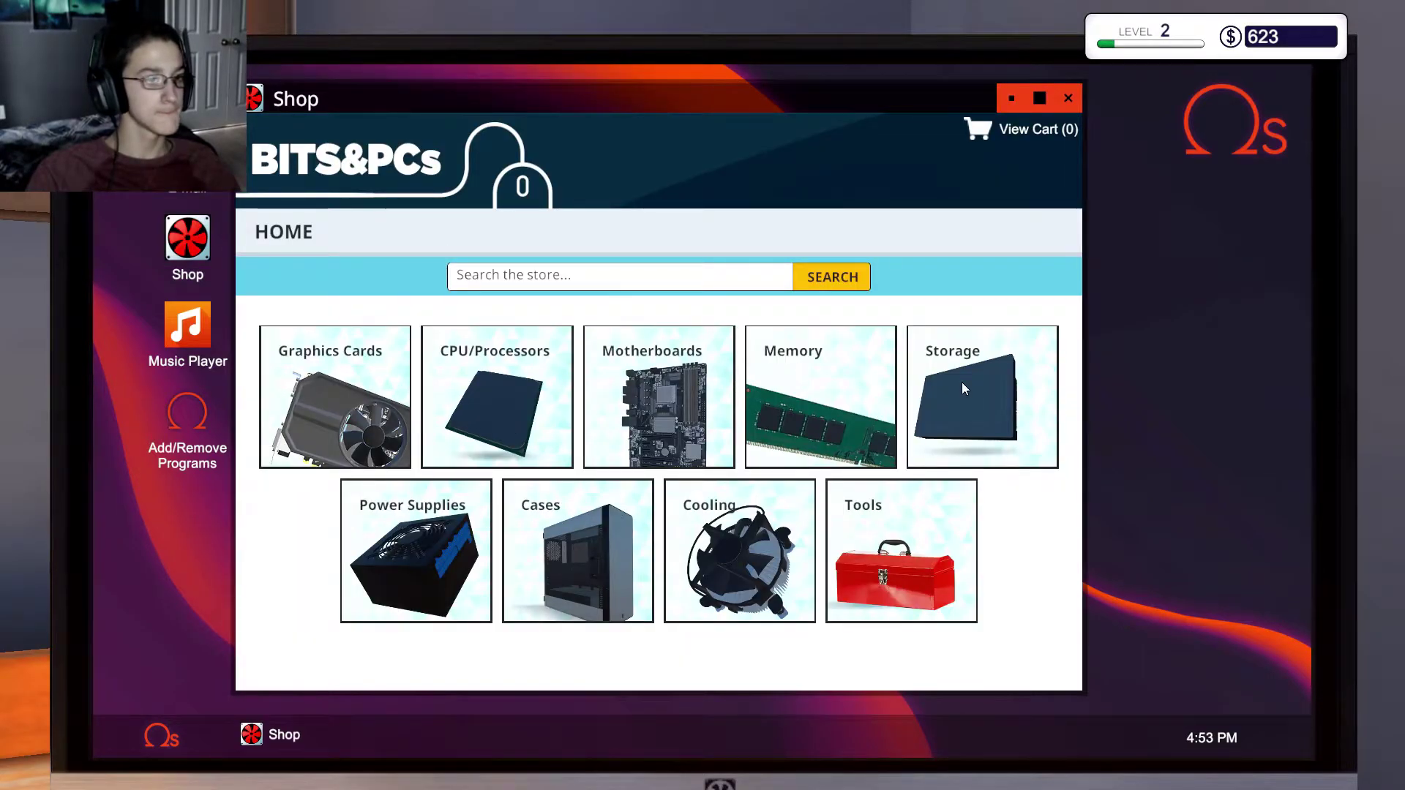
- Add the Mortoni Thermal 100 cooler from the Cooling category to the cart
left_click(741, 549)
scroll(543, 284, "down", 1)
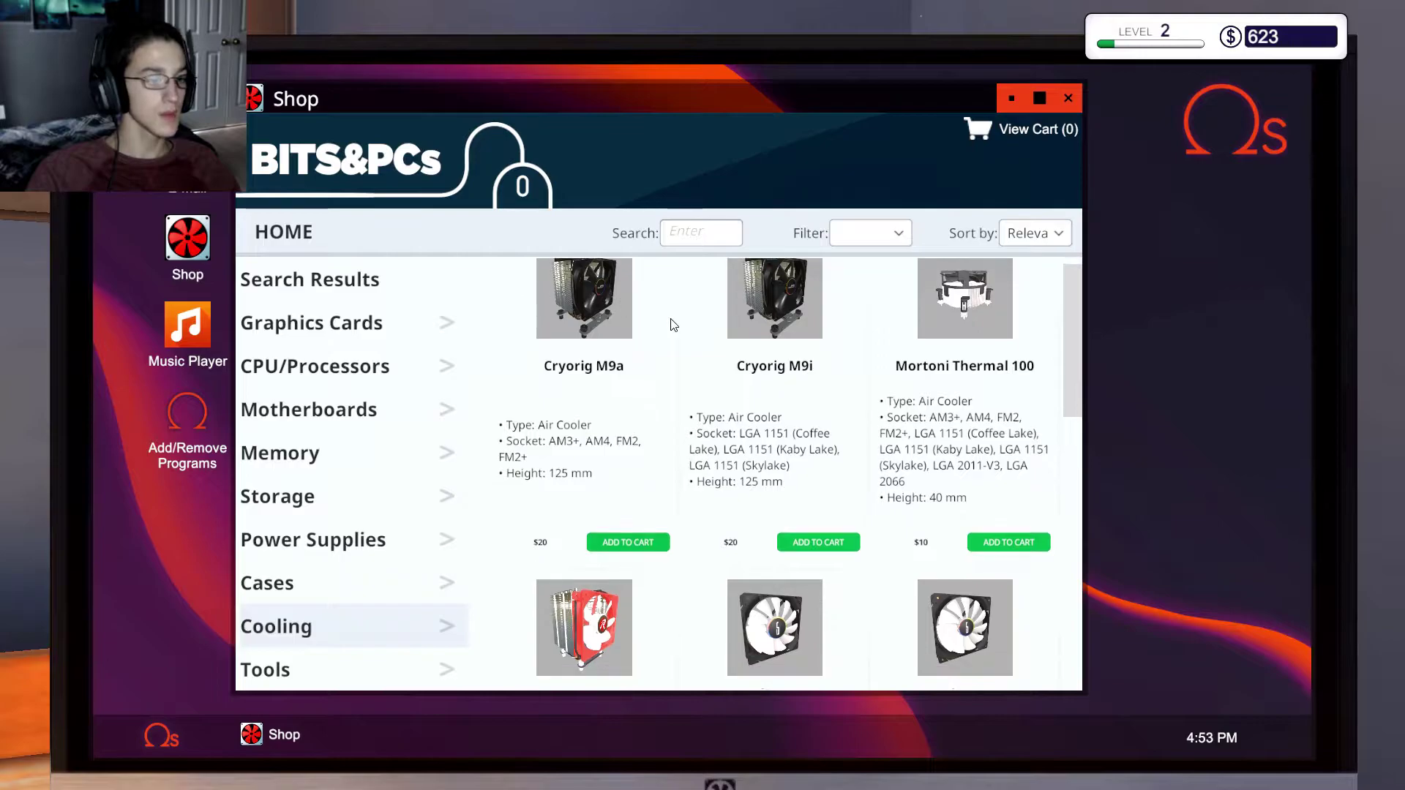
left_click(931, 302)
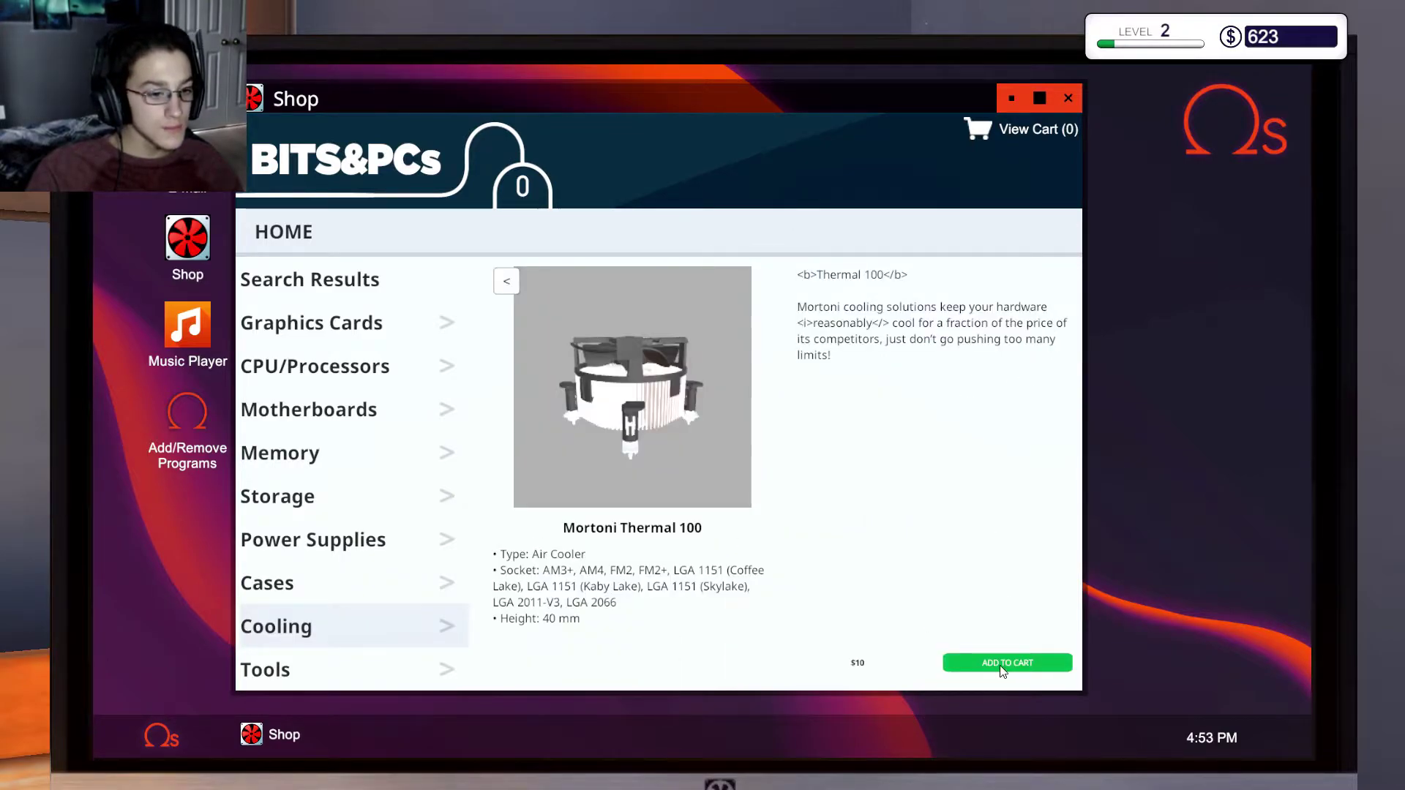
key("Escape")
left_click(702, 396)
- Buy the cart with Same Day Delivery, then walk out to the hallway
left_click(1031, 133)
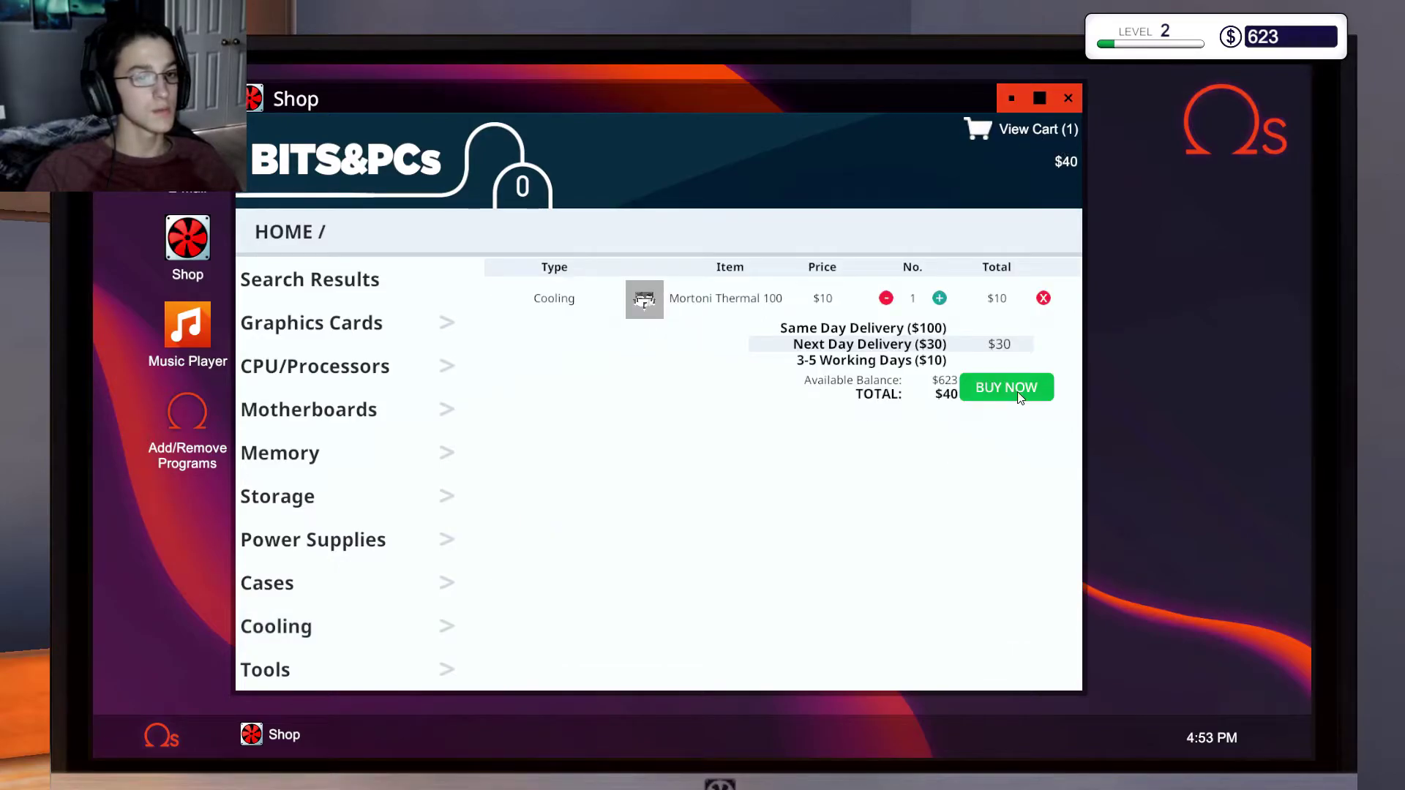
left_click(929, 332)
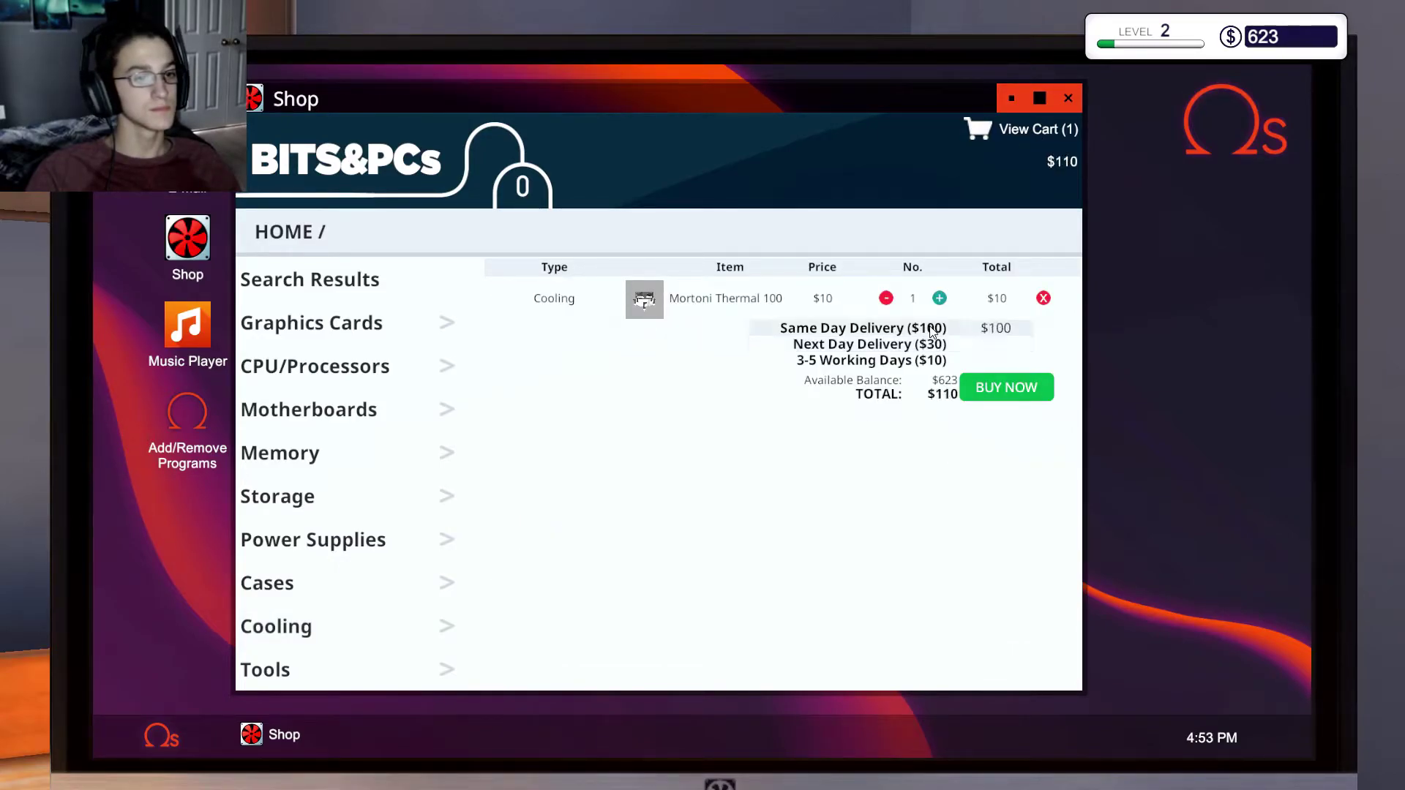
left_click(1009, 397)
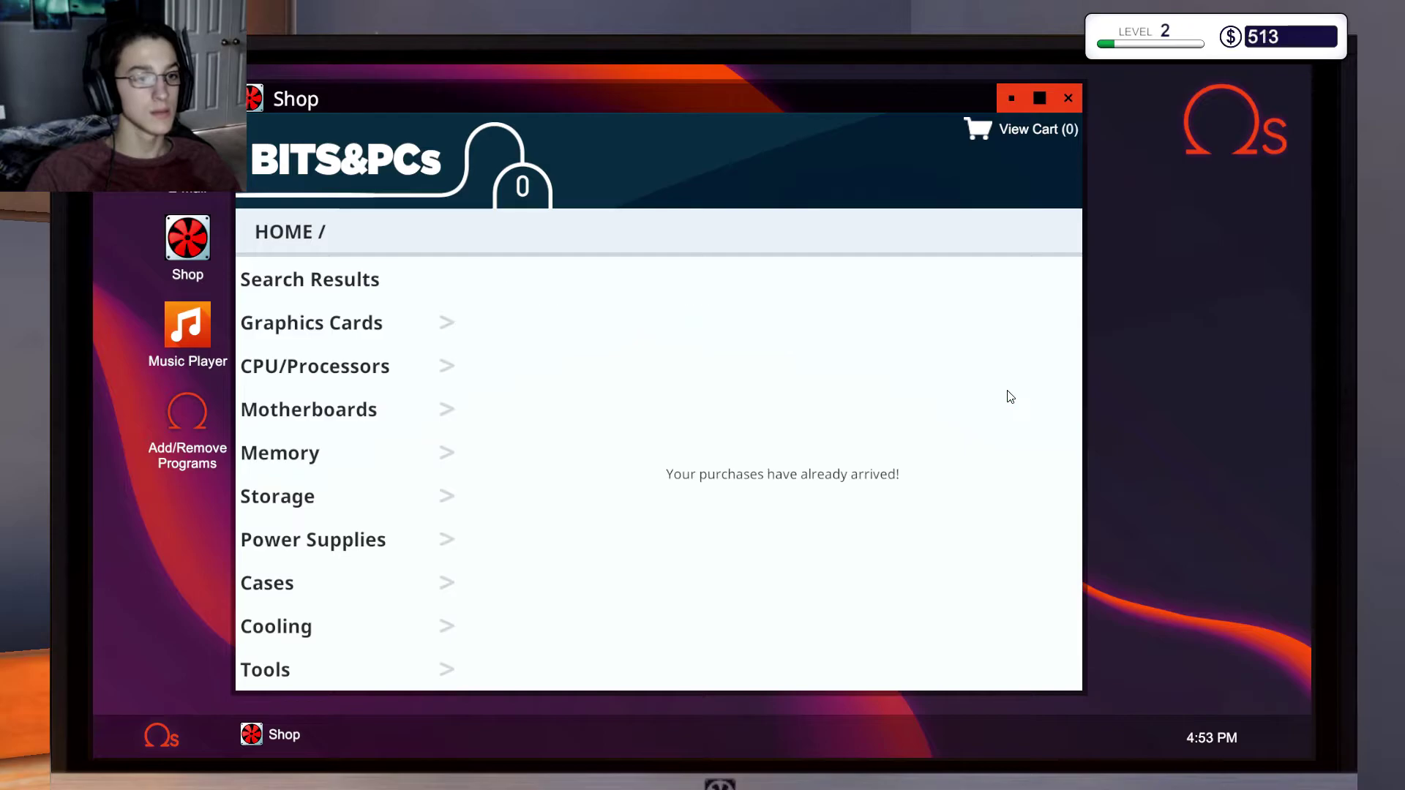
key("Escape")
key("w")
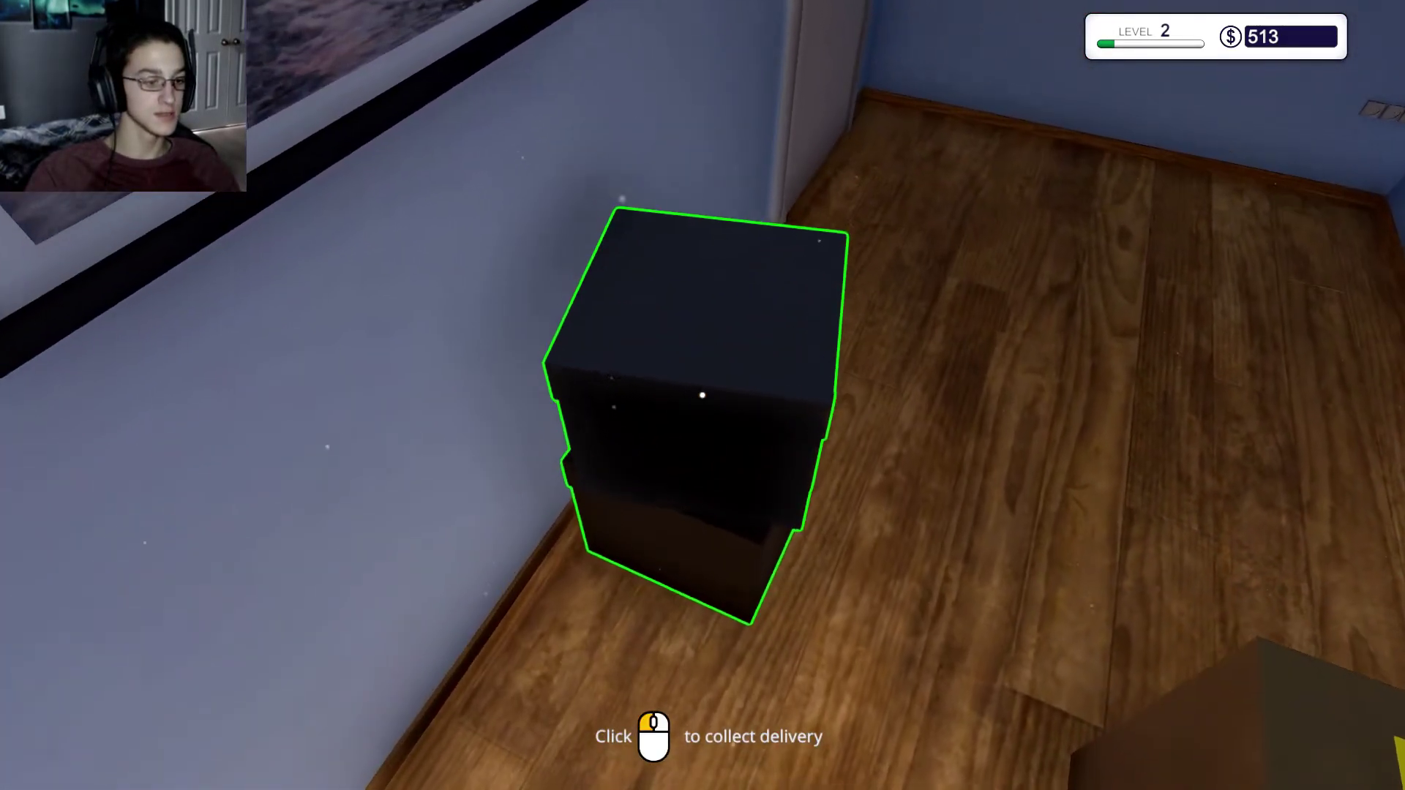
- Collect the delivered box and walk back to the desk
left_click(703, 395)
key("Escape")
key("w")
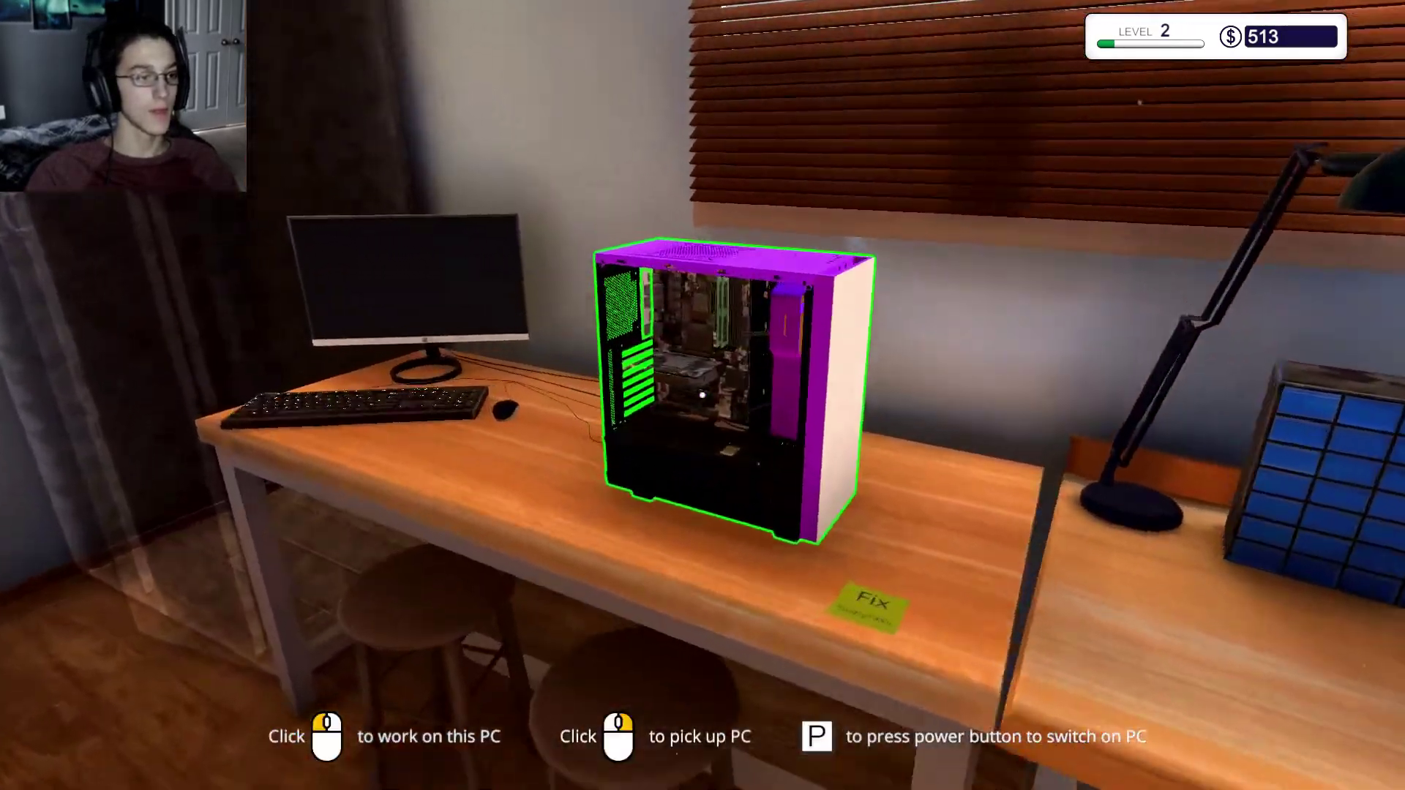
- Sell the spare Cryorig QF120 fan and the broken Mortoni Thermal 100 cooler
left_click(702, 395)
left_click(560, 737)
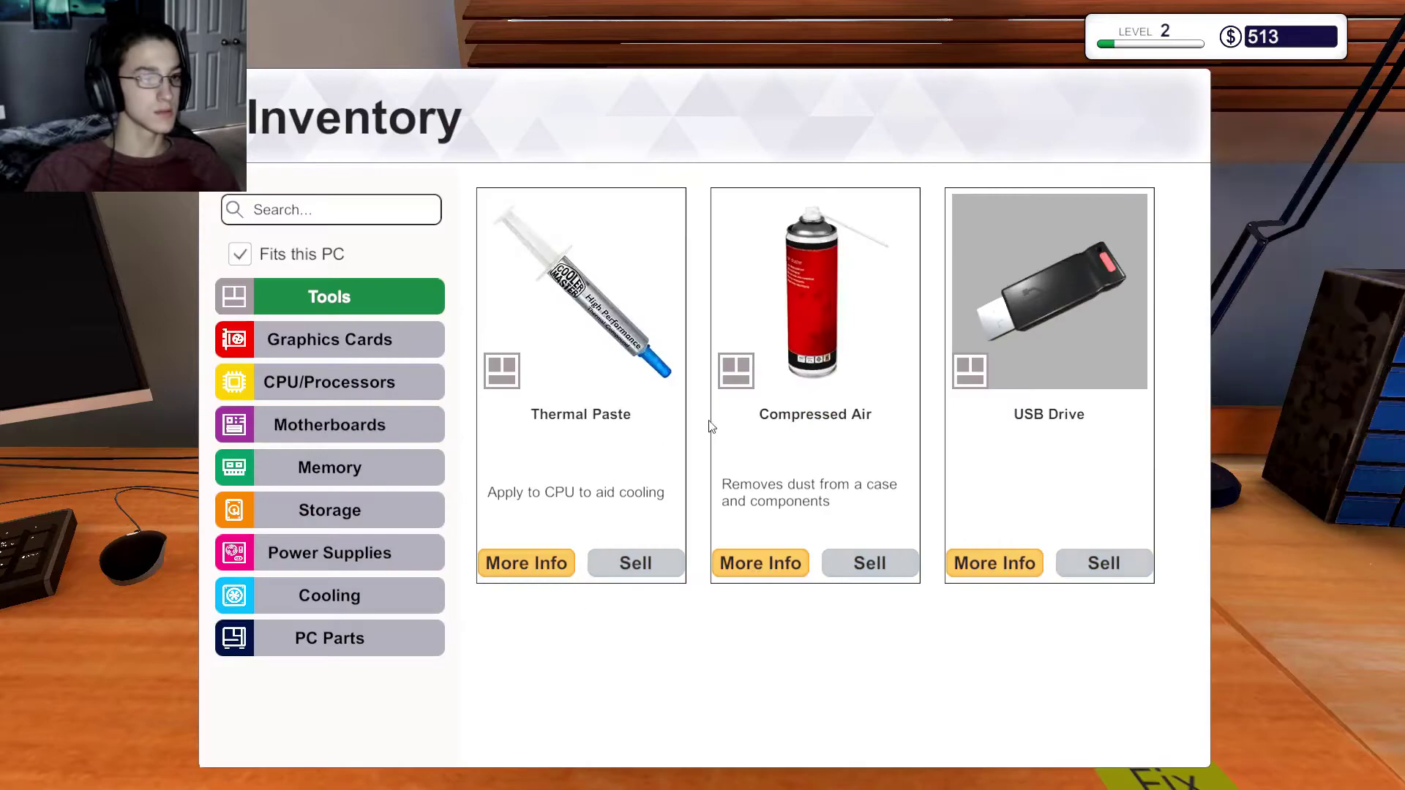
left_click(304, 595)
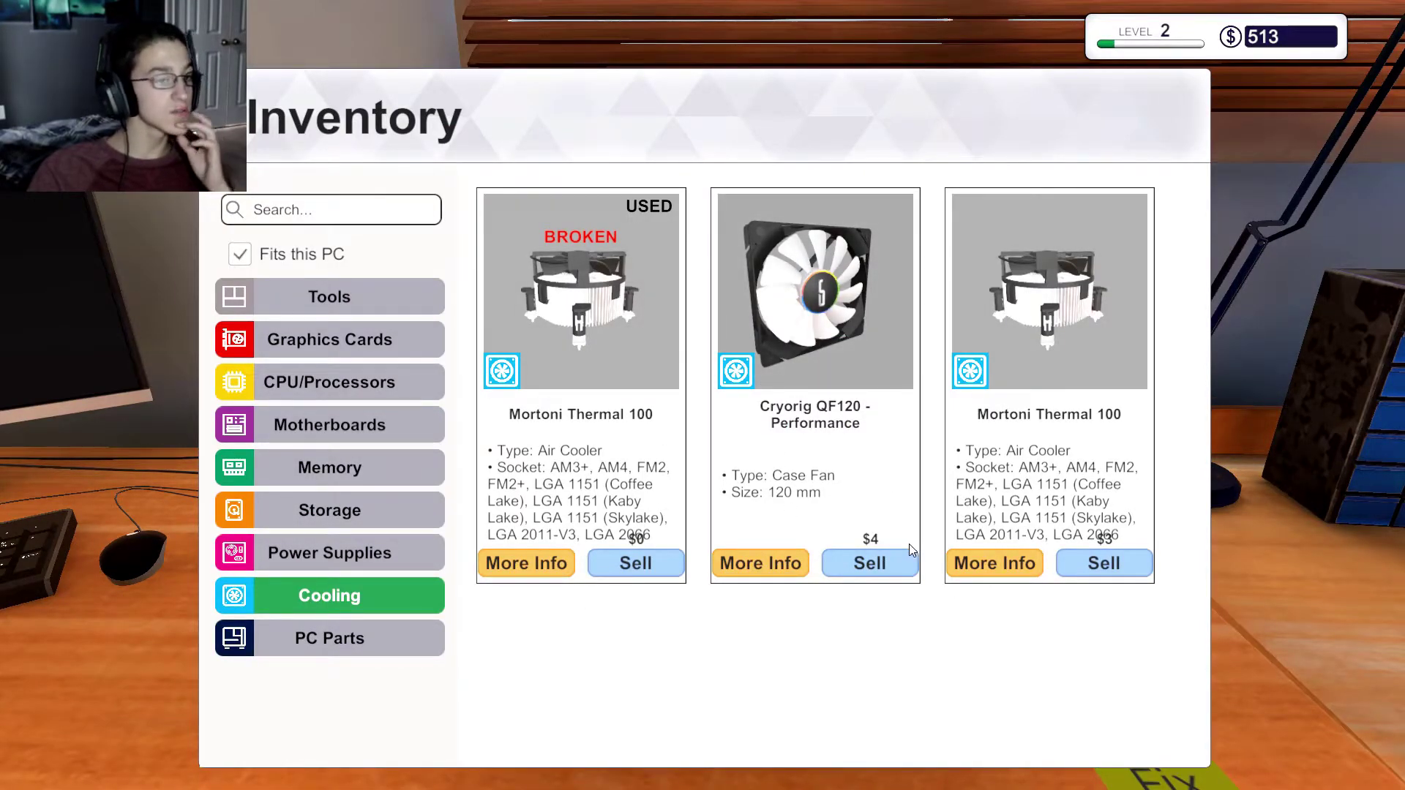
left_click(891, 560)
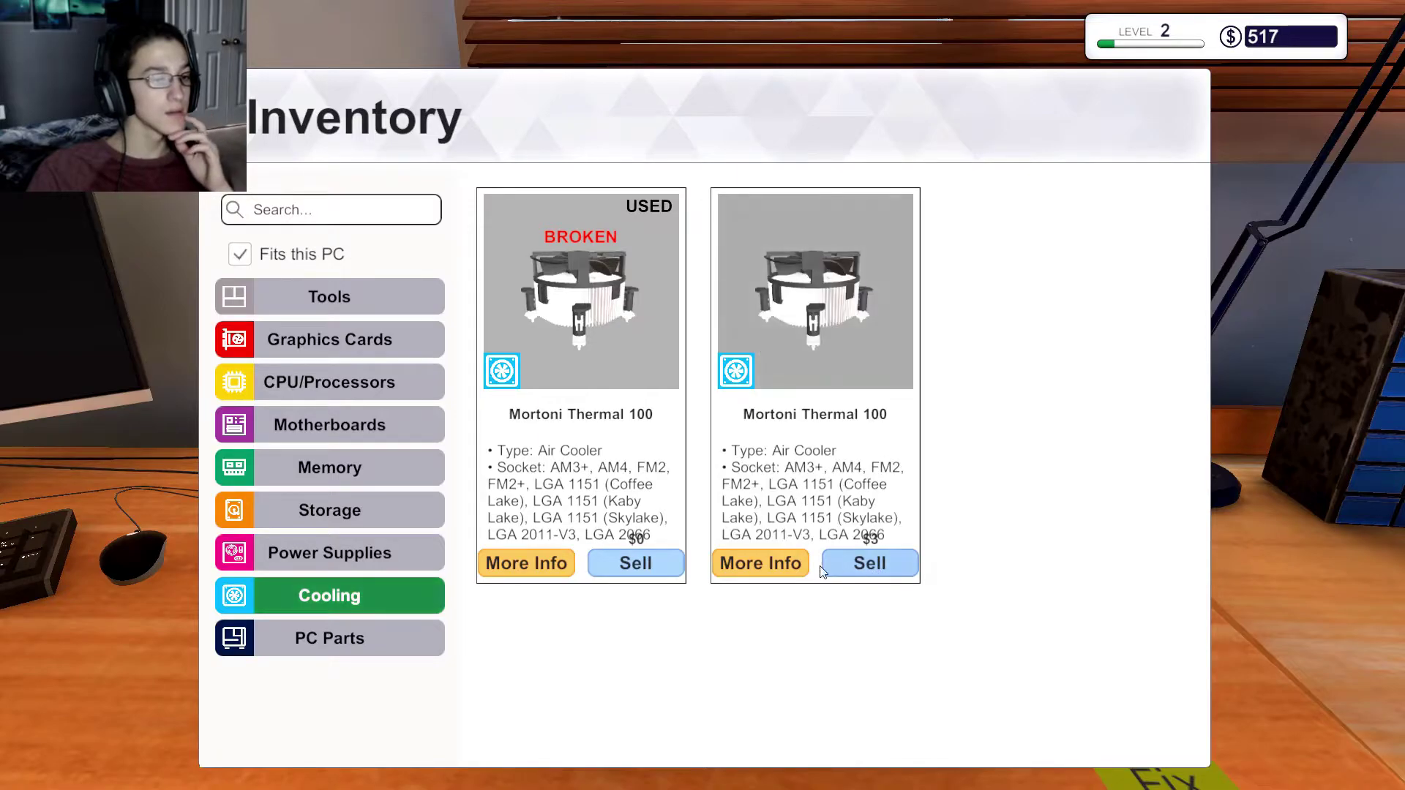
left_click(633, 564)
left_click(594, 320)
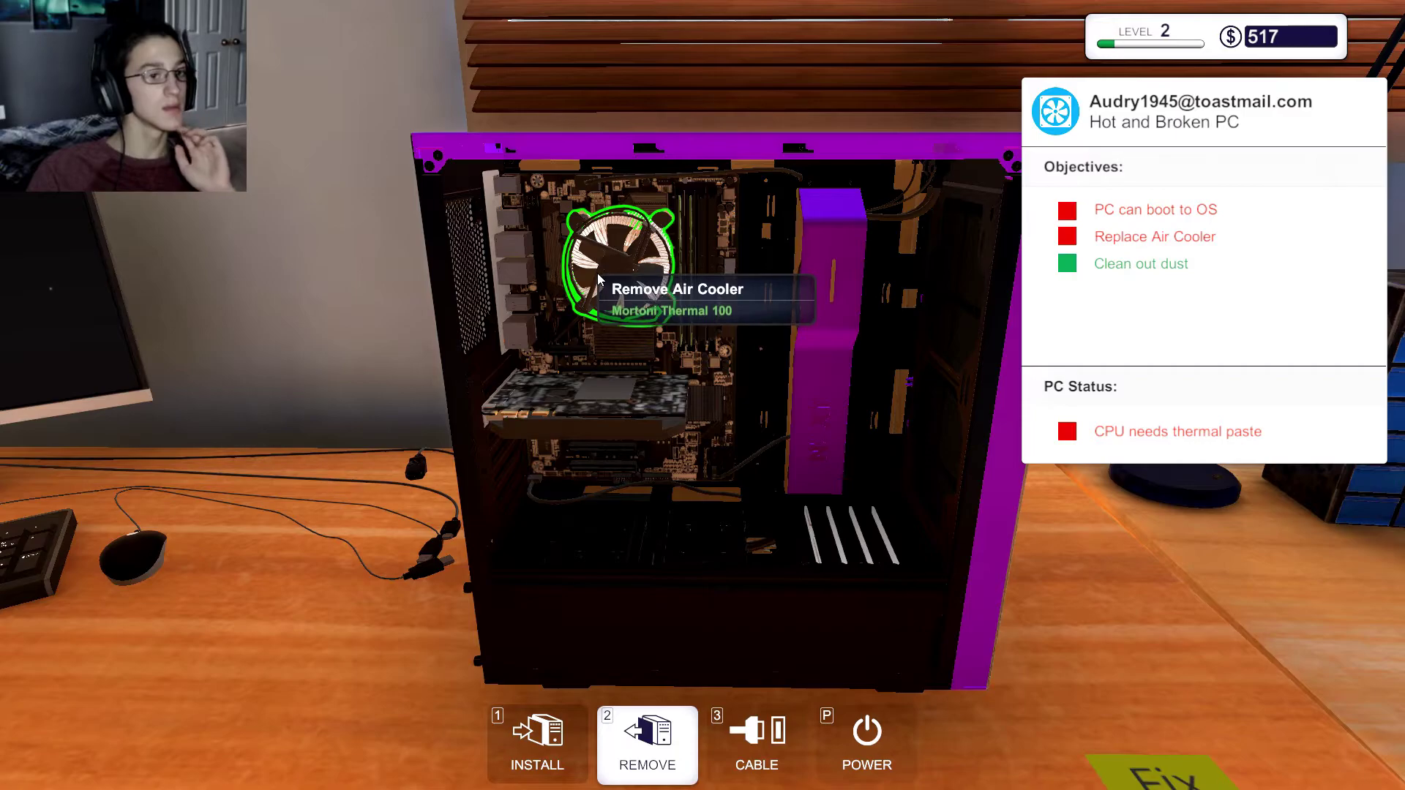
- Fit the side panel from the case parts back onto the PC
left_click(573, 727)
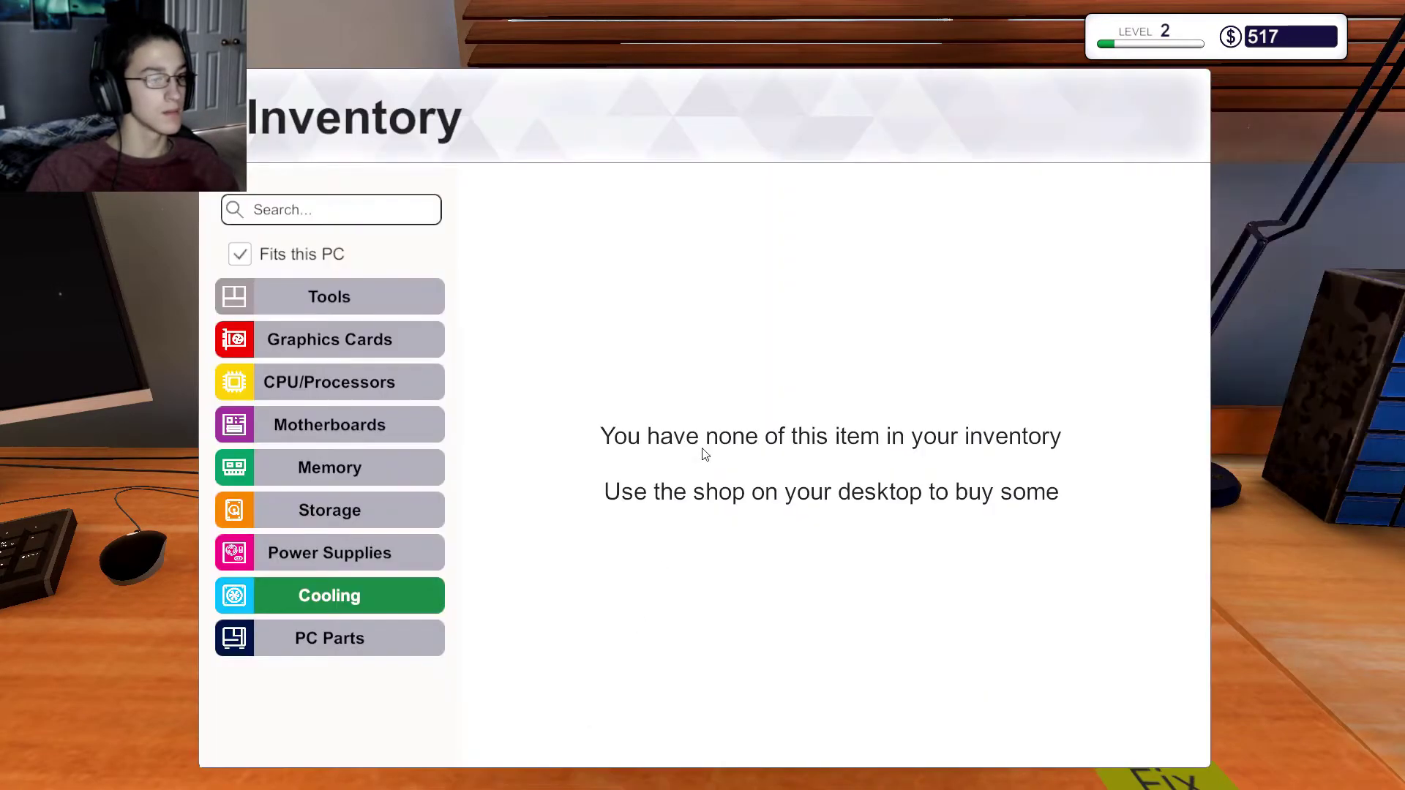
left_click(379, 638)
left_click(580, 302)
left_click(650, 390)
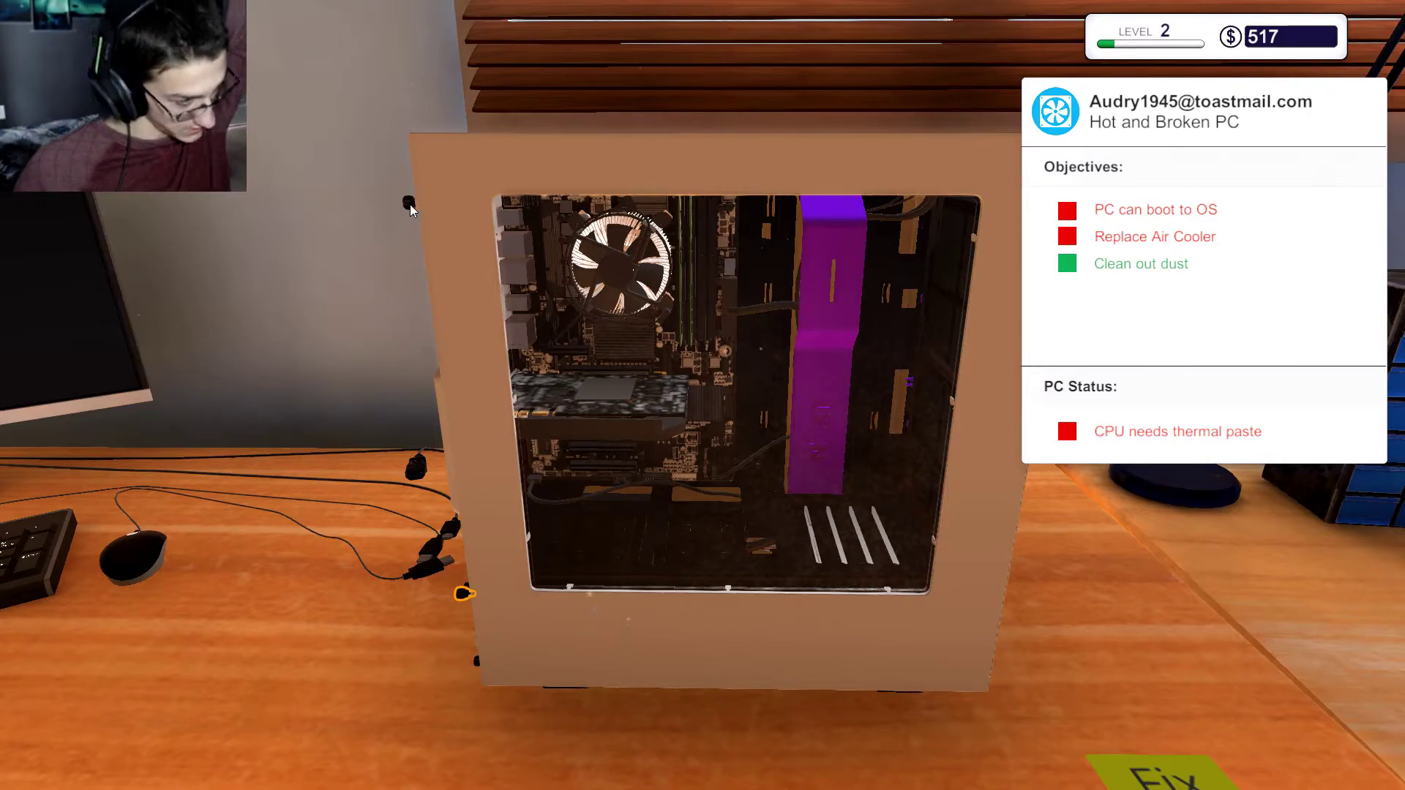
- Remove the side panel, connect power, GPU and both motherboard cables, and power on
left_click(463, 596)
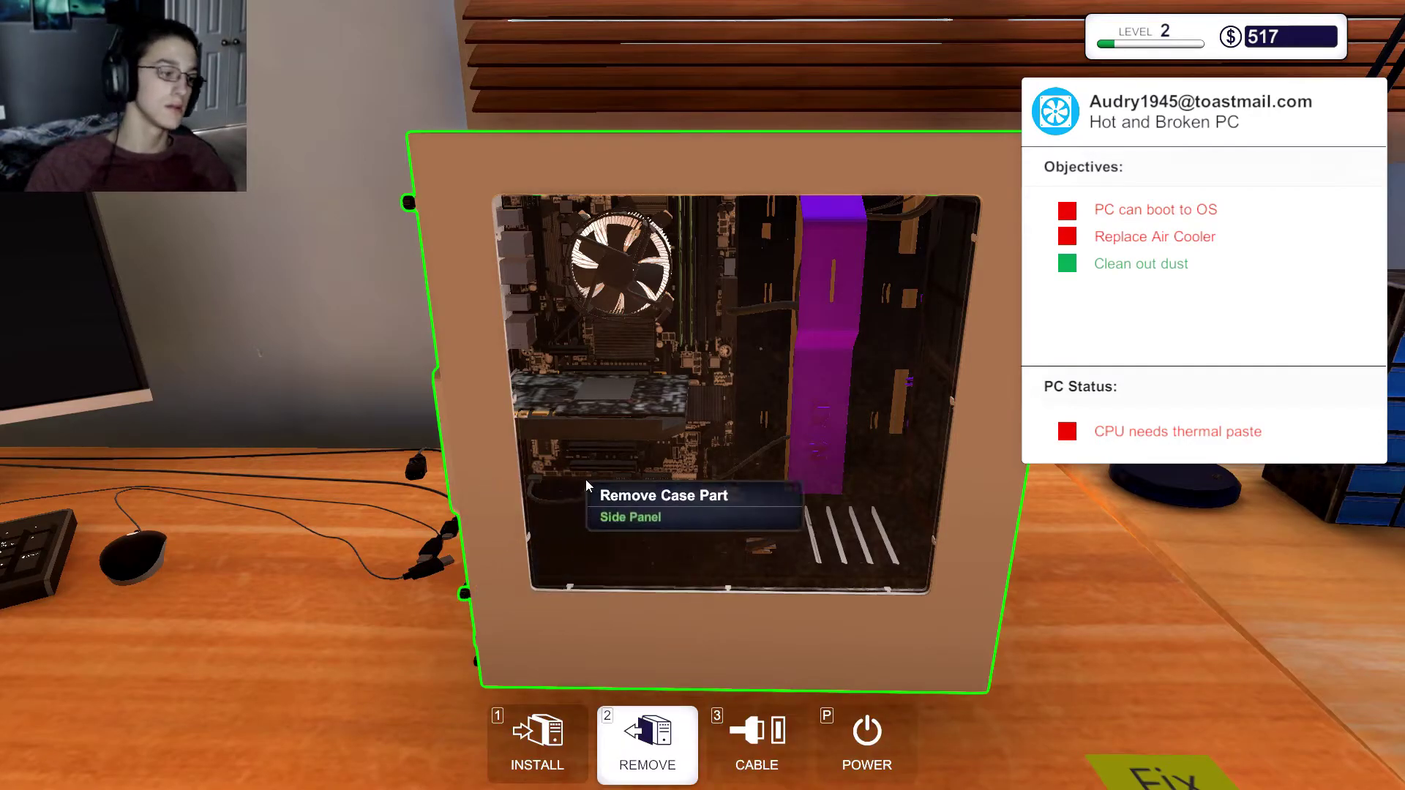
left_click(585, 484)
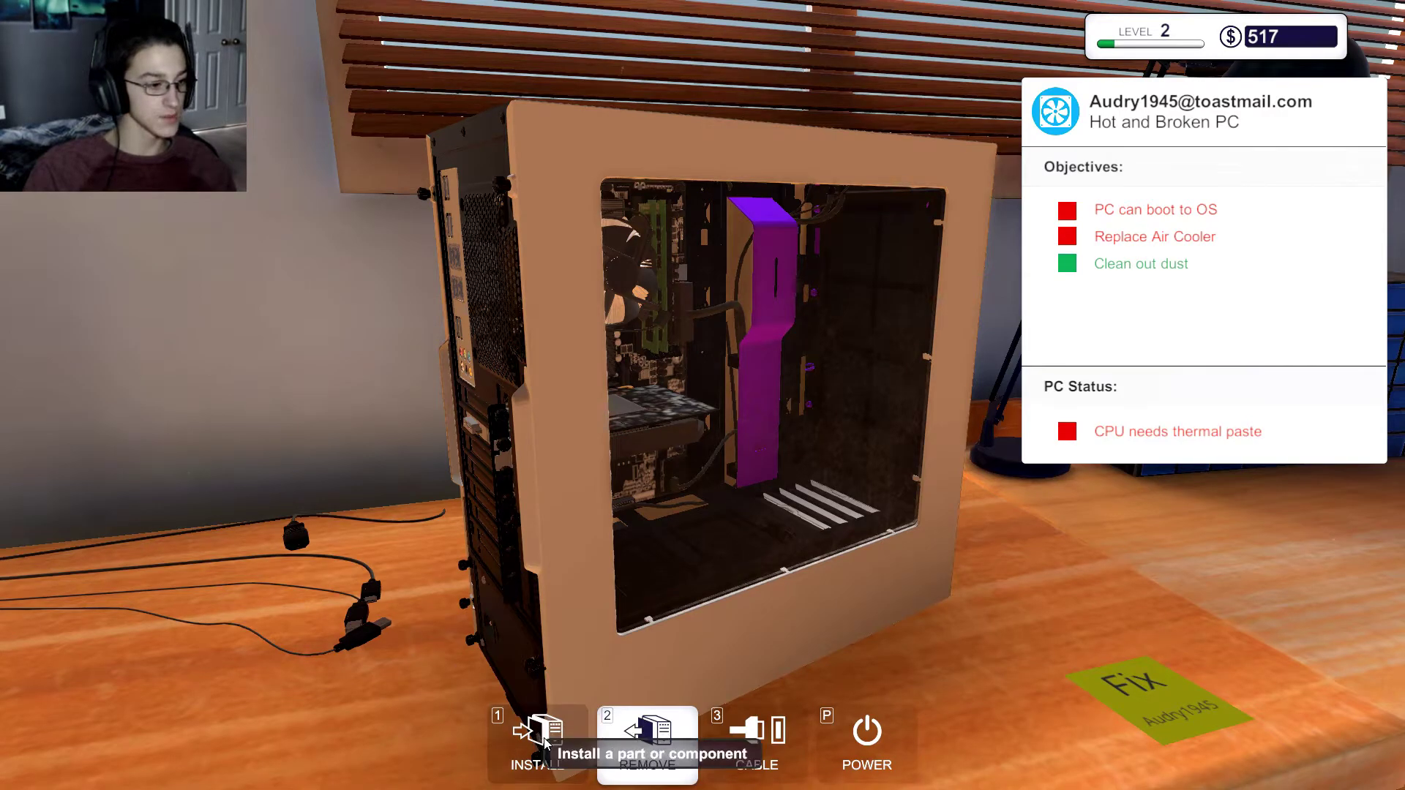
left_click(758, 738)
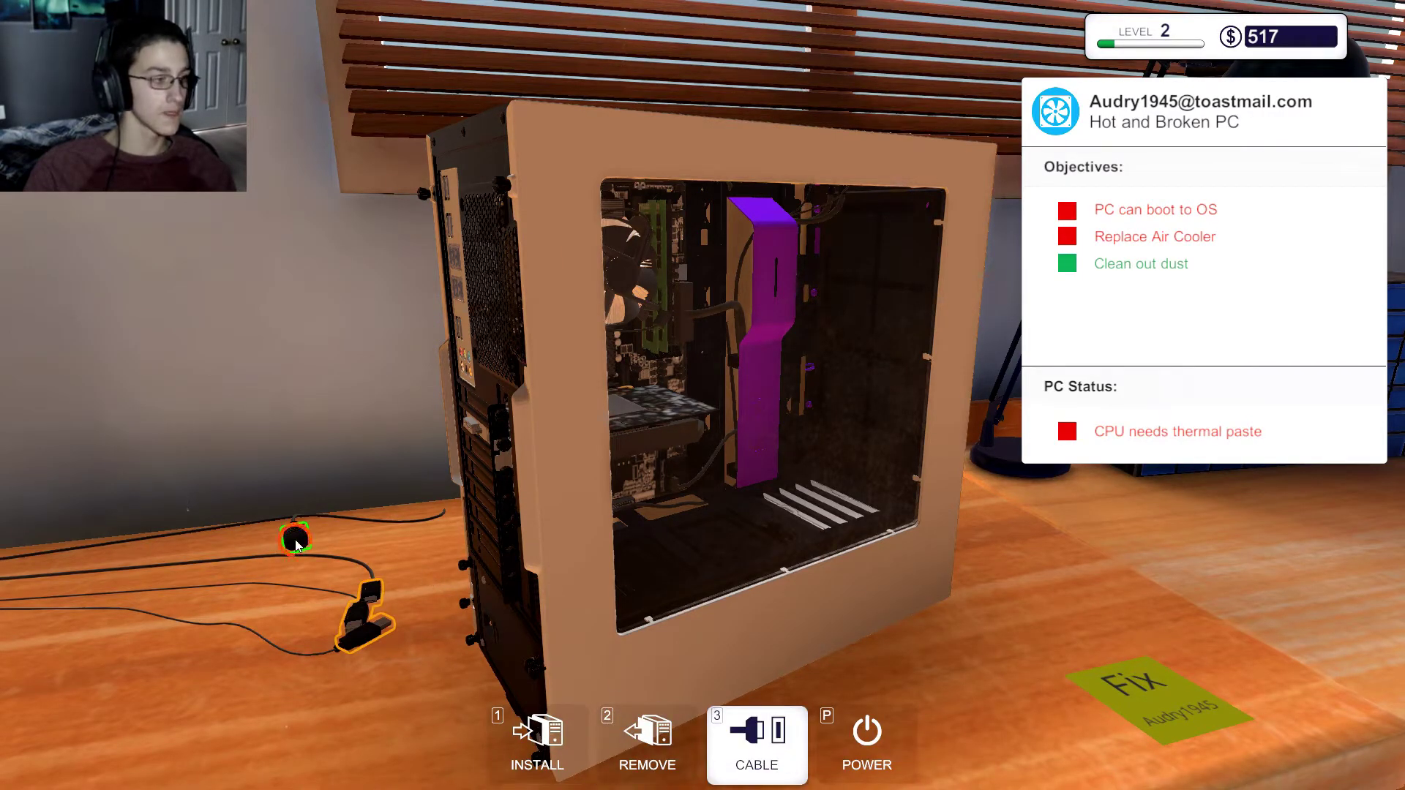
left_click(296, 542)
left_click(499, 628)
left_click(380, 589)
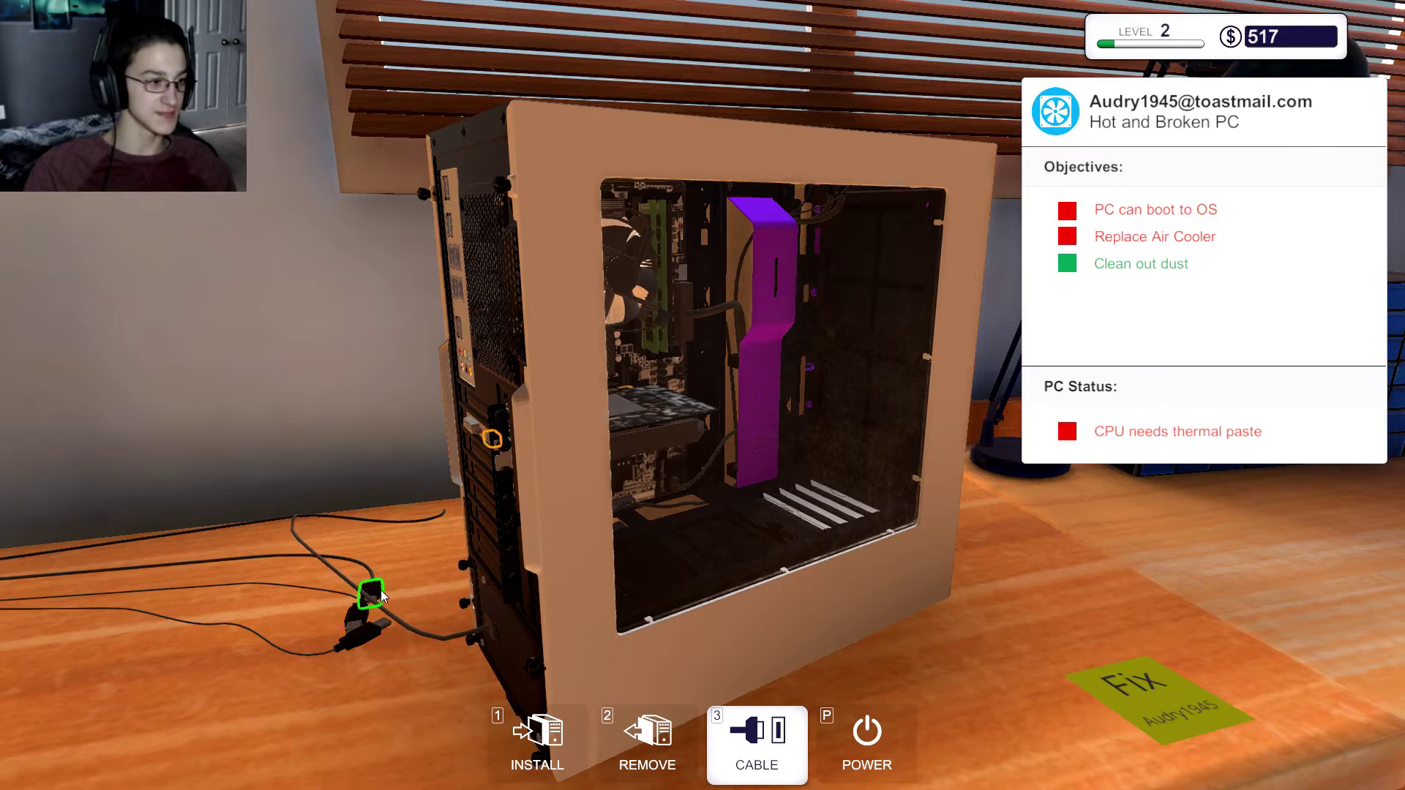
left_click(494, 445)
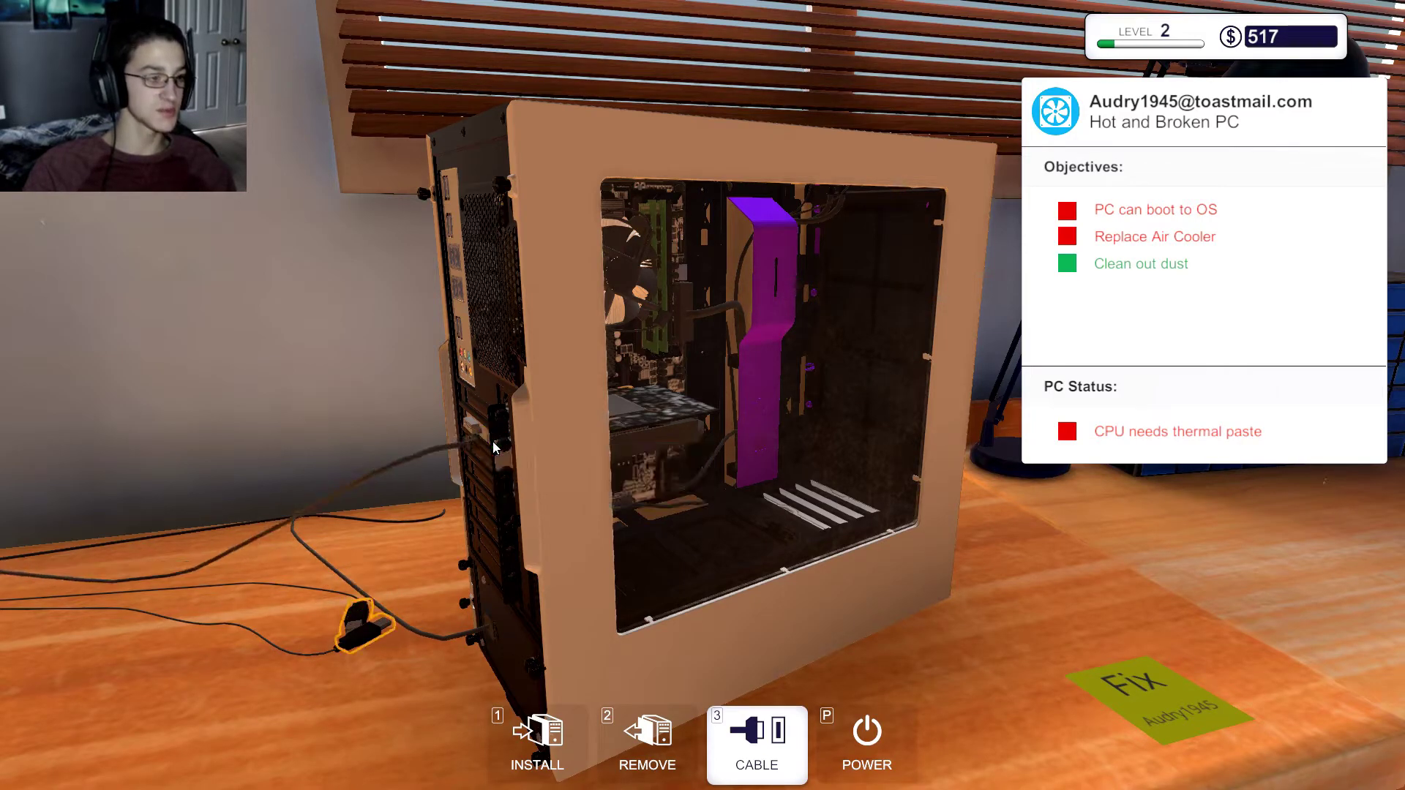
left_click(365, 631)
left_click(452, 262)
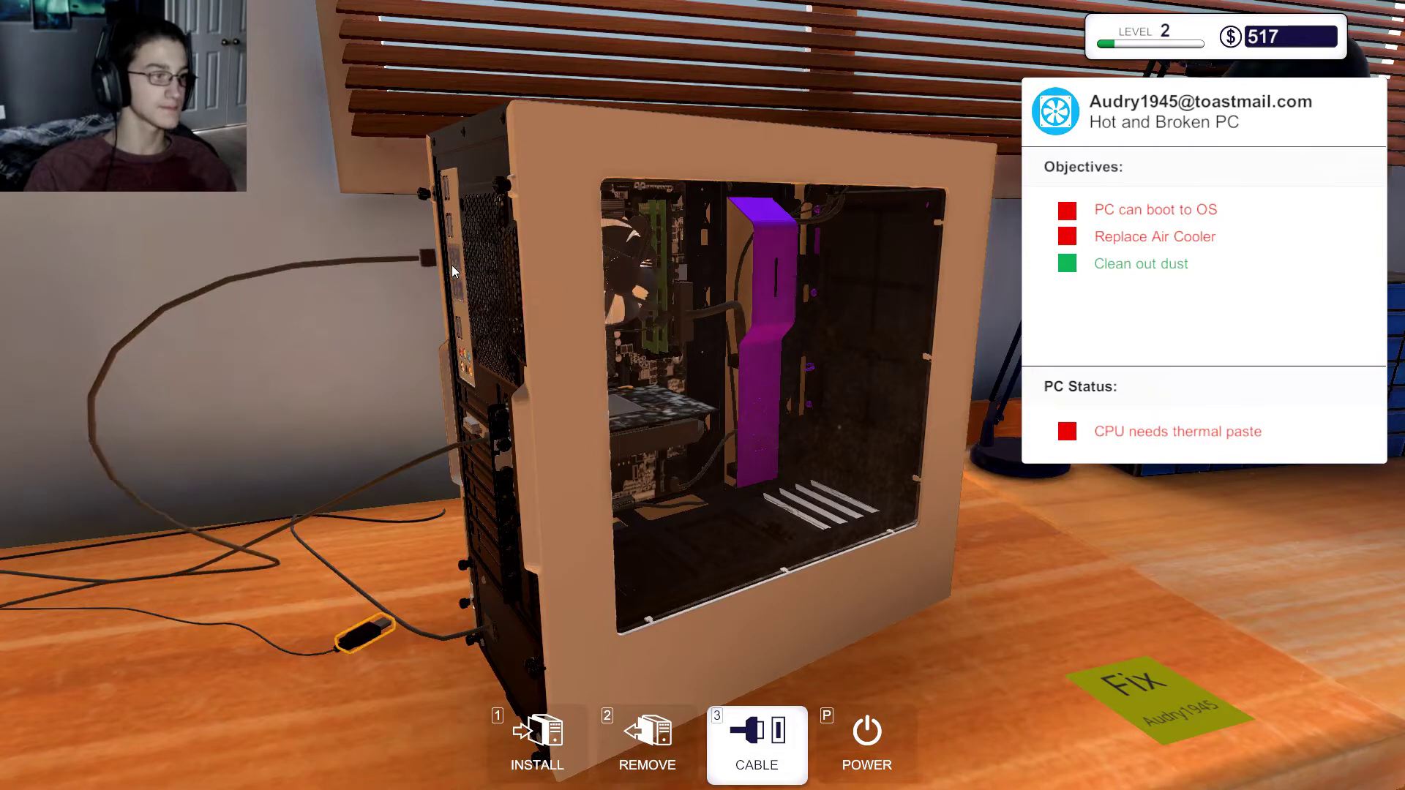
left_click(384, 629)
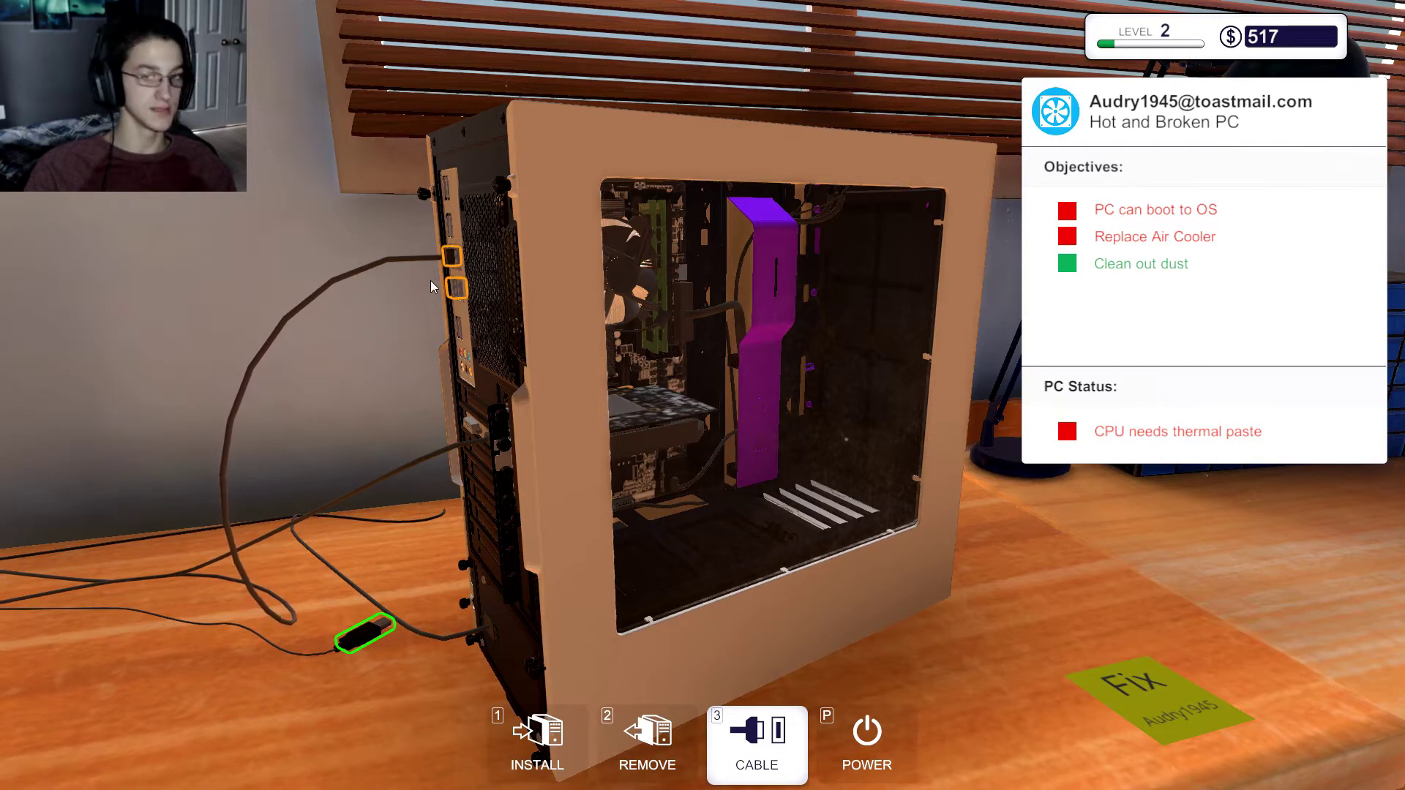
left_click(450, 283)
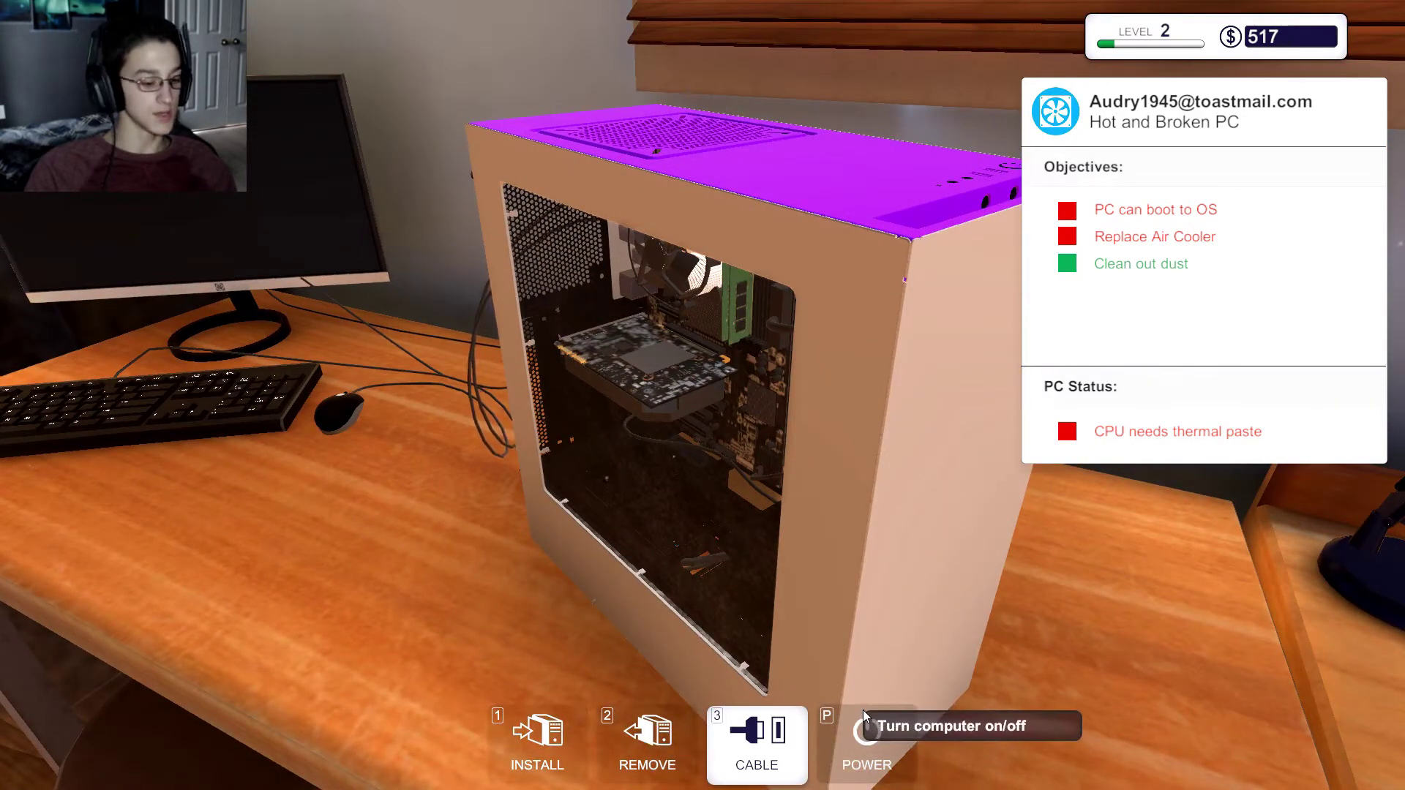
left_click(864, 716)
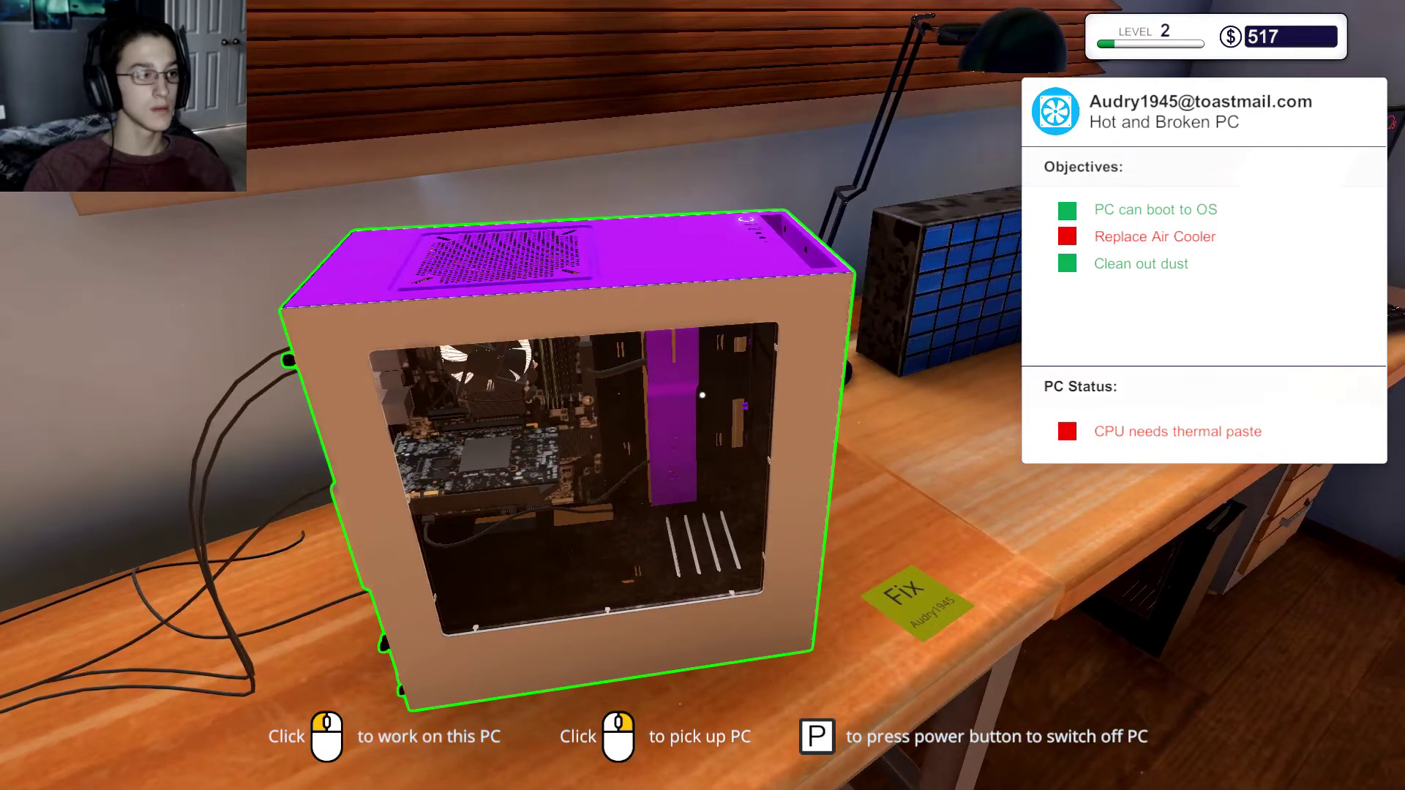
- Unplug both motherboard cables, the graphics card and power cables, and remove the side panel
left_click(703, 395)
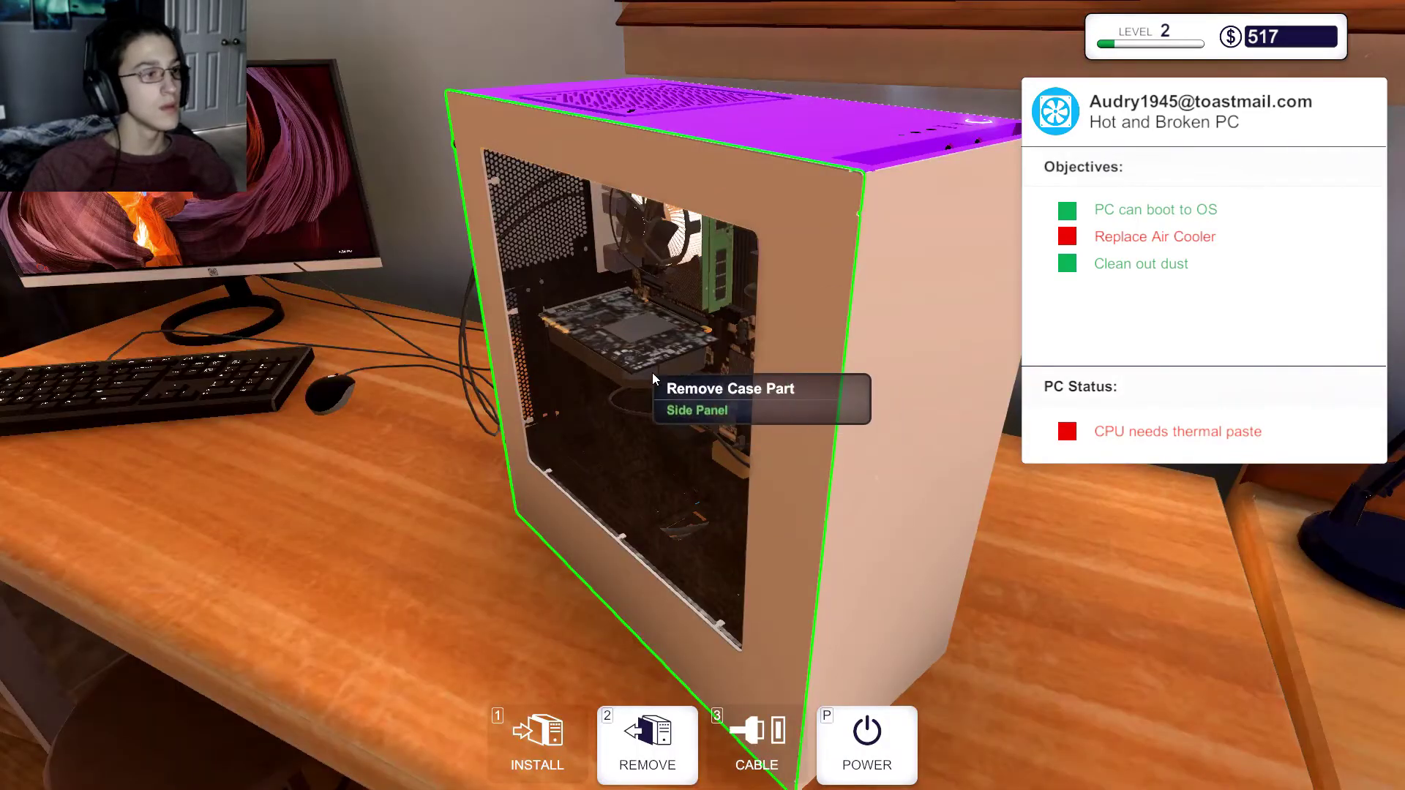
mouse_move(657, 378)
mouse_move(655, 373)
left_mouse_down()
mouse_move(821, 357)
mouse_move(470, 323)
left_mouse_up()
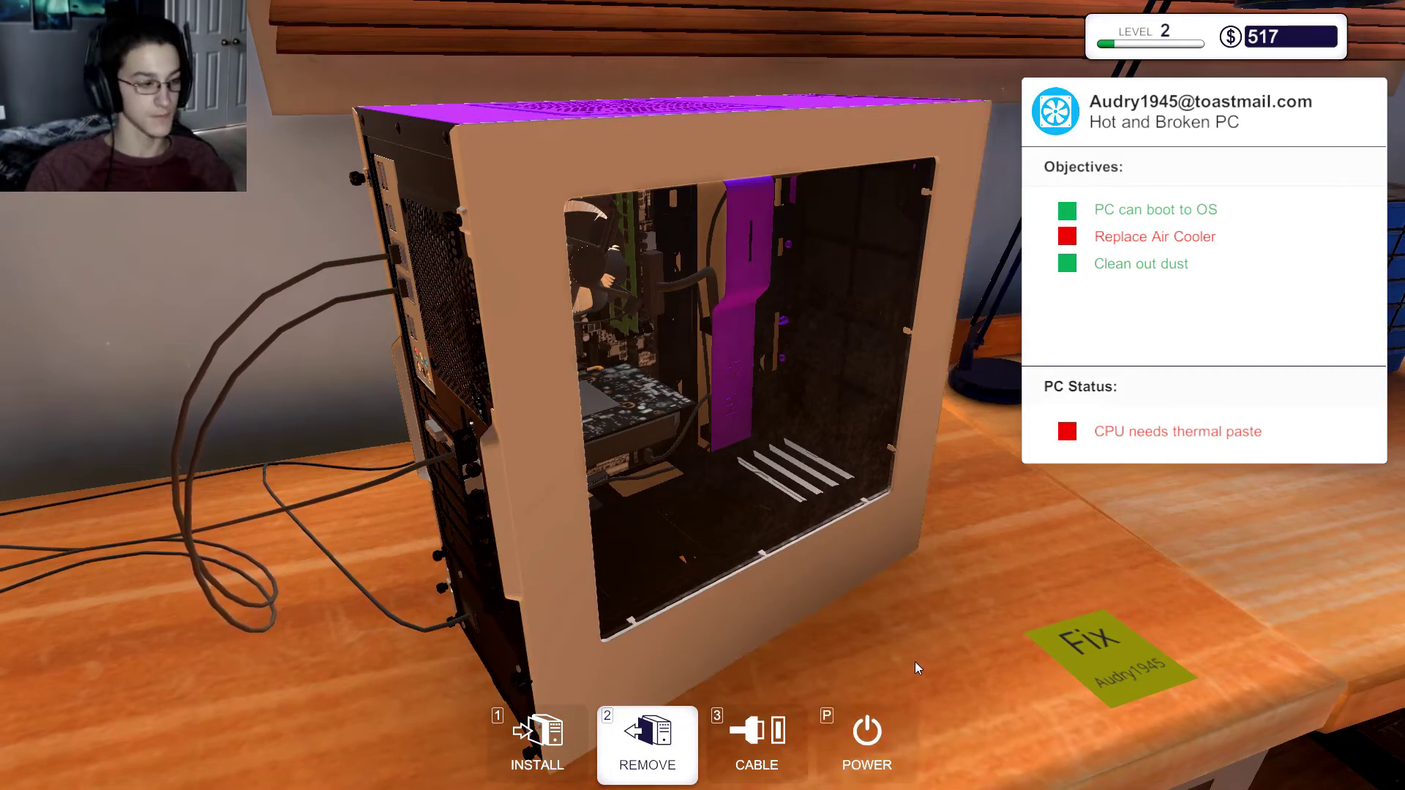
left_click(394, 250)
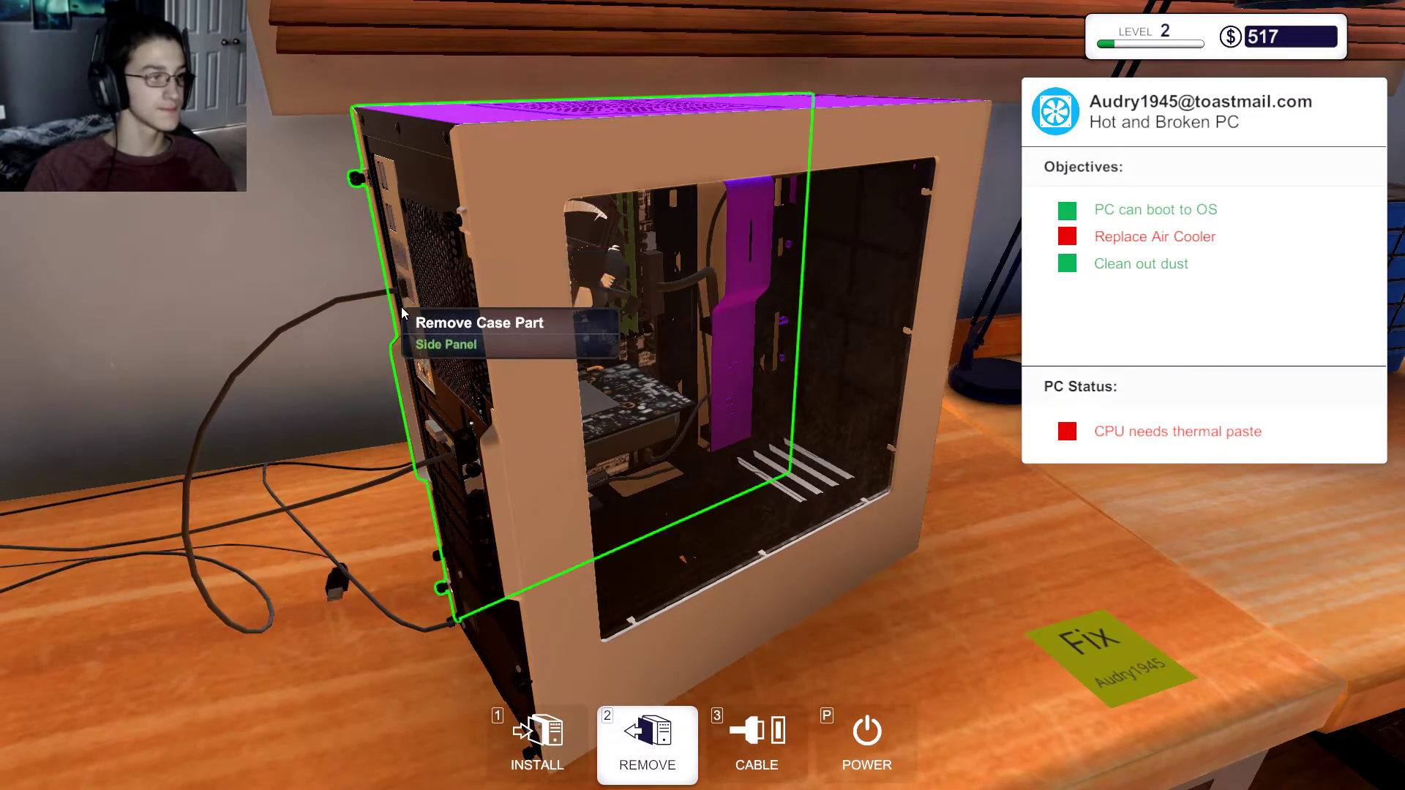
left_click(360, 300)
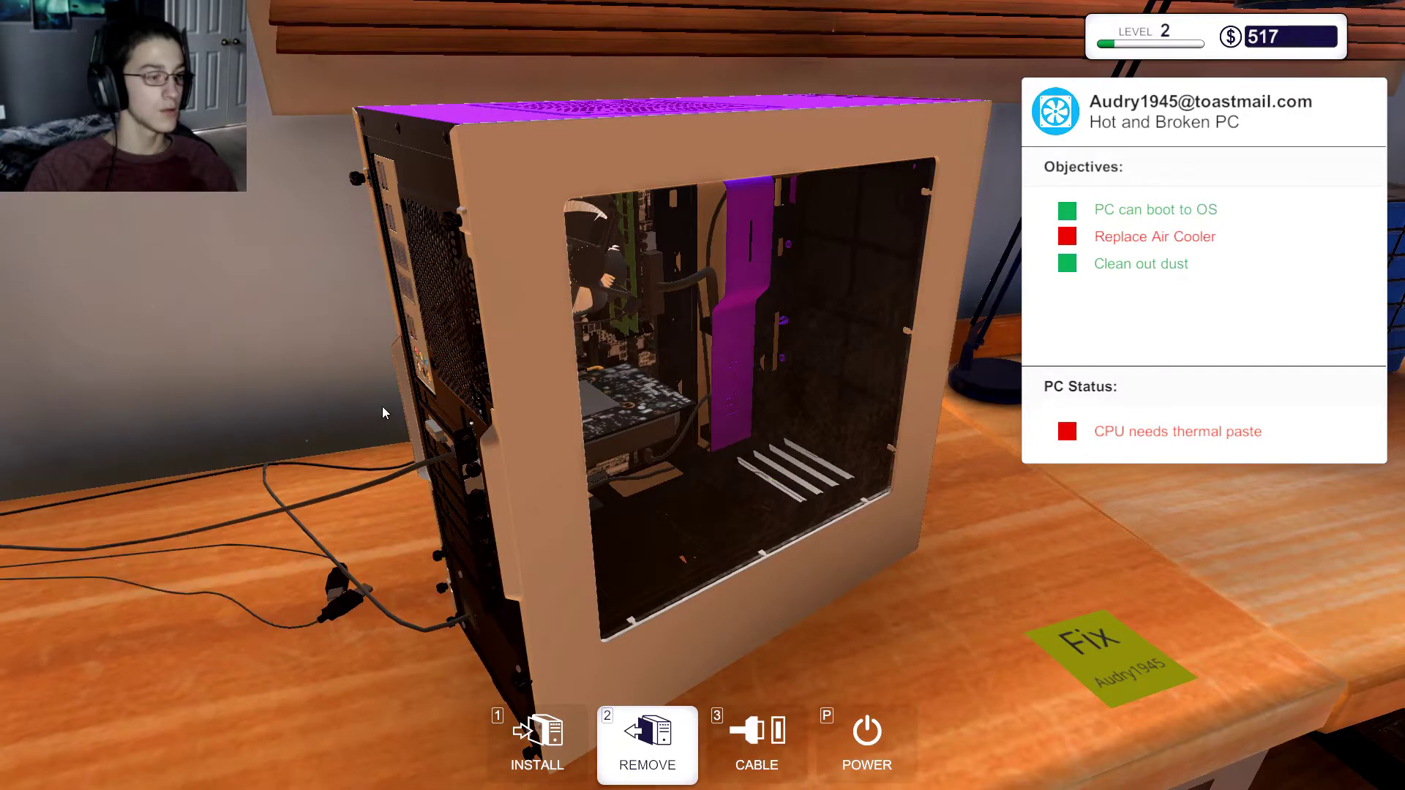
left_click(430, 462)
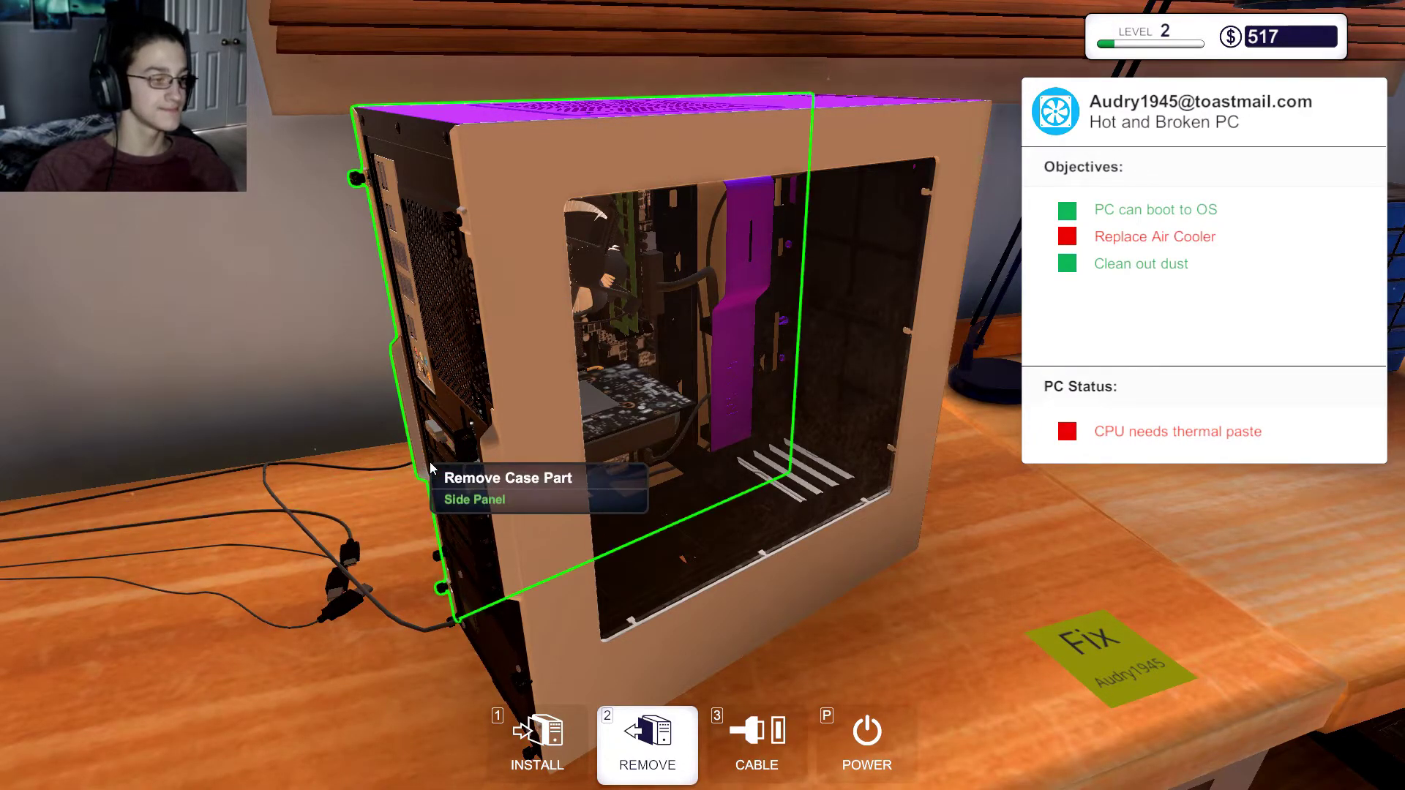
left_click(352, 632)
left_click(601, 560)
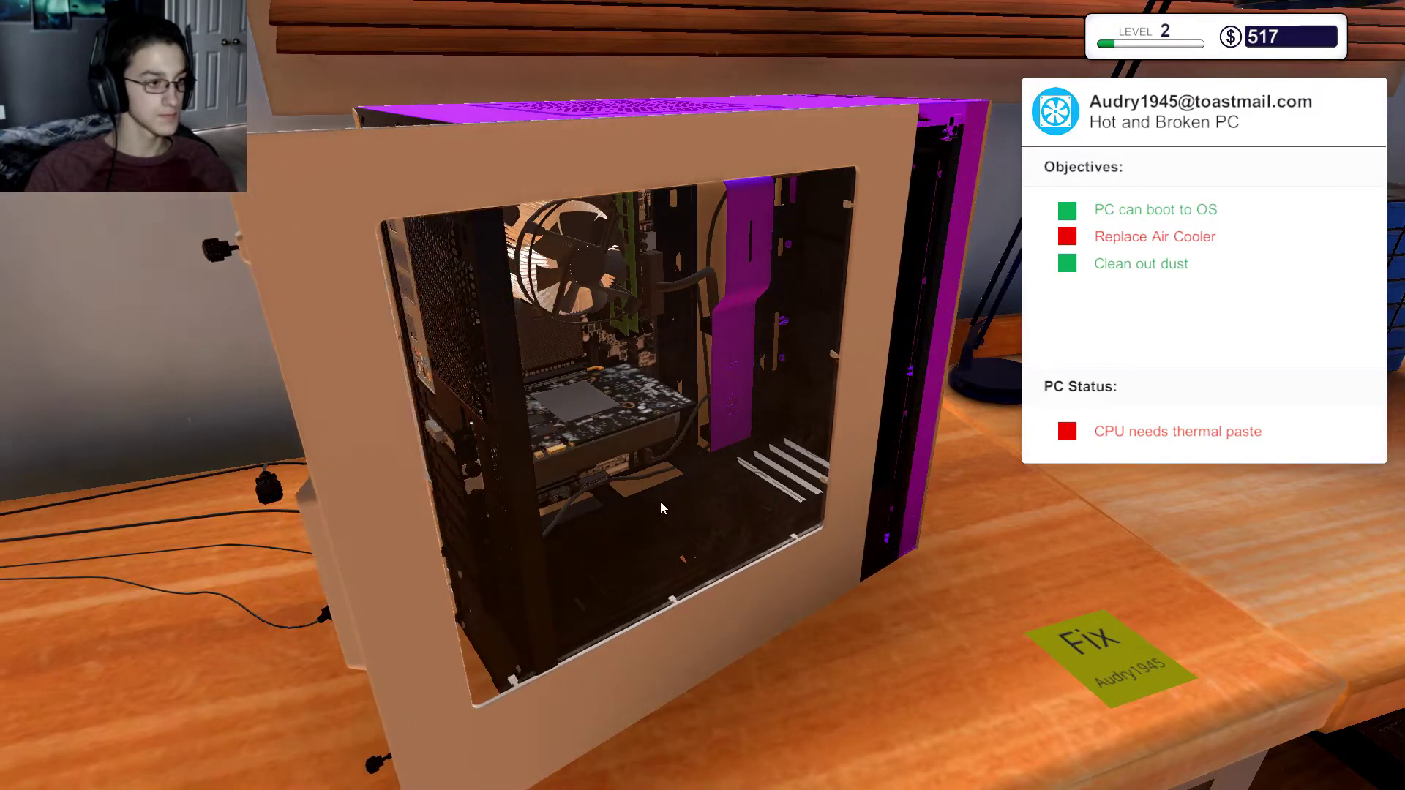
- Apply fresh thermal paste to the CPU
left_click(706, 357)
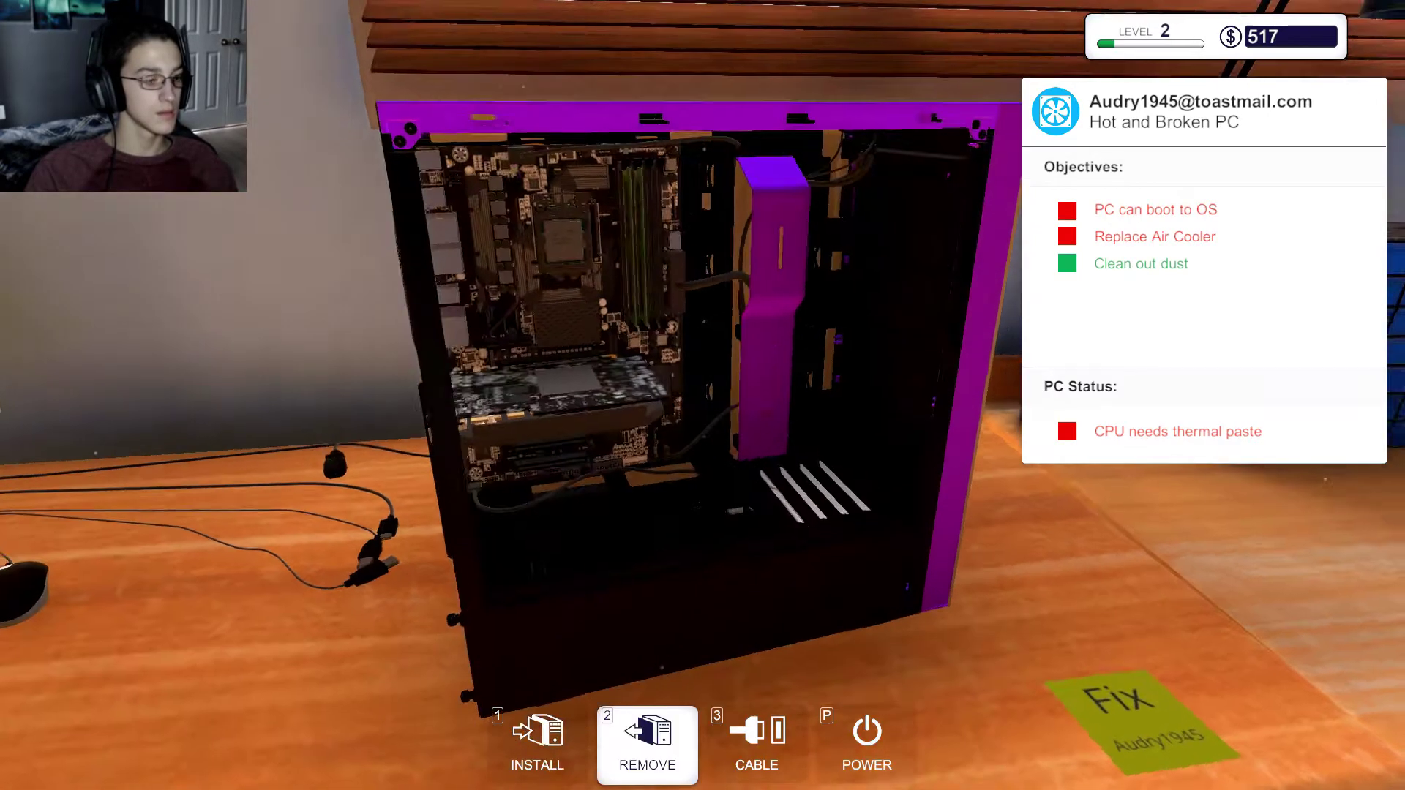
left_click(536, 747)
left_click(608, 287)
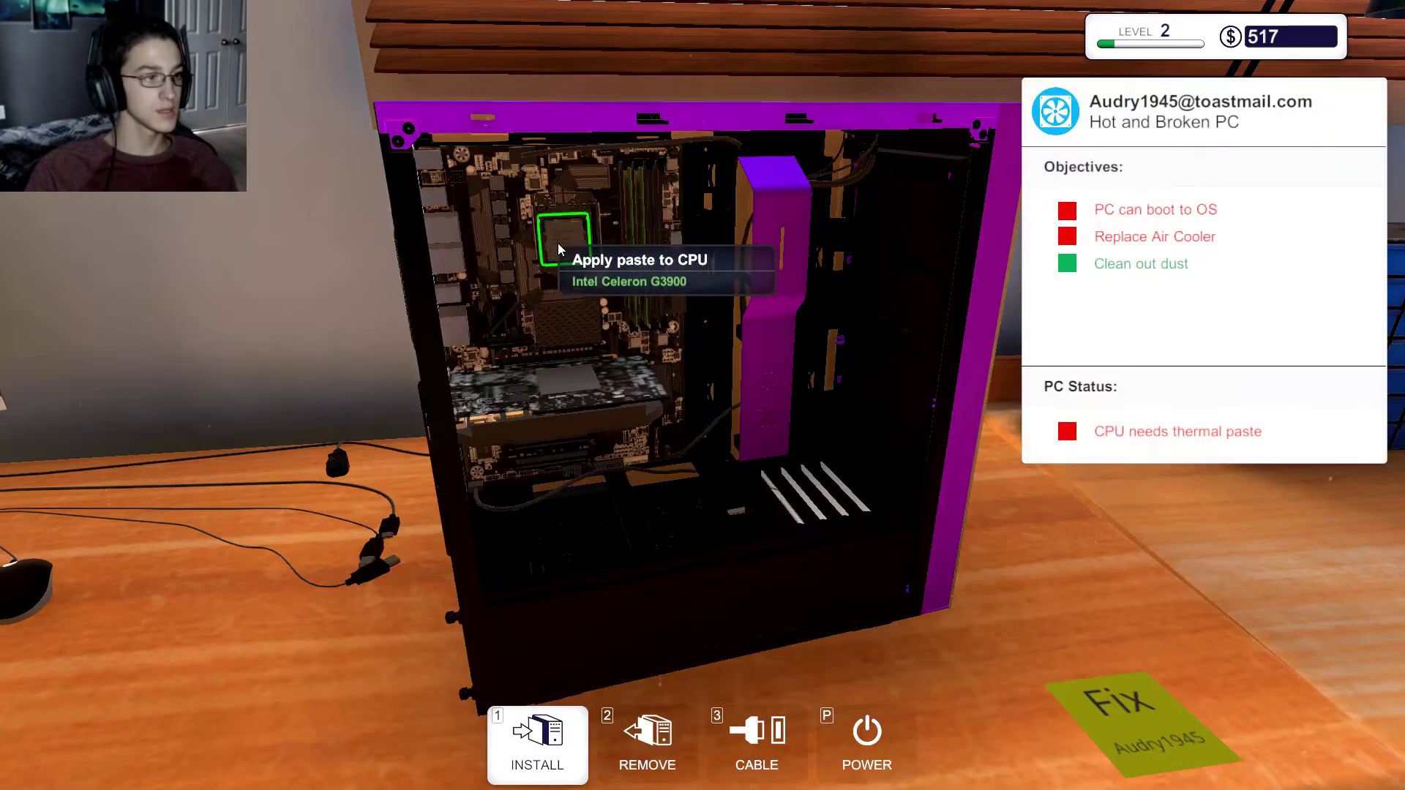
left_click(562, 238)
- Mount the Mortoni Thermal 100 air cooler on the CPU
left_click(537, 746)
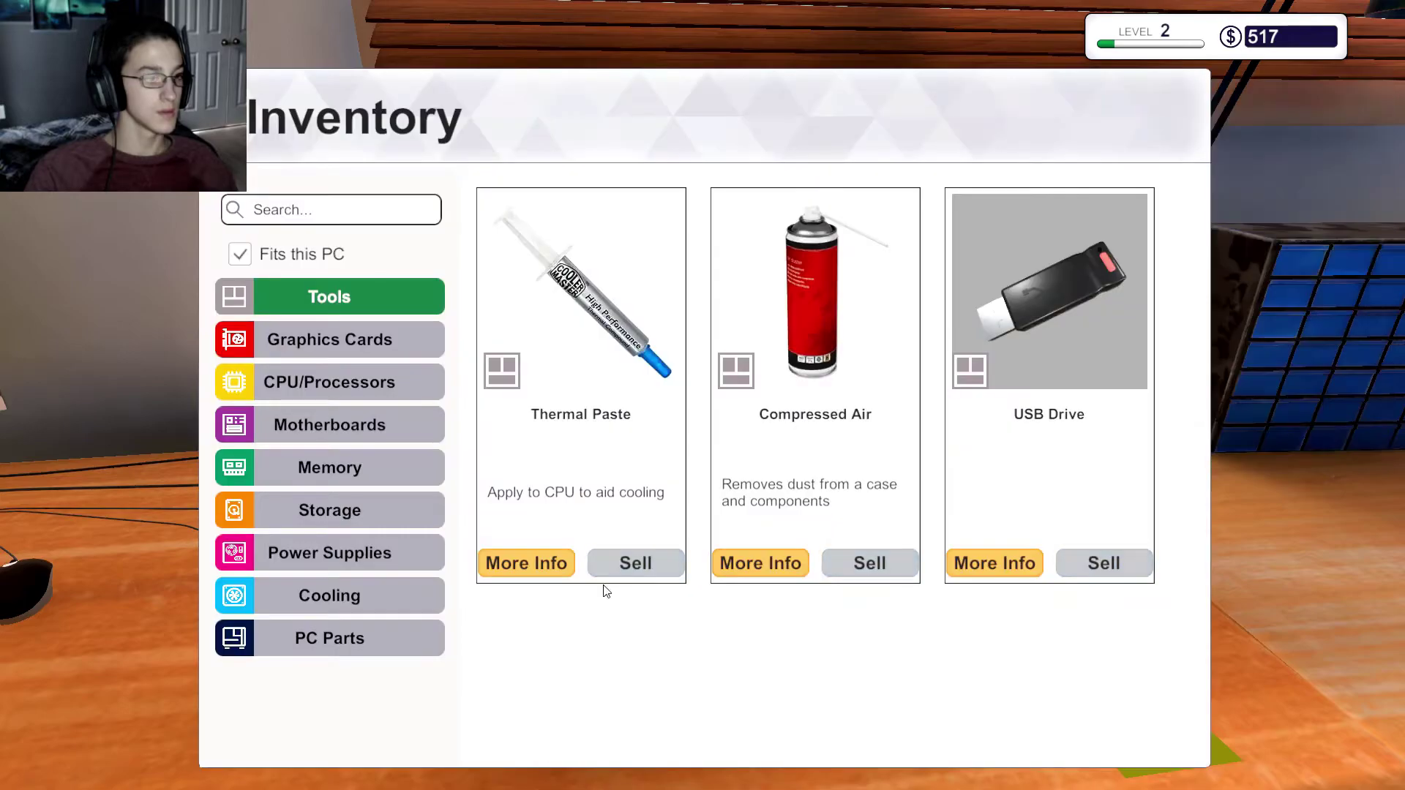
left_click(324, 593)
left_click(572, 301)
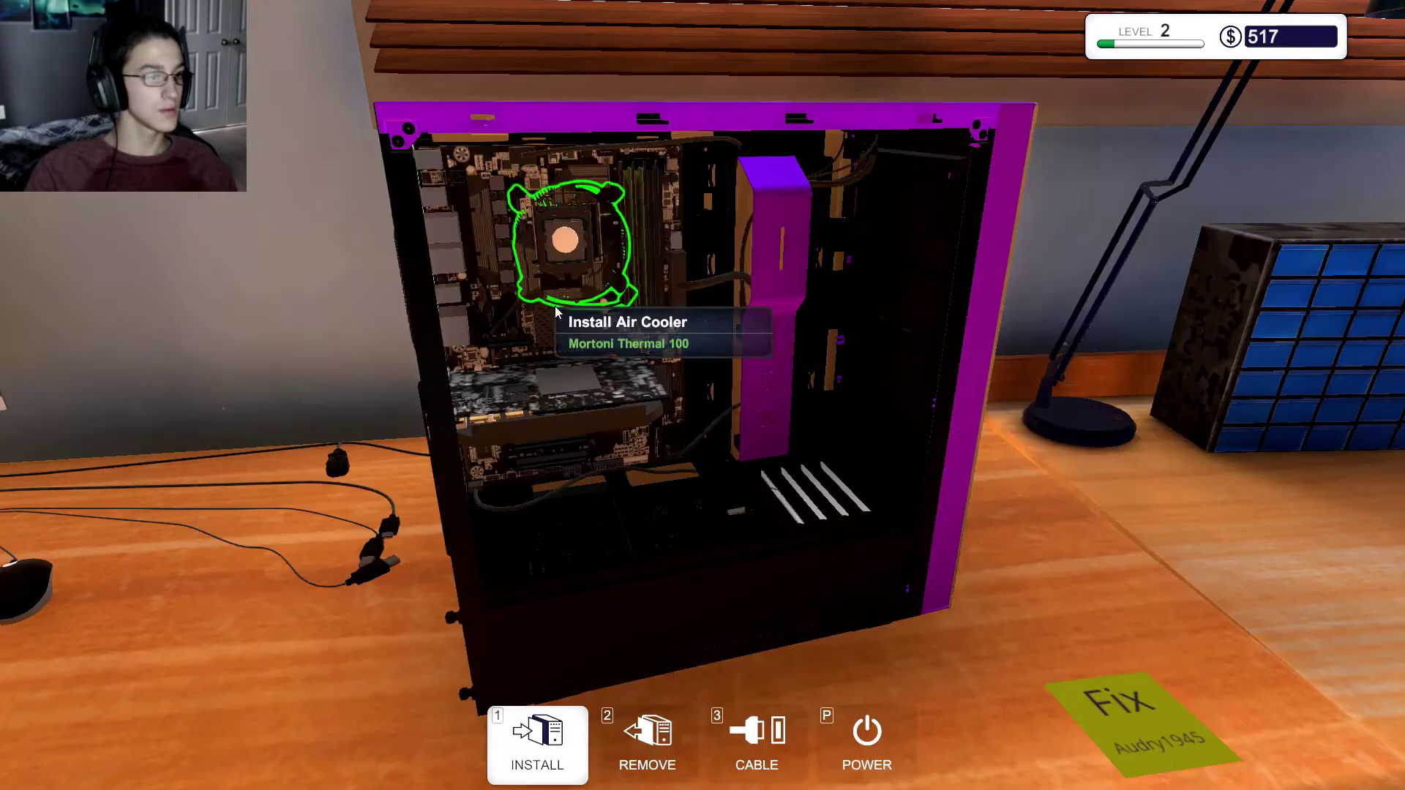
left_click(575, 254)
- Reinstall the side panel from the case parts
left_click(555, 752)
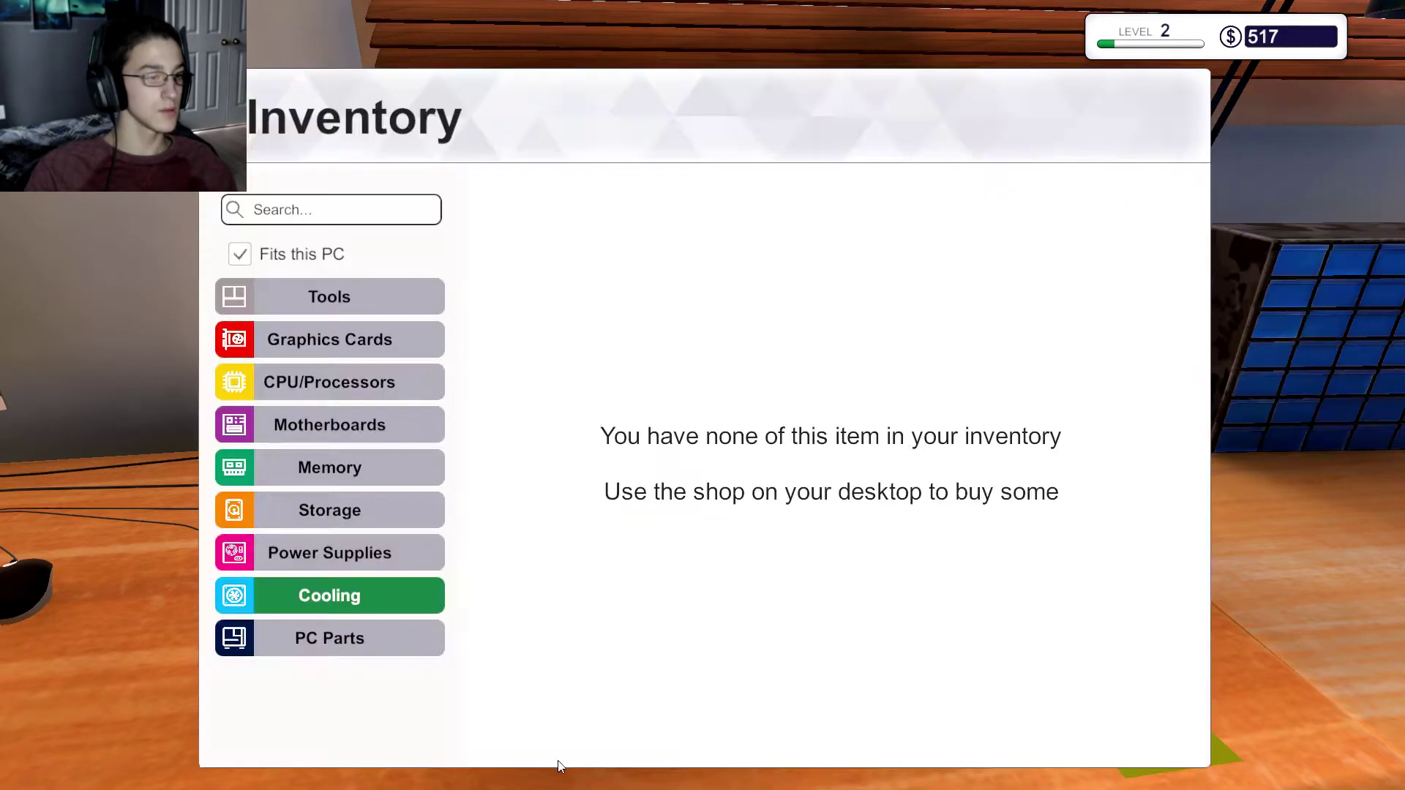
left_click(330, 637)
left_click(626, 359)
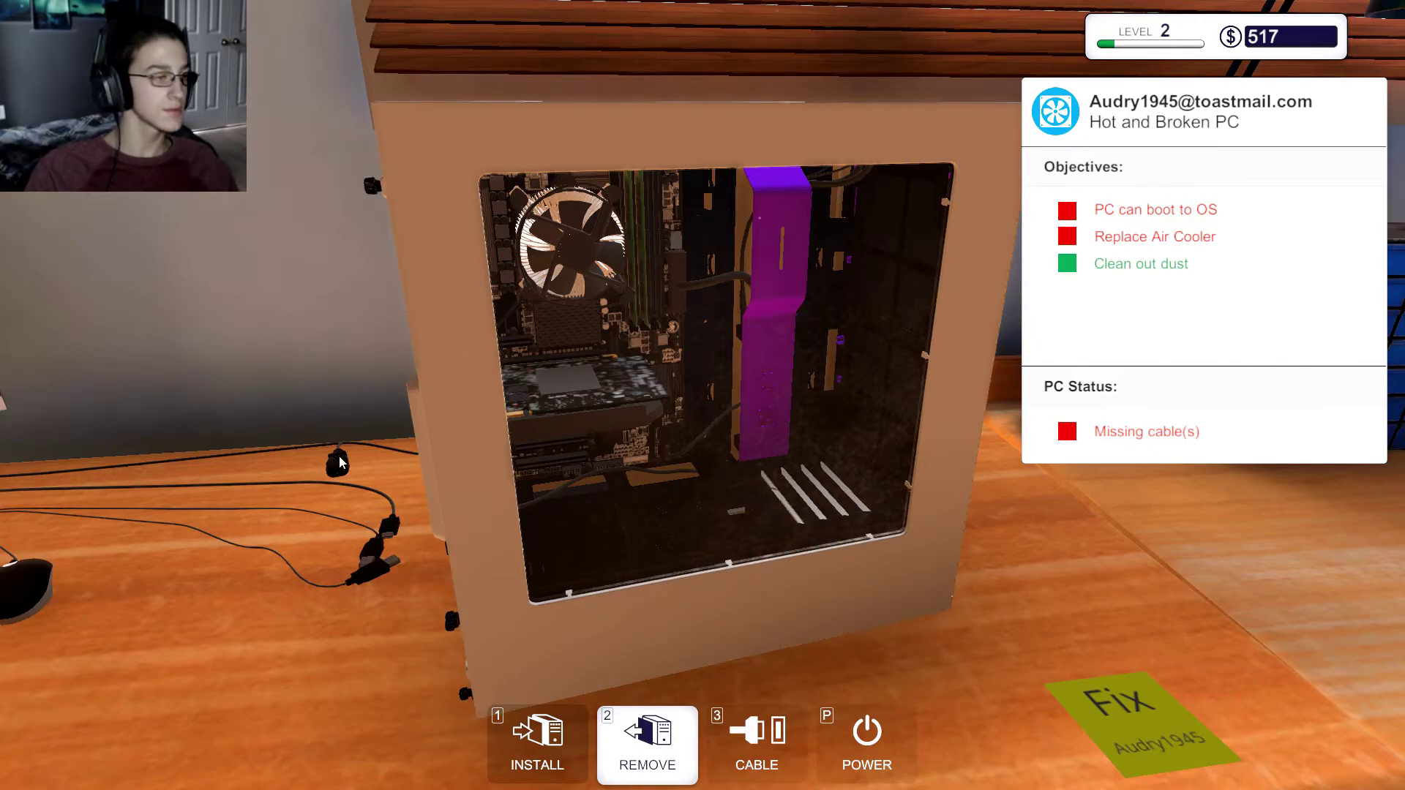
- Plug the power cable into the PSU at the case rear
left_click_drag(2, 401, 270, 481)
key("3")
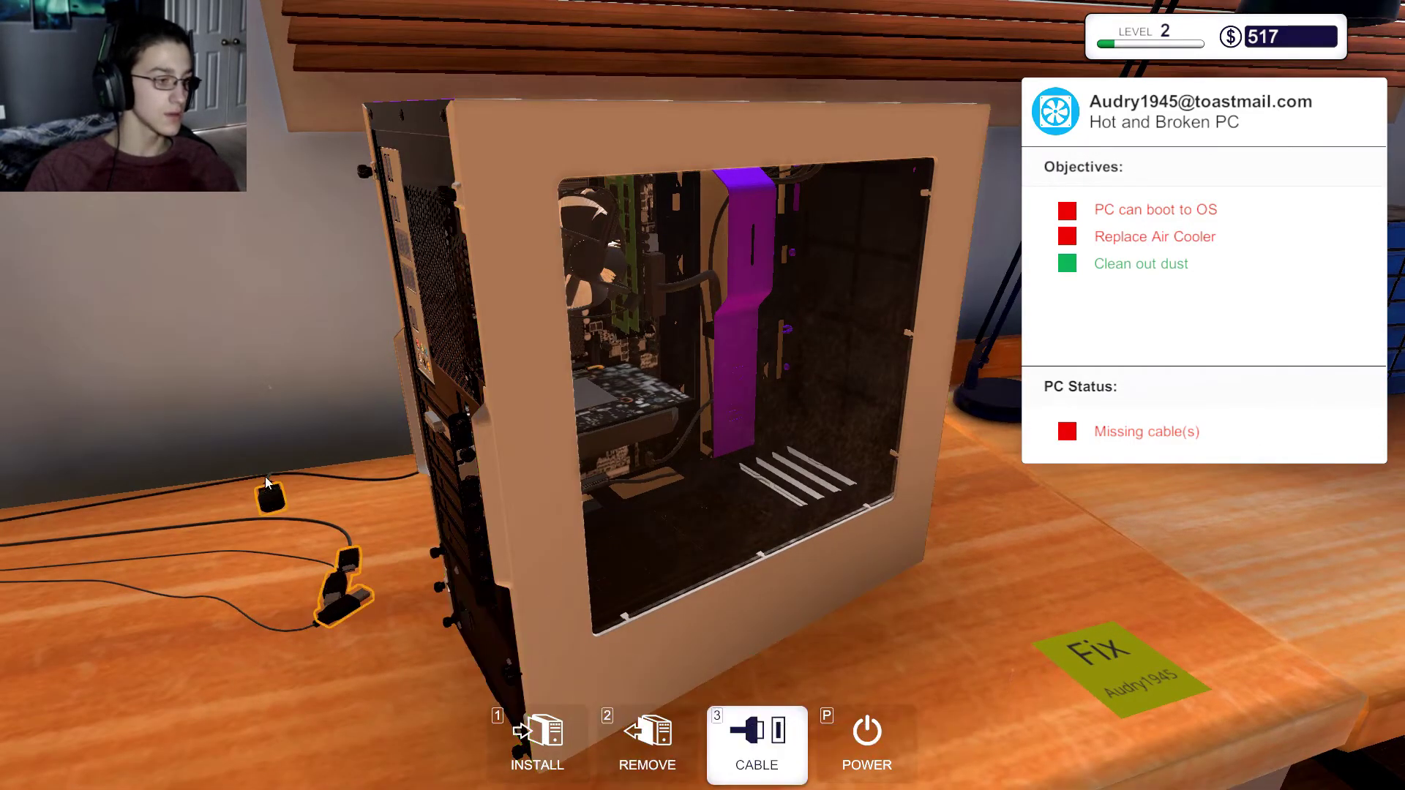
left_click(273, 503)
left_click(472, 609)
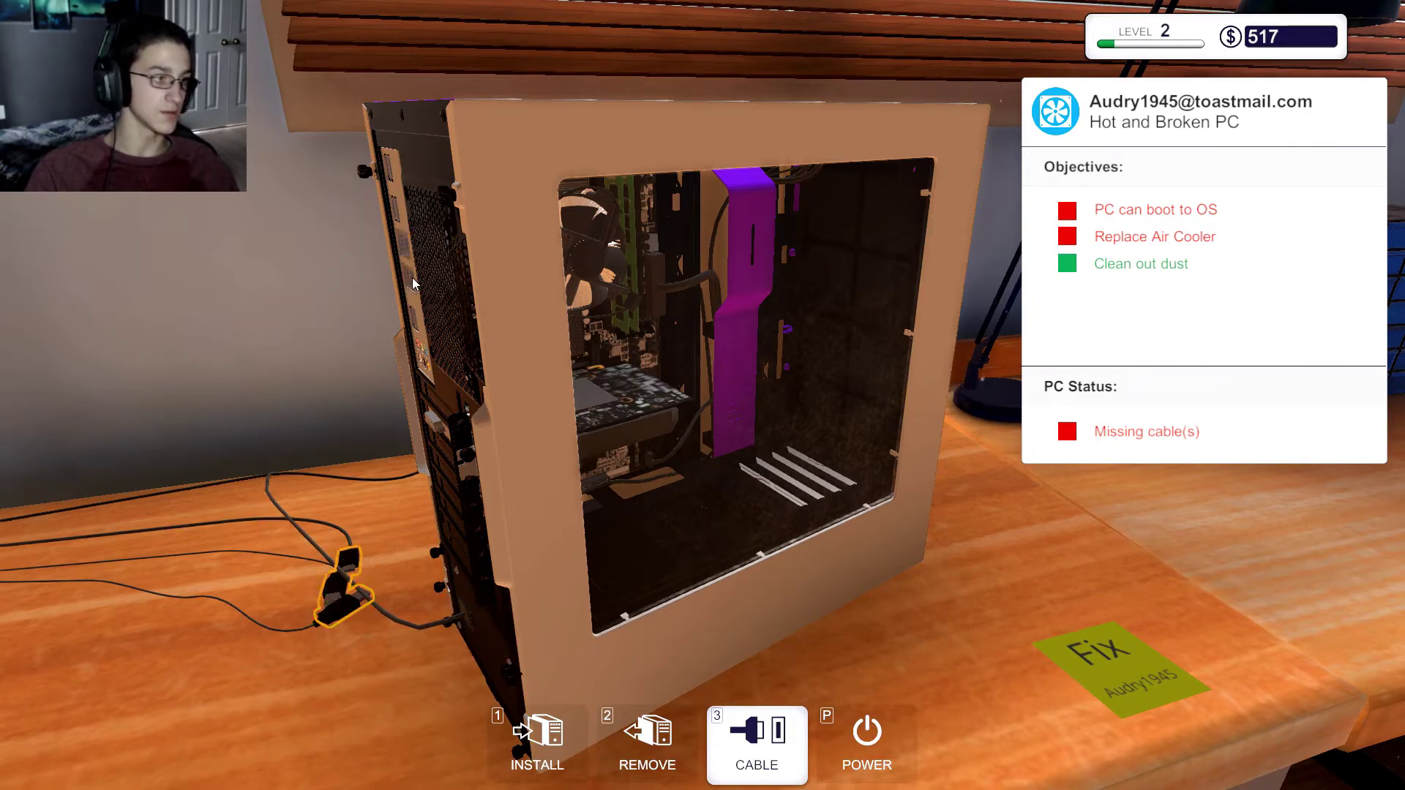
- Plug the graphics card and motherboard cables into the case rear
left_click(346, 602)
left_click(410, 279)
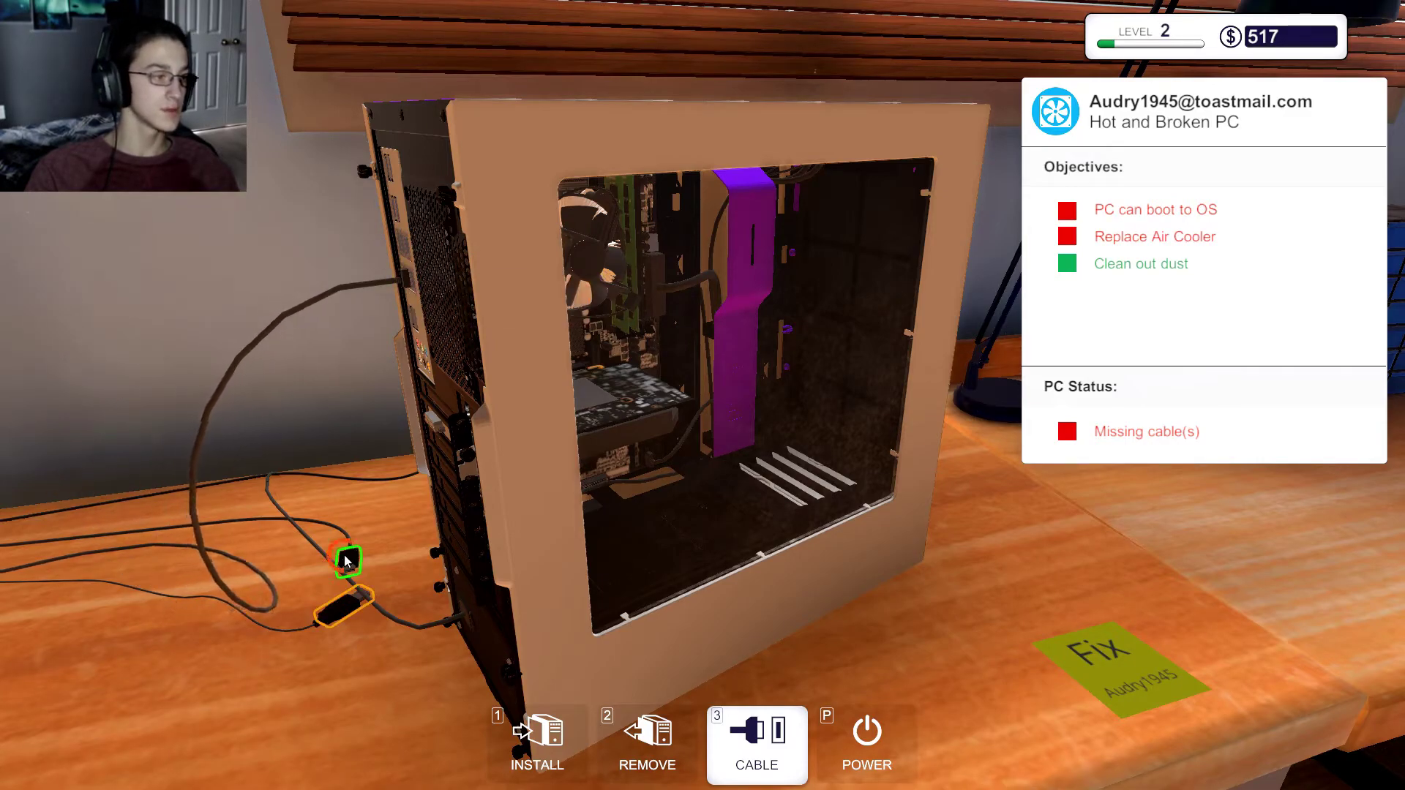
left_click(348, 562)
left_click(457, 445)
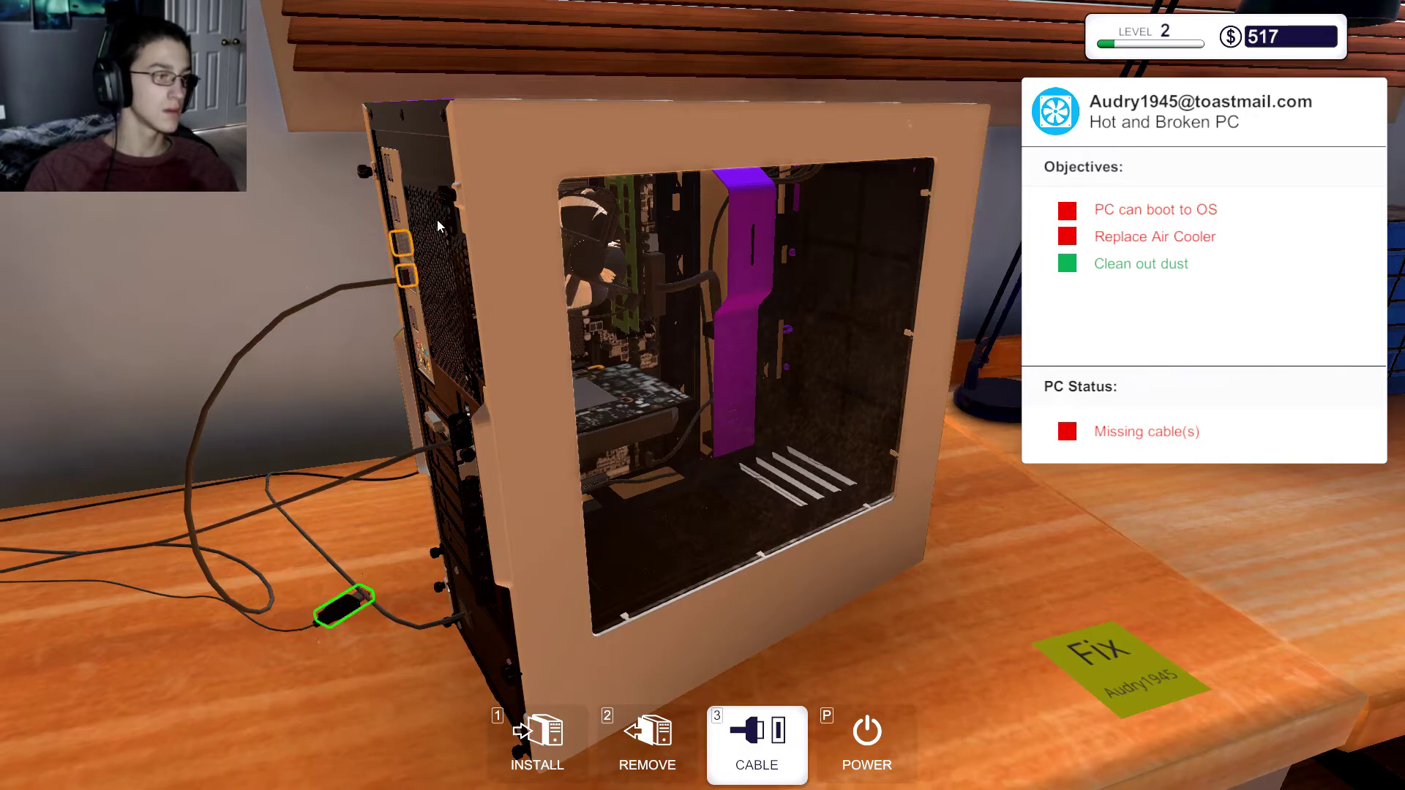
left_click(402, 245)
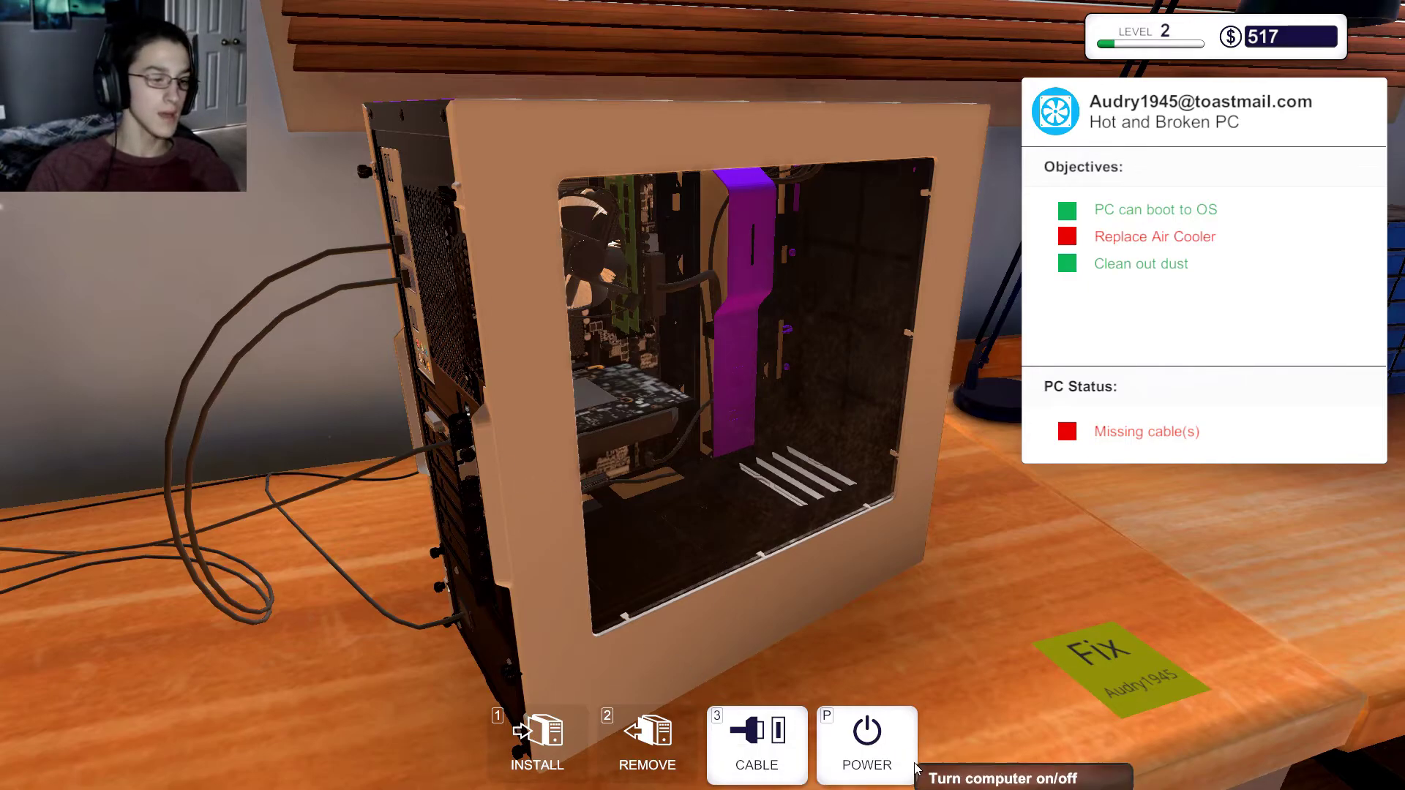
key("Escape")
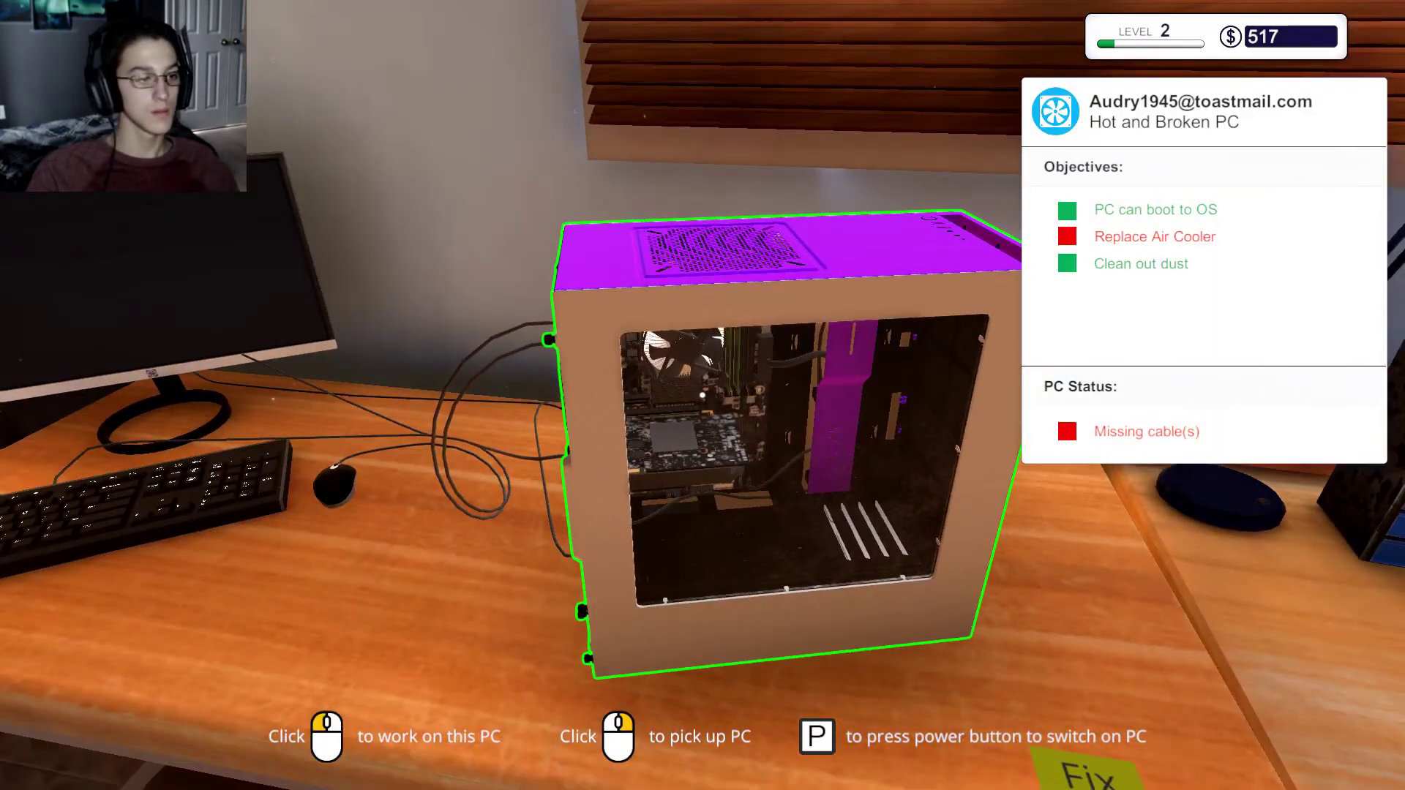
left_click(702, 397)
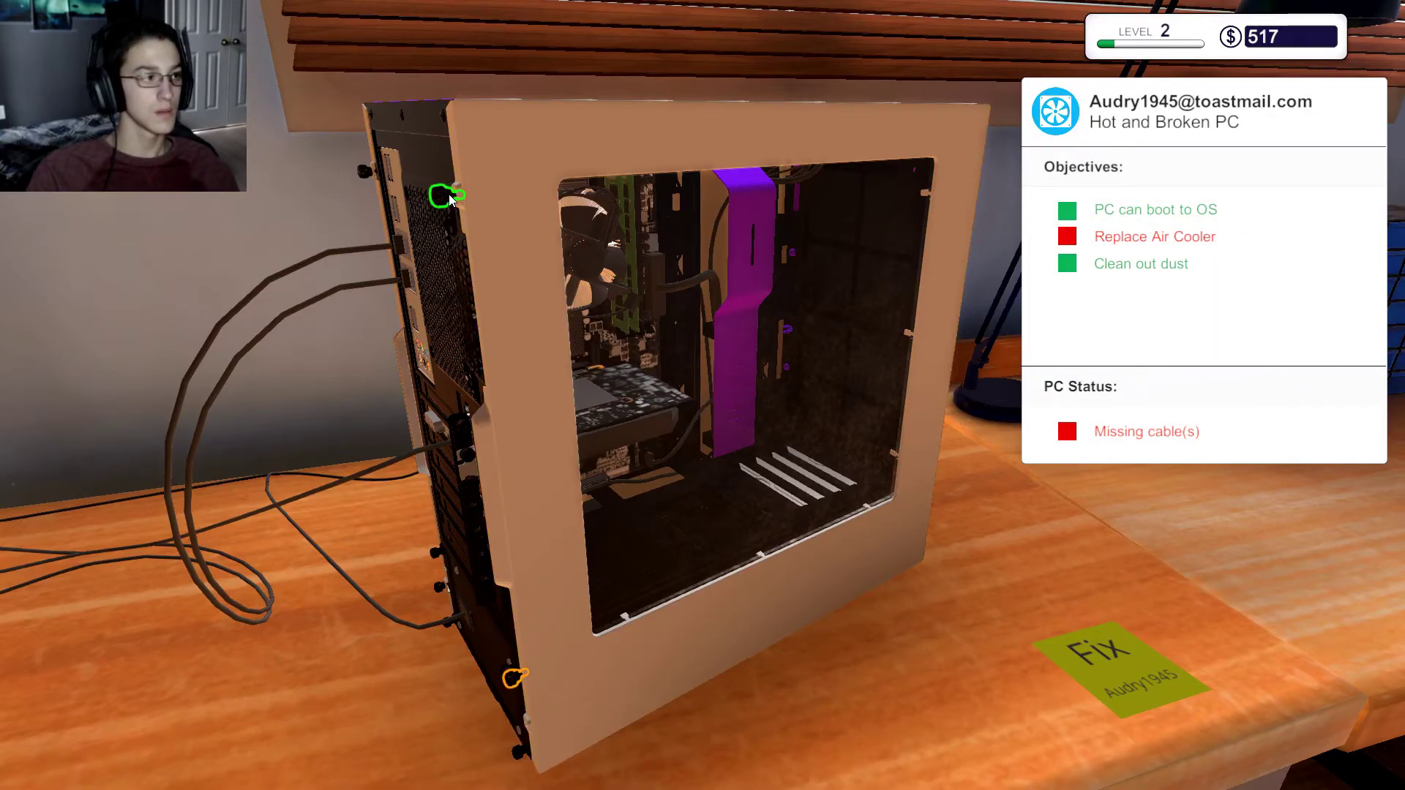
- Connect the cooler's cable to the motherboard
left_click(508, 692)
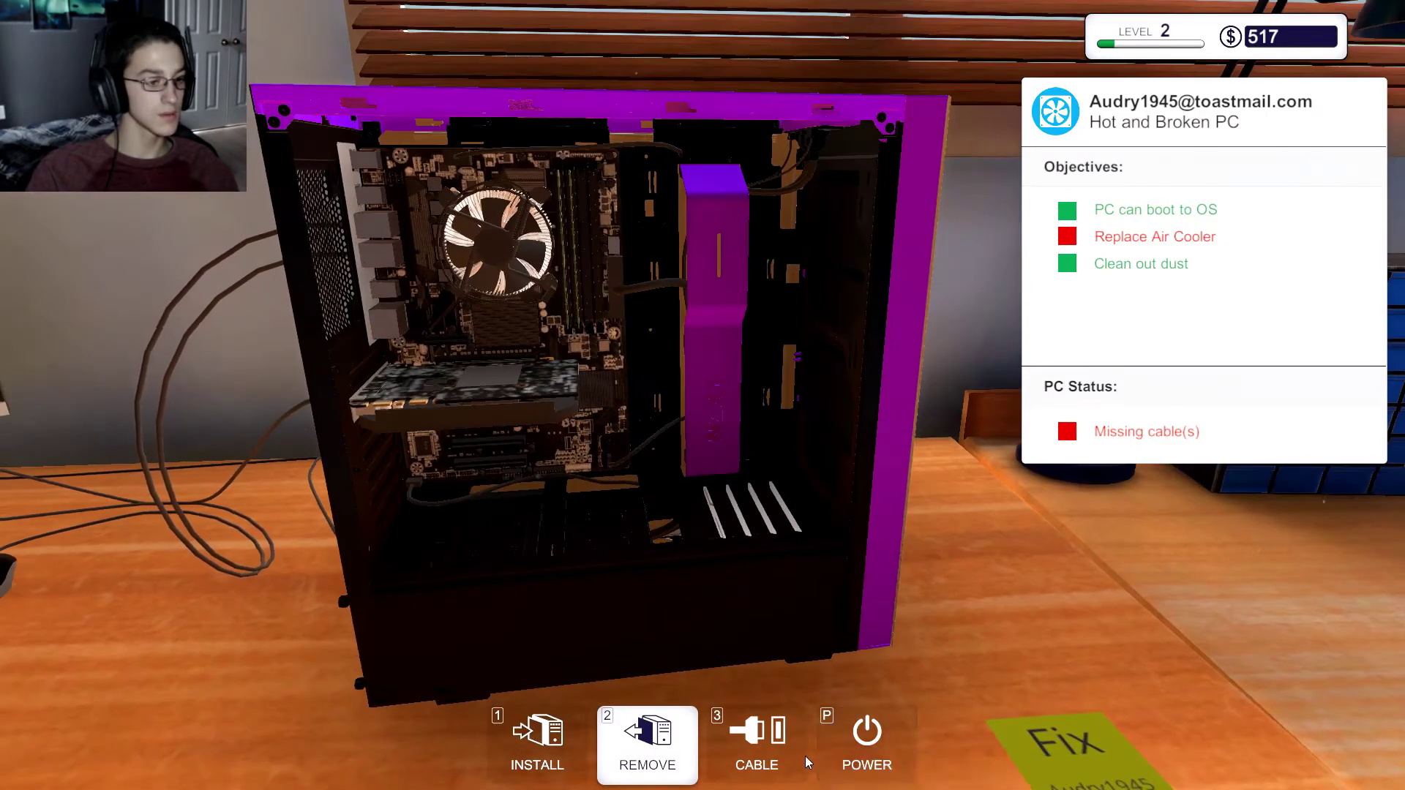
left_click(799, 761)
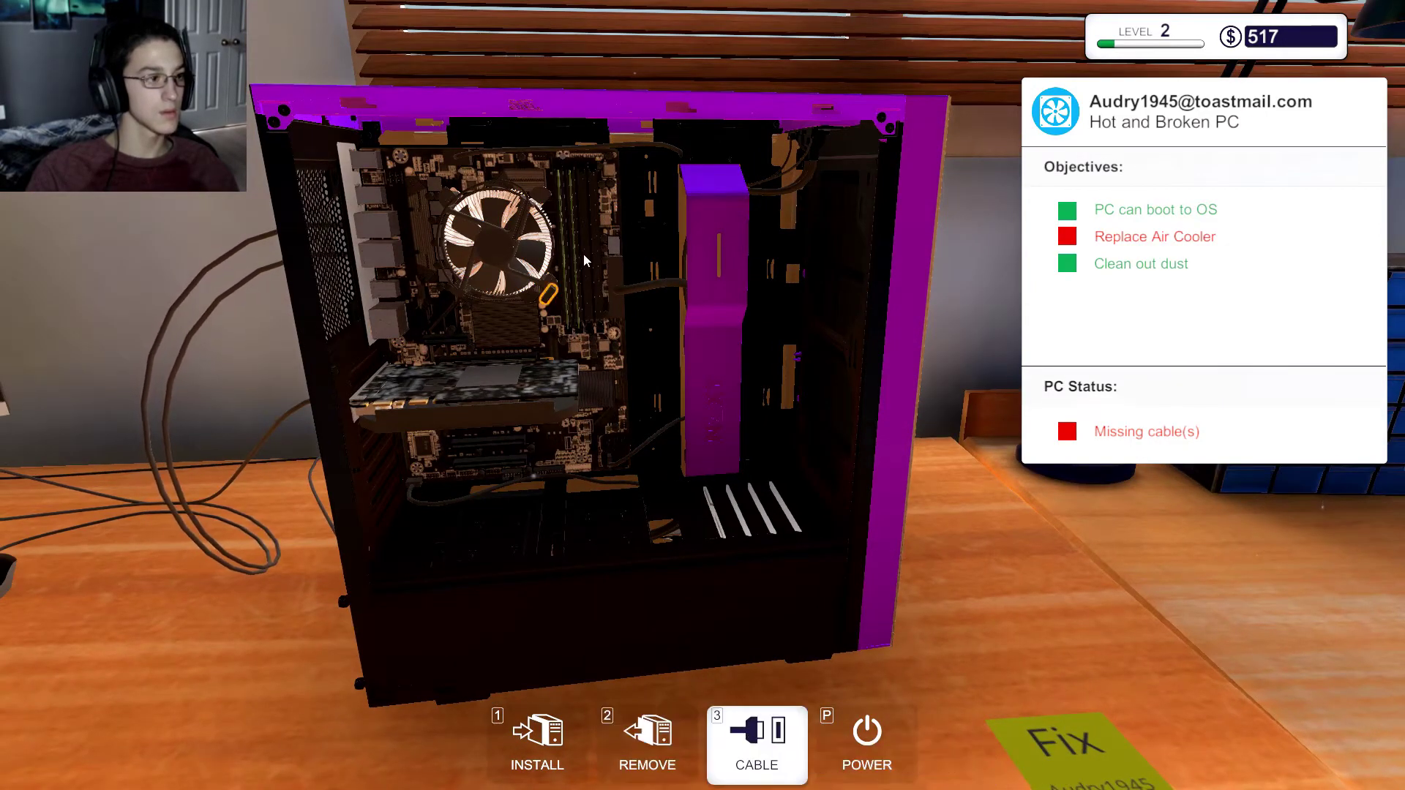
left_click(548, 155)
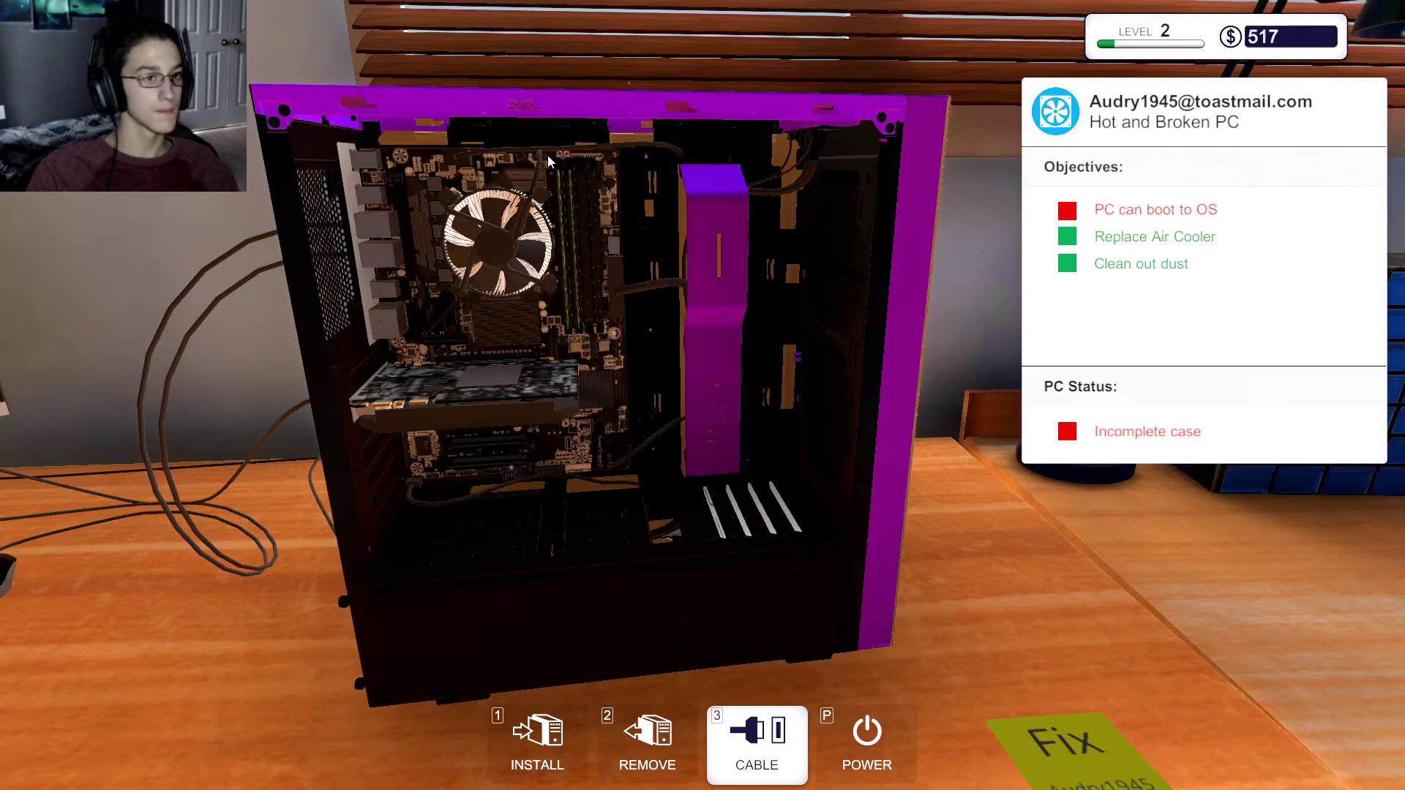
right_click(708, 398)
left_click(702, 394)
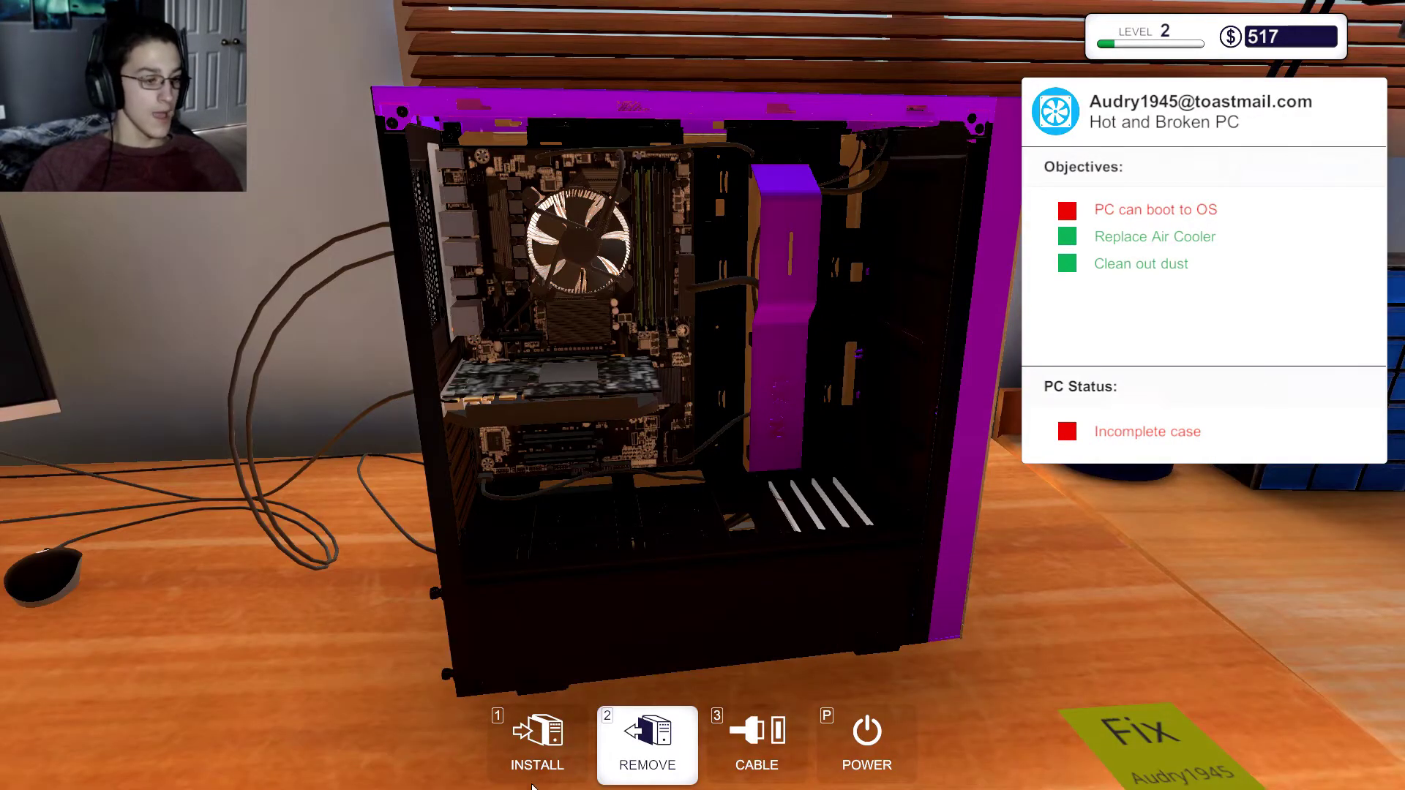
- Reinstall the side panel from the case parts inventory
left_click(536, 747)
left_click(319, 640)
left_click(584, 374)
left_click(585, 373)
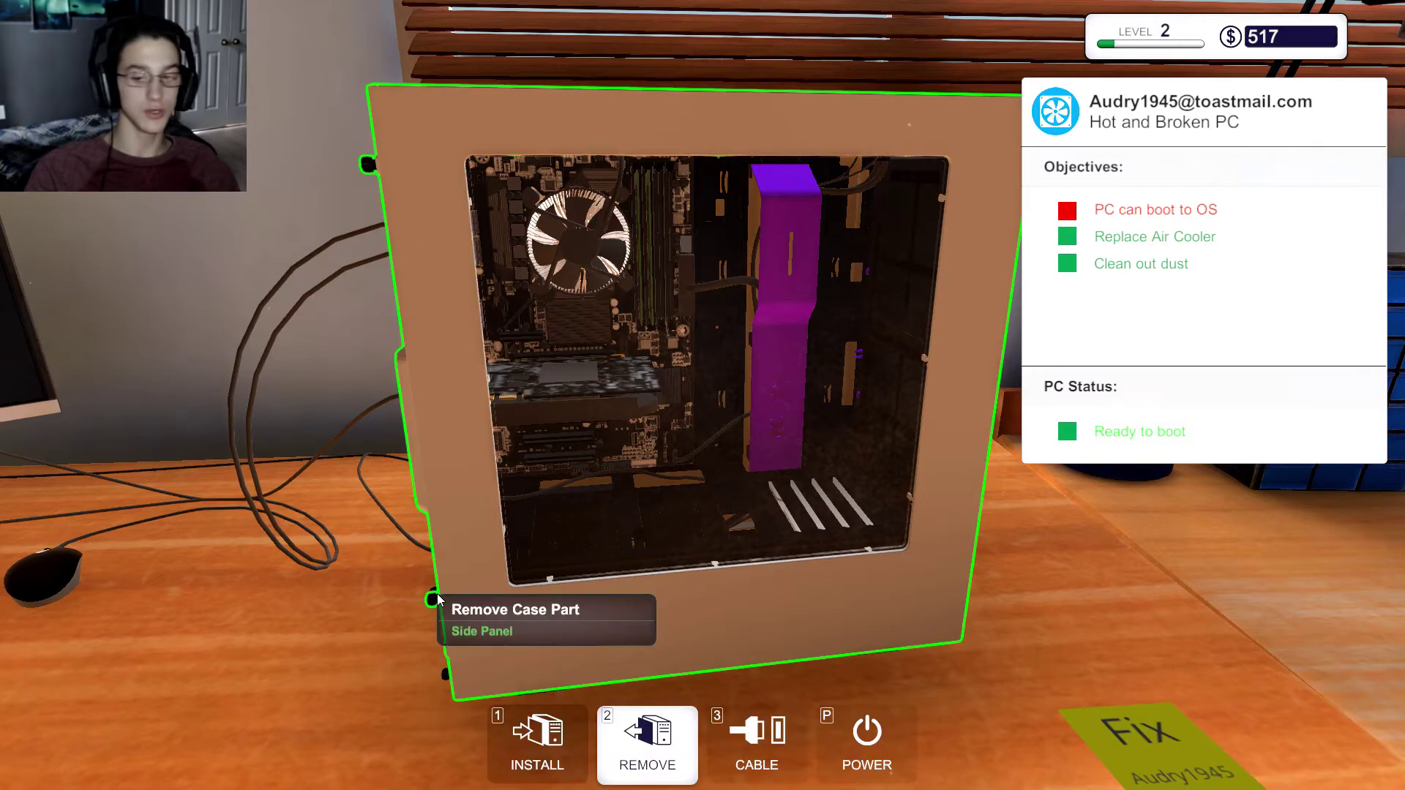
- Power on the PC to confirm it boots
left_click_drag(435, 600, 642, 450)
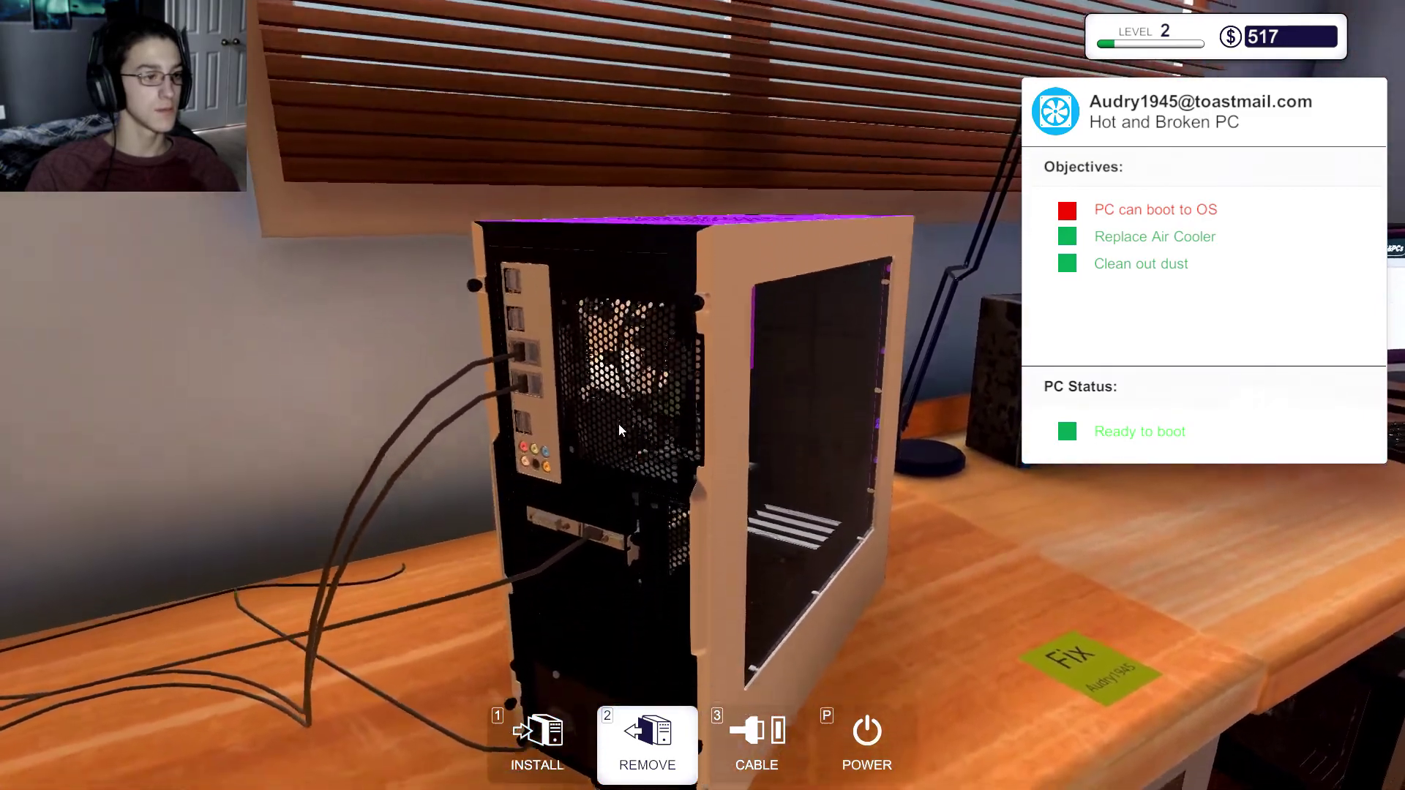
mouse_move(642, 450)
left_mouse_down()
mouse_move(618, 425)
mouse_move(747, 593)
left_mouse_up()
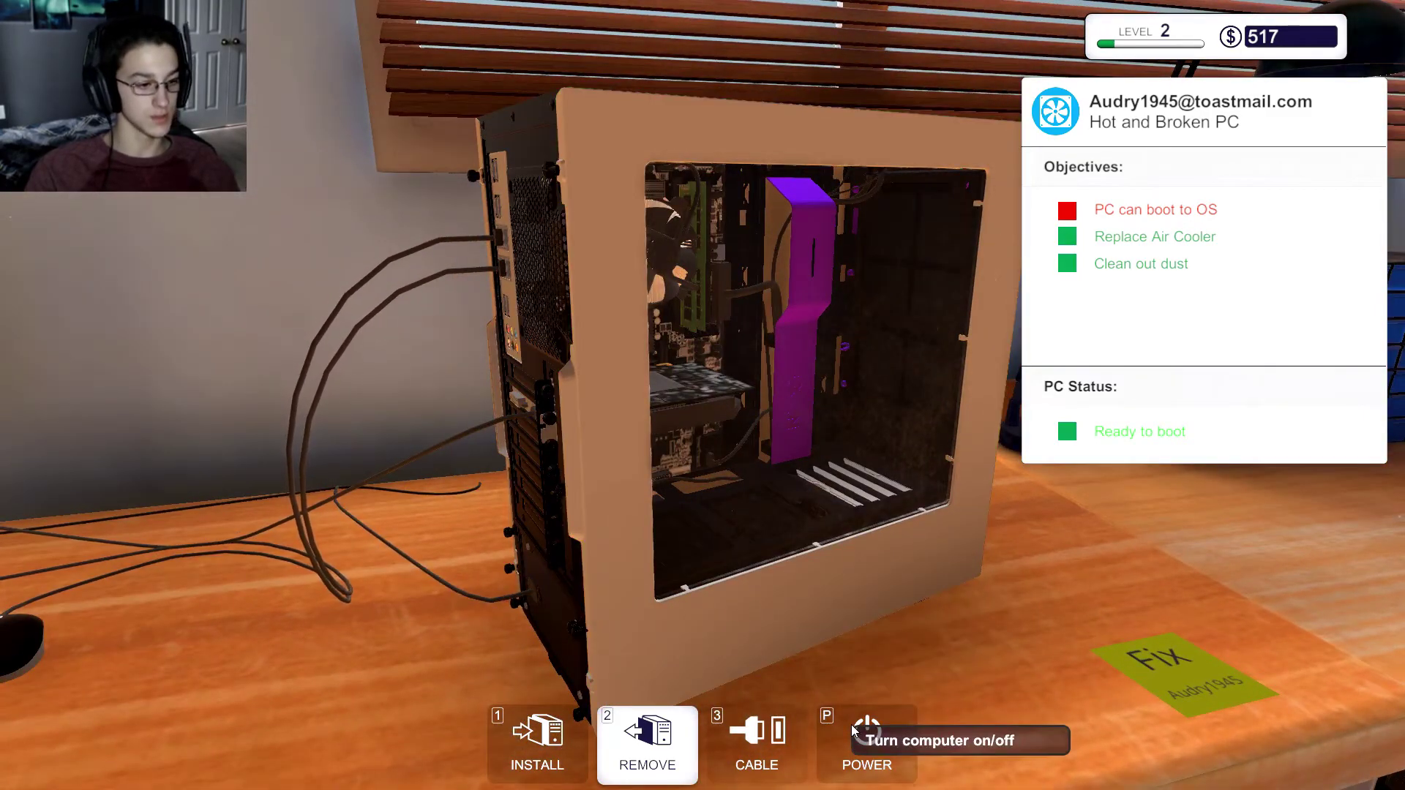
left_click(851, 725)
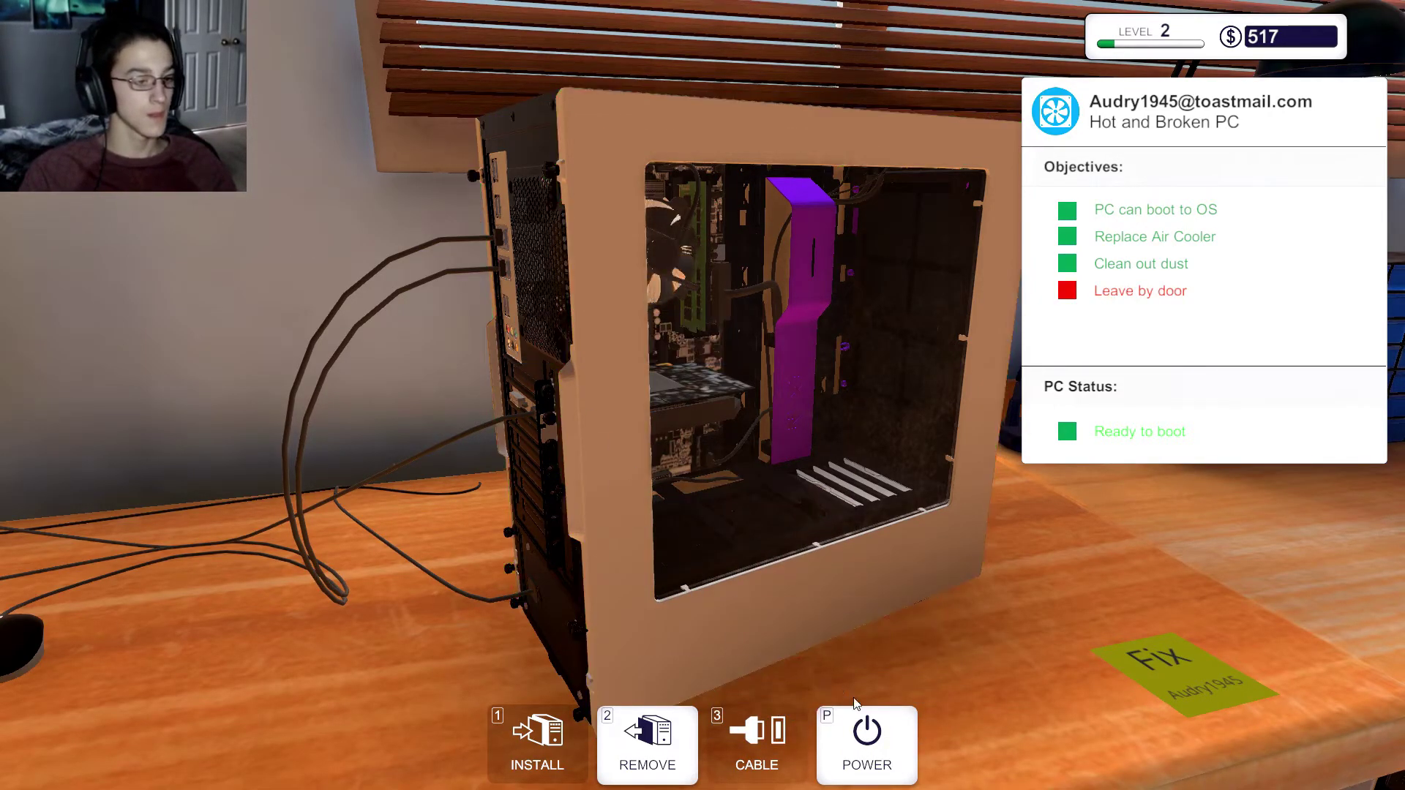
- Unplug the repaired PC's power and motherboard cables, set it by the door, and walk away
left_click(523, 599)
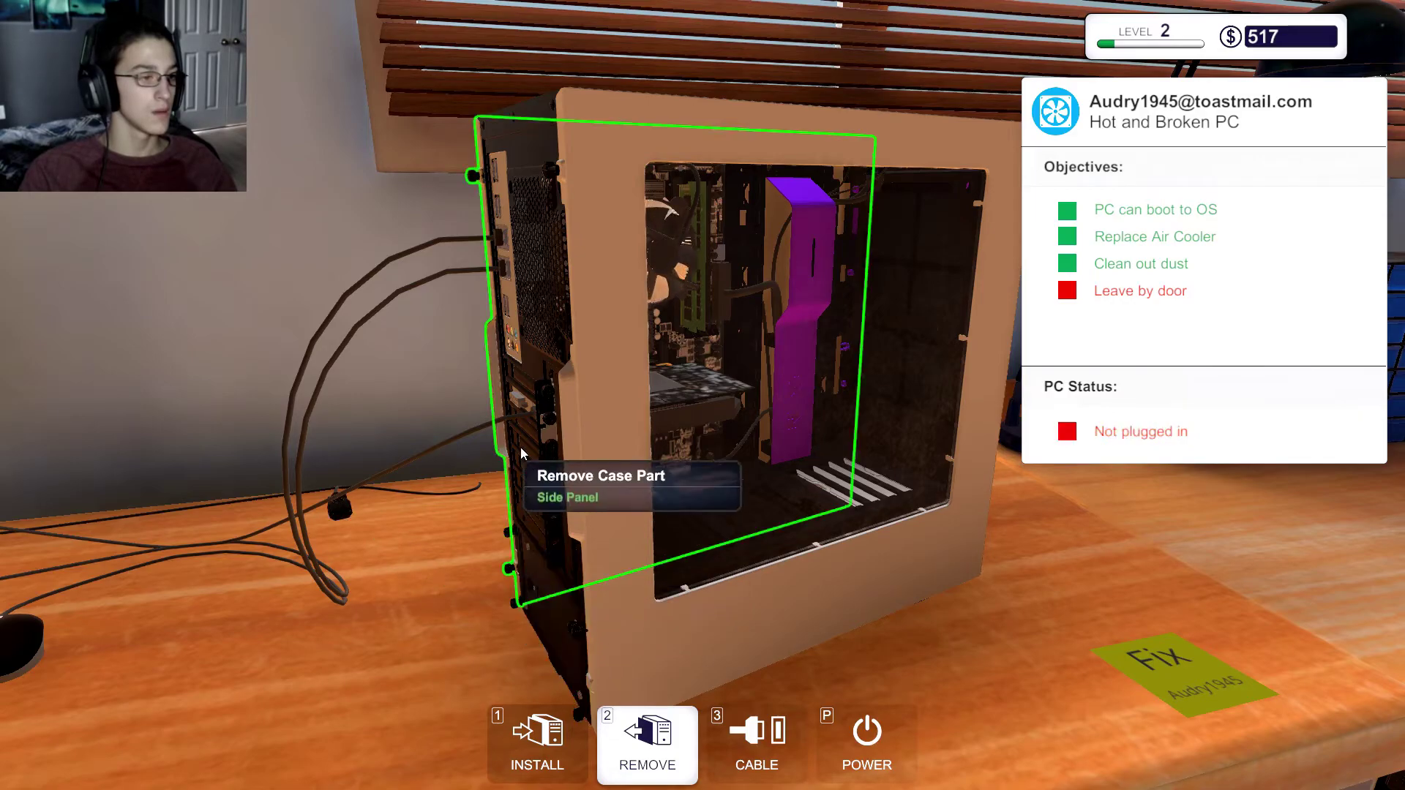
left_click(465, 270)
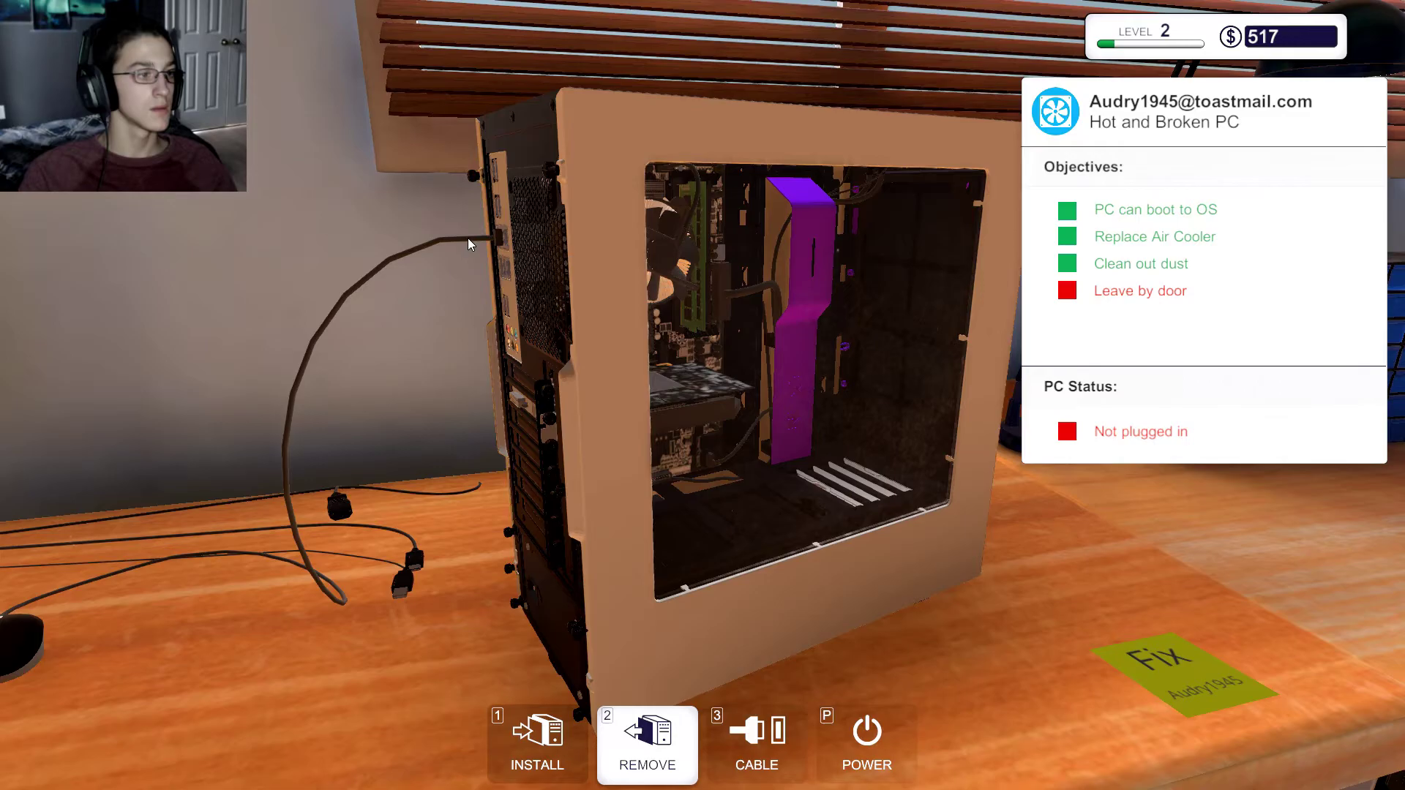
left_click(613, 364)
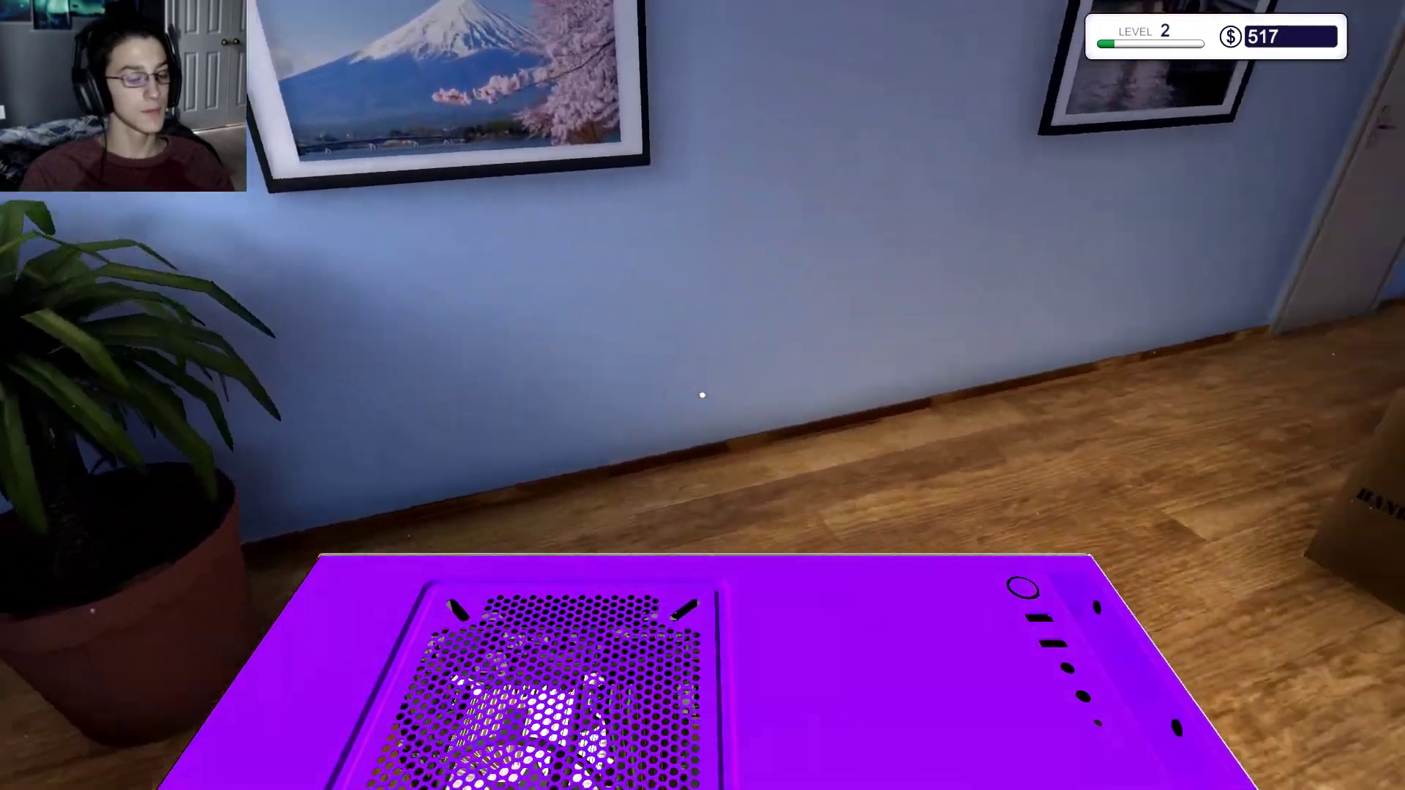
right_click(703, 395)
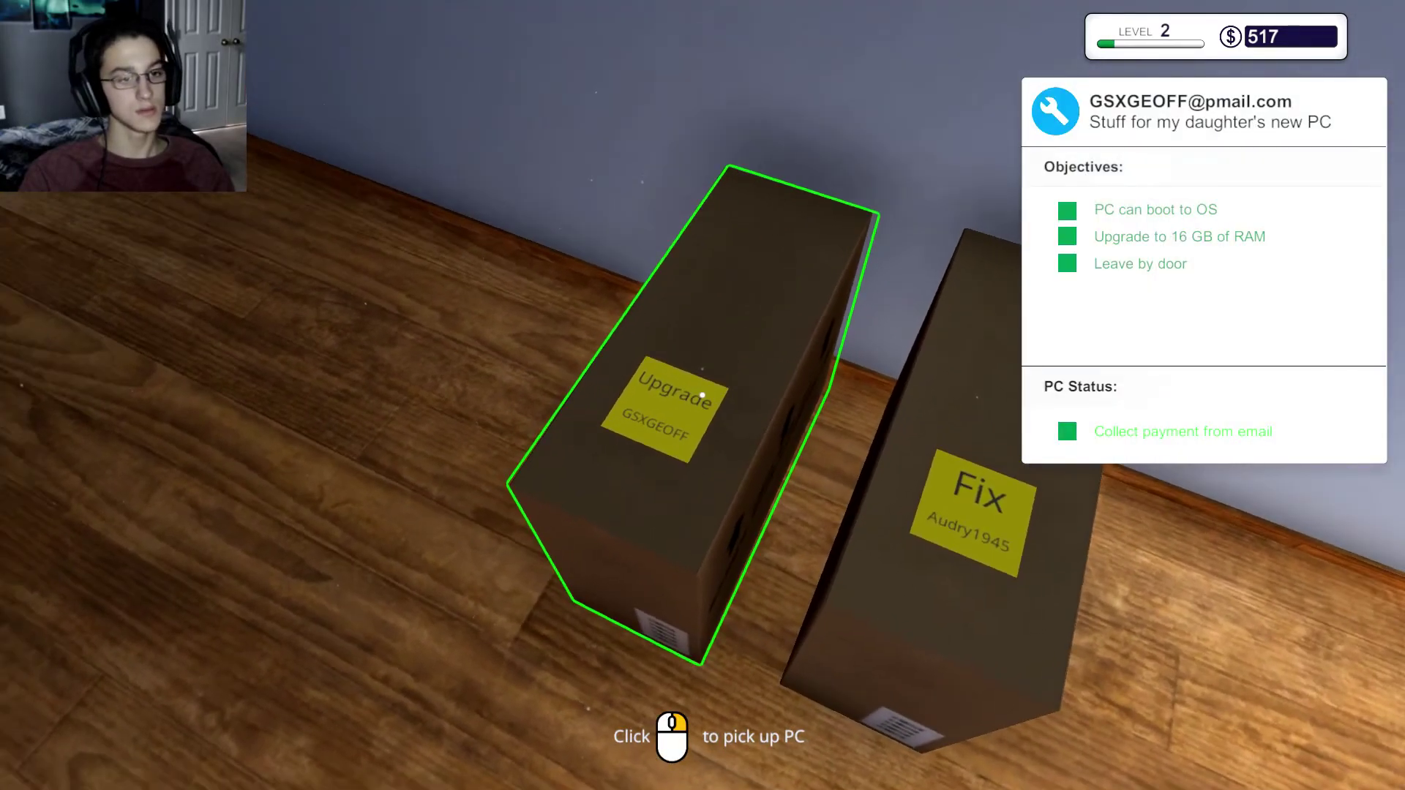
key("w")
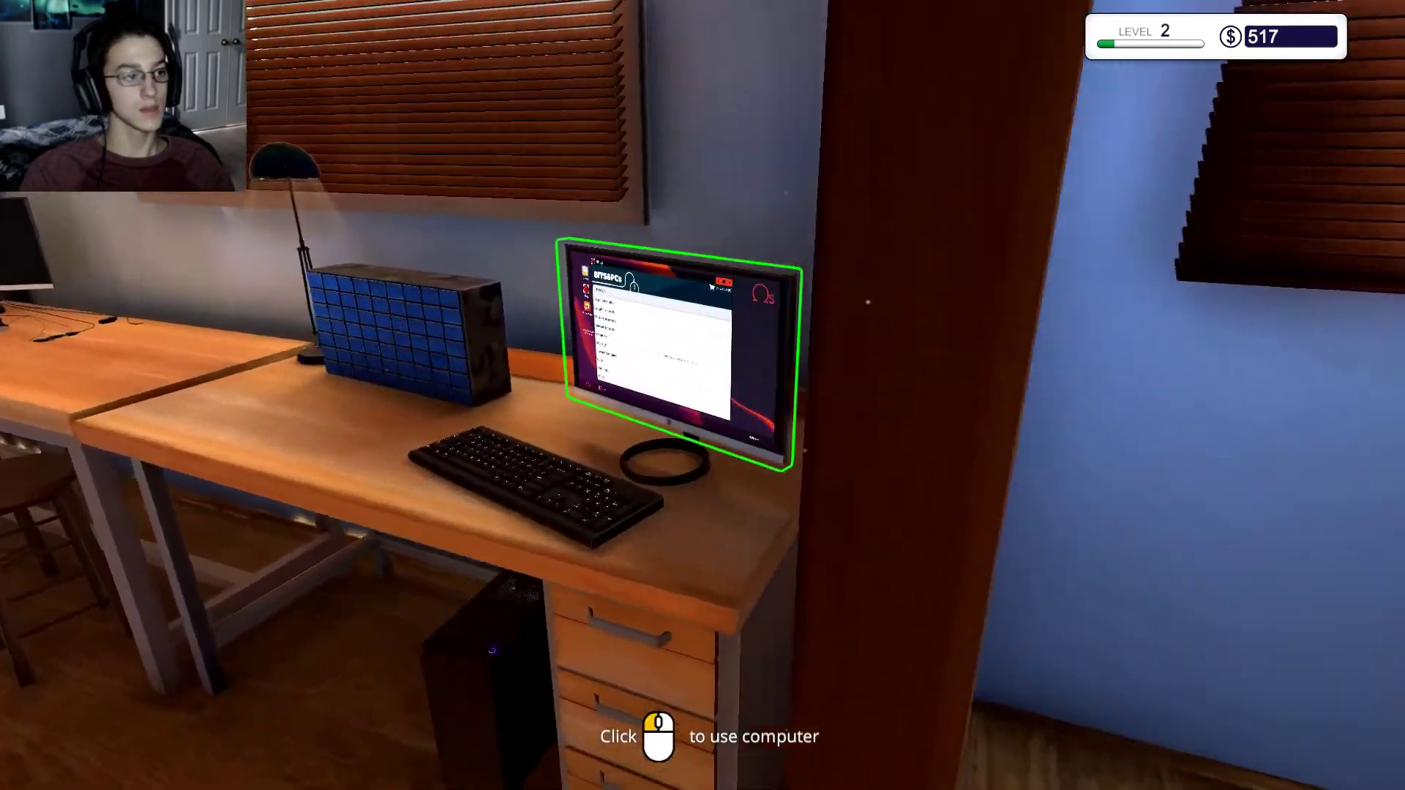
- On the office computer, close the Shop and open the Levelled Up, Hot and Broken PC and new-PC emails
left_click(703, 396)
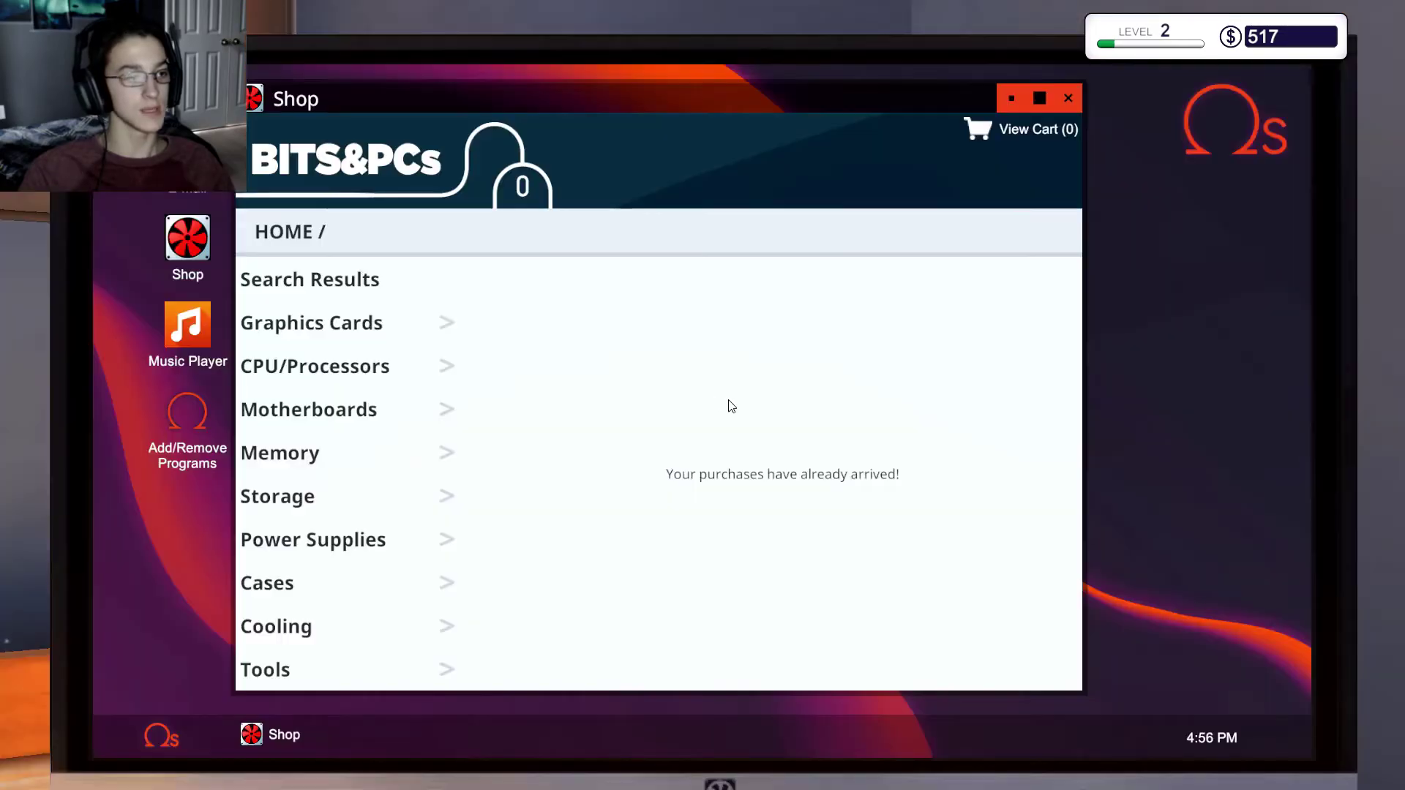
left_click(1078, 99)
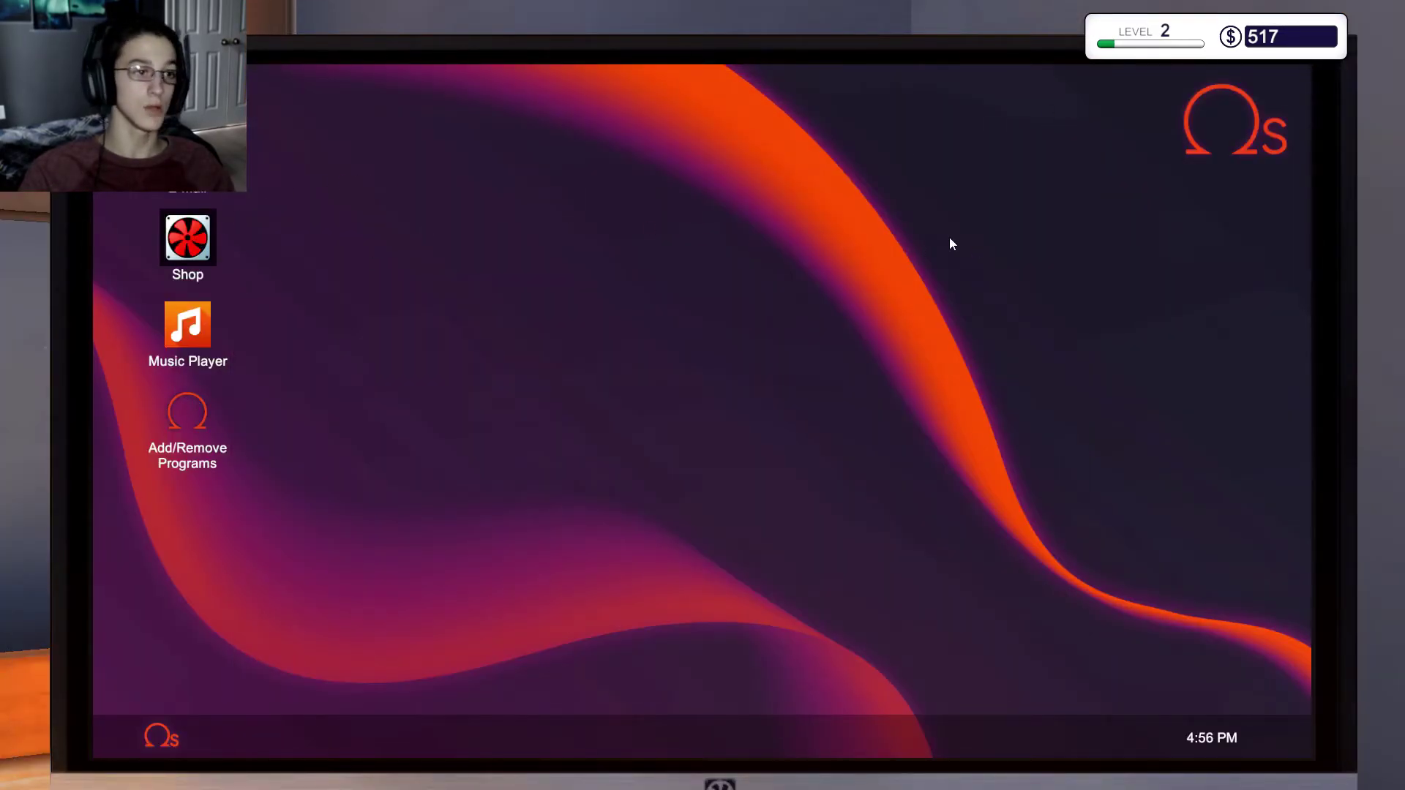
double_click(186, 154)
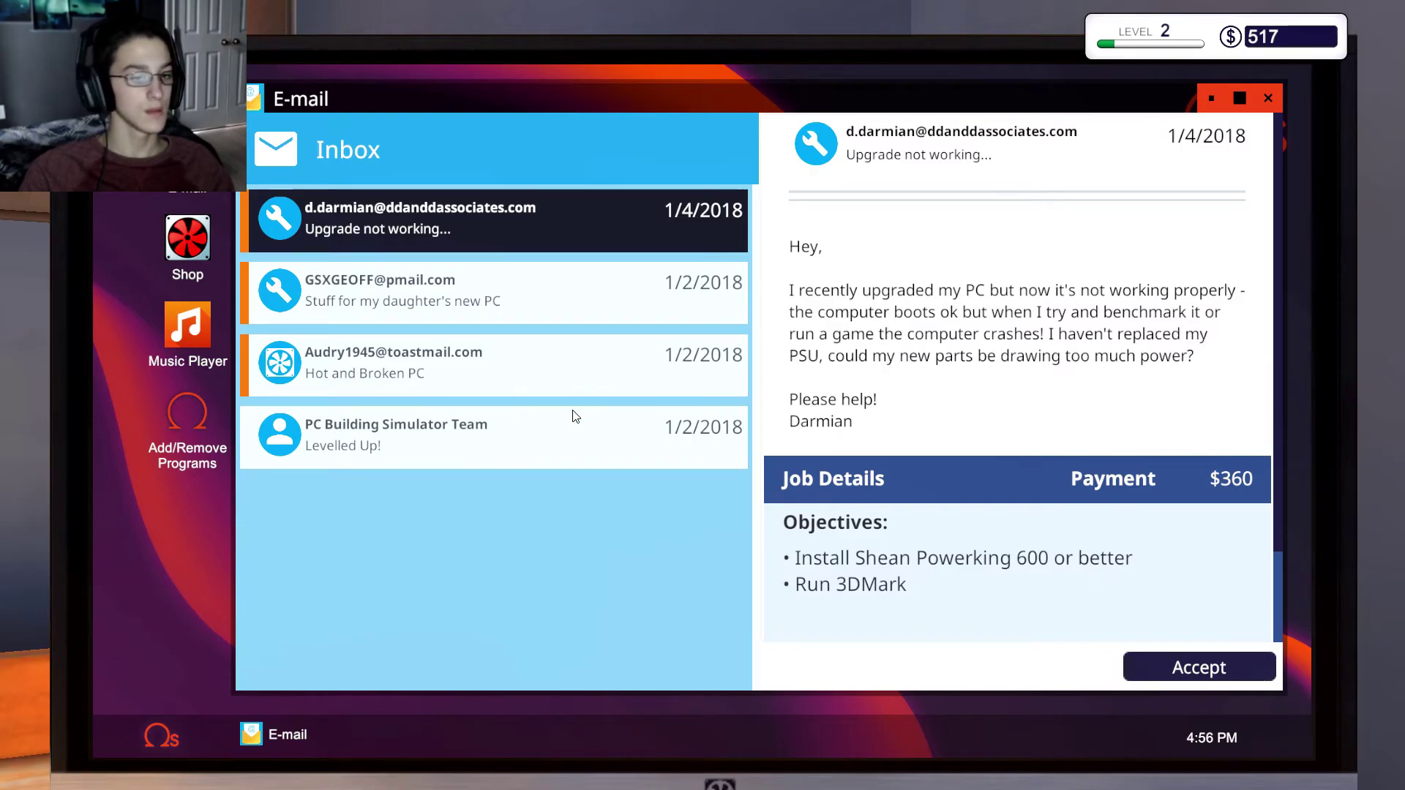
left_click(544, 464)
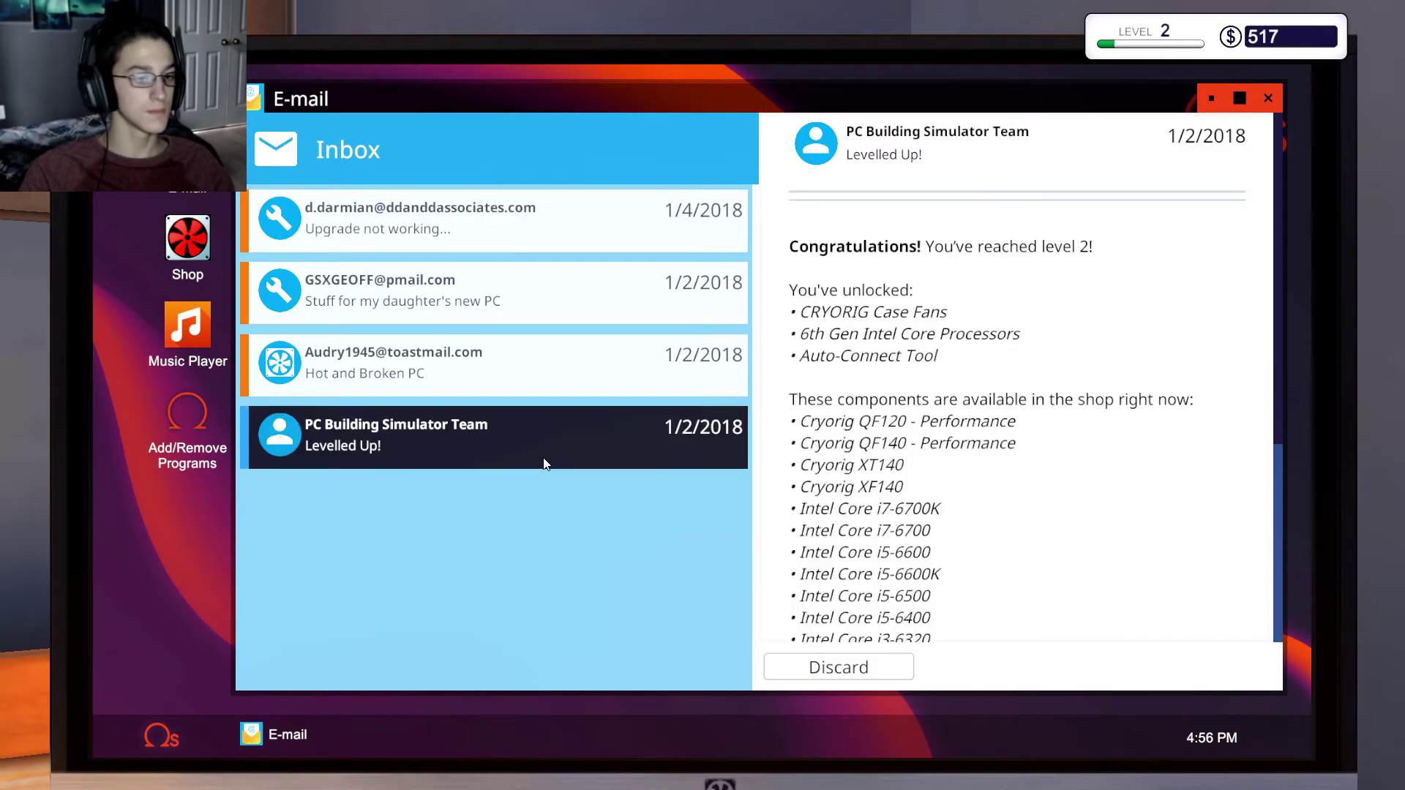
left_click(513, 368)
left_click(670, 291)
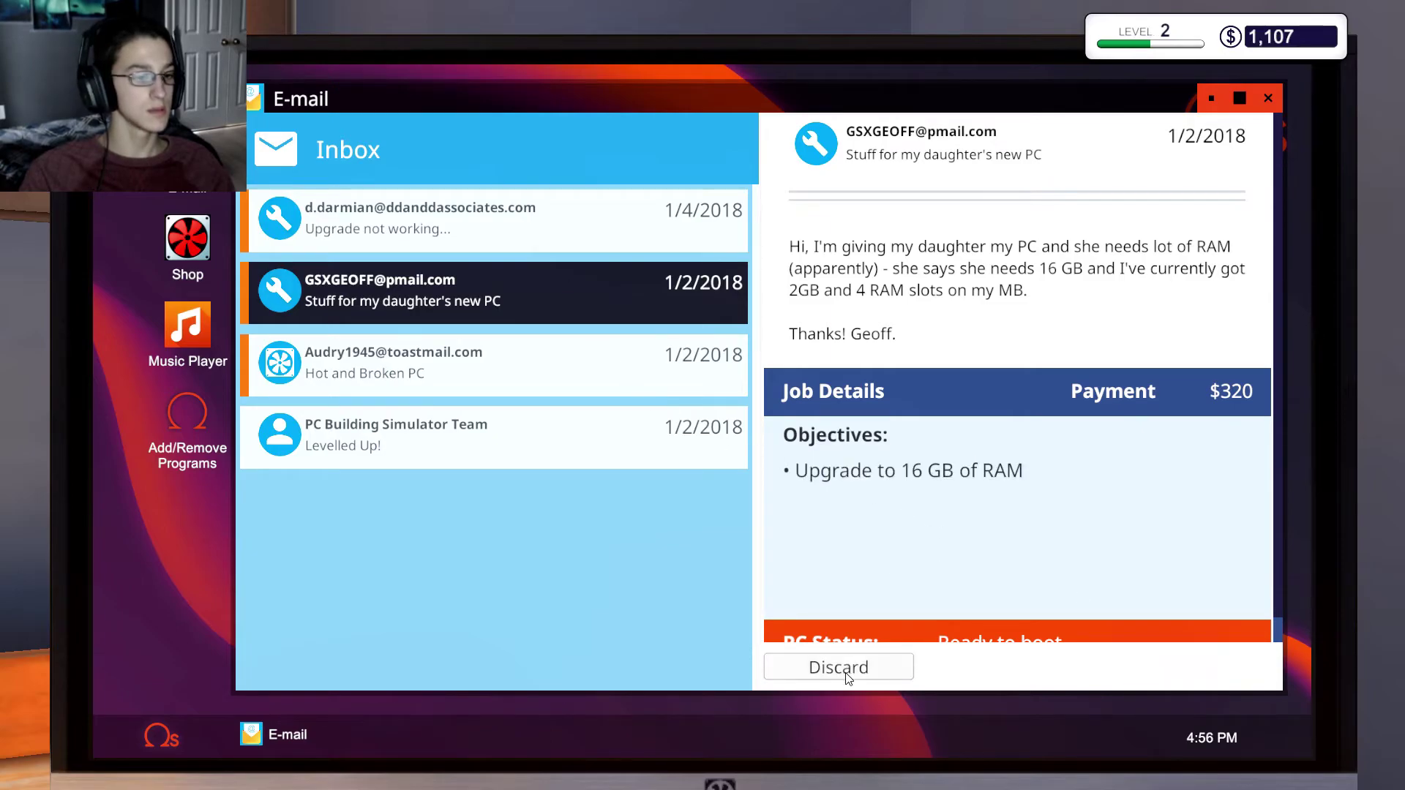
- Collect the RAM upgrade and Hot and Broken PC payments, then read the two new job requests
left_click(846, 673)
left_click(854, 672)
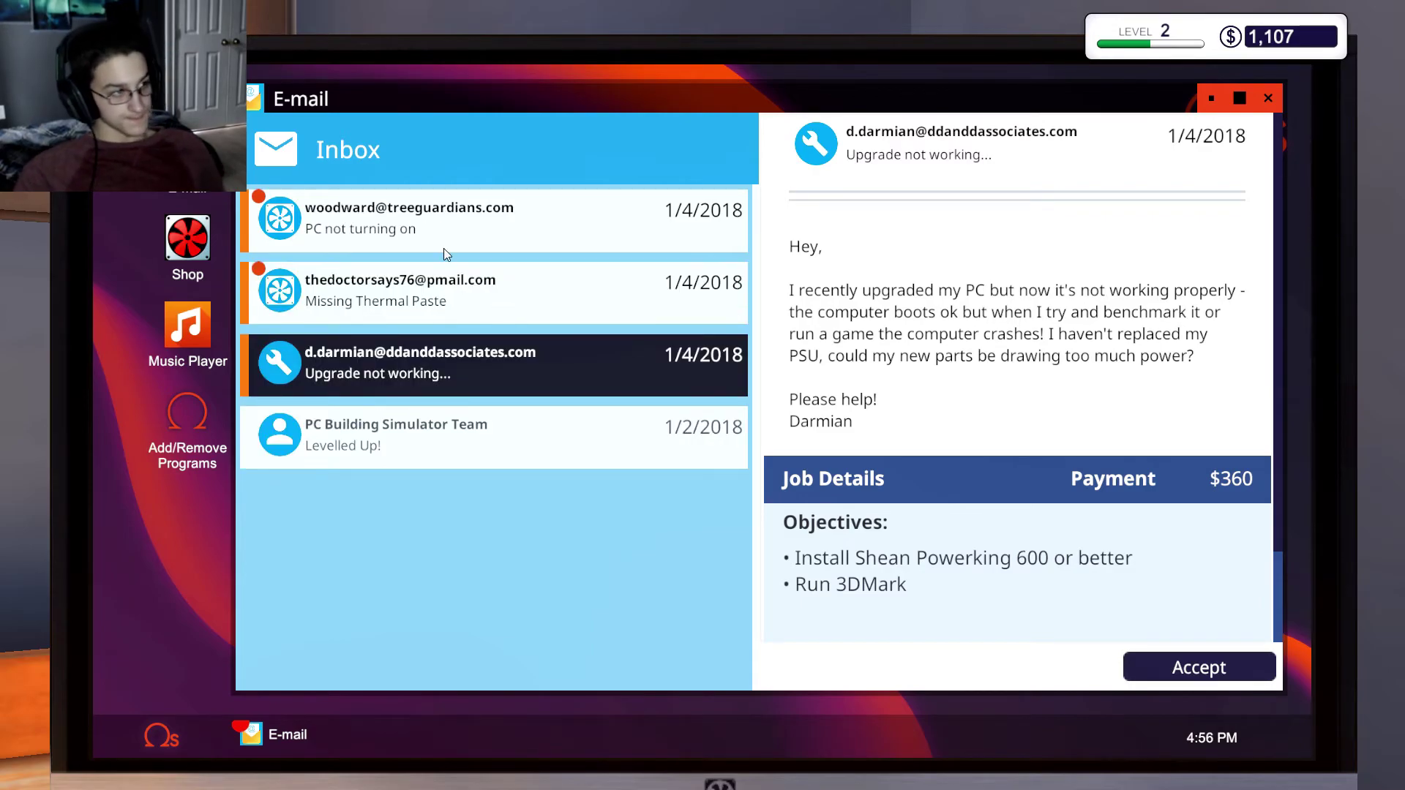
left_click(435, 234)
left_click(438, 285)
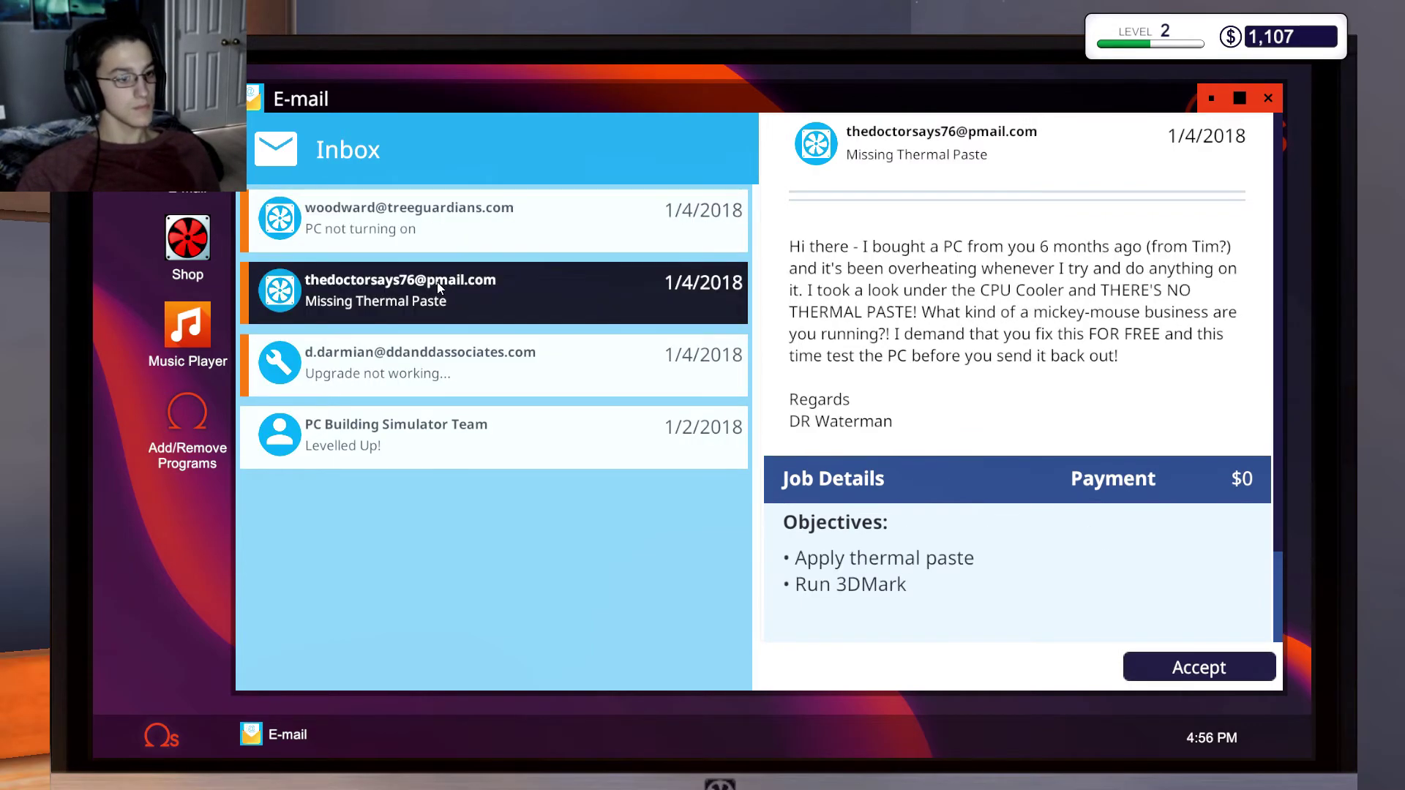